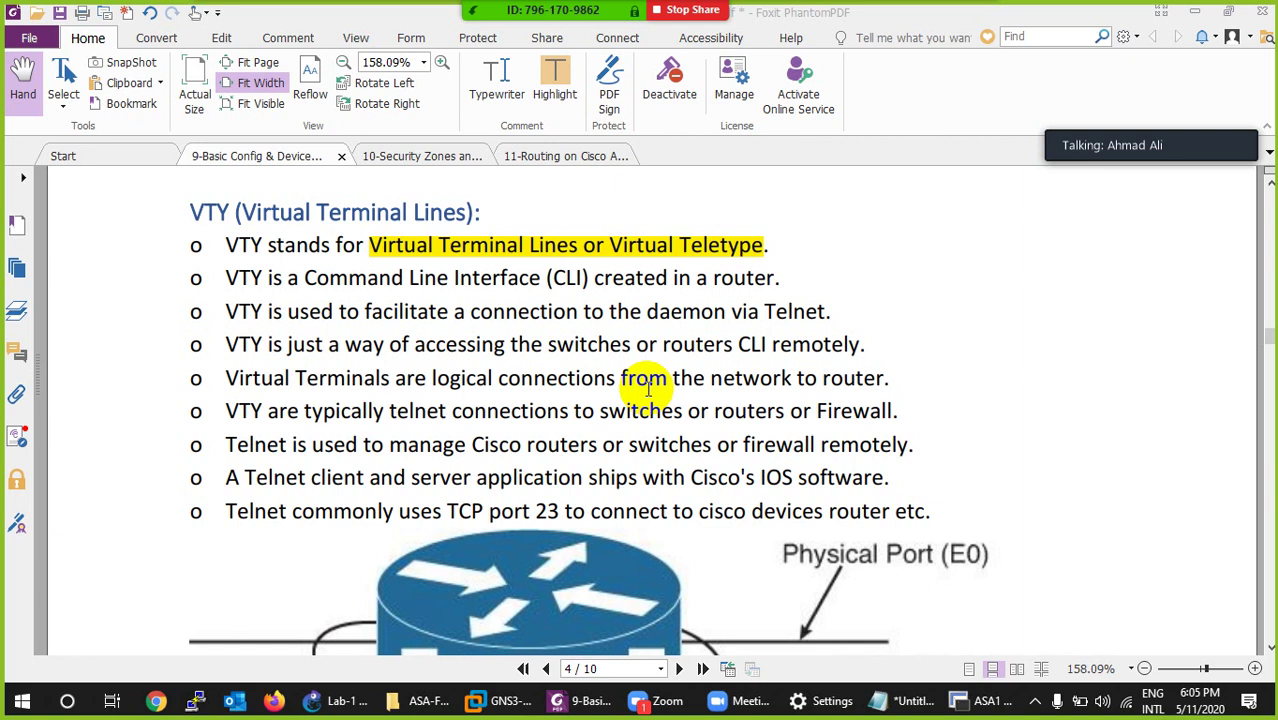
# - Highlight the 'TCP port 23' wording in the last Telnet bullet of the PDF
pyautogui.scroll(-3, 647, 388)
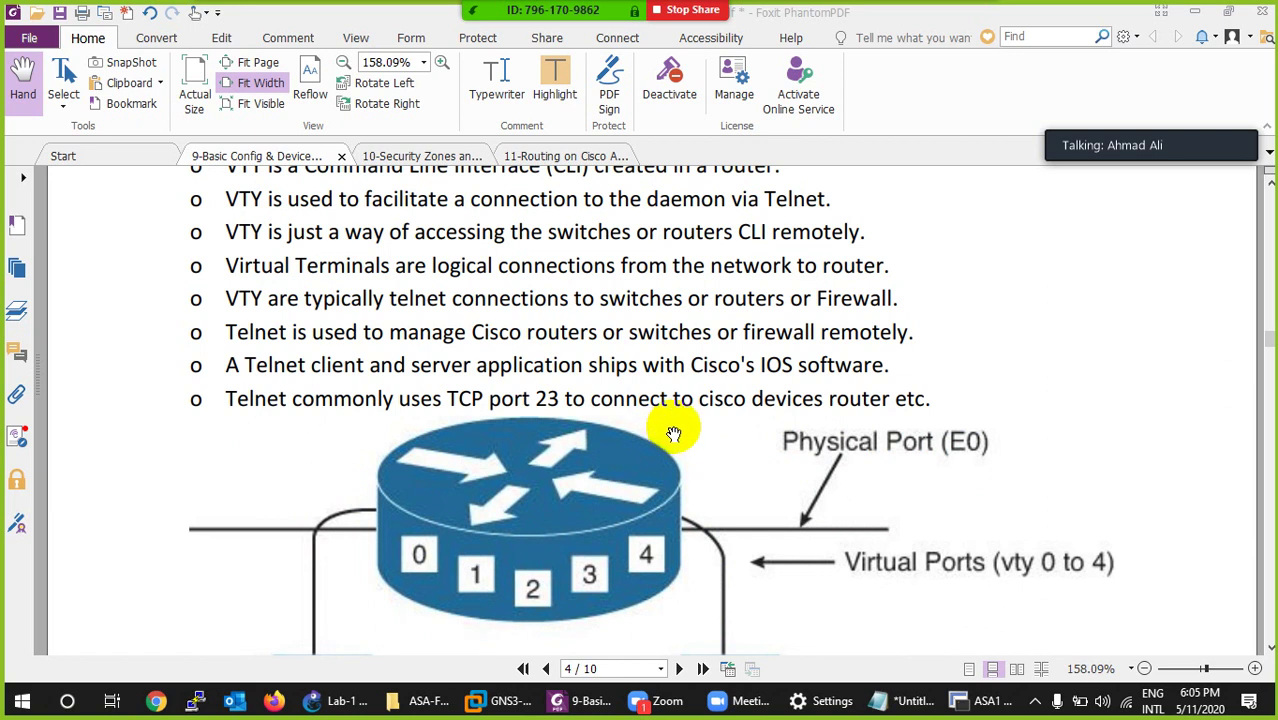
pyautogui.scroll(3, 670, 425)
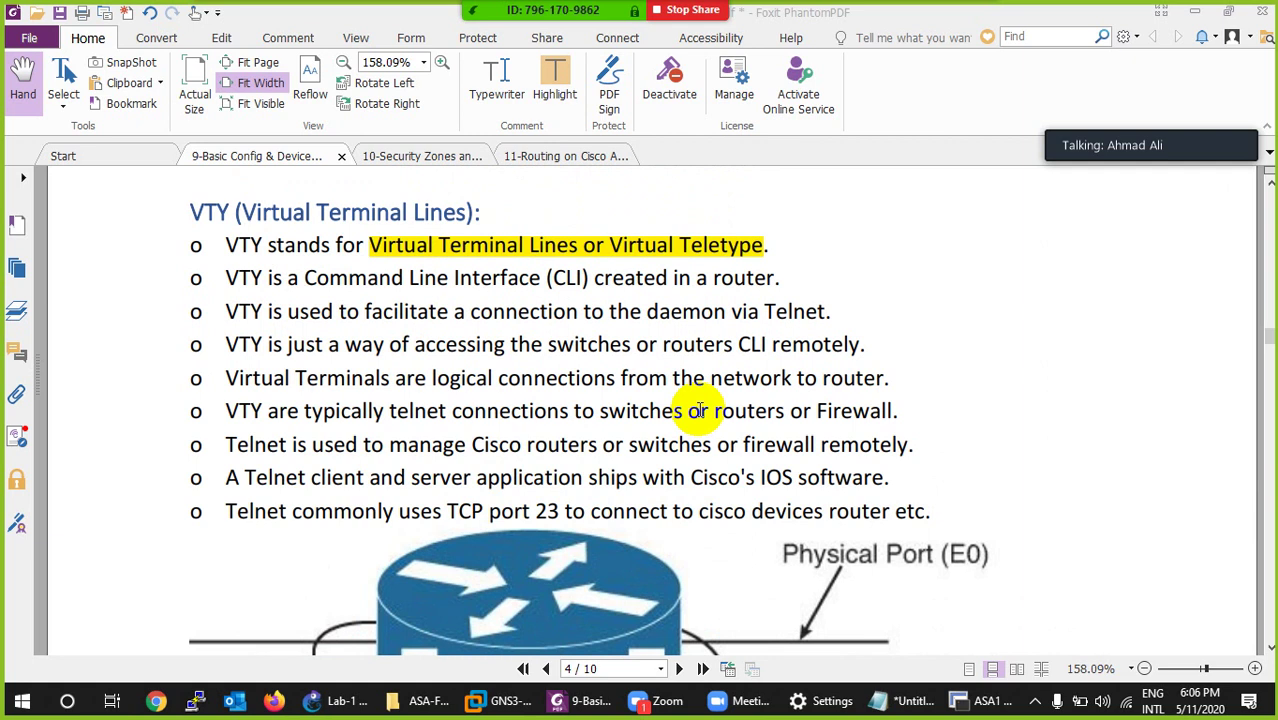
pyautogui.scroll(-3, 699, 408)
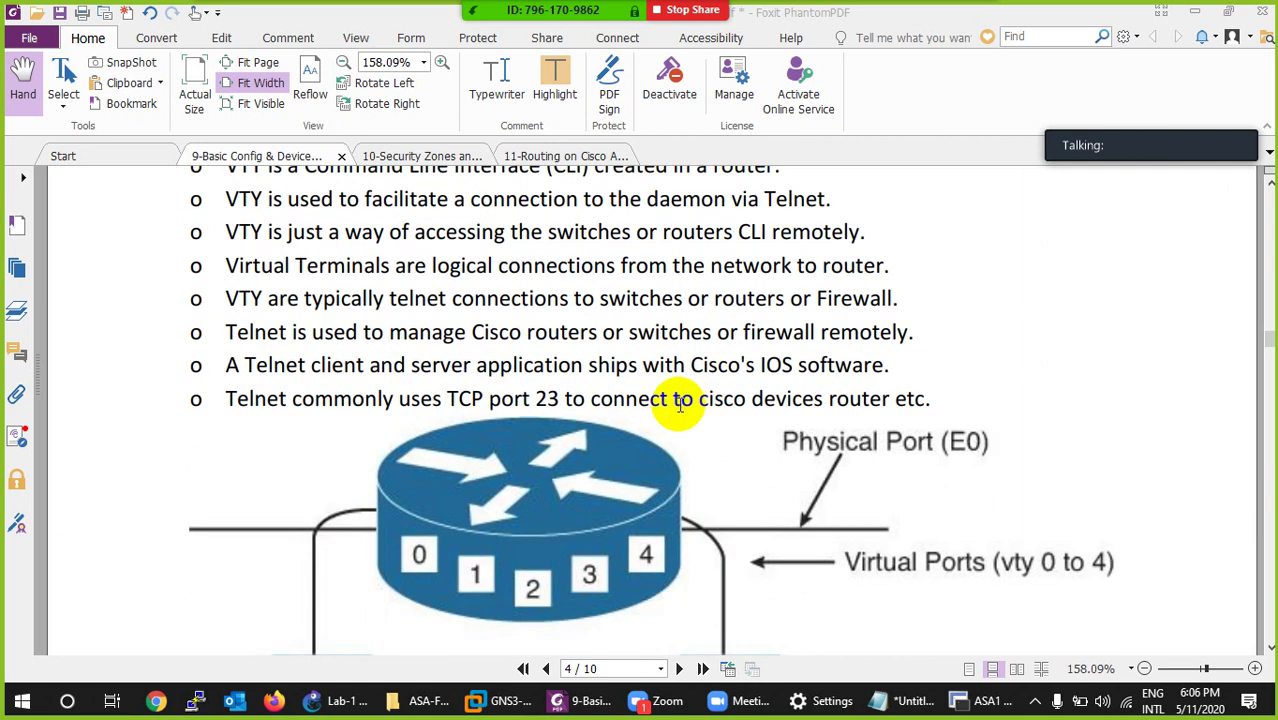
pyautogui.moveTo(560, 398); pyautogui.dragTo(452, 399)
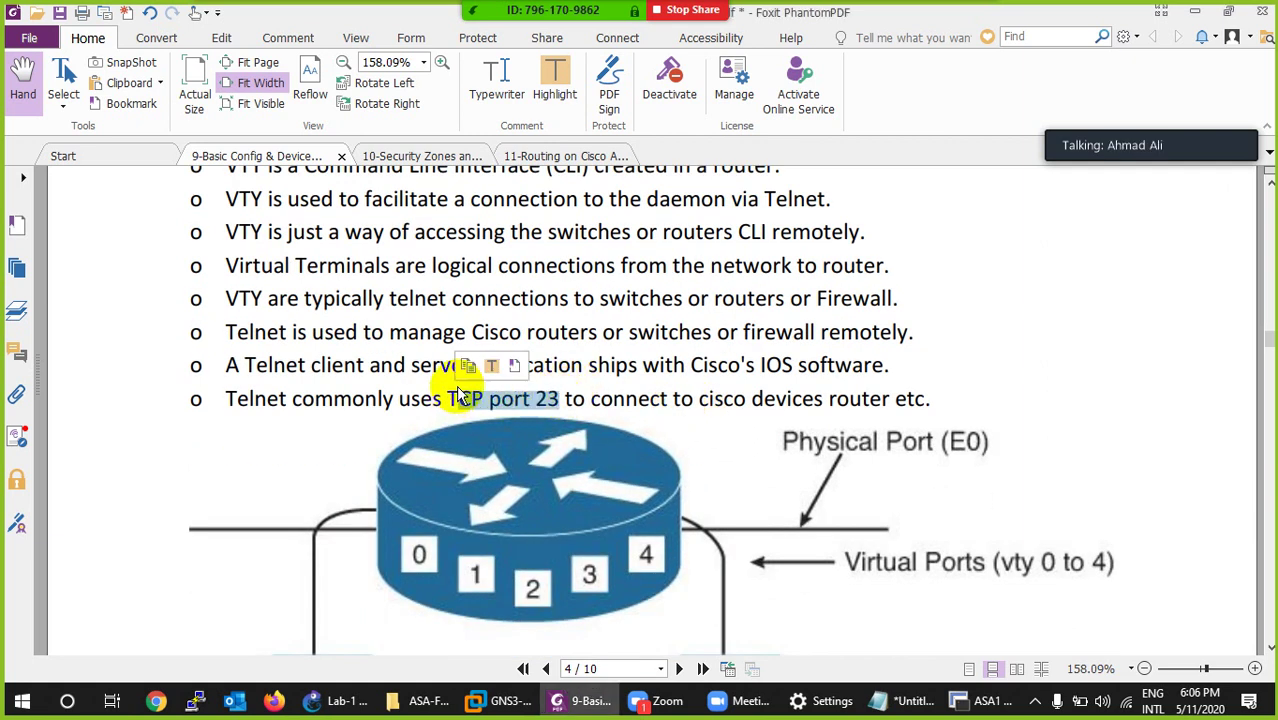
pyautogui.click(553, 80)
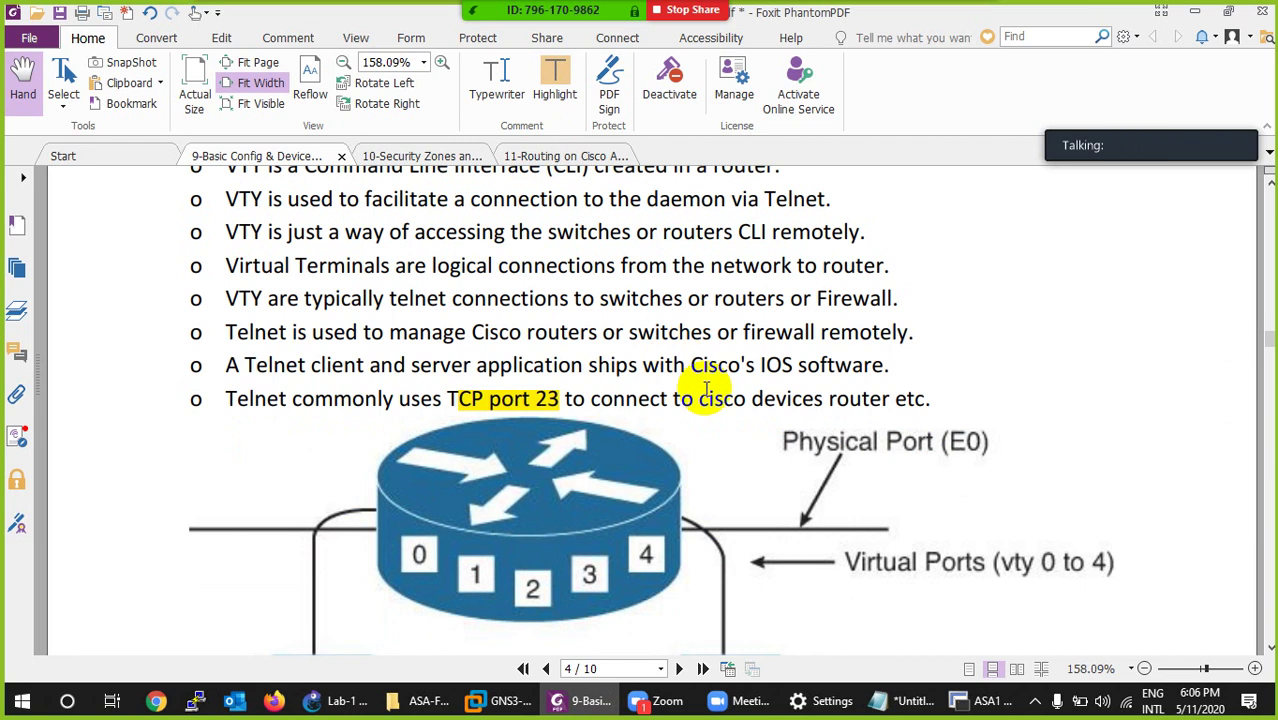
pyautogui.scroll(-3, 706, 388)
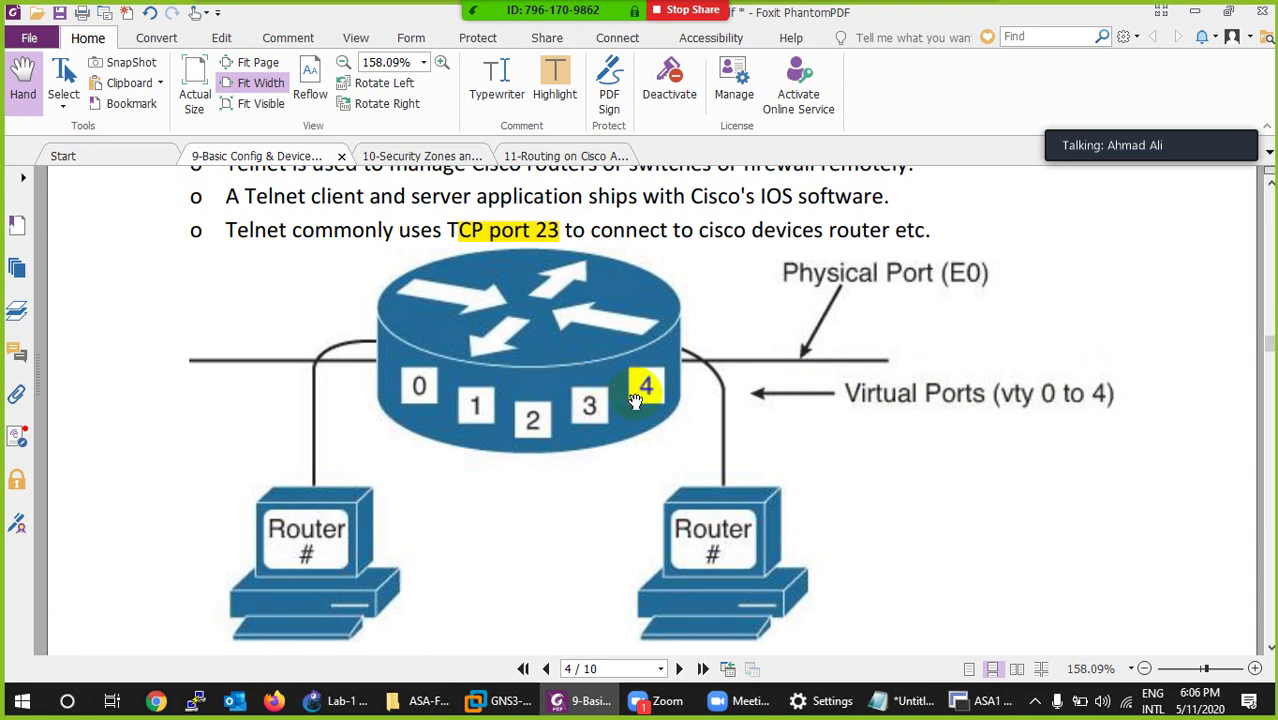
pyautogui.scroll(5, 636, 401)
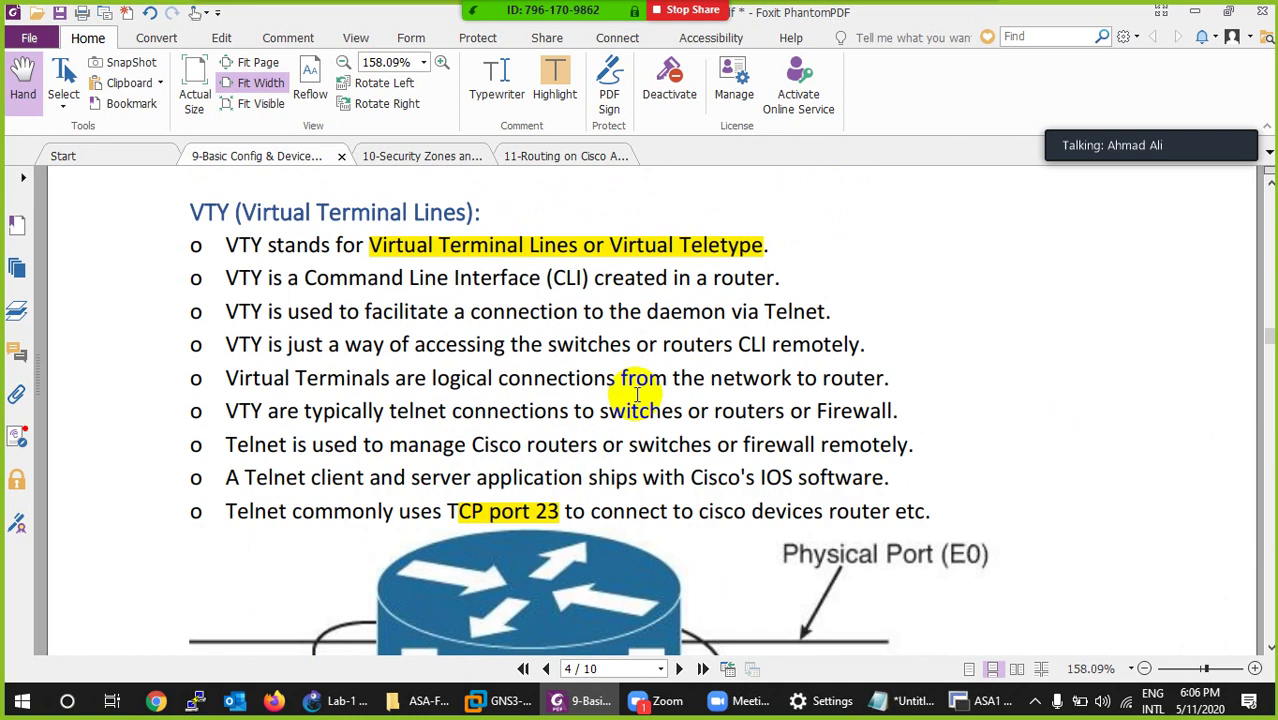
# - Switch to the R1 session in SecureCRT and exit back to global configuration
pyautogui.click(985, 700)
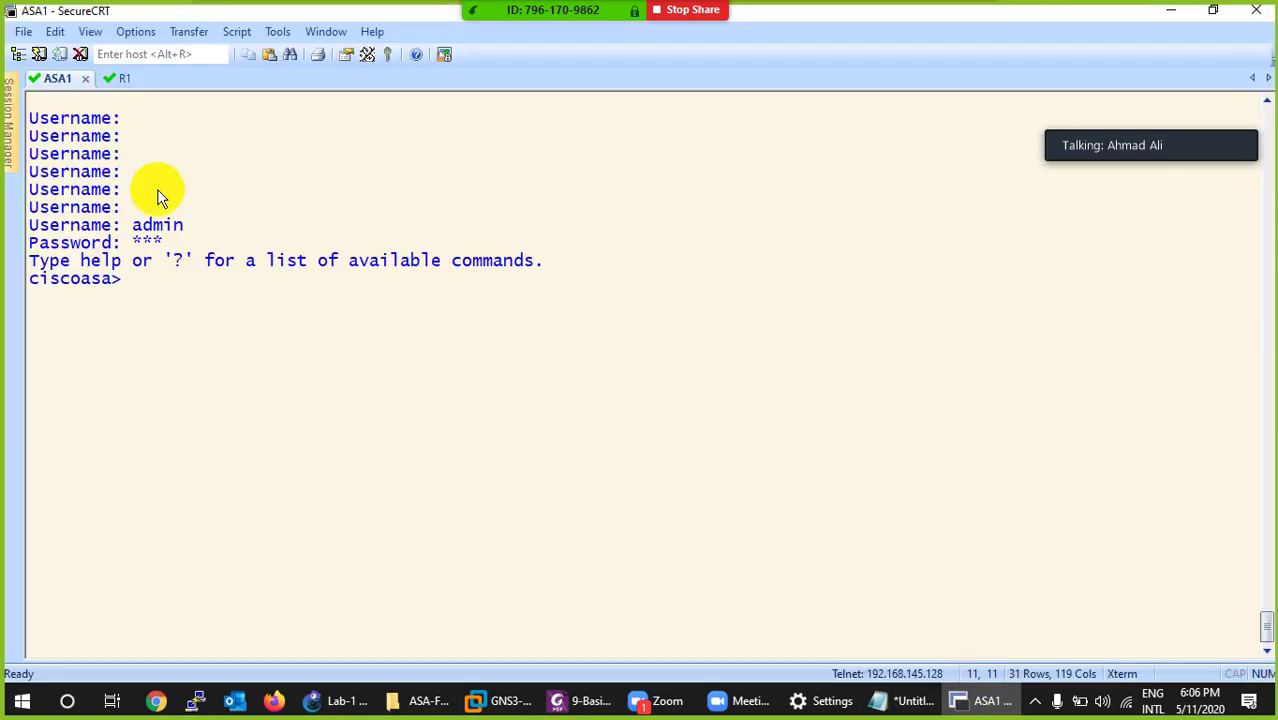
pyautogui.click(114, 79)
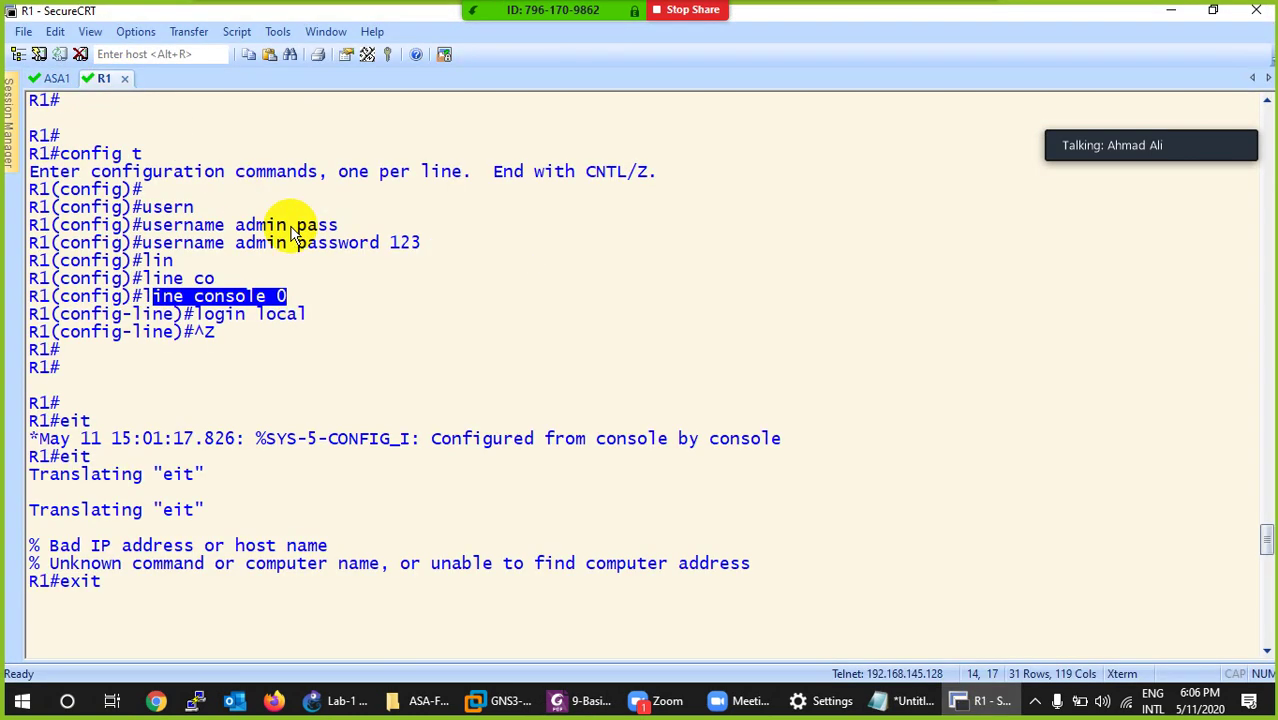
pyautogui.press('Return')
pyautogui.write('exit')
pyautogui.press('Return')
pyautogui.press('Return')
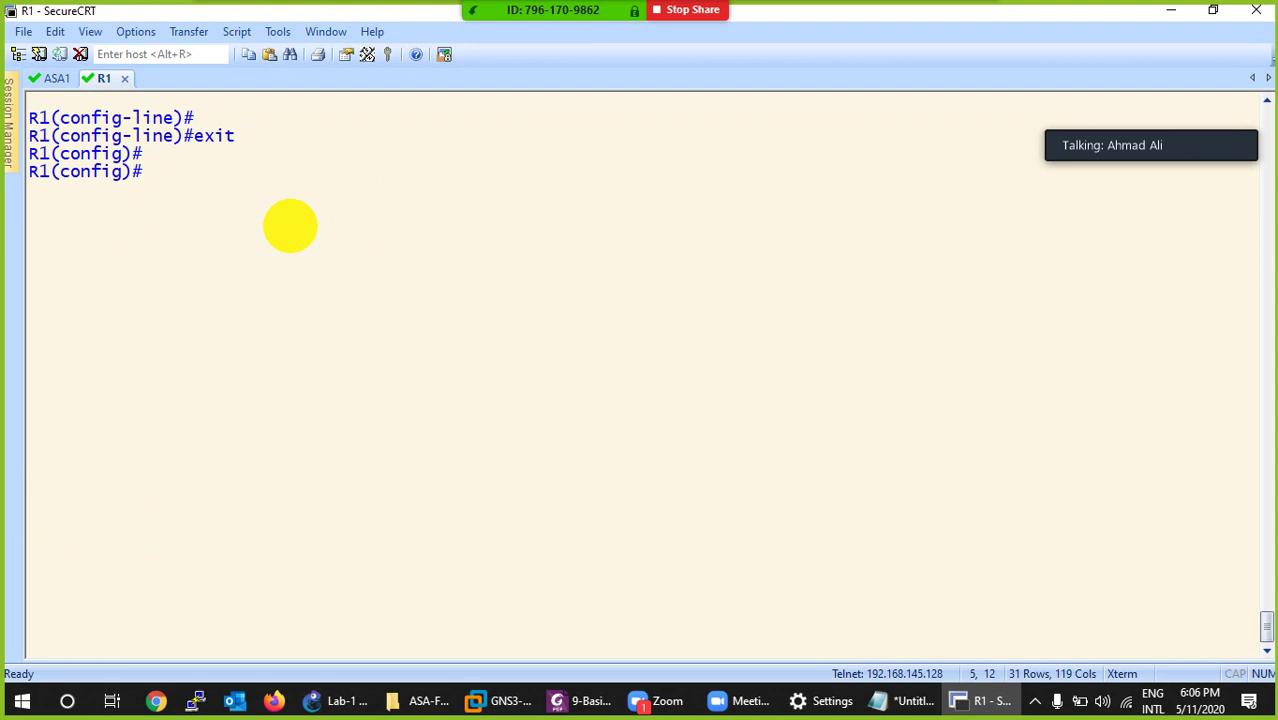
# - Enter line configuration for VTY lines 0 4
pyautogui.write('lin')
pyautogui.press('Tab')
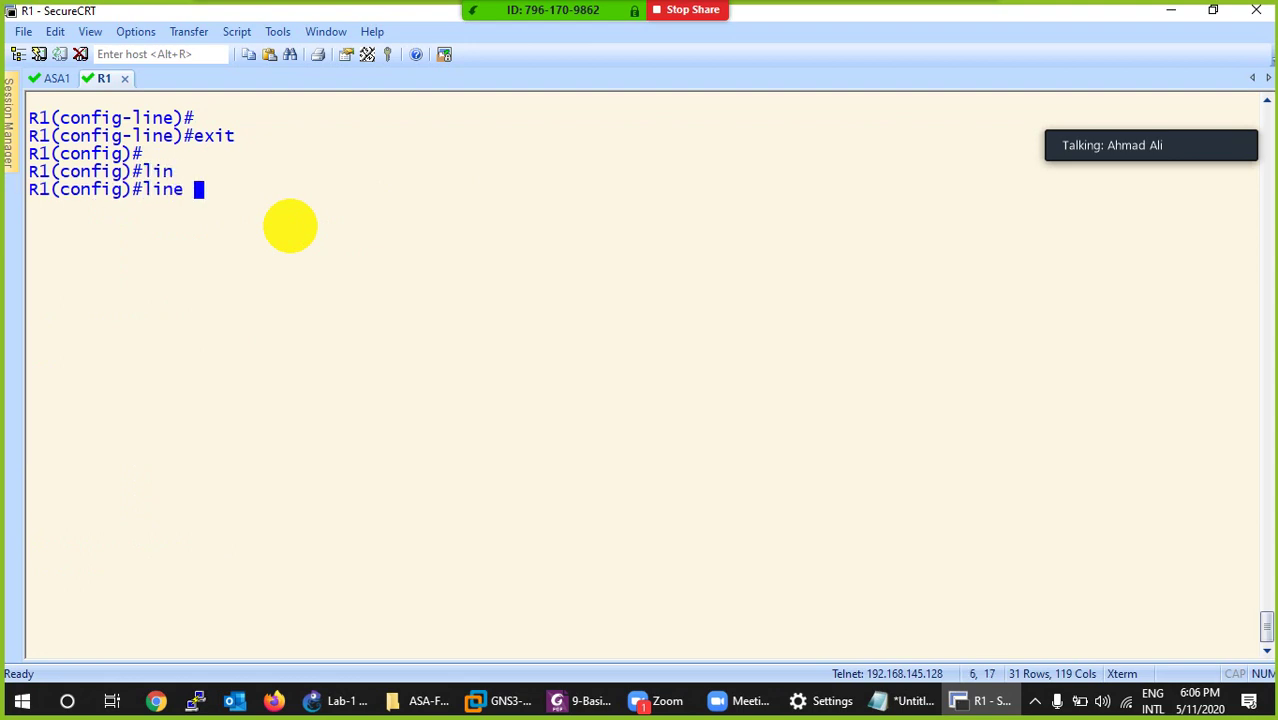
pyautogui.write('v')
pyautogui.press('Tab')
pyautogui.write('?')
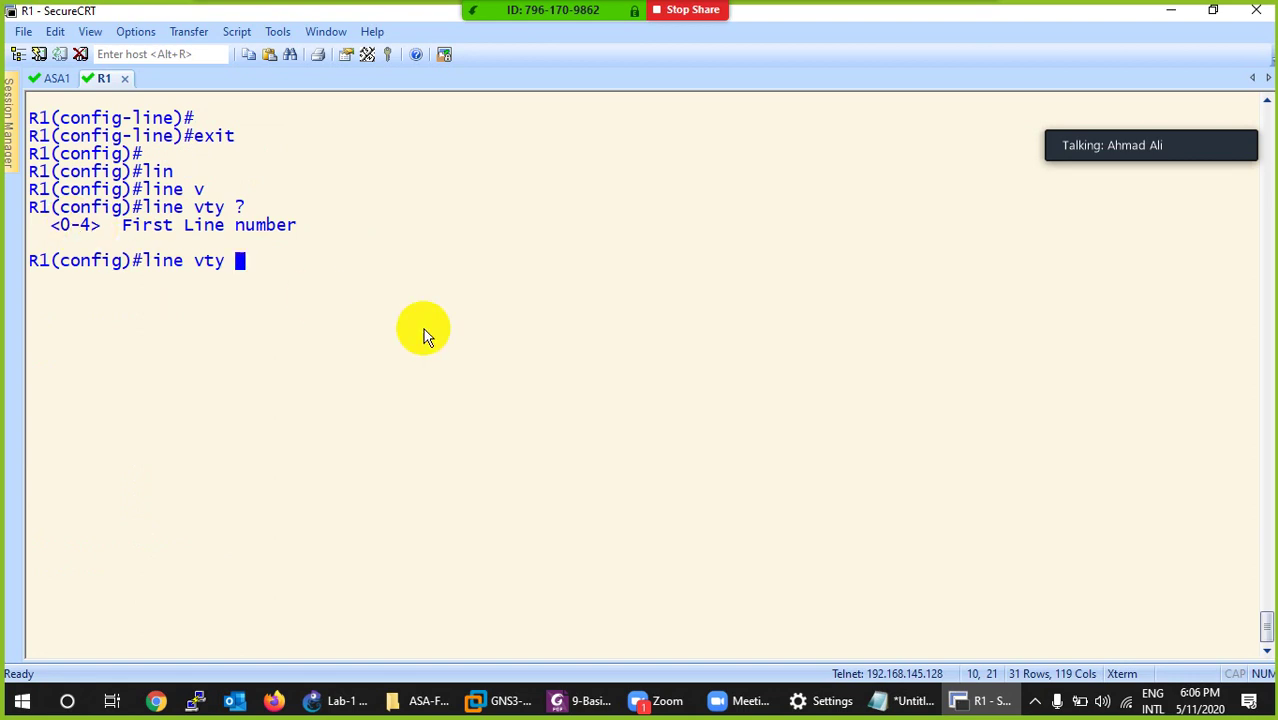
pyautogui.write('0 4')
pyautogui.press('Return')
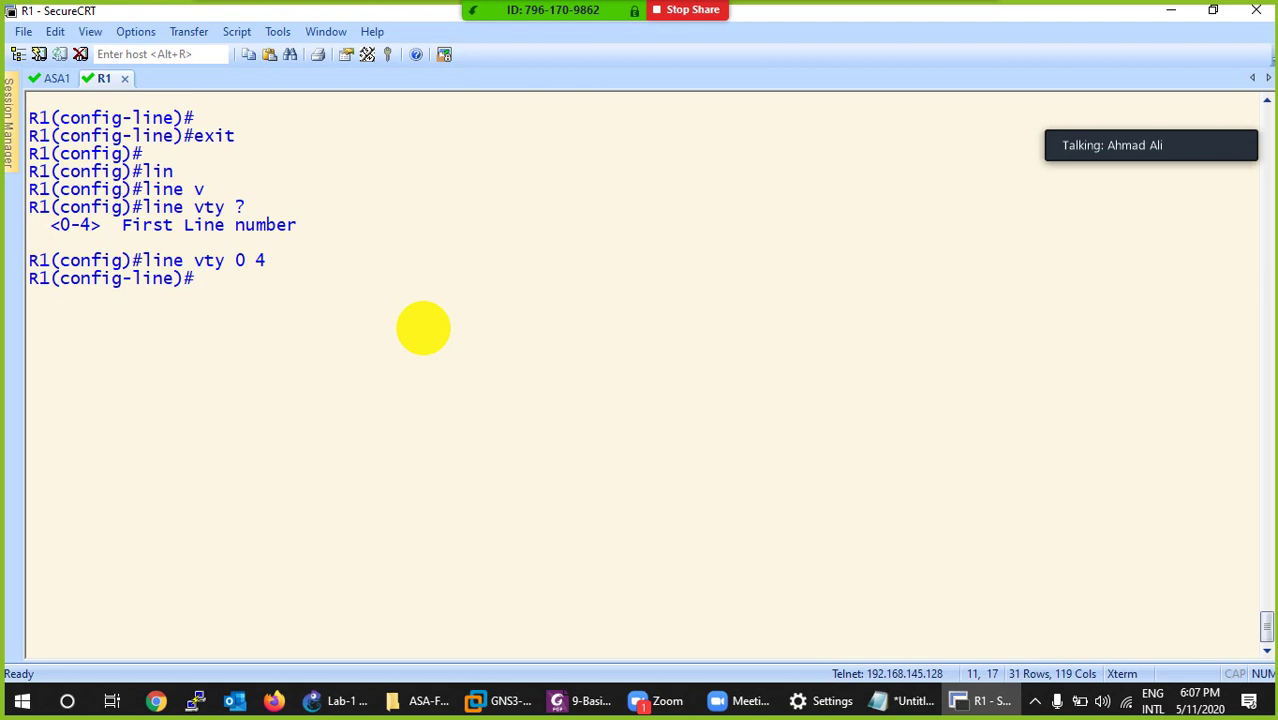
# - Set a password on the VTY lines and enable login
pyautogui.write('pass')
pyautogui.press('Tab')
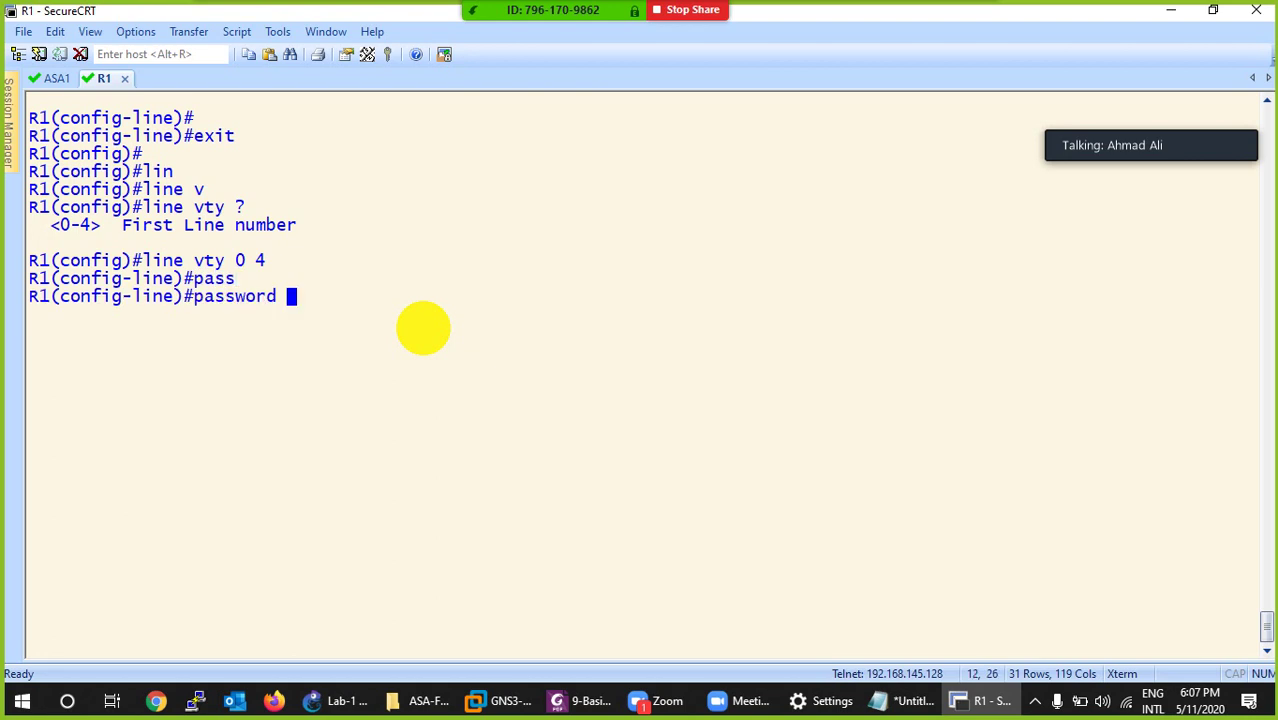
pyautogui.write('123')
pyautogui.press('Return')
pyautogui.write('loign')
pyautogui.press('Return')
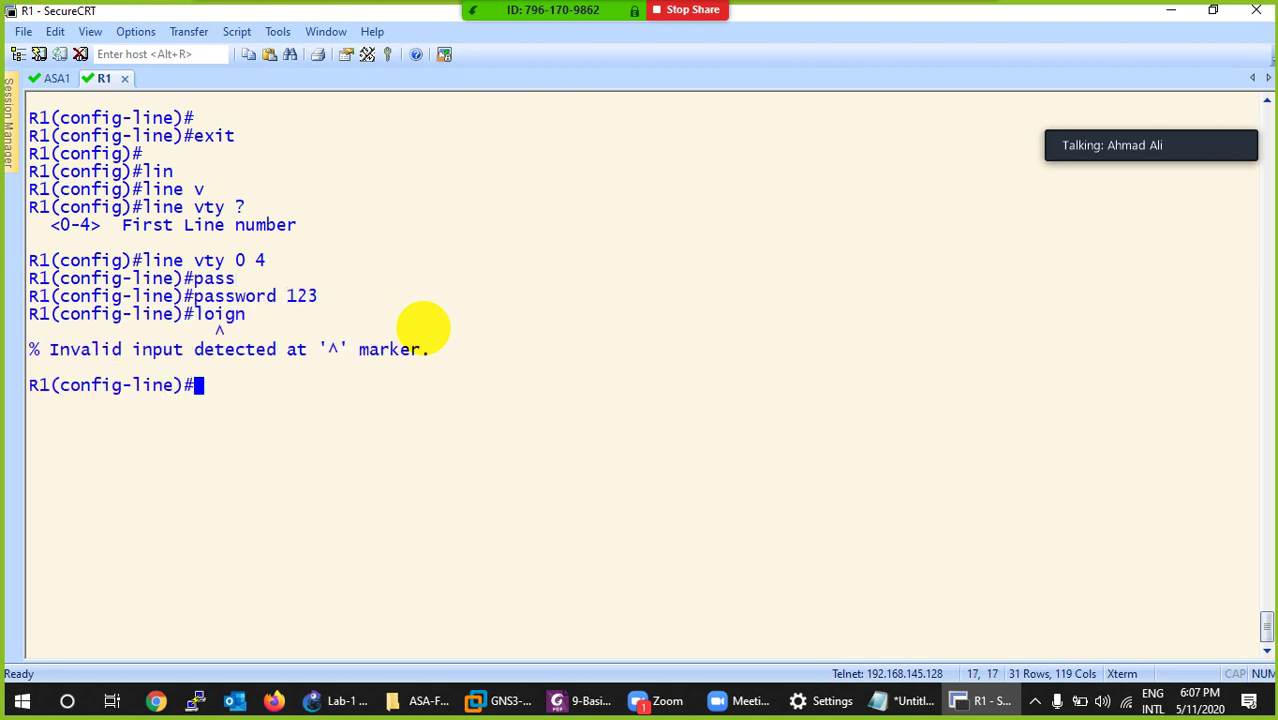
pyautogui.write('login')
pyautogui.press('Return')
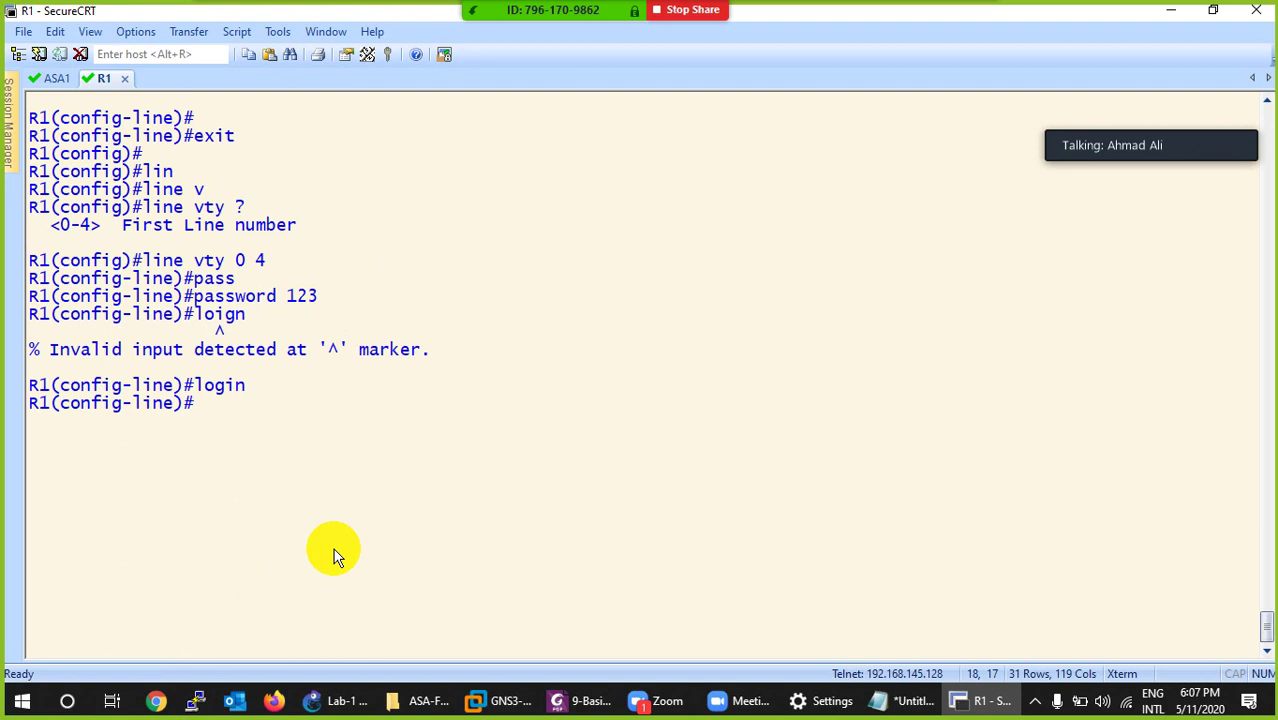
# - Run 'do show ip int br' to list interfaces, showing Ethernet0/0 at 192.168.1.10
pyautogui.write('do show ip  int br')
pyautogui.press('Return')
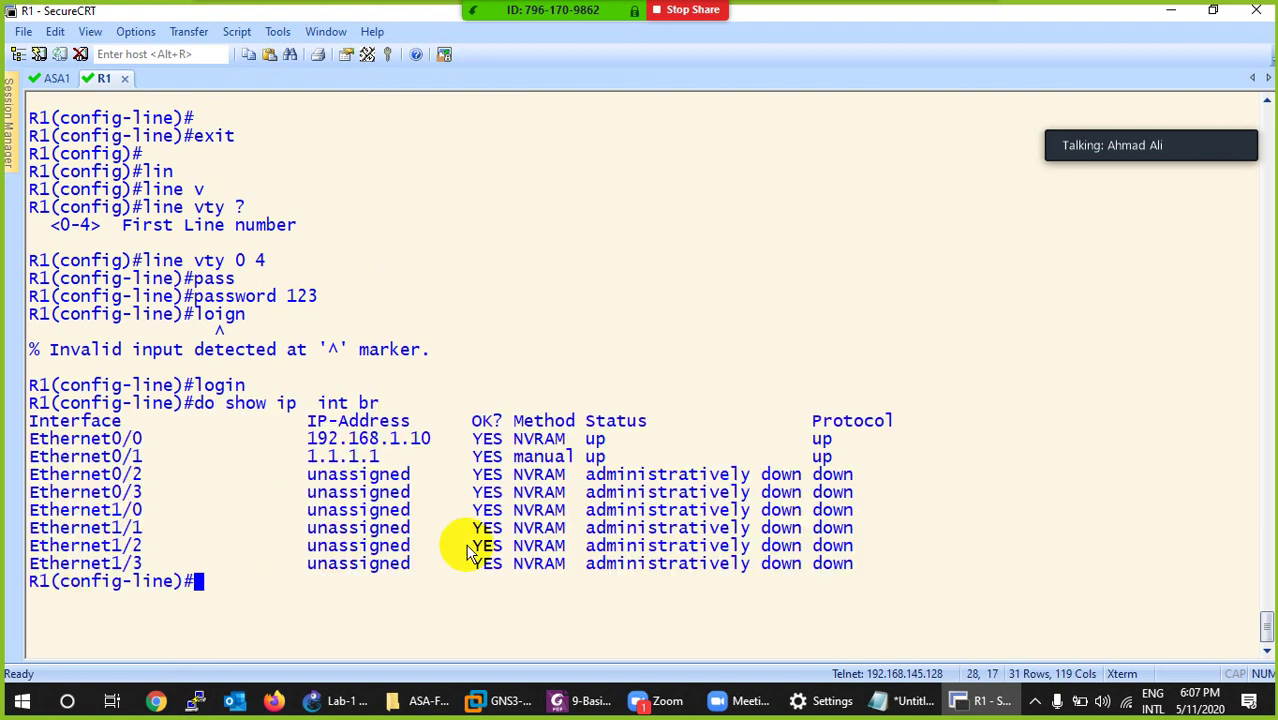
# - Copy 192.168.1.10 and open a PuTTY Telnet connection to it
pyautogui.moveTo(430, 440); pyautogui.dragTo(318, 450)
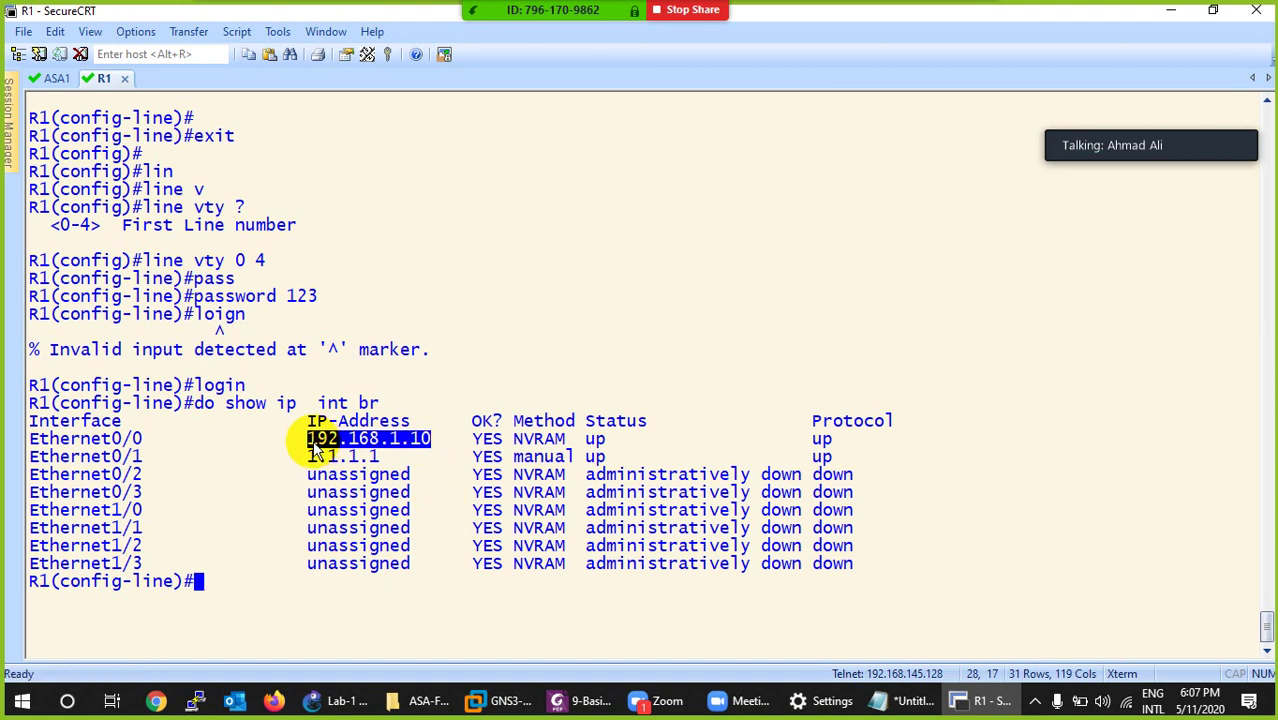
pyautogui.click(196, 700)
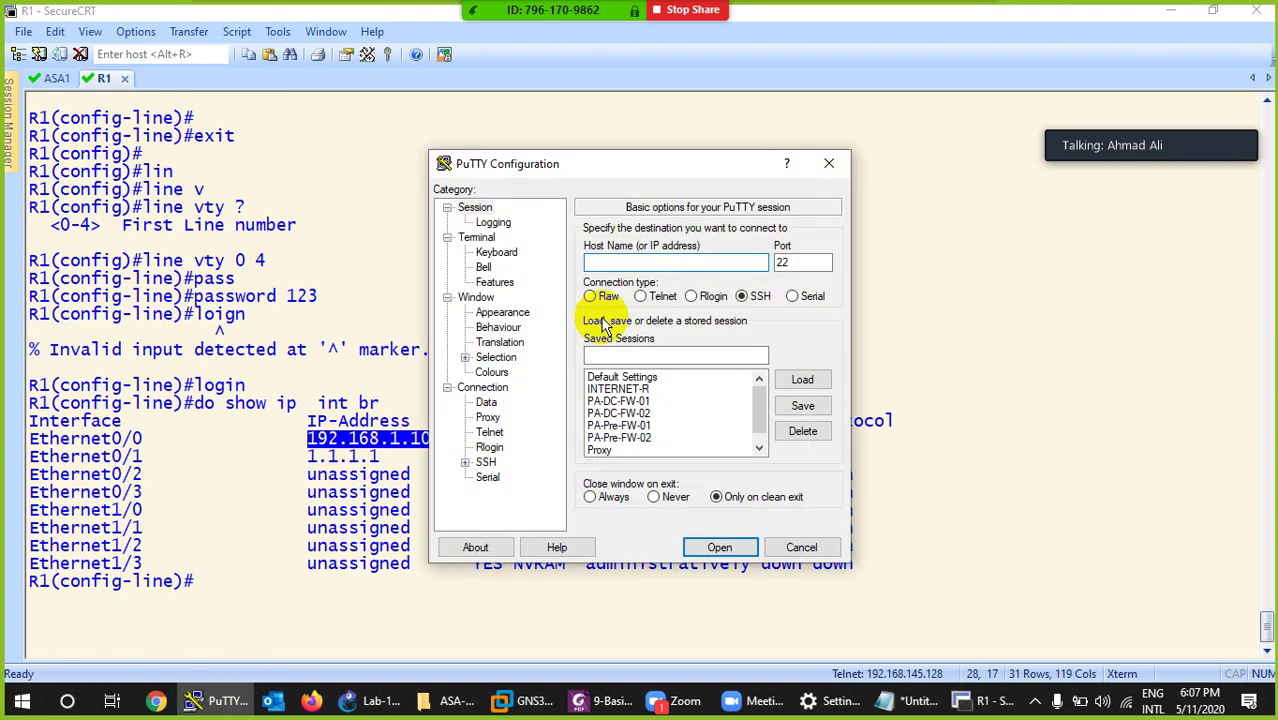
pyautogui.write('192.168.1.10')
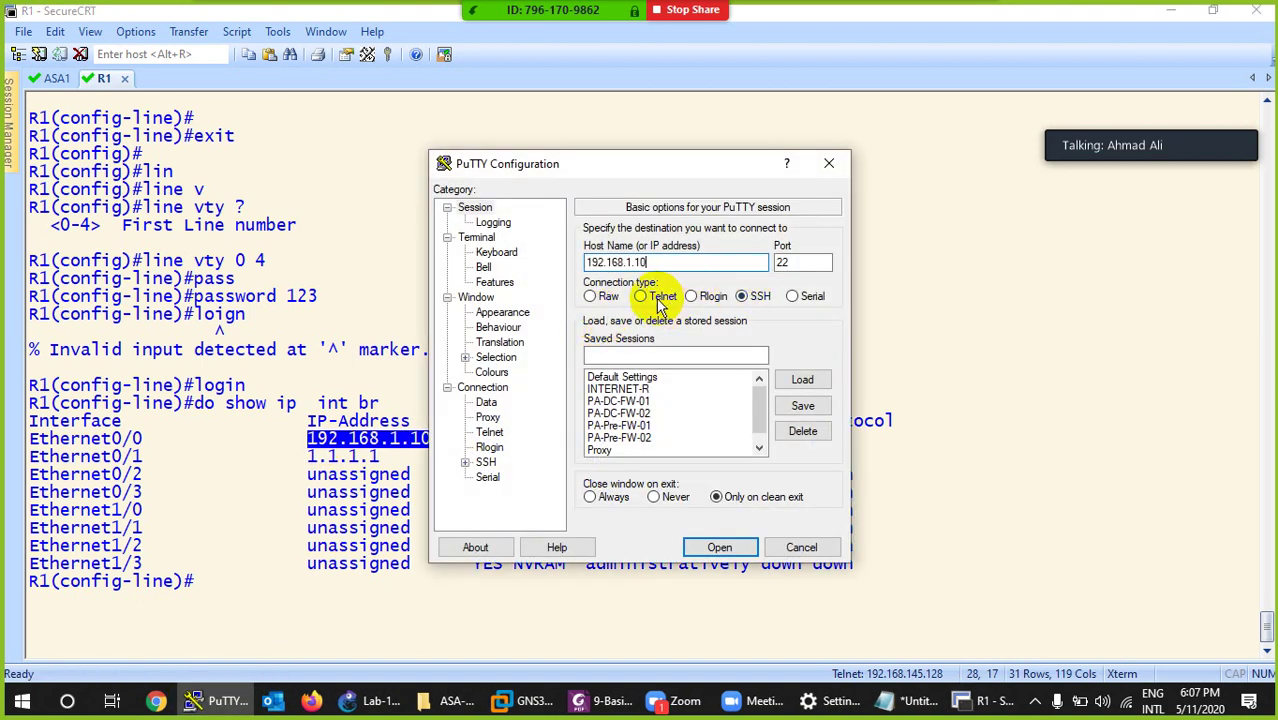
pyautogui.click(662, 297)
pyautogui.click(708, 549)
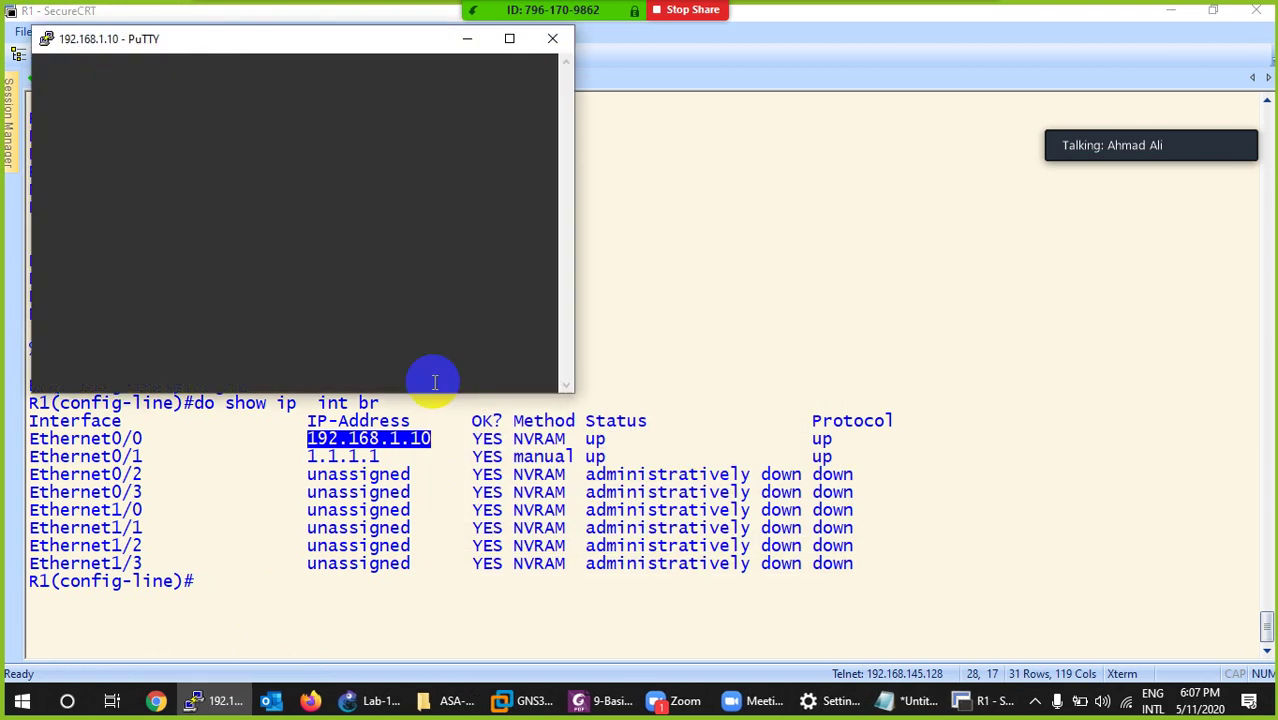
pyautogui.moveTo(231, 38); pyautogui.dragTo(677, 154)
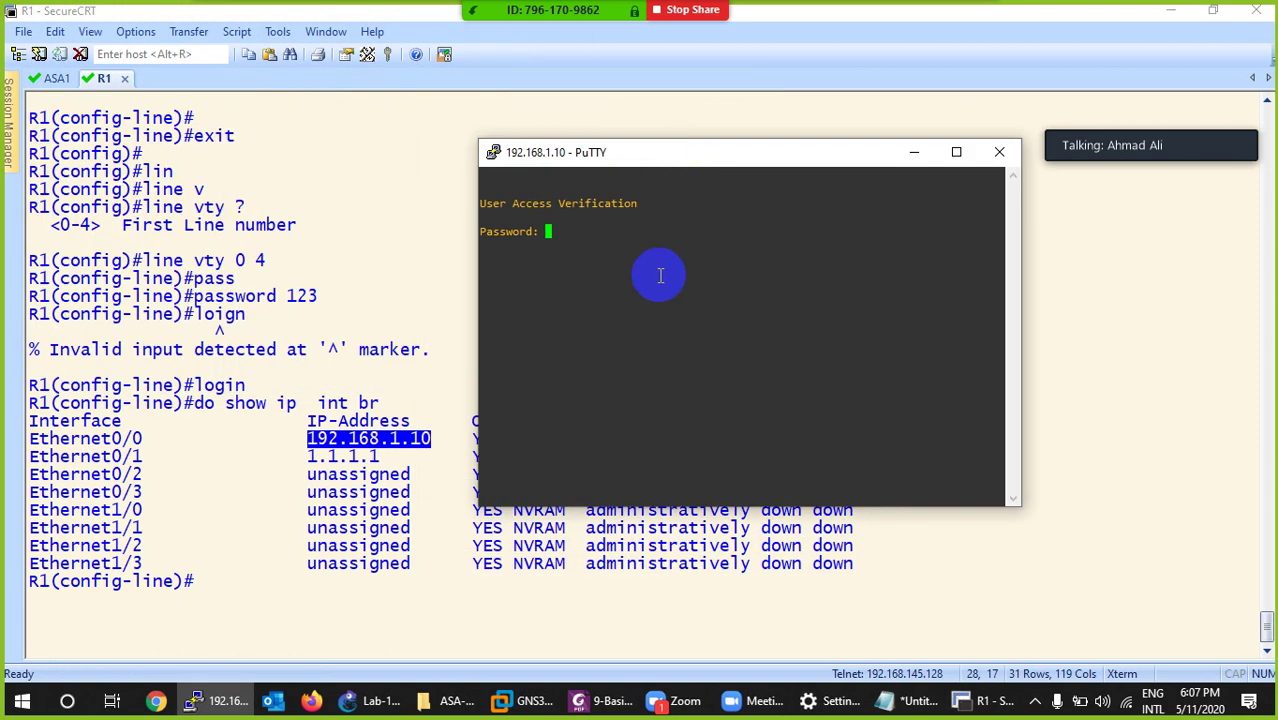
# - Log in with the VTY password and request privileged mode with 'en'
pyautogui.write('123')
pyautogui.press('Return')
pyautogui.click(169, 269)
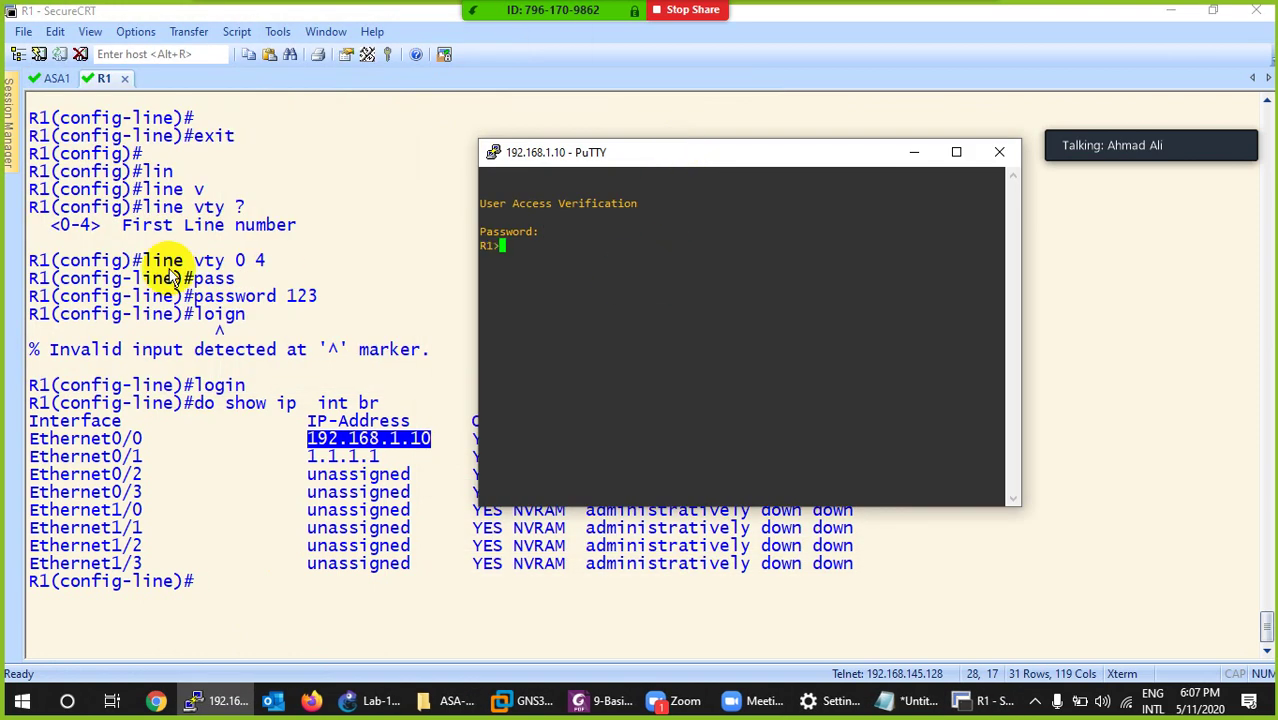
pyautogui.write('en')
pyautogui.press('Return')
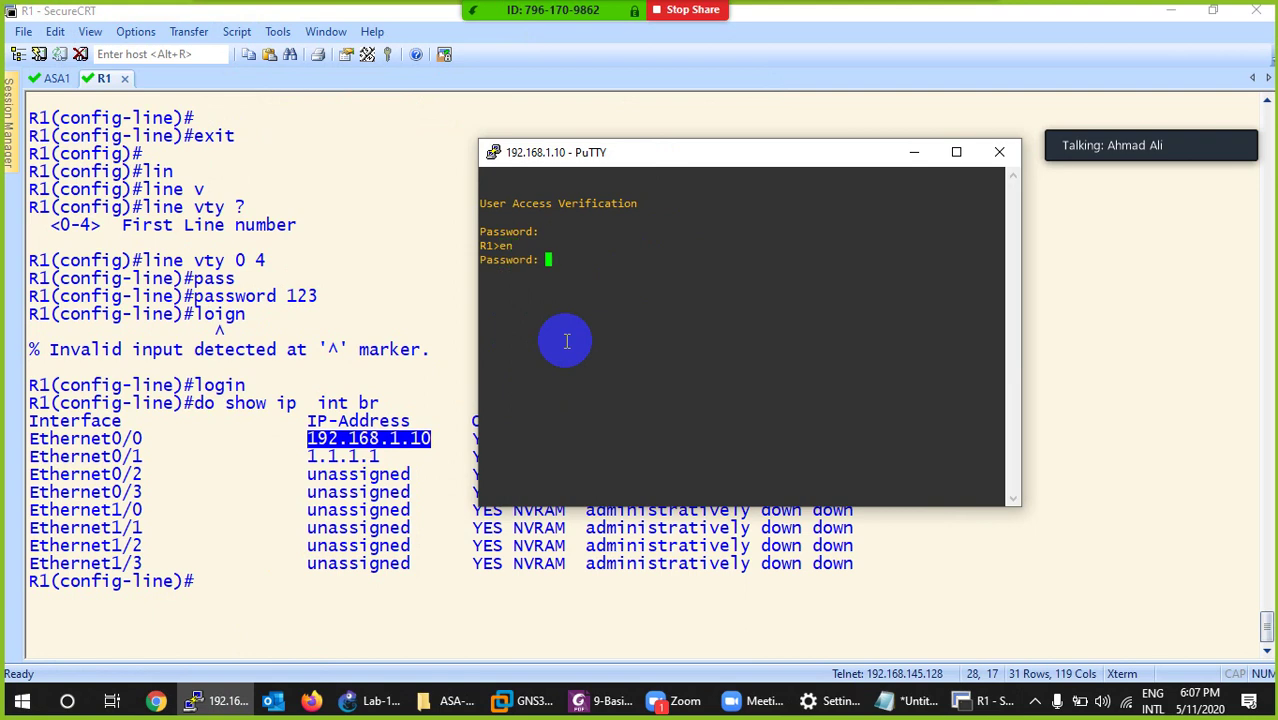
pyautogui.press('Return')
pyautogui.press('Return')
# - Enter global configuration and rename the router to UK
pyautogui.press('Return')
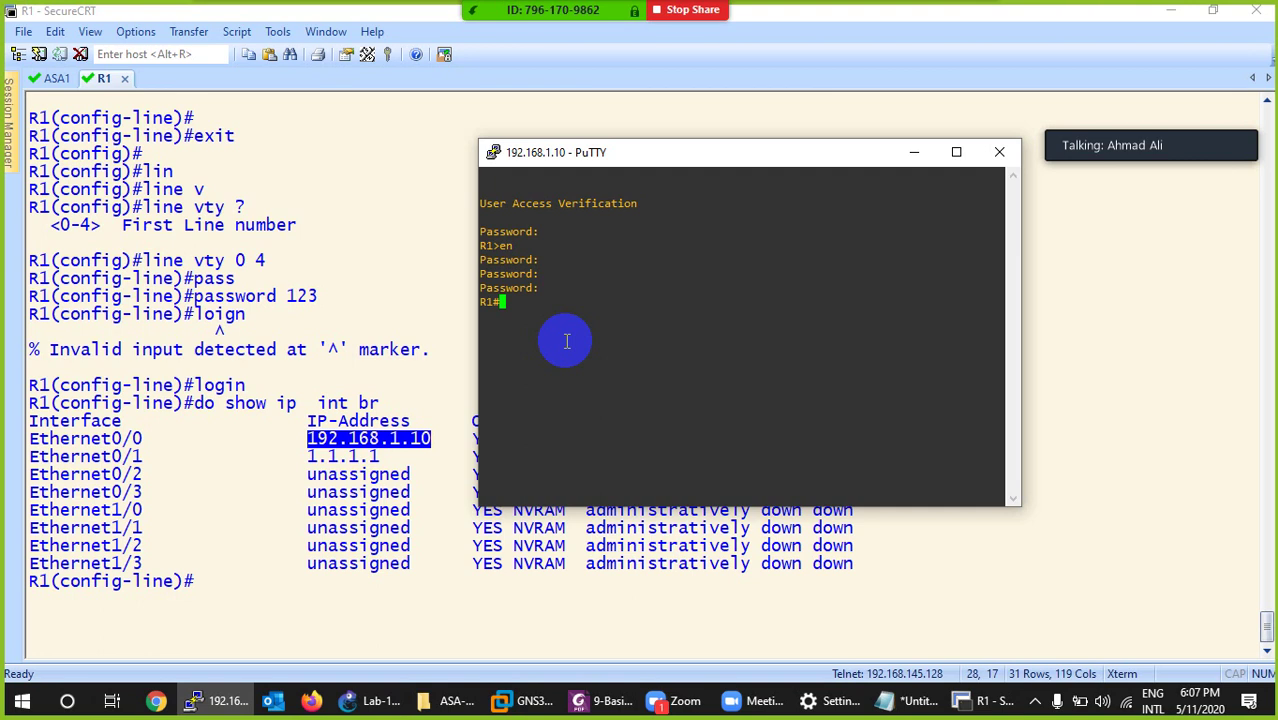
pyautogui.write('config t')
pyautogui.press('Return')
pyautogui.write('ho')
pyautogui.press('Tab')
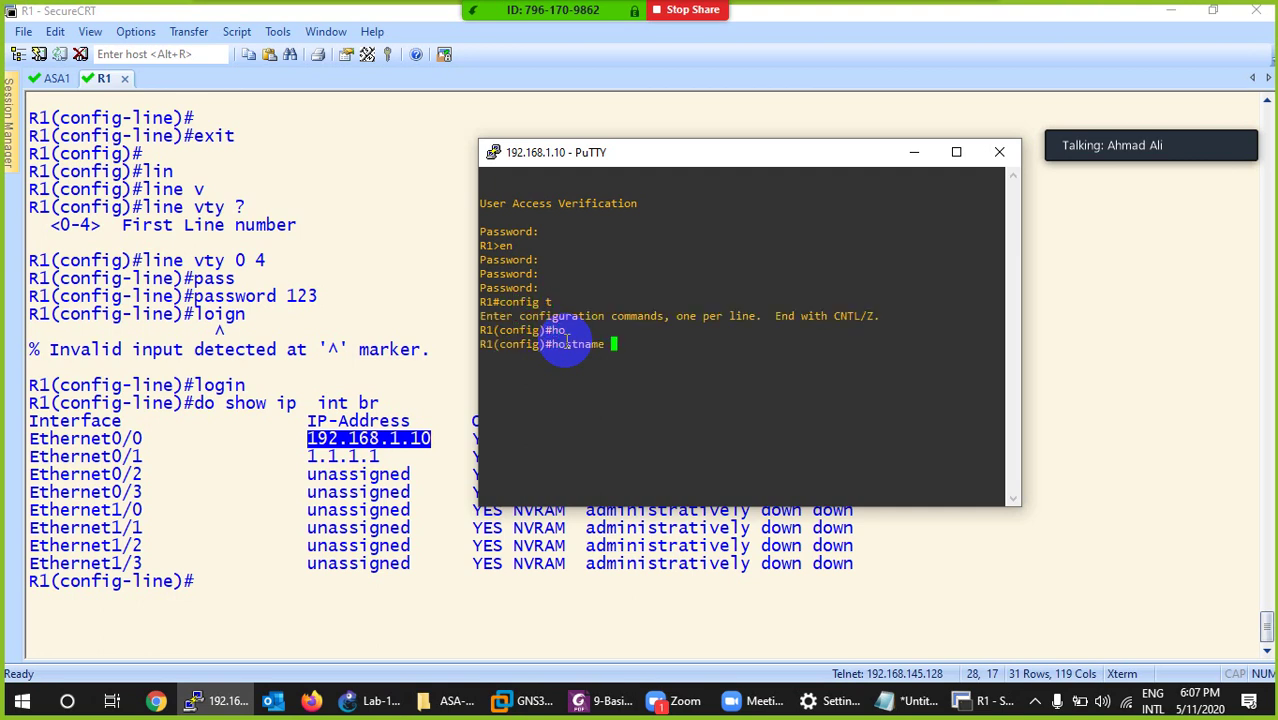
pyautogui.write('R1')
pyautogui.press('Return')
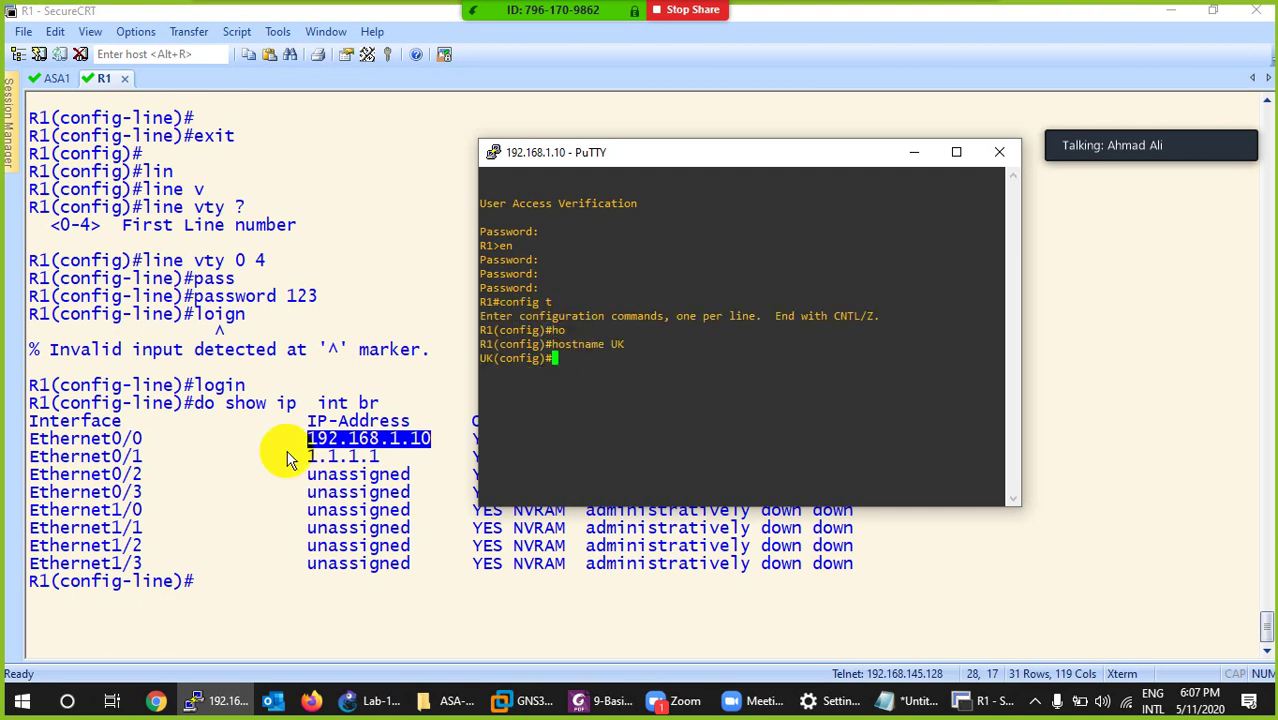
pyautogui.click(252, 503)
pyautogui.press('Return')
pyautogui.press('Return')
pyautogui.press('Return')
pyautogui.press('Return')
pyautogui.press('Return')
pyautogui.press('Return')
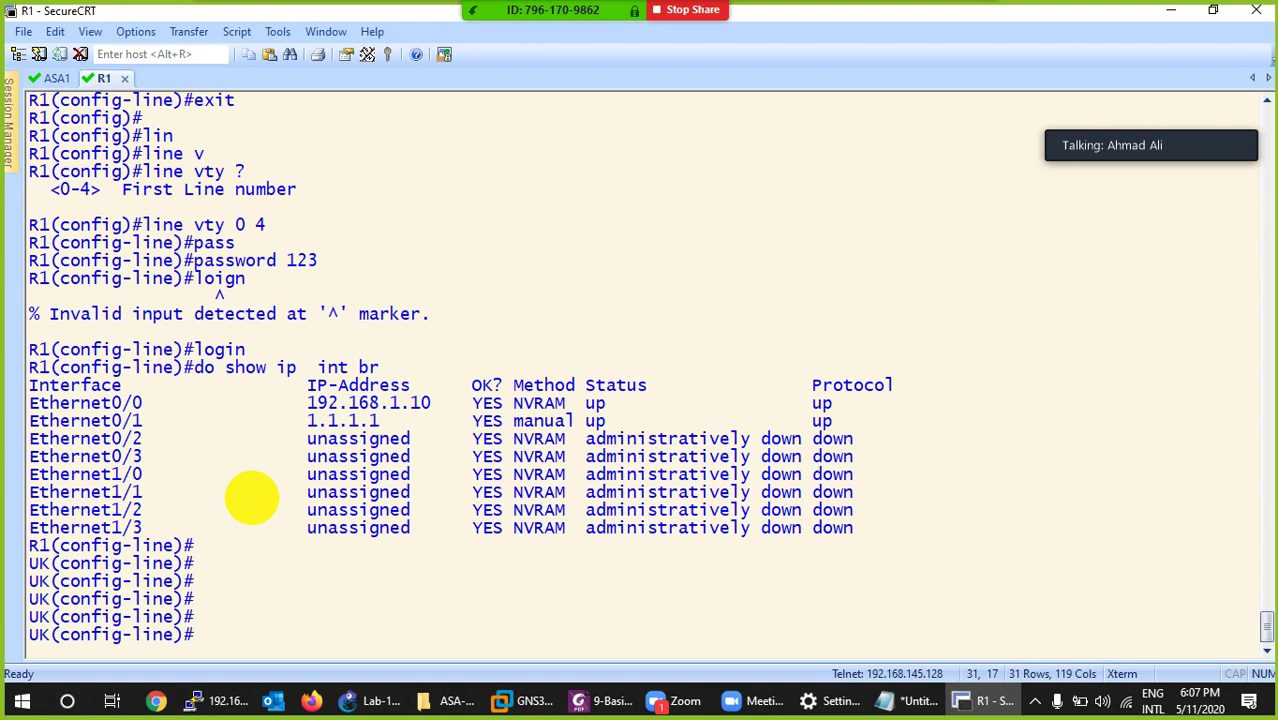
pyautogui.hotkey('ctrl', 'l')
pyautogui.press('Return')
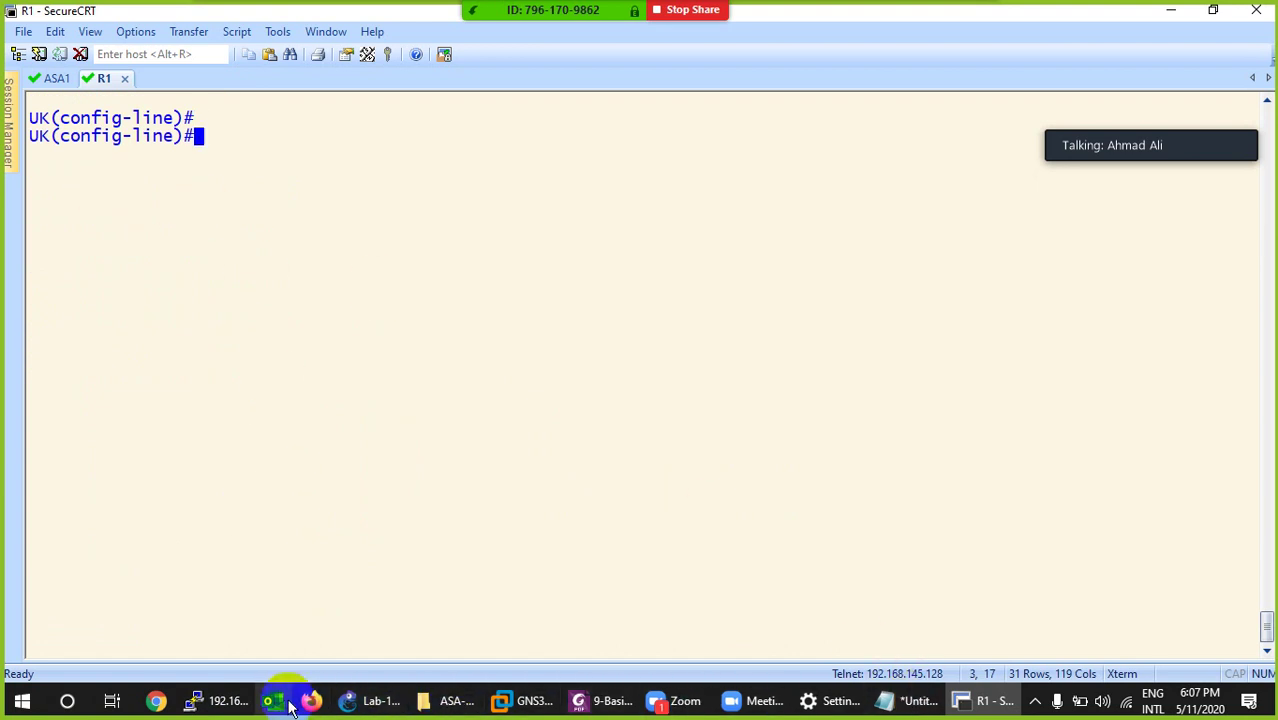
# - On the R1 console, leave configuration mode with Ctrl+Z and run 'who'
pyautogui.click(240, 705)
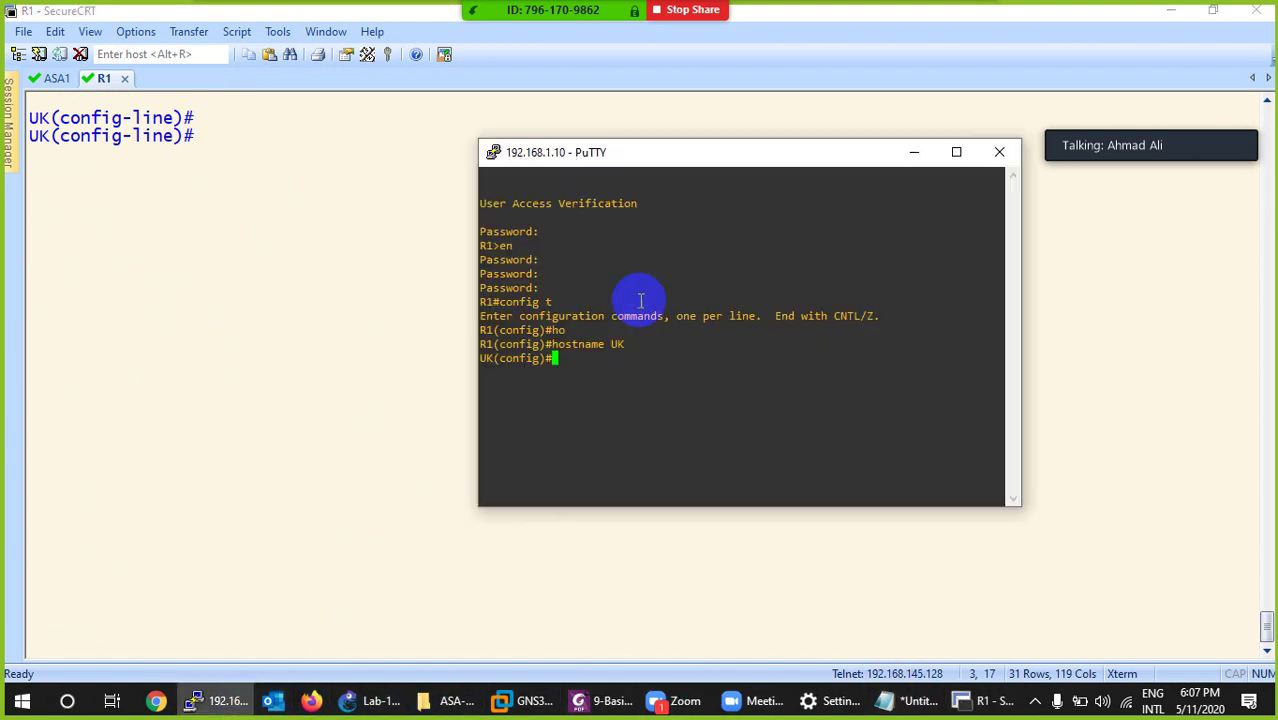
pyautogui.click(388, 291)
pyautogui.hotkey('ctrl', 'z')
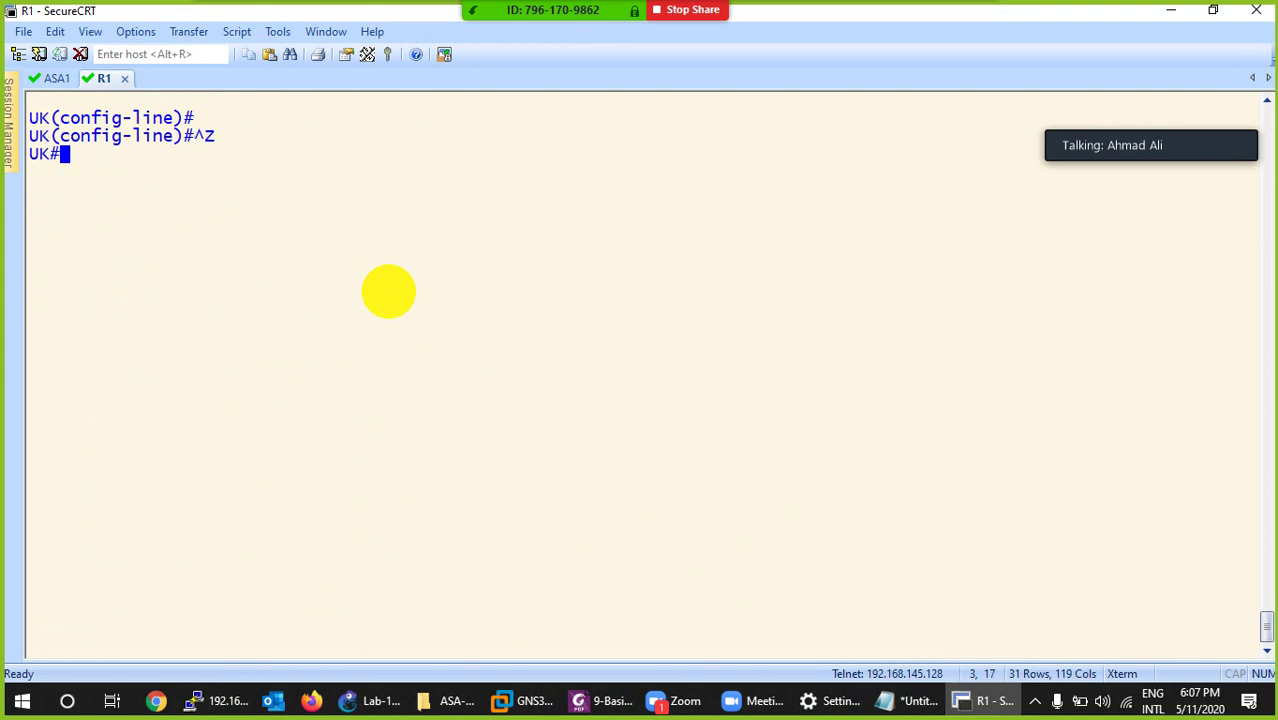
pyautogui.press('Return')
pyautogui.write('show')
pyautogui.press('BackSpace')
pyautogui.press('BackSpace')
pyautogui.press('BackSpace')
pyautogui.press('BackSpace')
pyautogui.press('BackSpace')
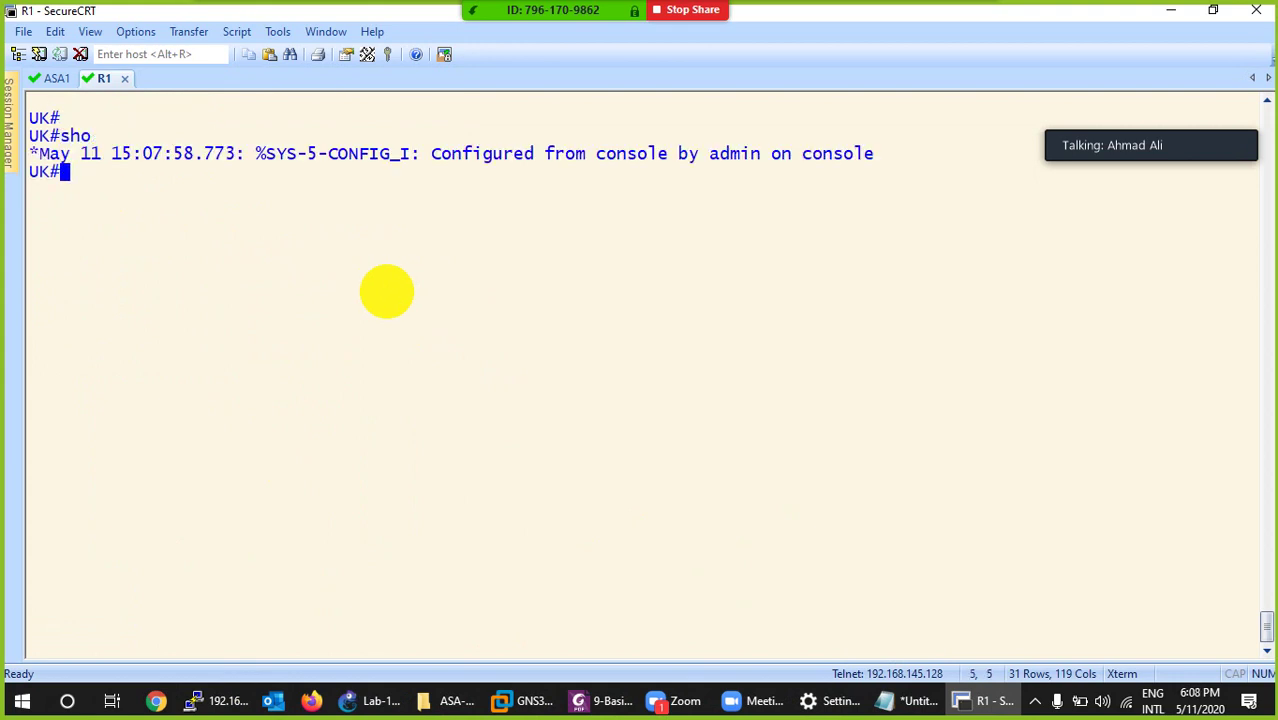
pyautogui.write('who')
pyautogui.press('Return')
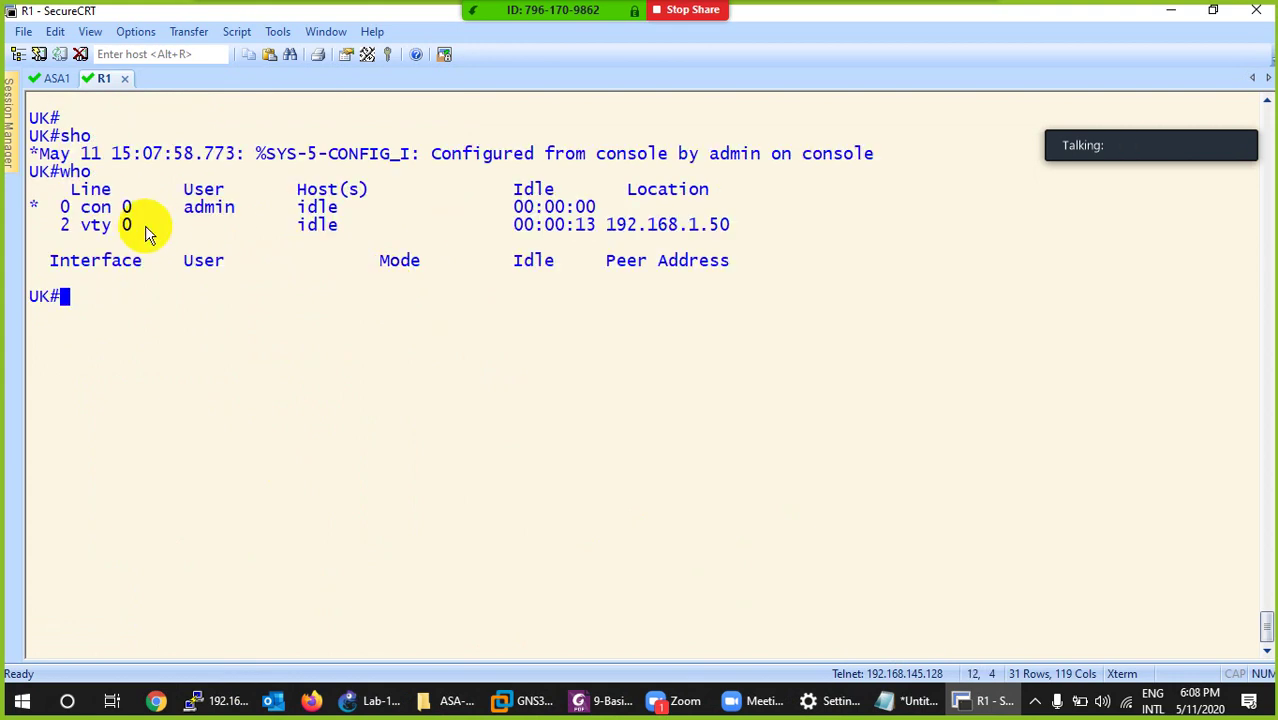
# - Mark the vty entry and the 192.168.1.50 client address in the 'who' output
pyautogui.doubleClick(94, 225)
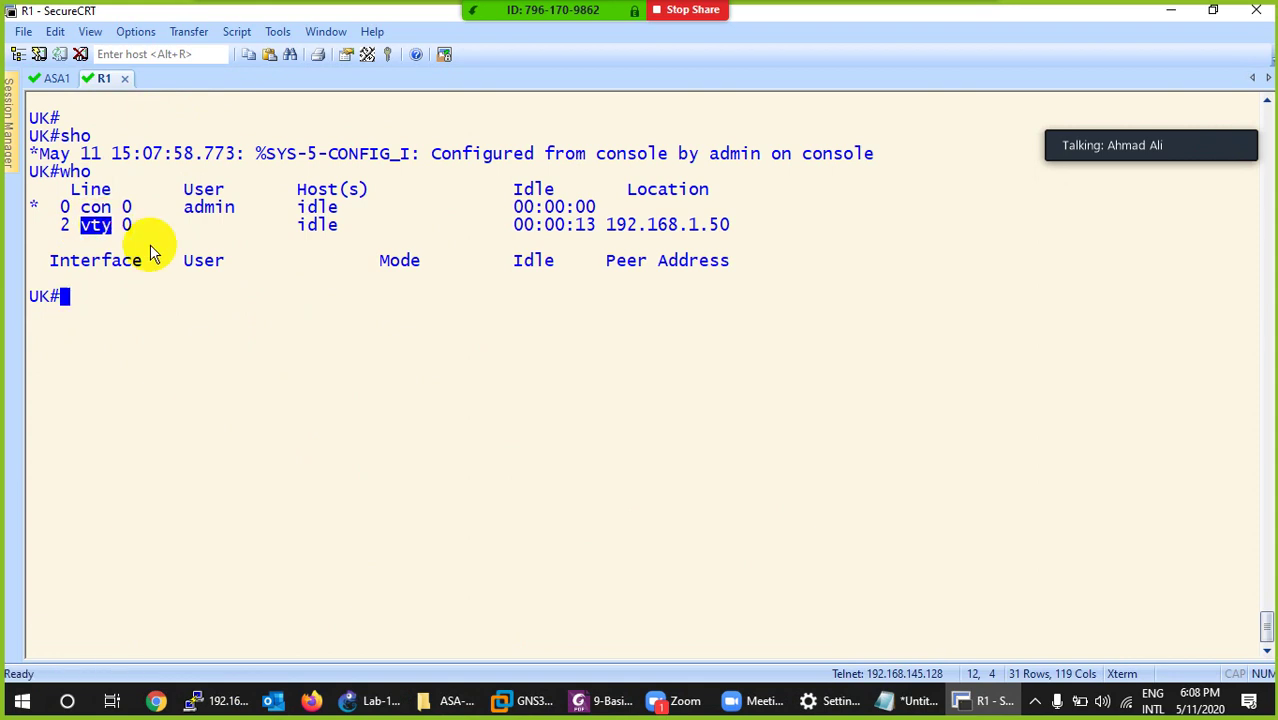
pyautogui.click(578, 697)
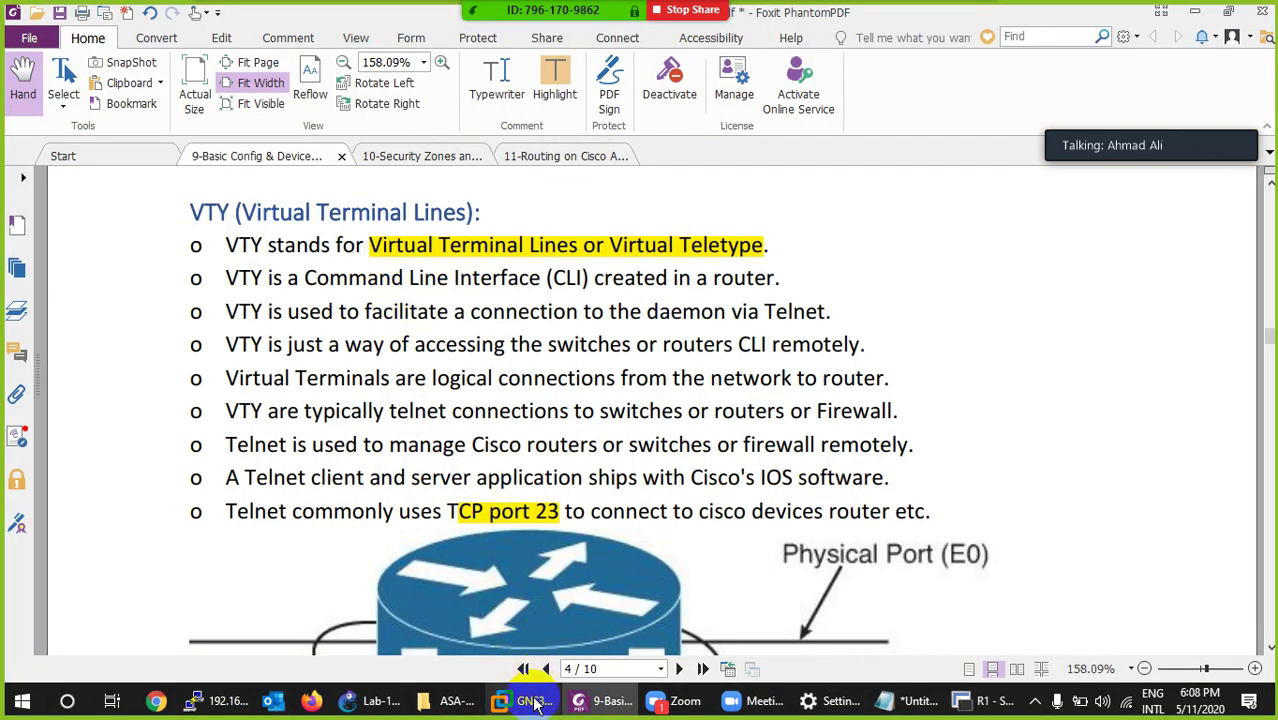
pyautogui.click(578, 700)
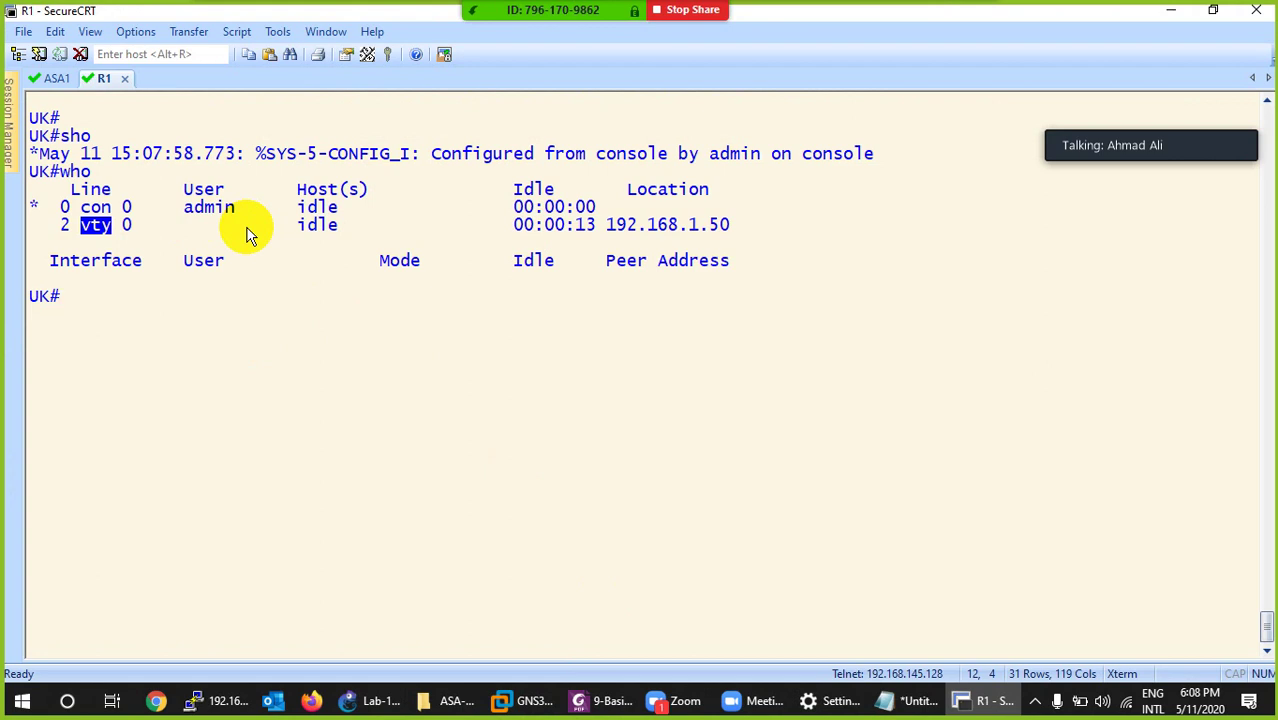
pyautogui.moveTo(733, 228); pyautogui.dragTo(607, 228)
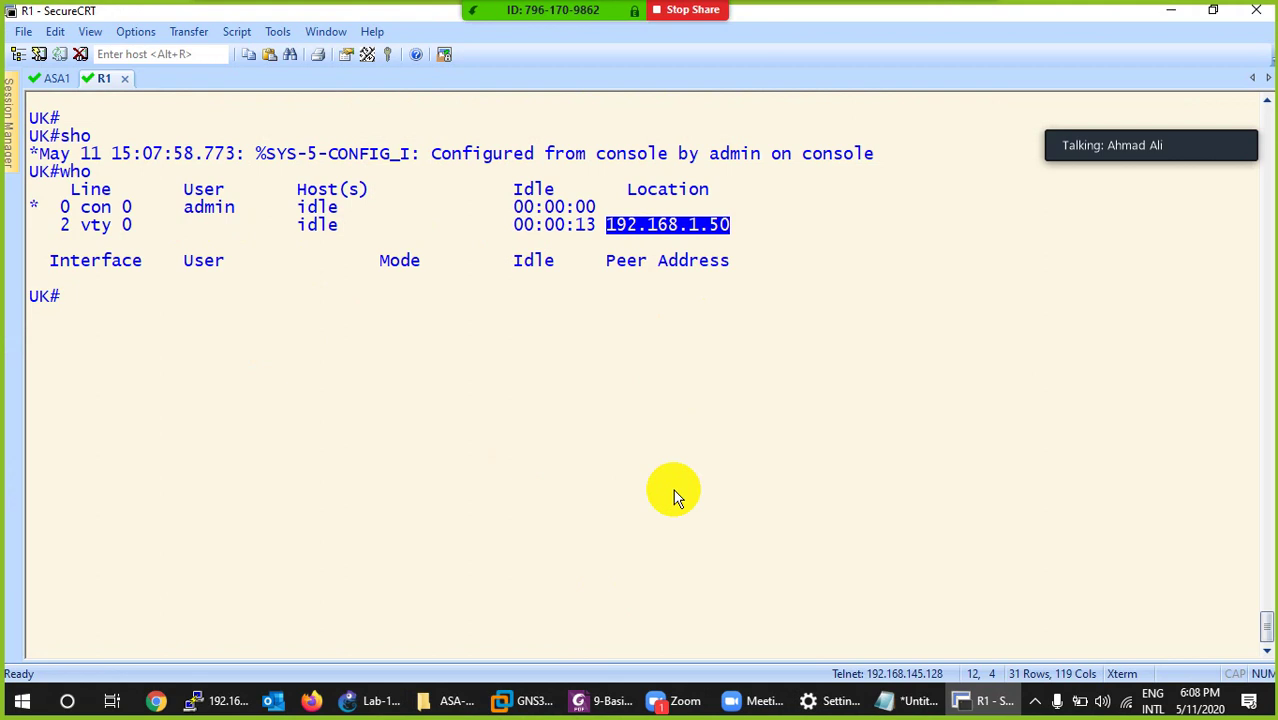
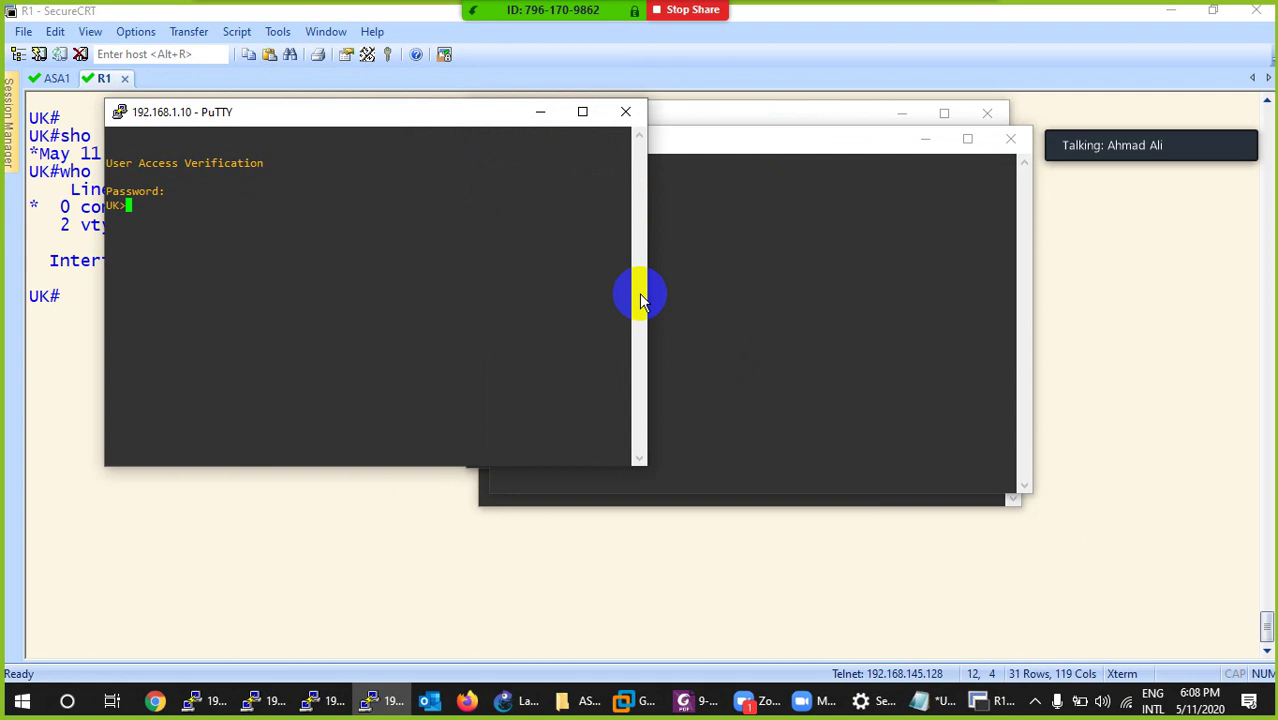
# - List R1's current vty logins with the who command
pyautogui.moveTo(445, 119); pyautogui.dragTo(781, 130)
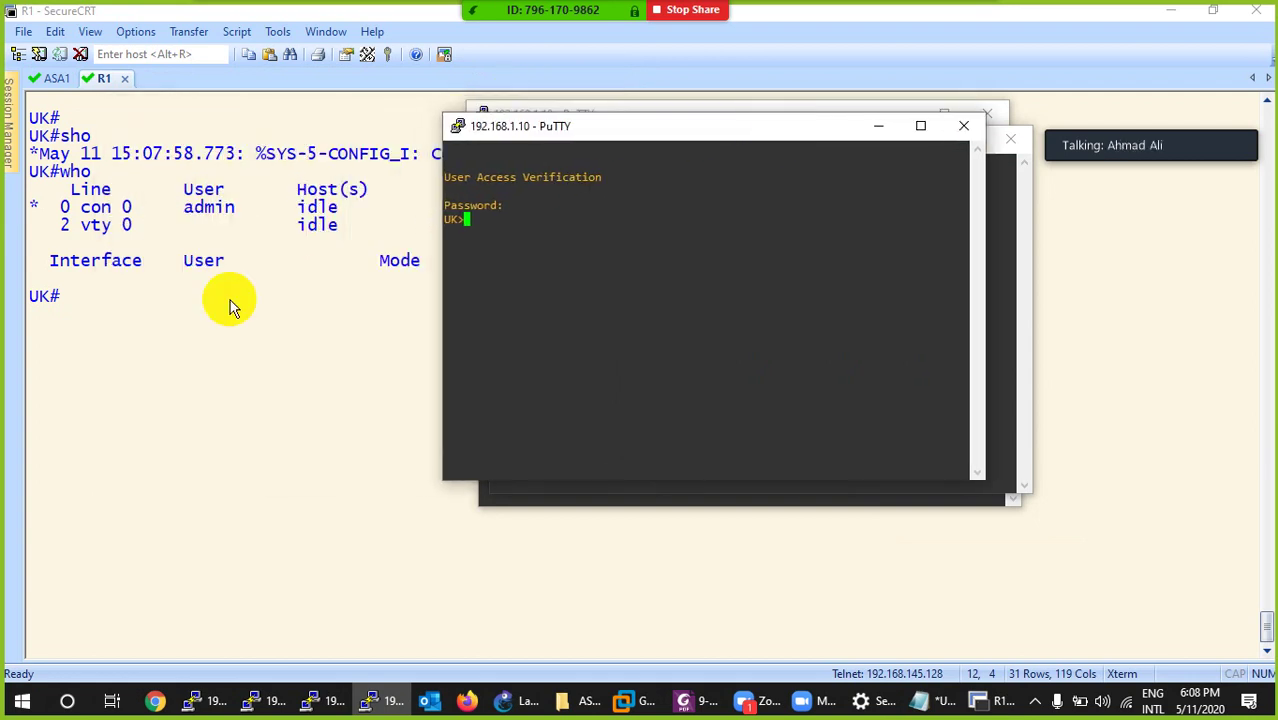
pyautogui.click(202, 322)
pyautogui.write('who')
pyautogui.press('Return')
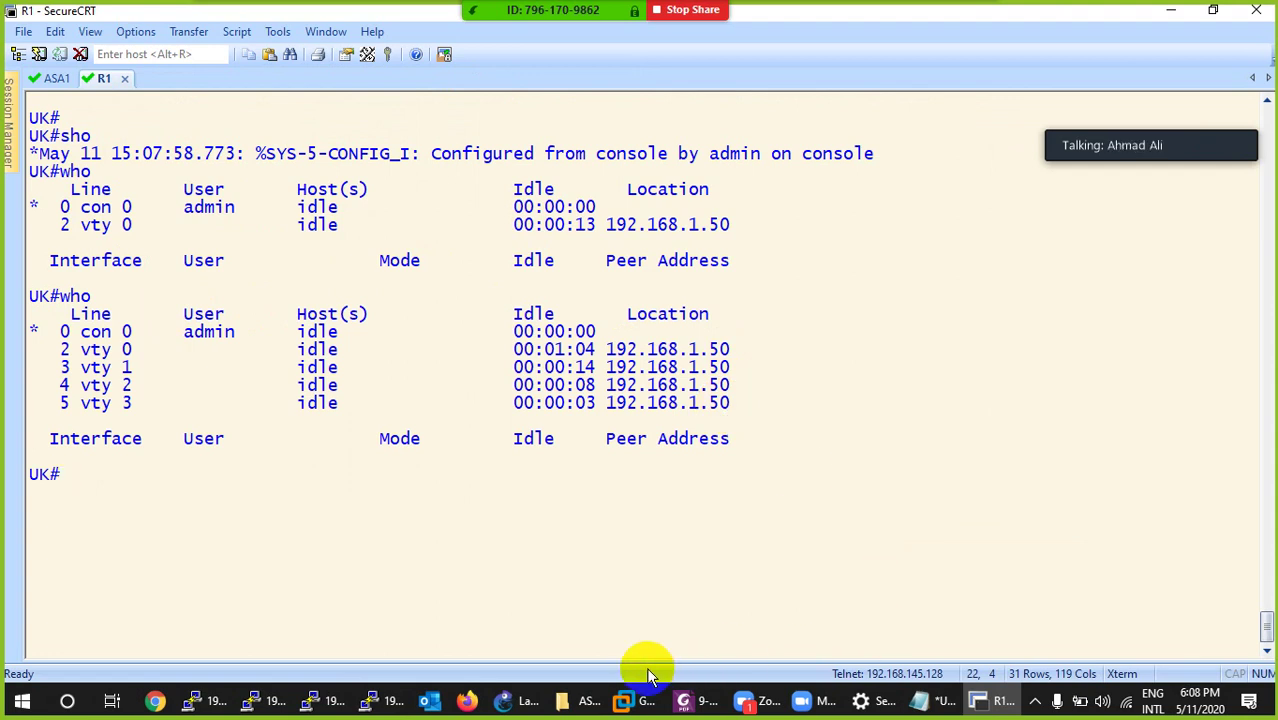
# - Duplicate the PuTTY telnet session to 192.168.1.10, log in, and rerun who showing vty 0–4
pyautogui.click(393, 705)
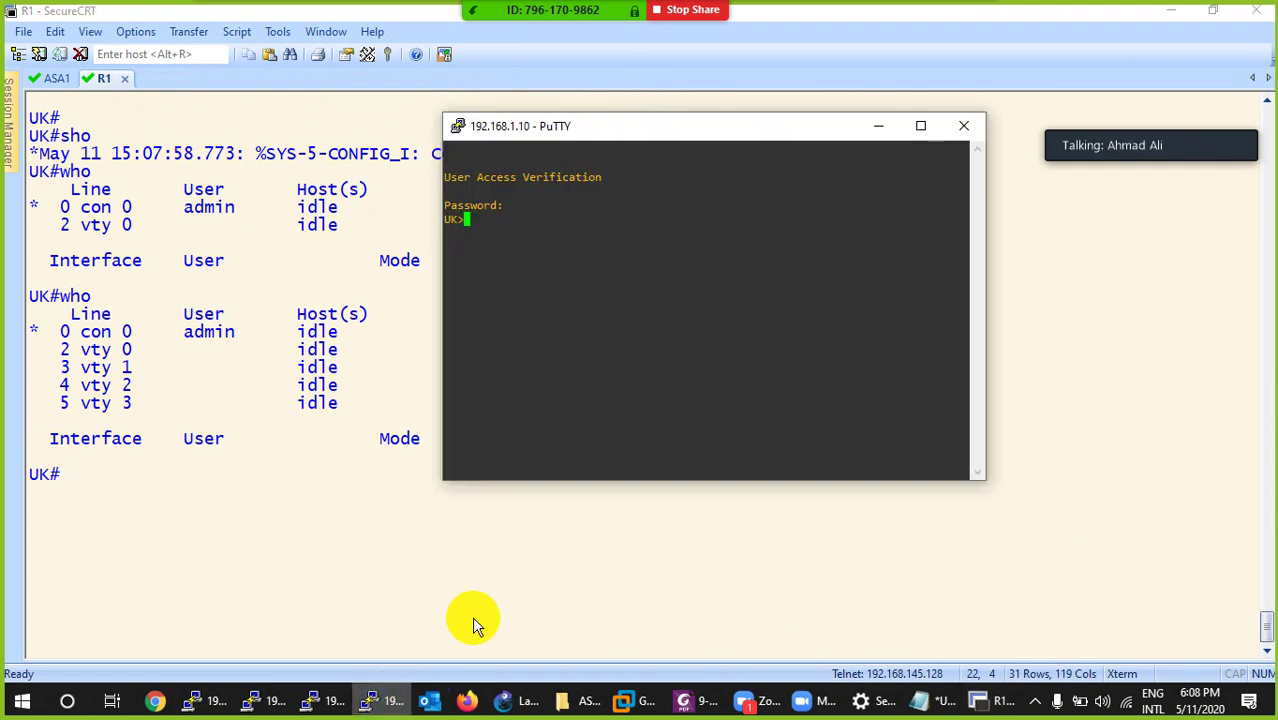
pyautogui.rightClick(599, 127)
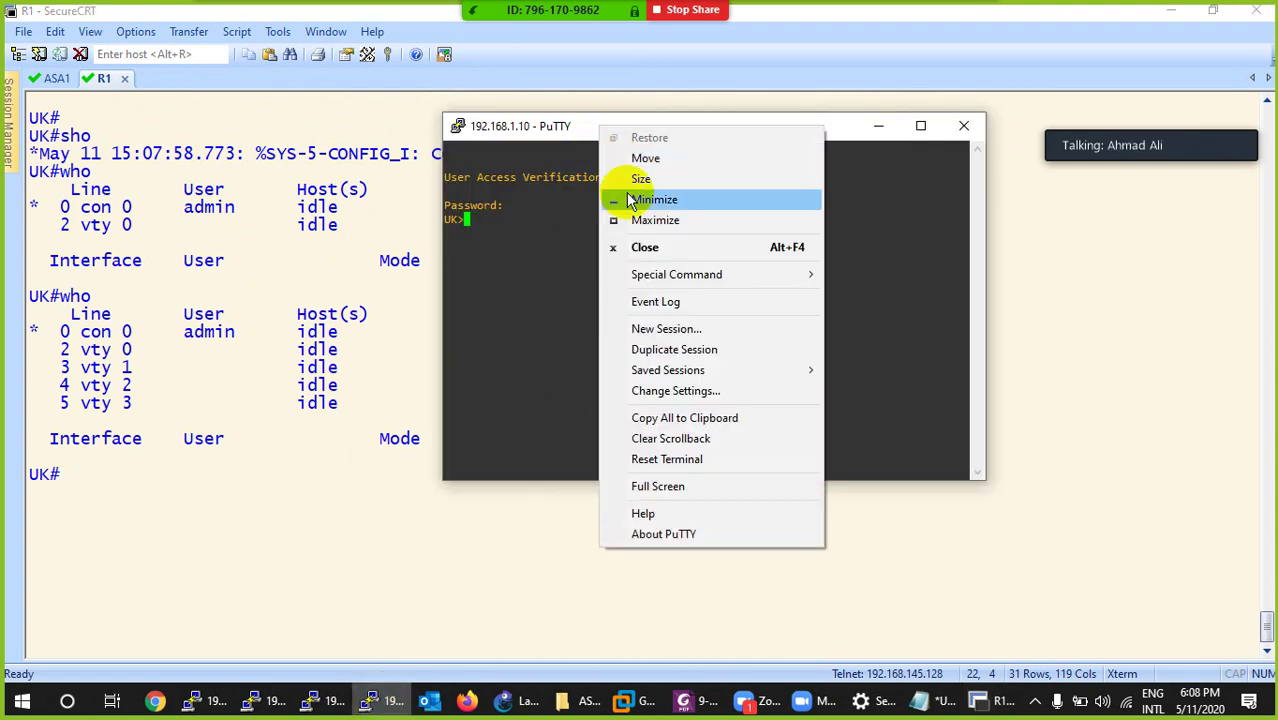
pyautogui.click(660, 350)
pyautogui.press('Return')
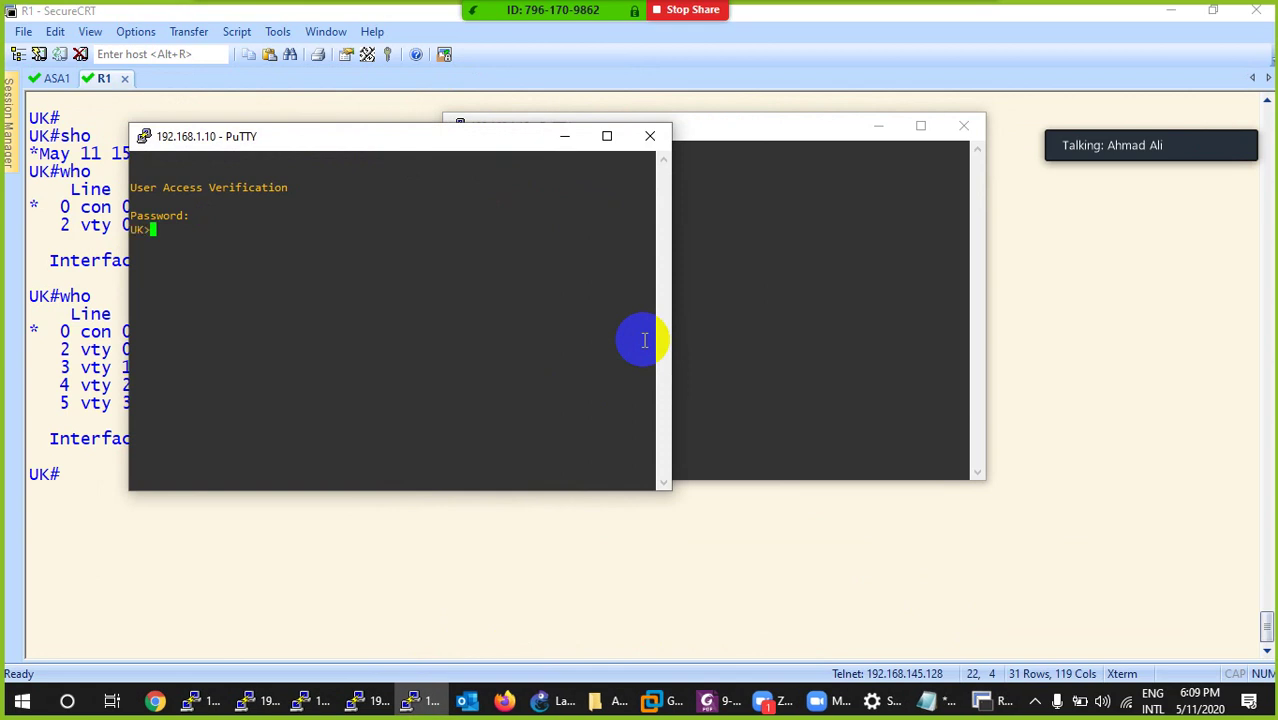
pyautogui.moveTo(476, 143); pyautogui.dragTo(717, 153)
pyautogui.click(171, 513)
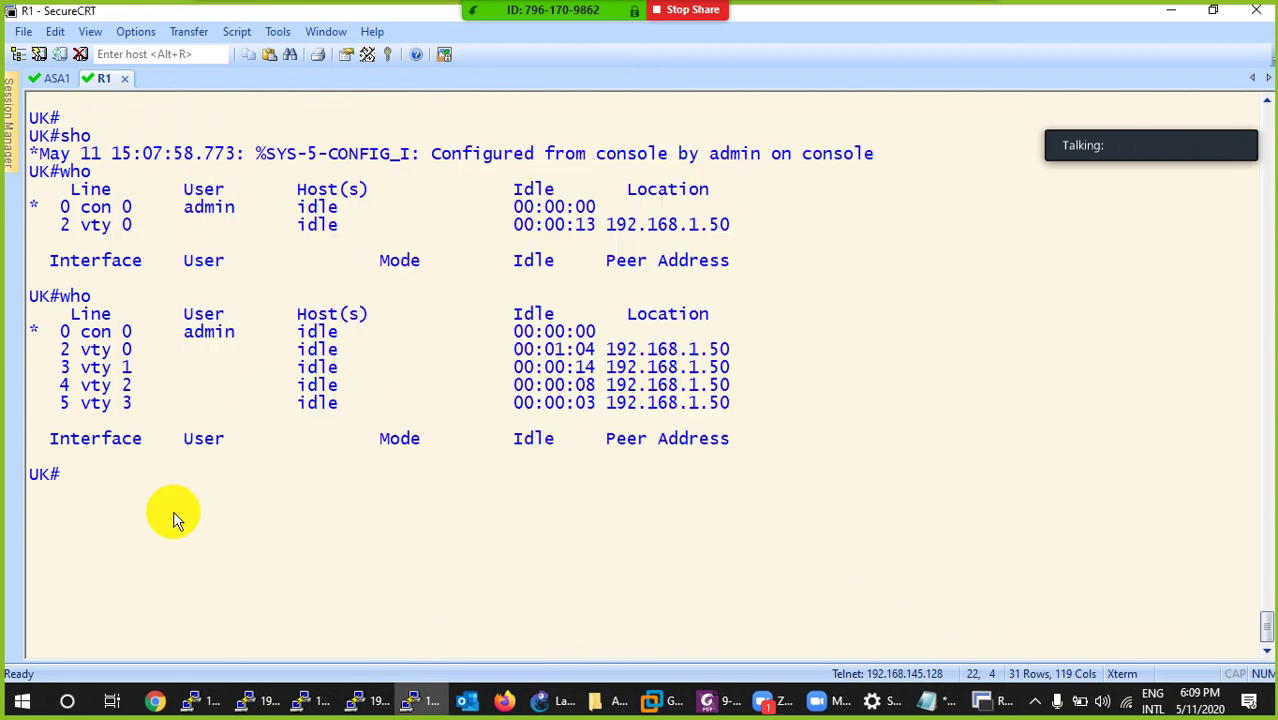
pyautogui.press('Return')
pyautogui.write('who')
pyautogui.press('Return')
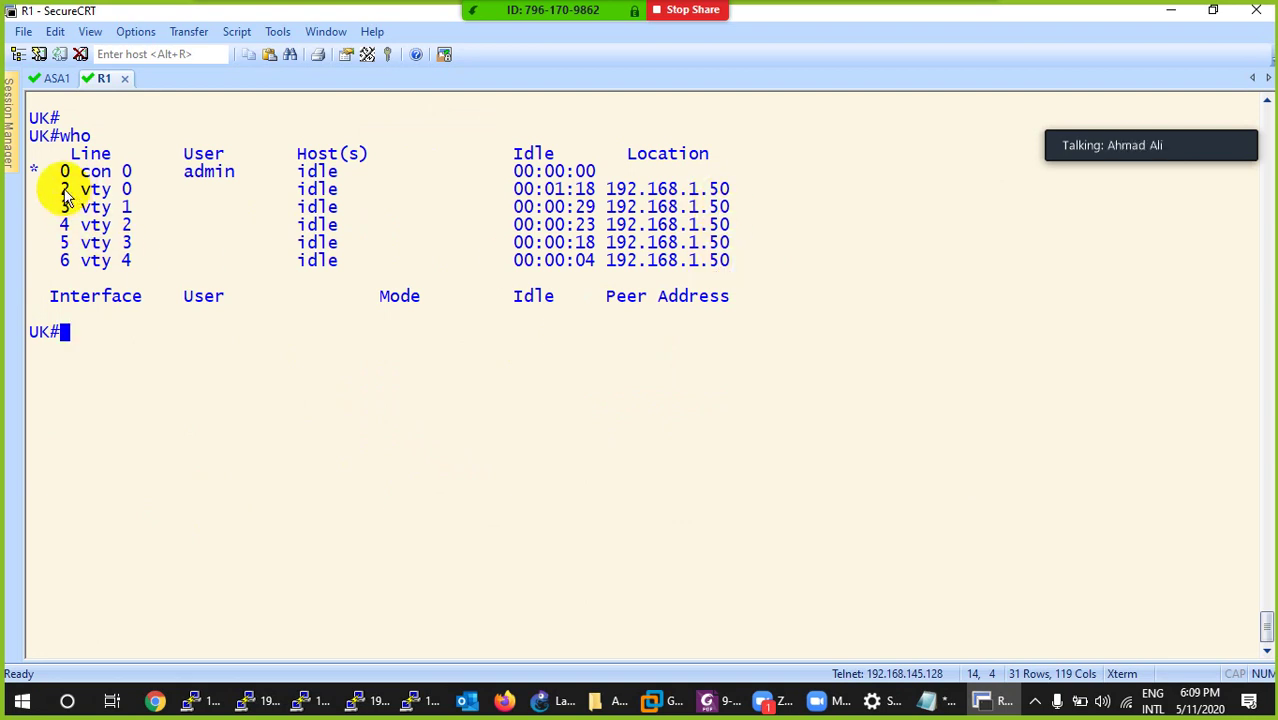
pyautogui.moveTo(63, 195); pyautogui.dragTo(108, 260)
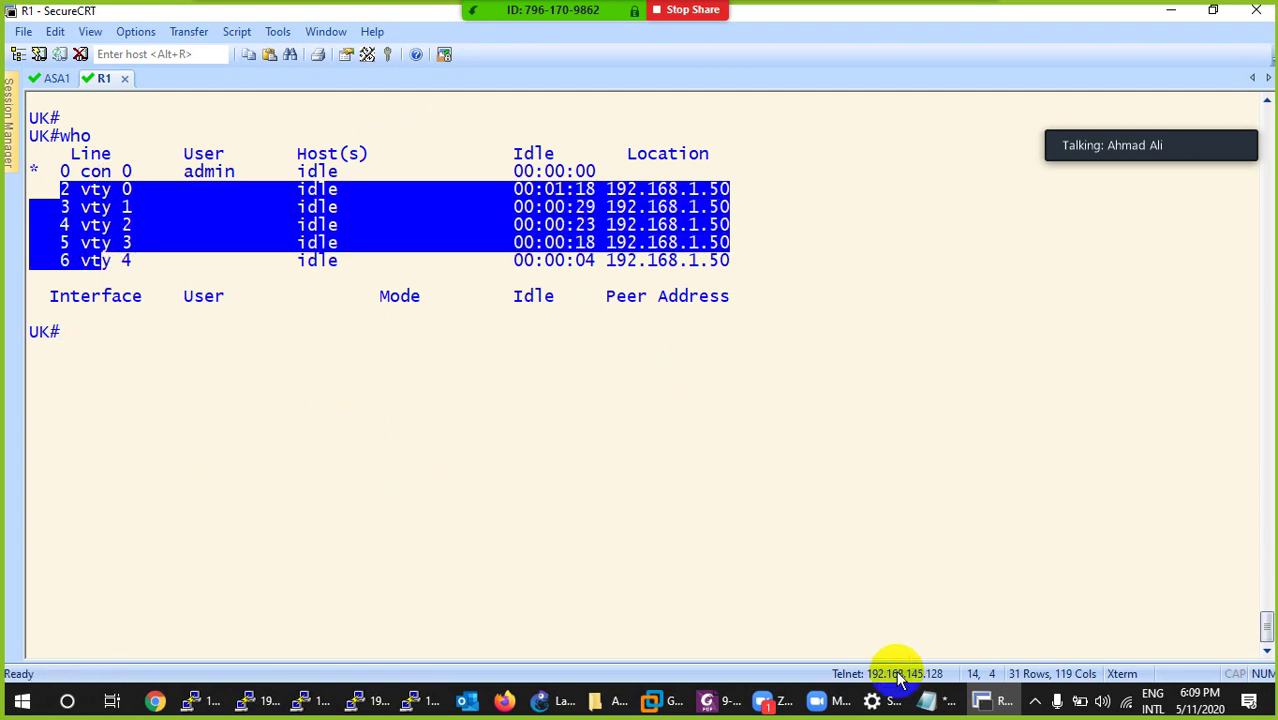
pyautogui.click(420, 690)
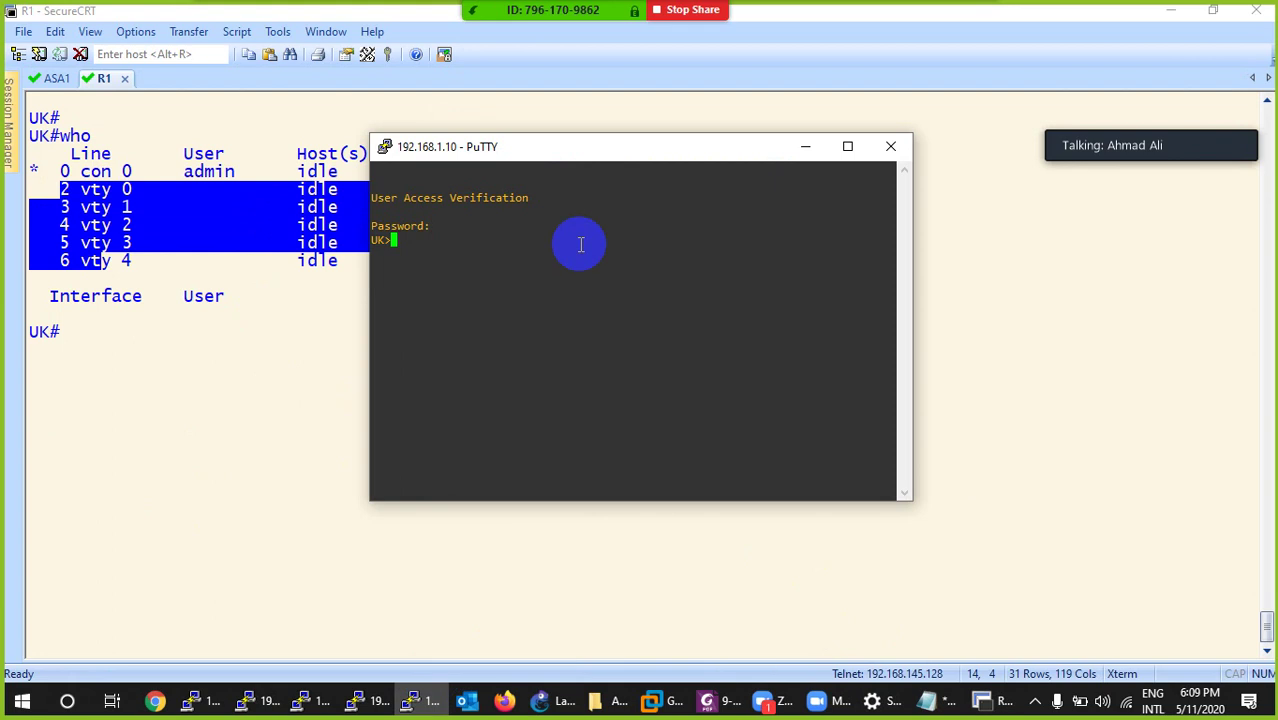
pyautogui.moveTo(603, 157); pyautogui.dragTo(755, 160)
pyautogui.rightClick(735, 150)
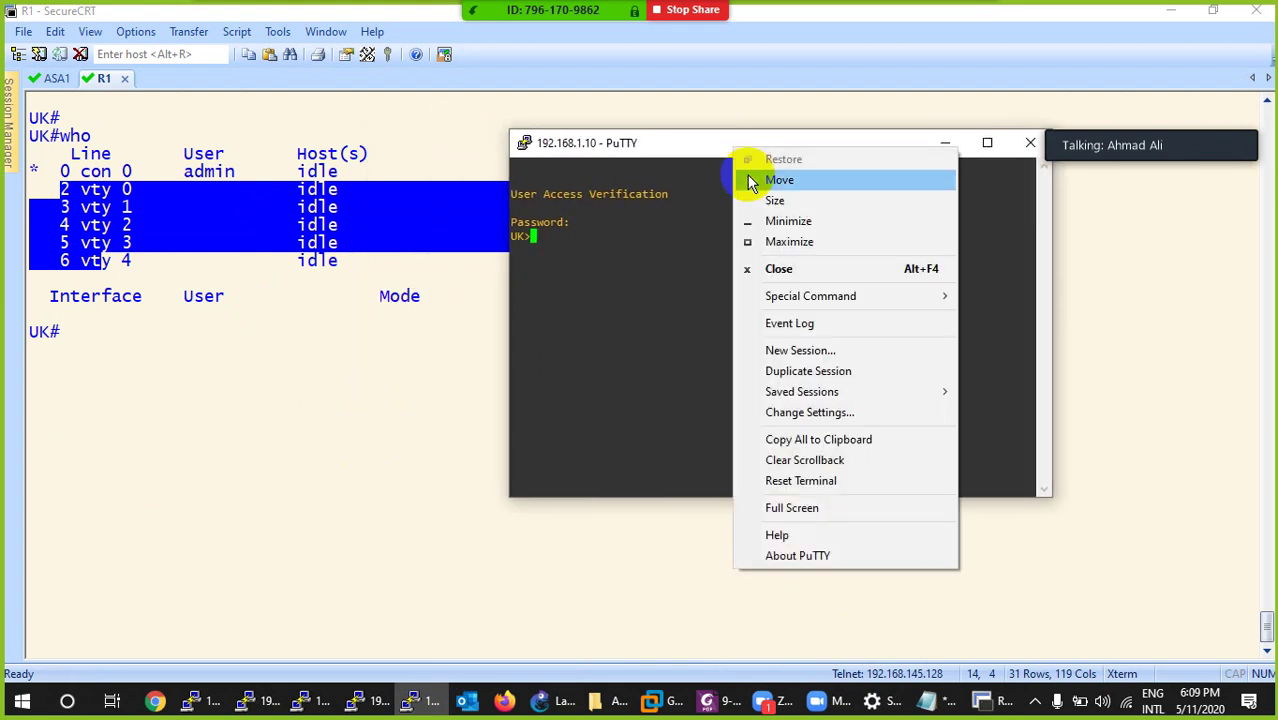
pyautogui.click(791, 373)
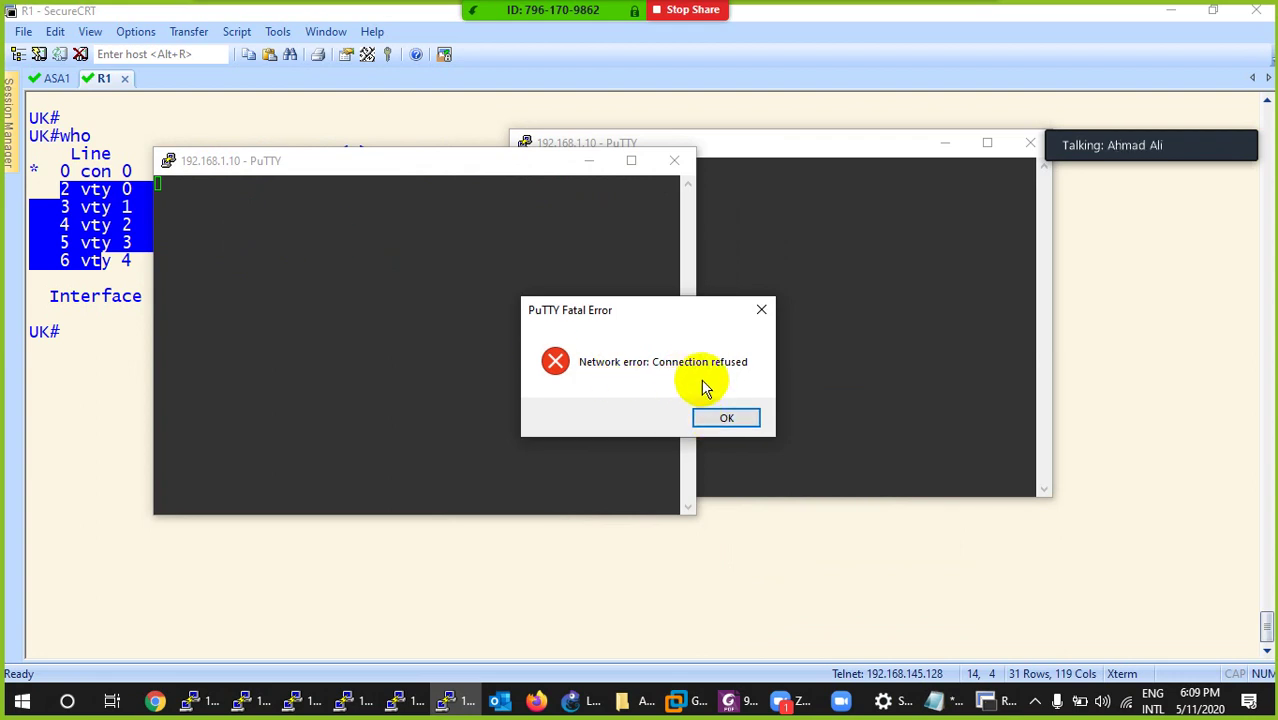
pyautogui.click(722, 416)
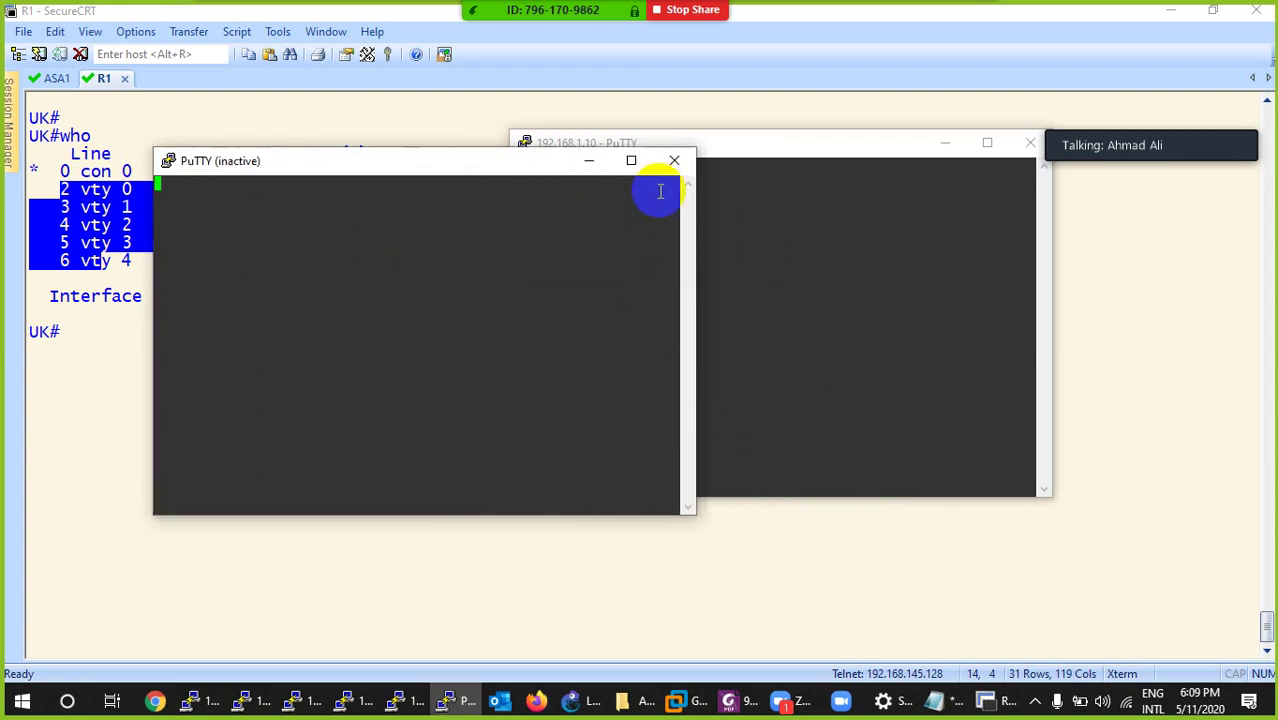
pyautogui.click(684, 172)
pyautogui.click(228, 320)
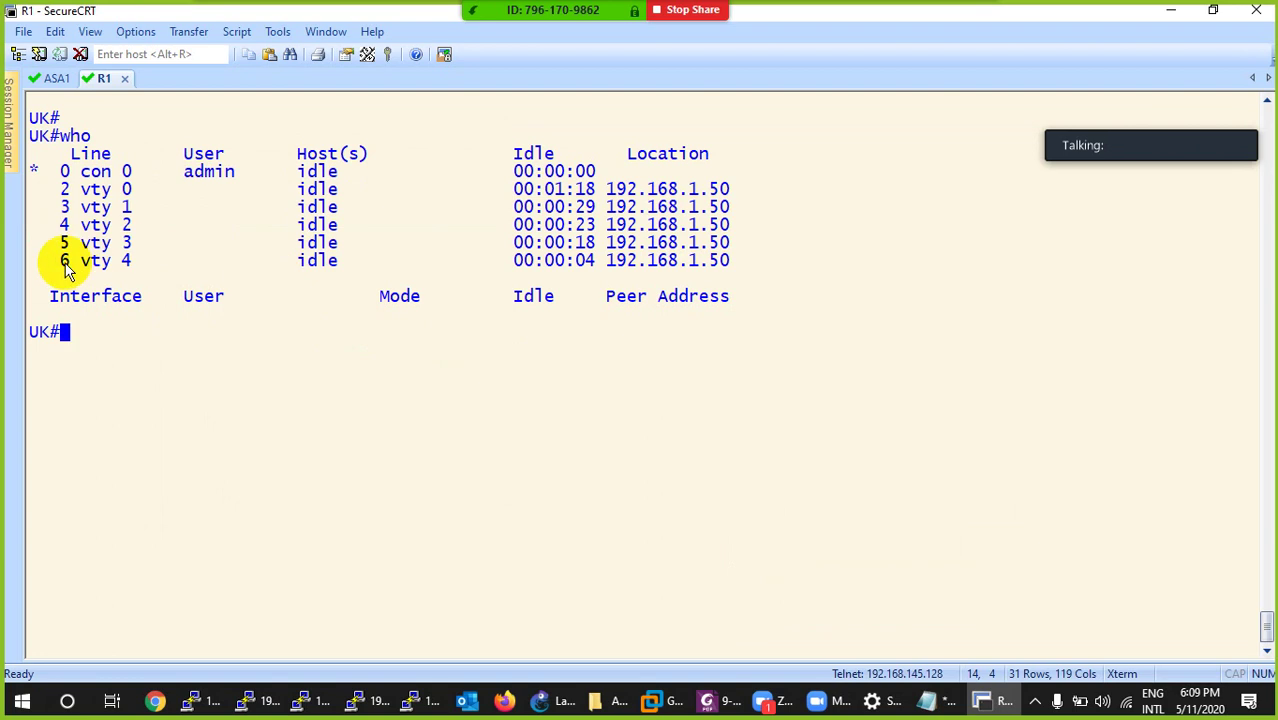
# - Clear R1's line 2 with clear line 2 and confirm it
pyautogui.write('clear')
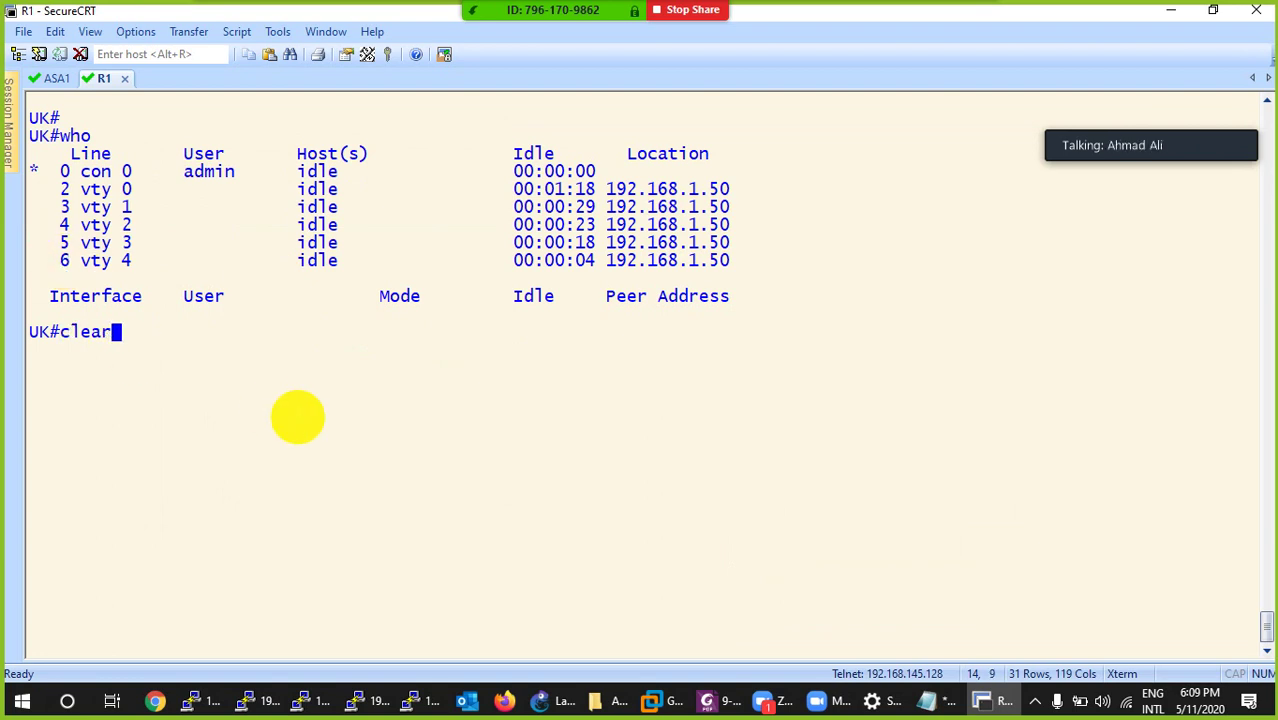
pyautogui.press('Tab')
pyautogui.write('lin')
pyautogui.press('Tab')
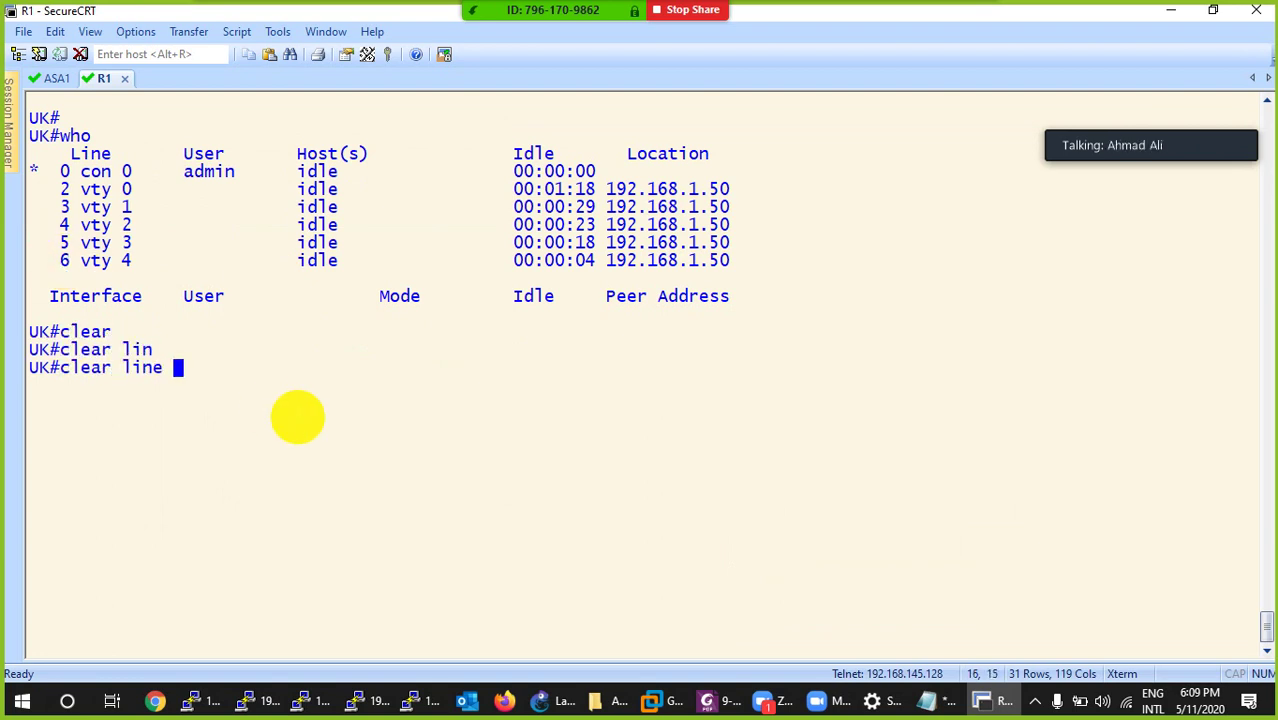
pyautogui.write('2')
pyautogui.press('Return')
pyautogui.press('Return')
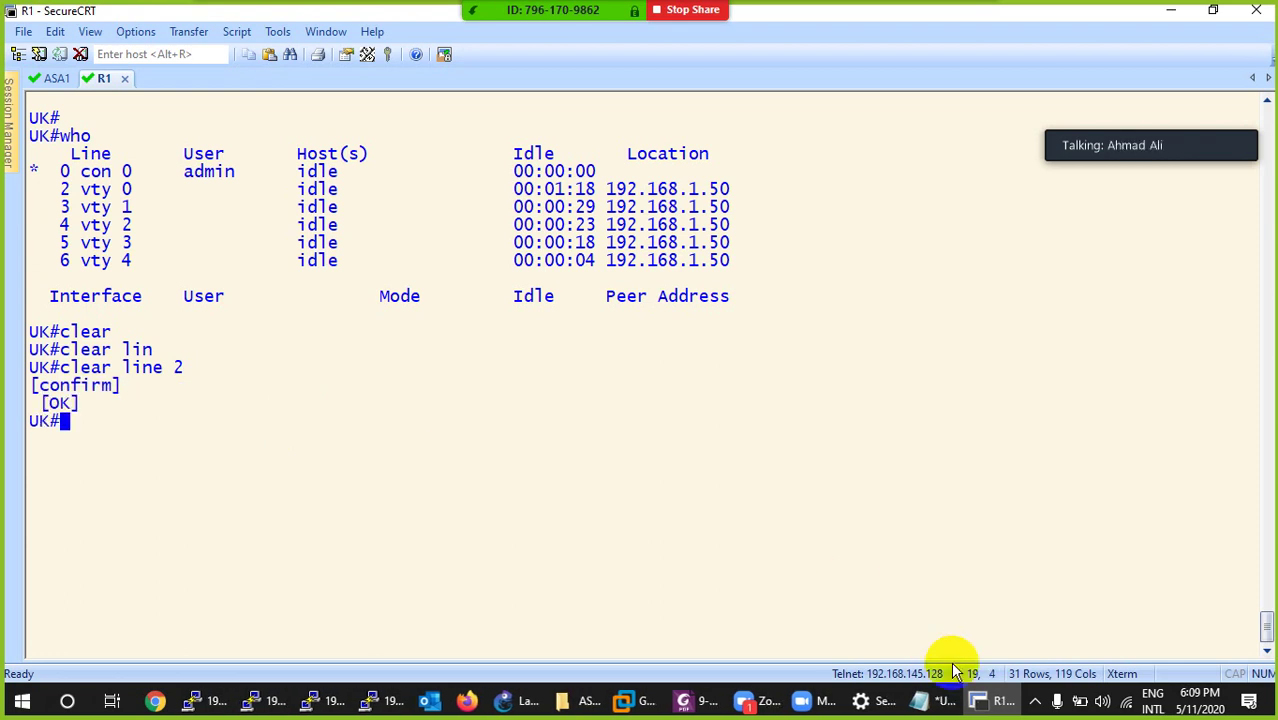
# - Duplicate the PuTTY telnet session to 192.168.1.10, then close the new duplicate window
pyautogui.click(374, 700)
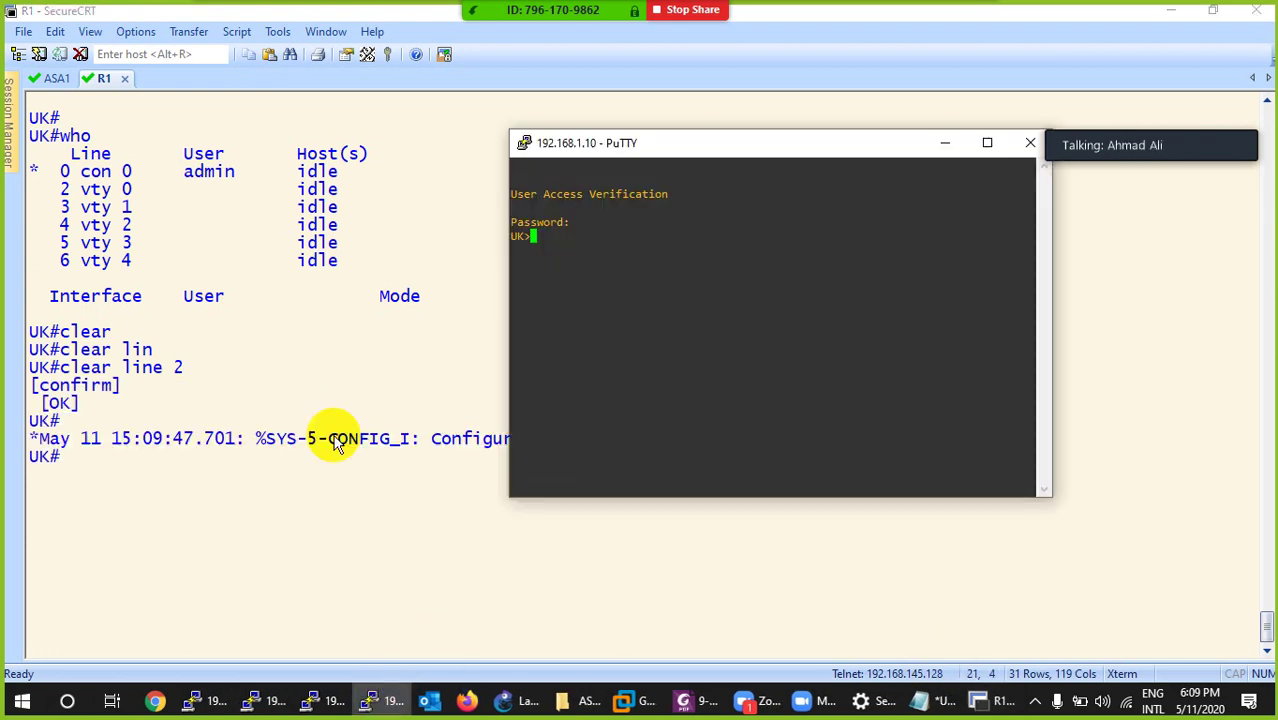
pyautogui.rightClick(596, 145)
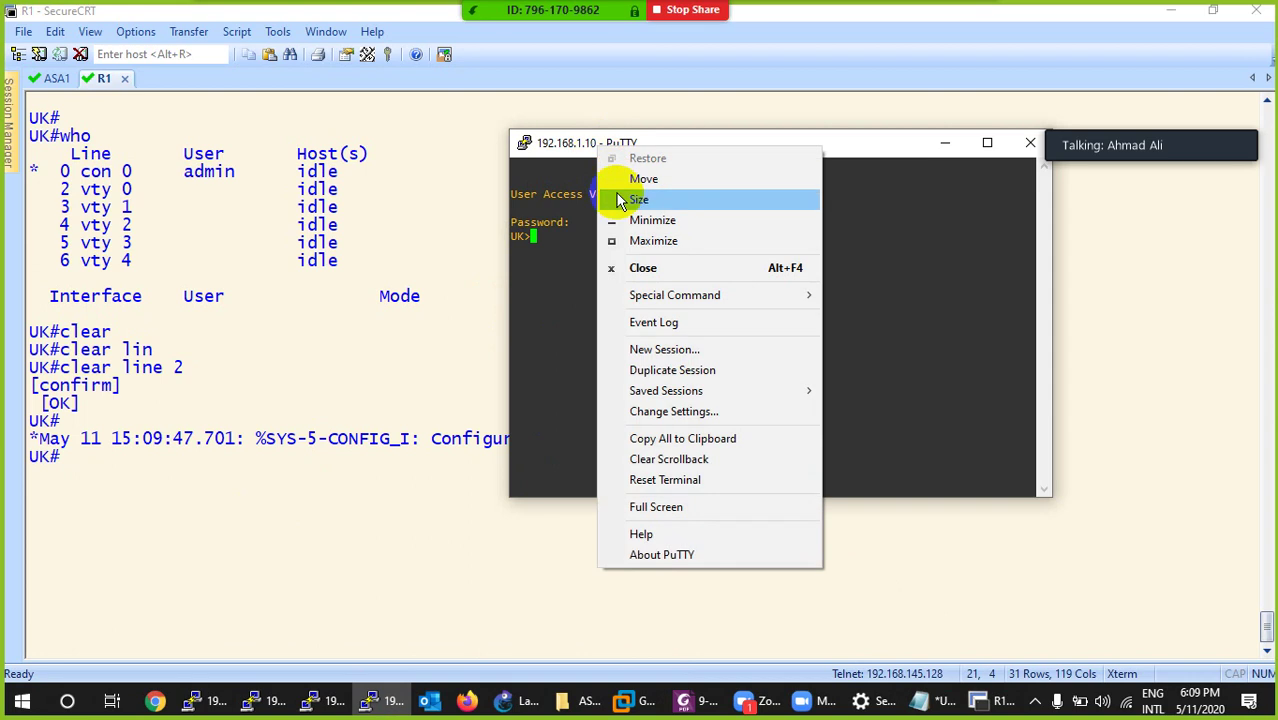
pyautogui.click(638, 372)
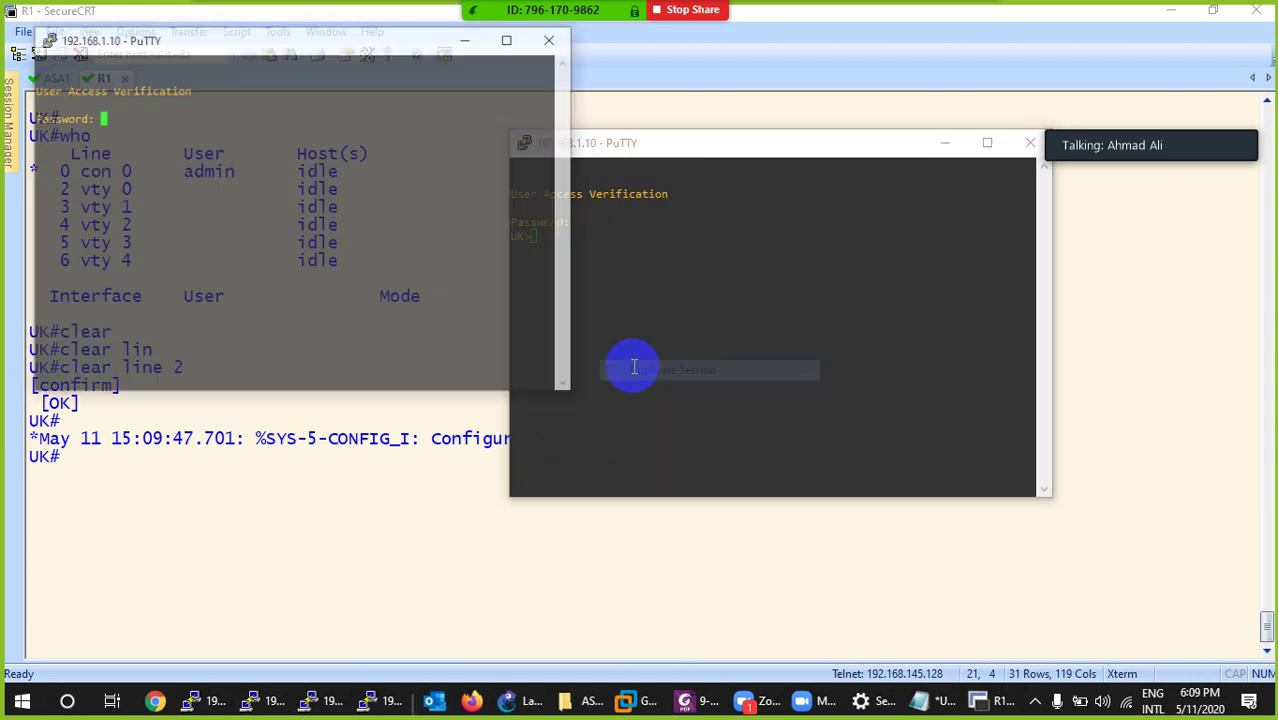
pyautogui.moveTo(315, 50); pyautogui.dragTo(885, 248)
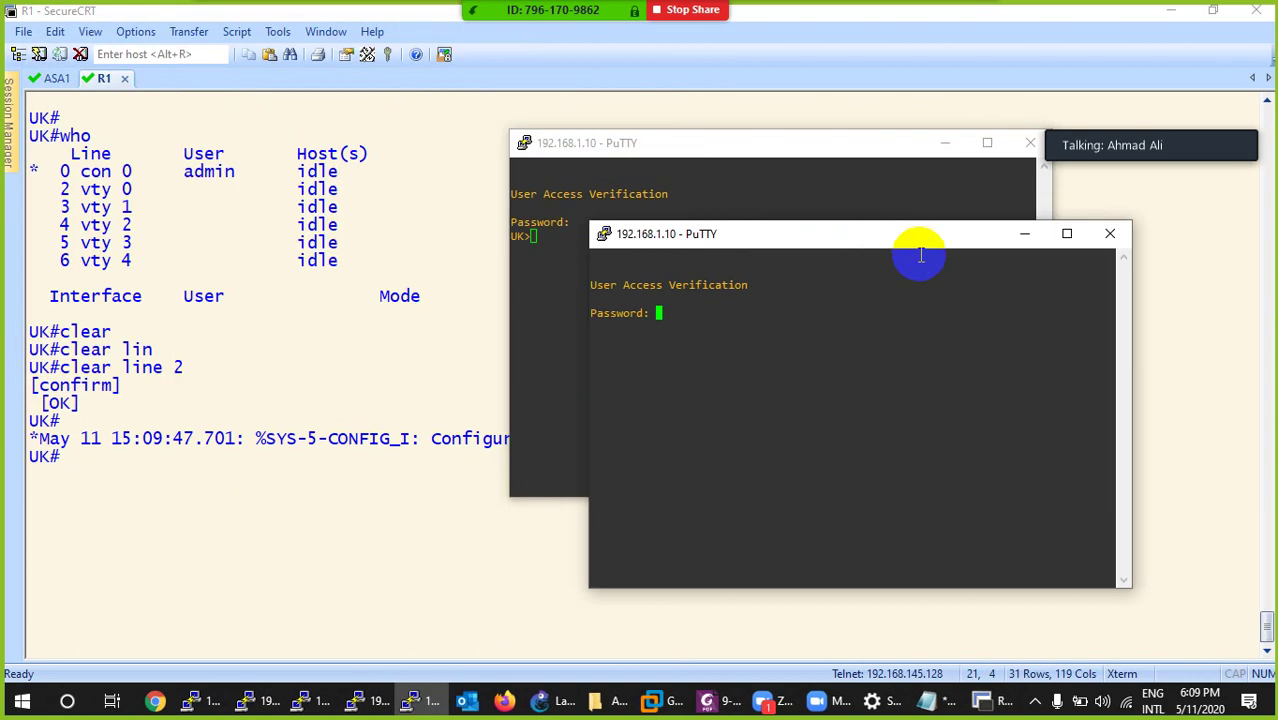
pyautogui.click(1110, 233)
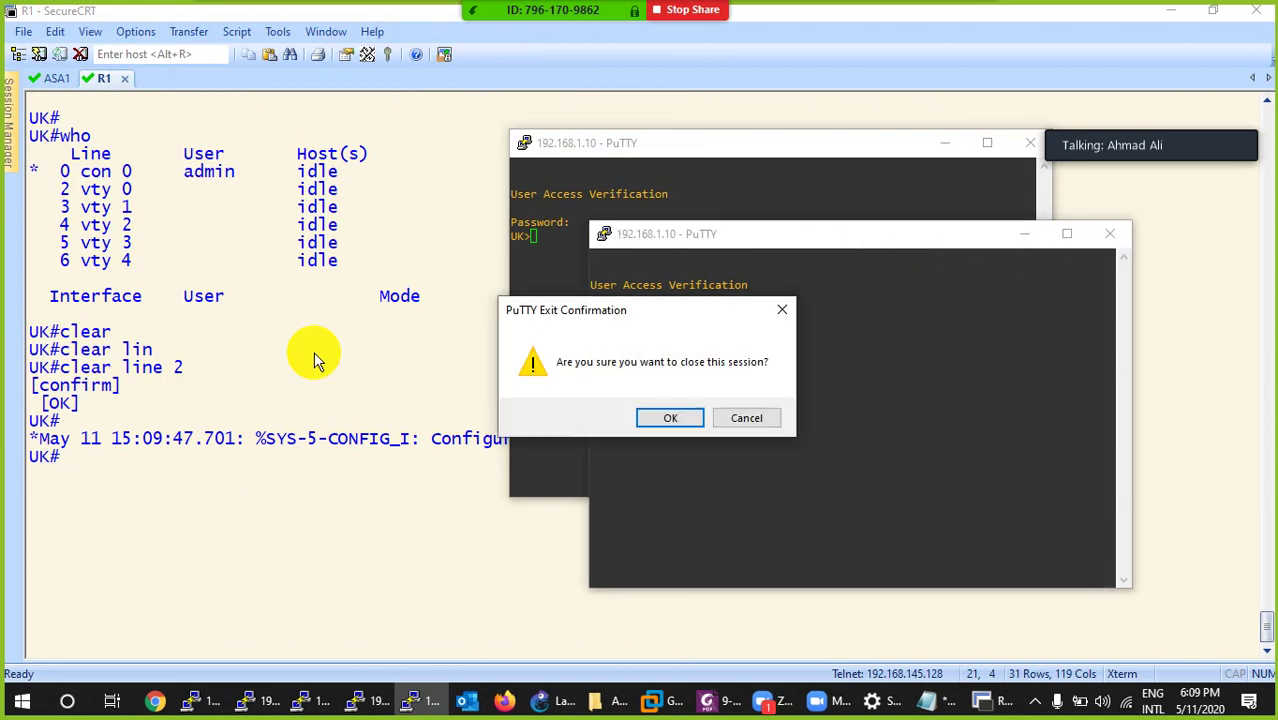
pyautogui.click(668, 418)
pyautogui.click(245, 448)
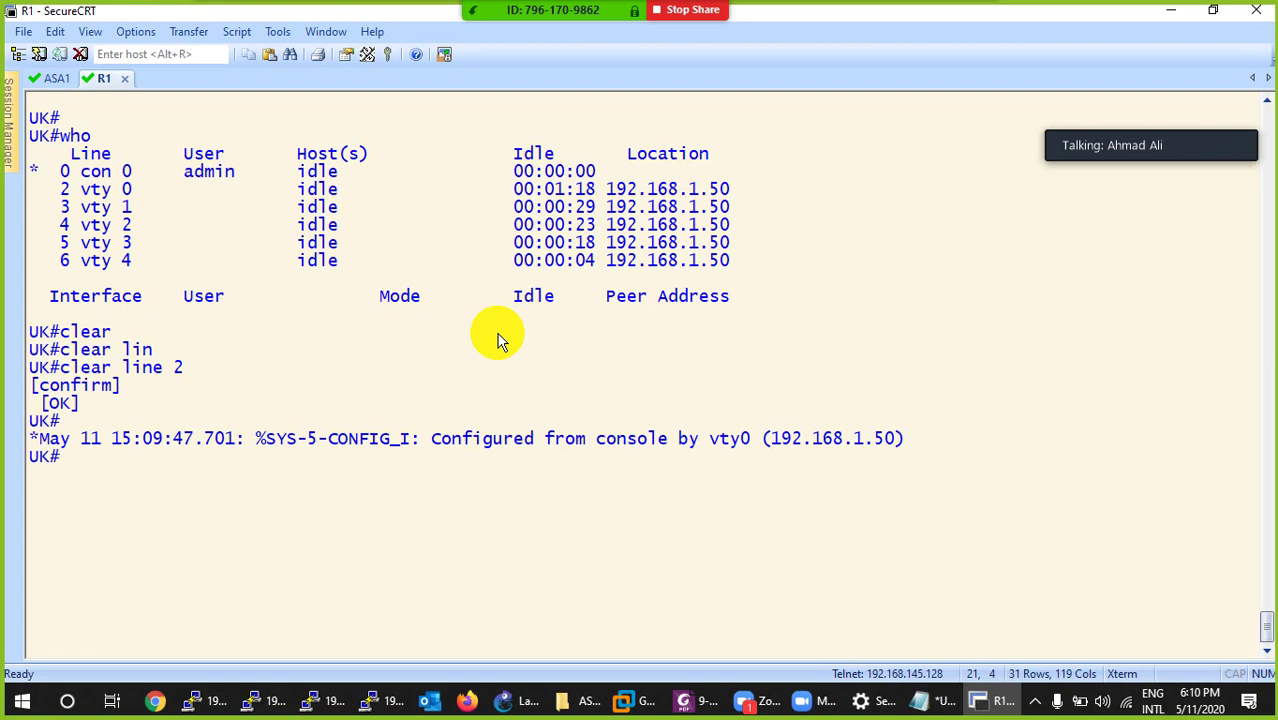
# - Close the four remaining PuTTY telnet windows, confirming each exit, and return to ASA1
pyautogui.click(362, 700)
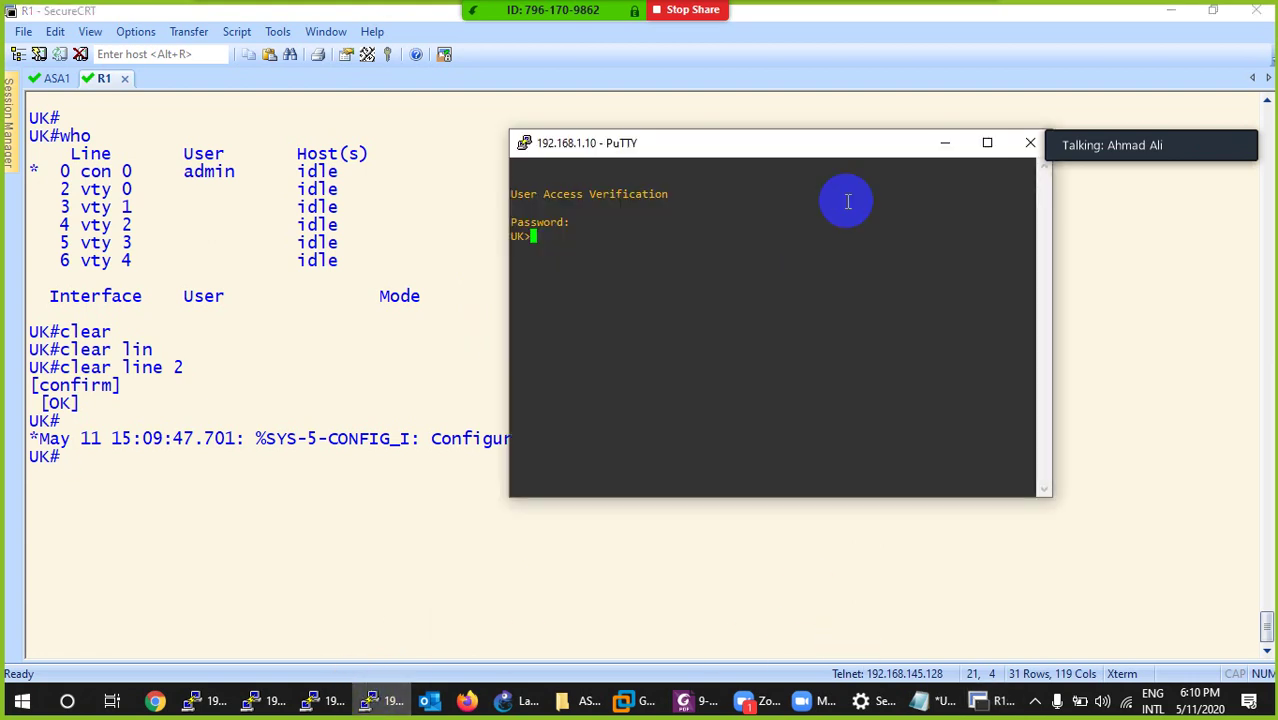
pyautogui.click(1030, 143)
pyautogui.click(665, 416)
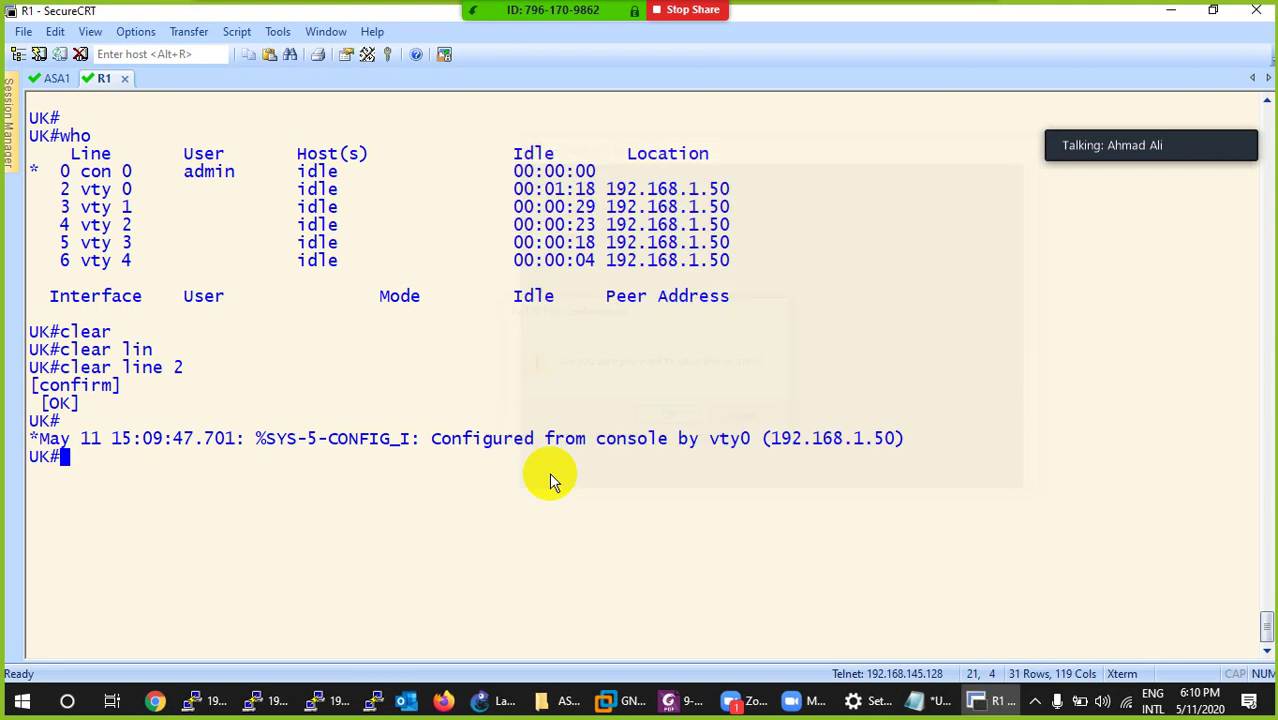
pyautogui.click(322, 701)
pyautogui.click(963, 126)
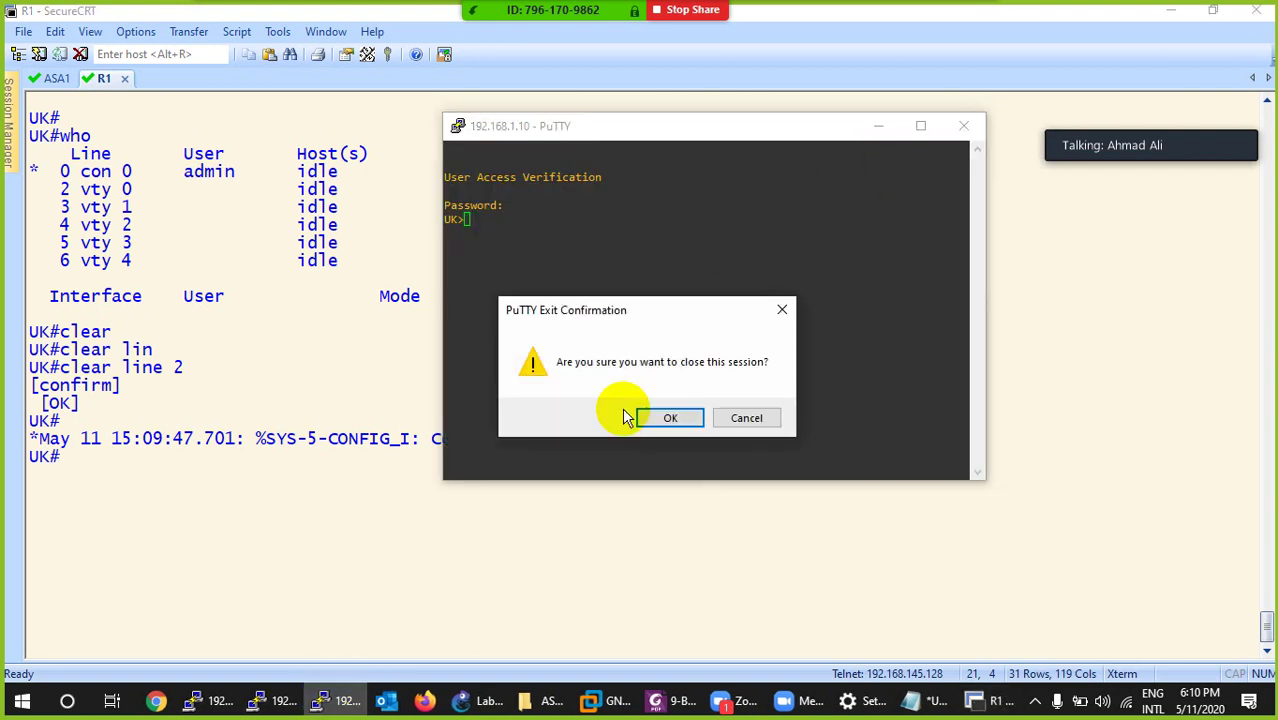
pyautogui.click(665, 418)
pyautogui.click(295, 700)
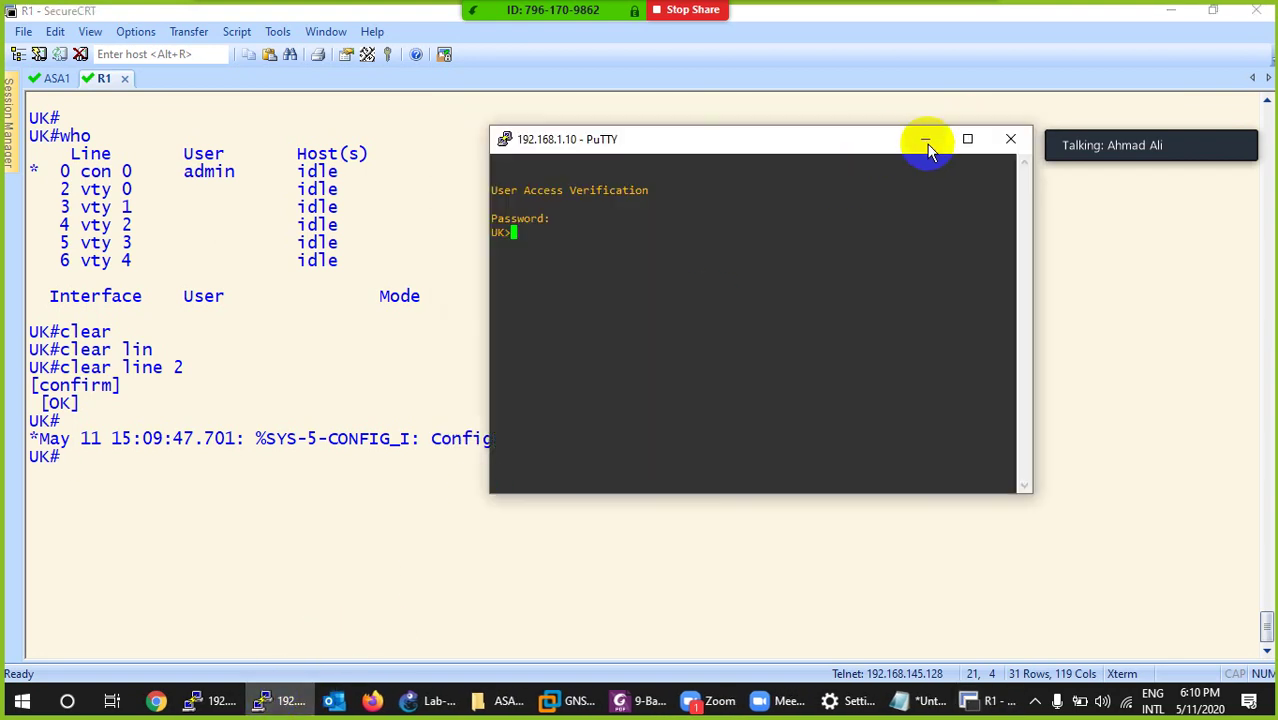
pyautogui.click(1010, 139)
pyautogui.click(655, 416)
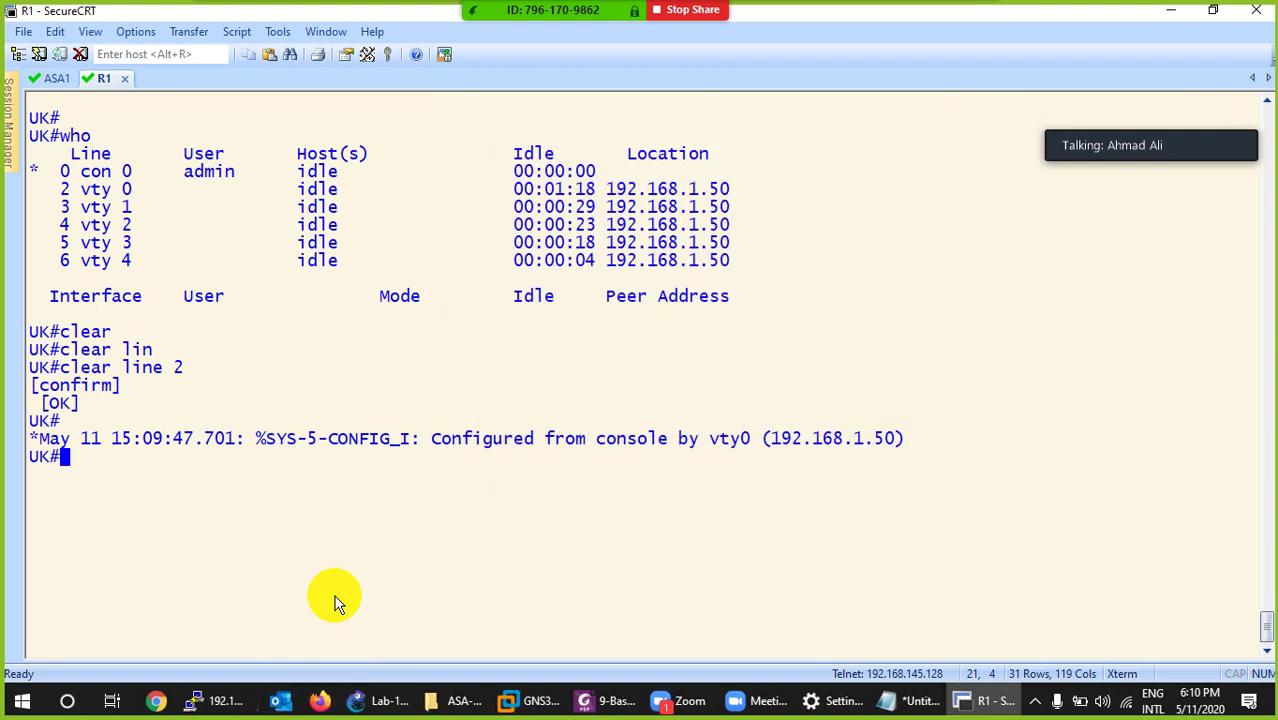
pyautogui.click(228, 700)
pyautogui.click(985, 114)
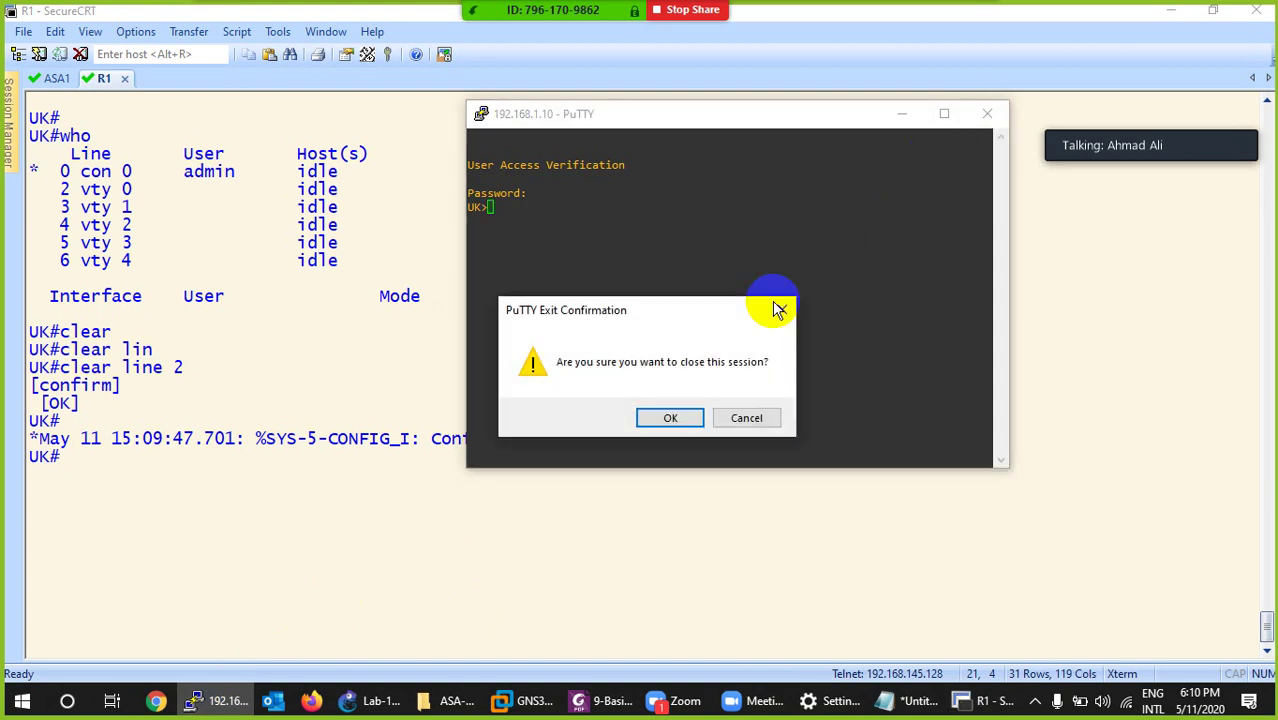
pyautogui.click(670, 417)
pyautogui.click(48, 78)
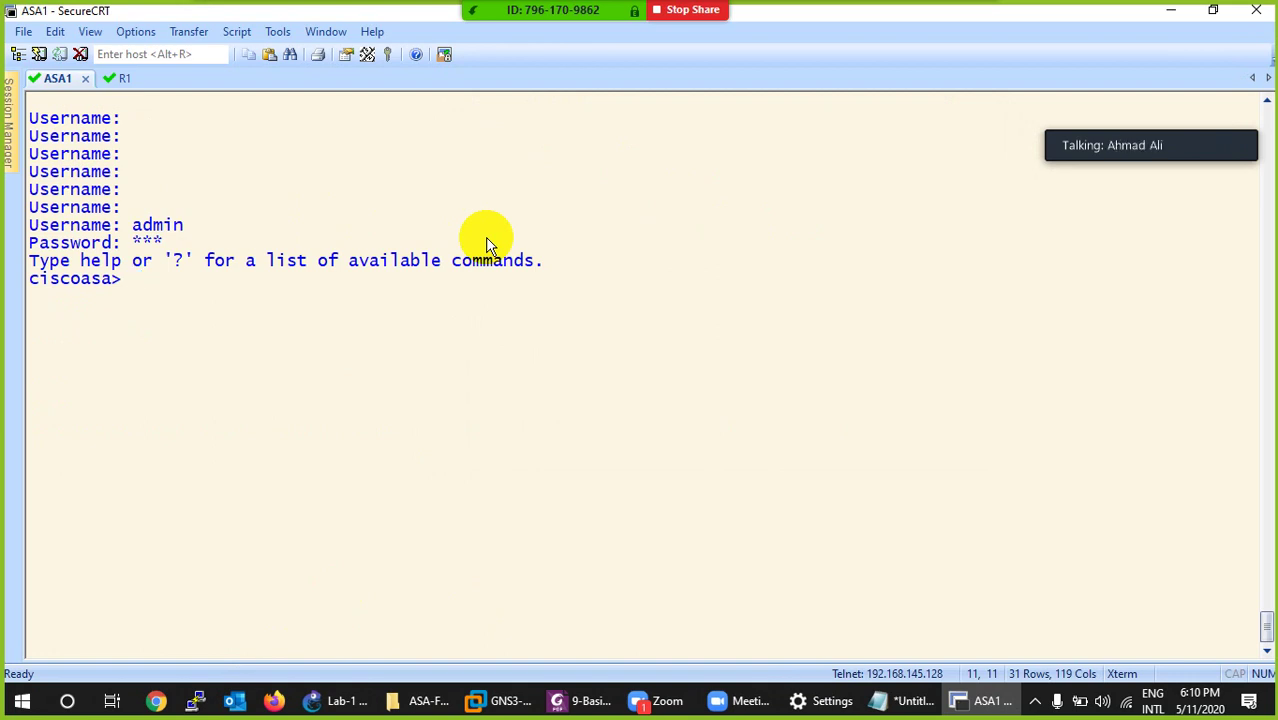
# - Show the ASA enable command's help to review the privilege level options
pyautogui.write('en')
pyautogui.press('Tab')
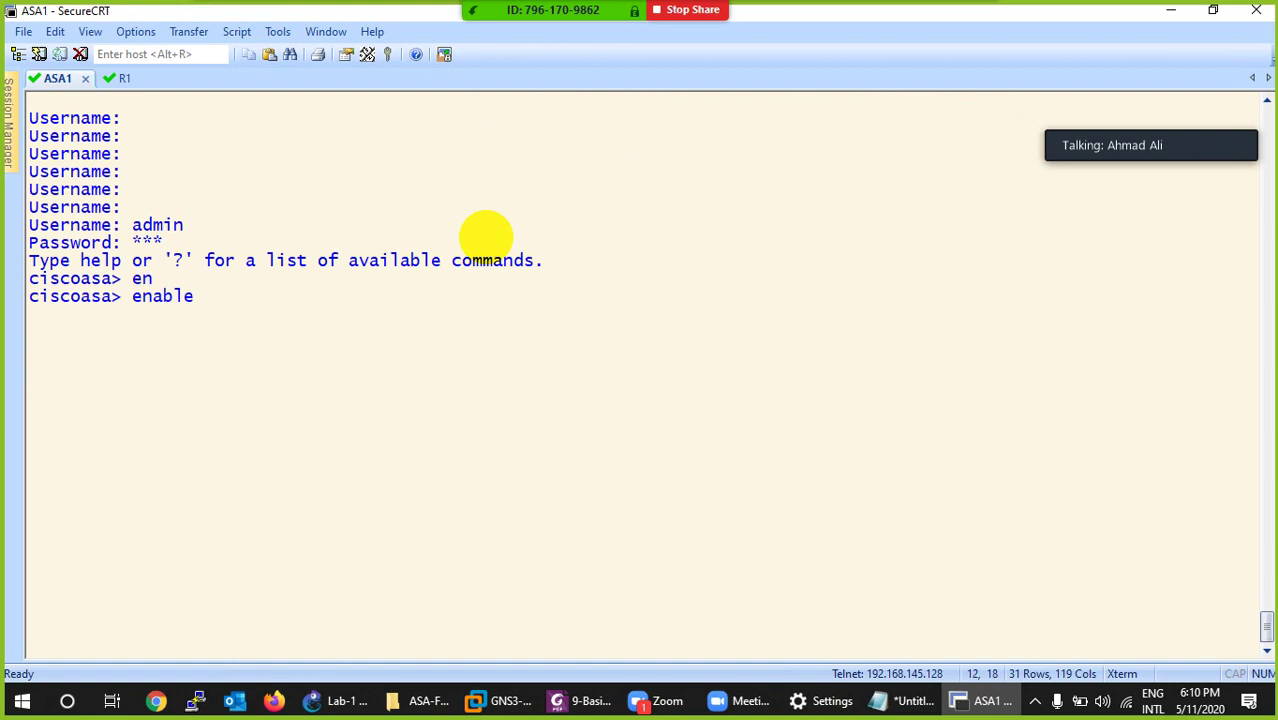
pyautogui.write('?')
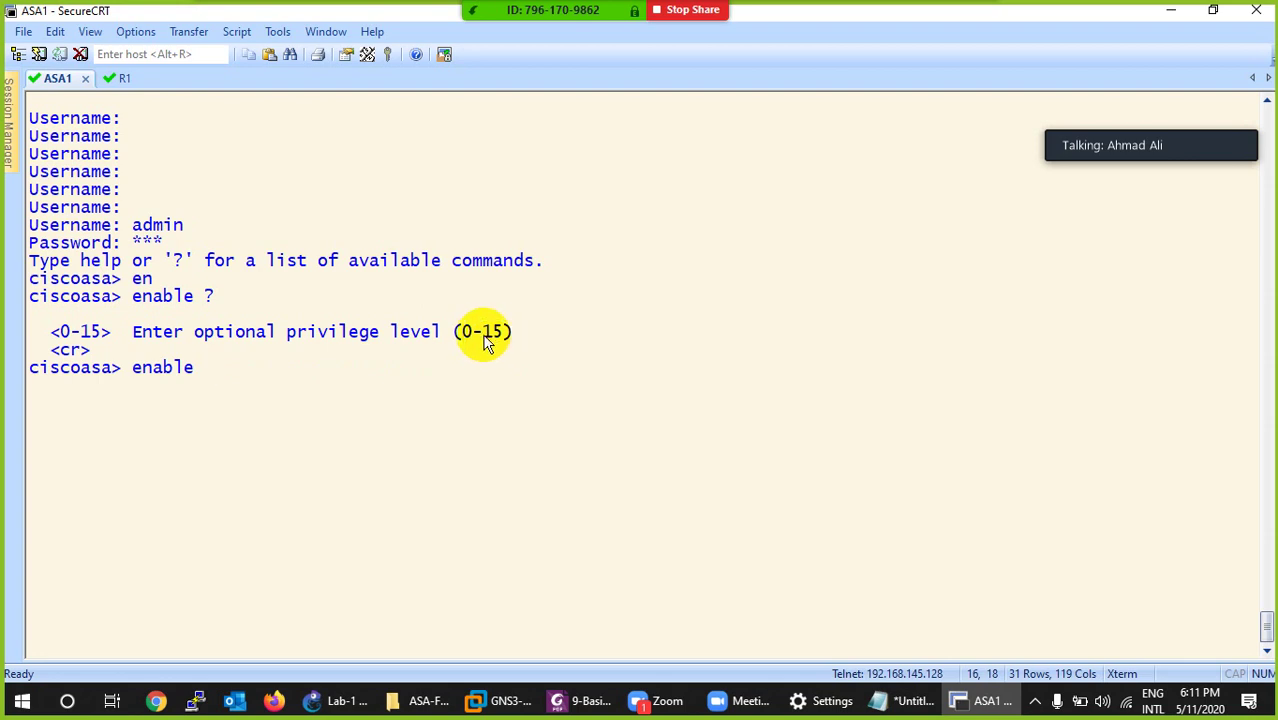
pyautogui.moveTo(288, 335); pyautogui.dragTo(452, 338)
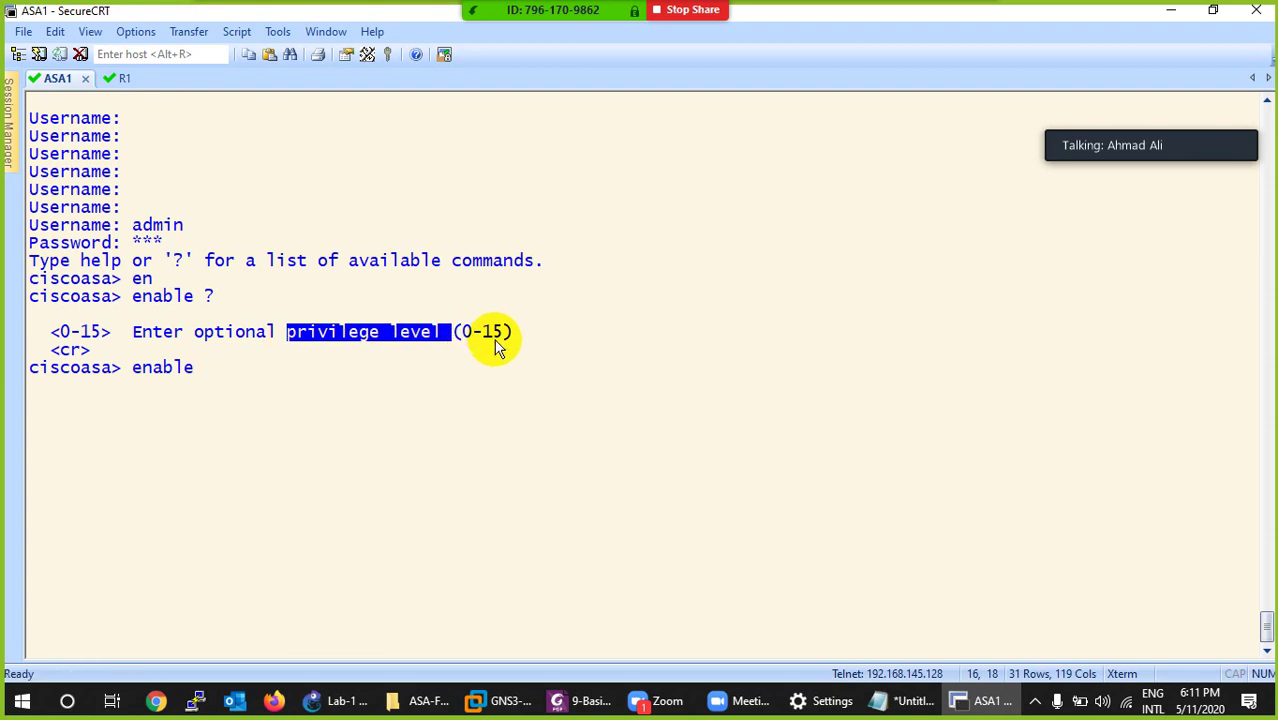
pyautogui.click(348, 360)
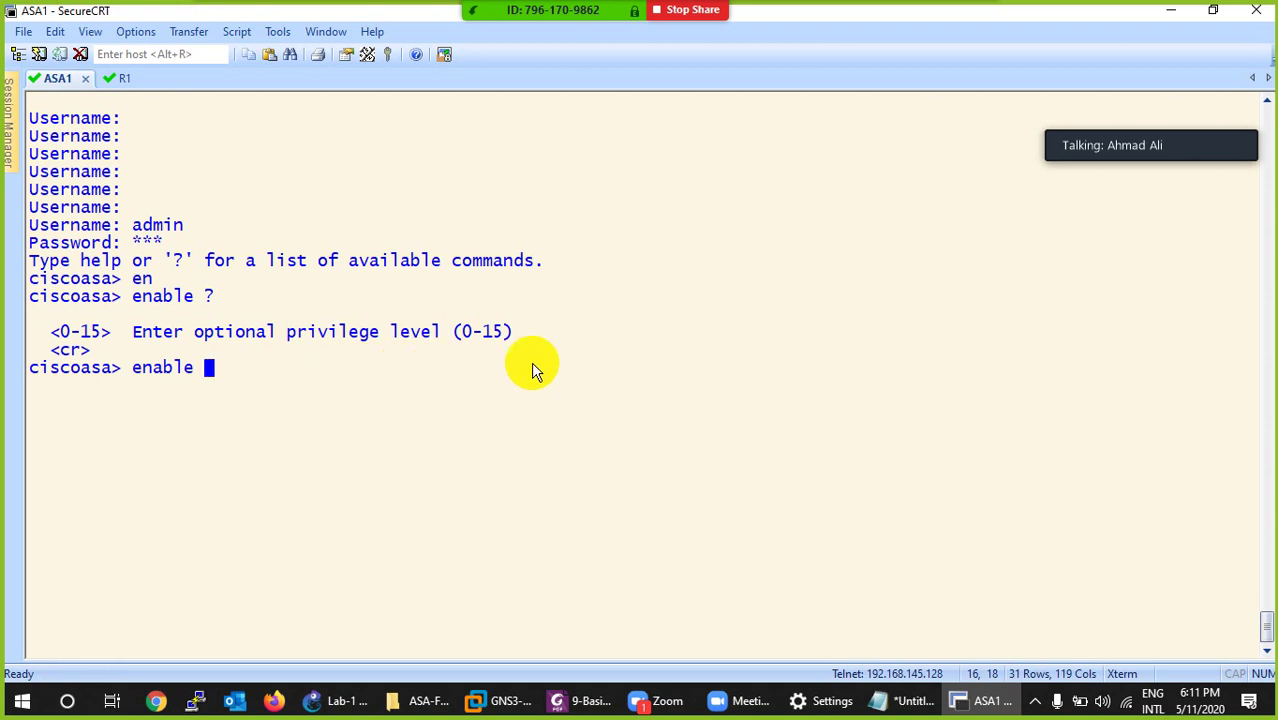
# - Enter privileged mode on ASA1 with the enable password, then go to R1
pyautogui.press('Return')
pyautogui.press('Return')
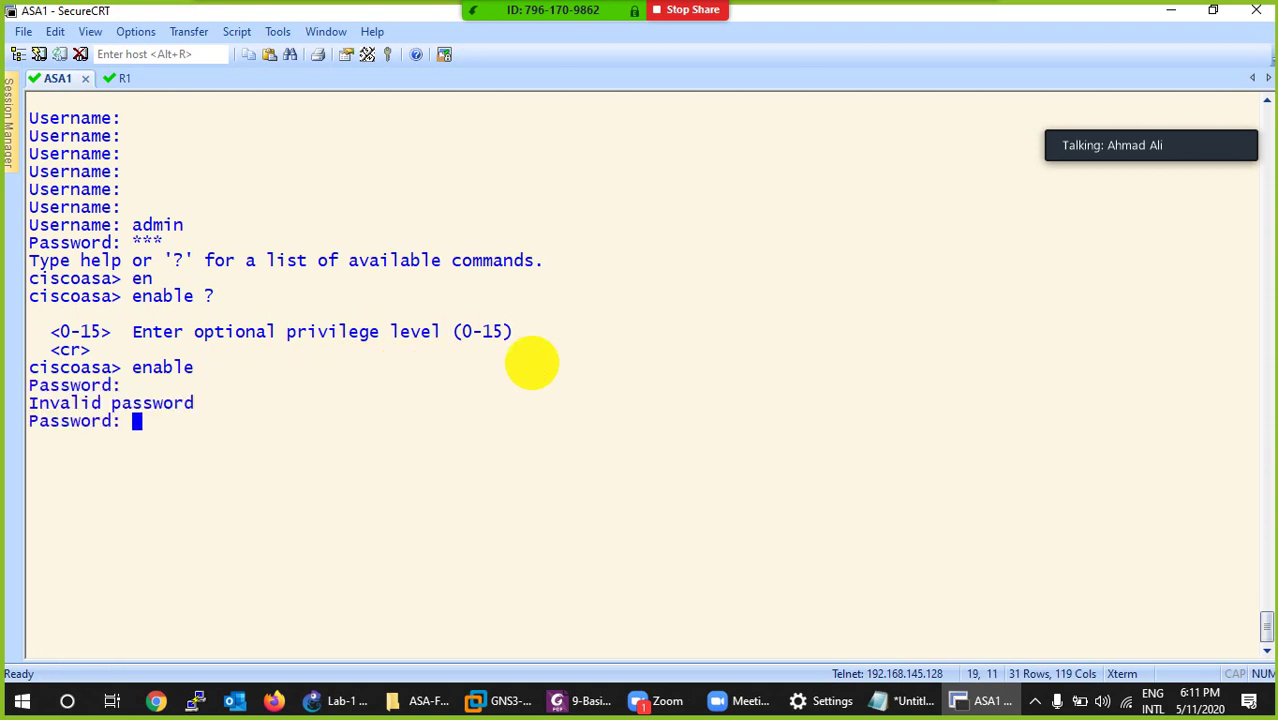
pyautogui.write('***')
pyautogui.press('Return')
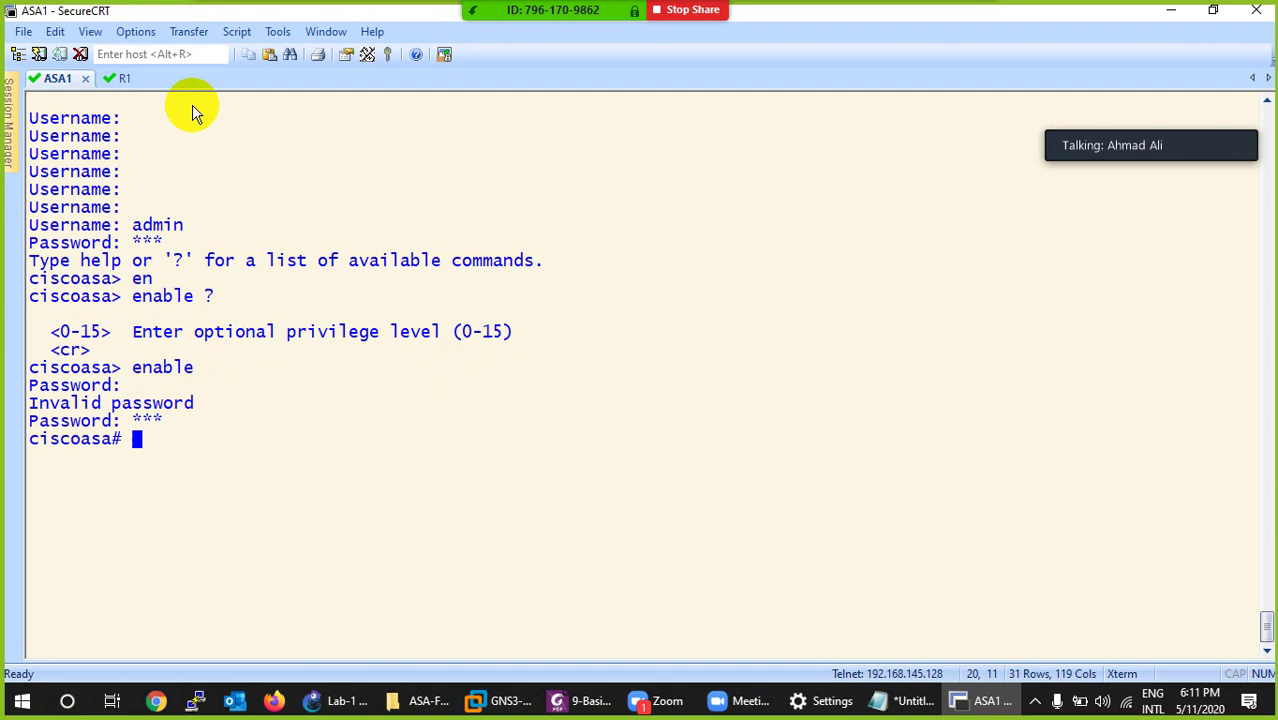
pyautogui.click(124, 78)
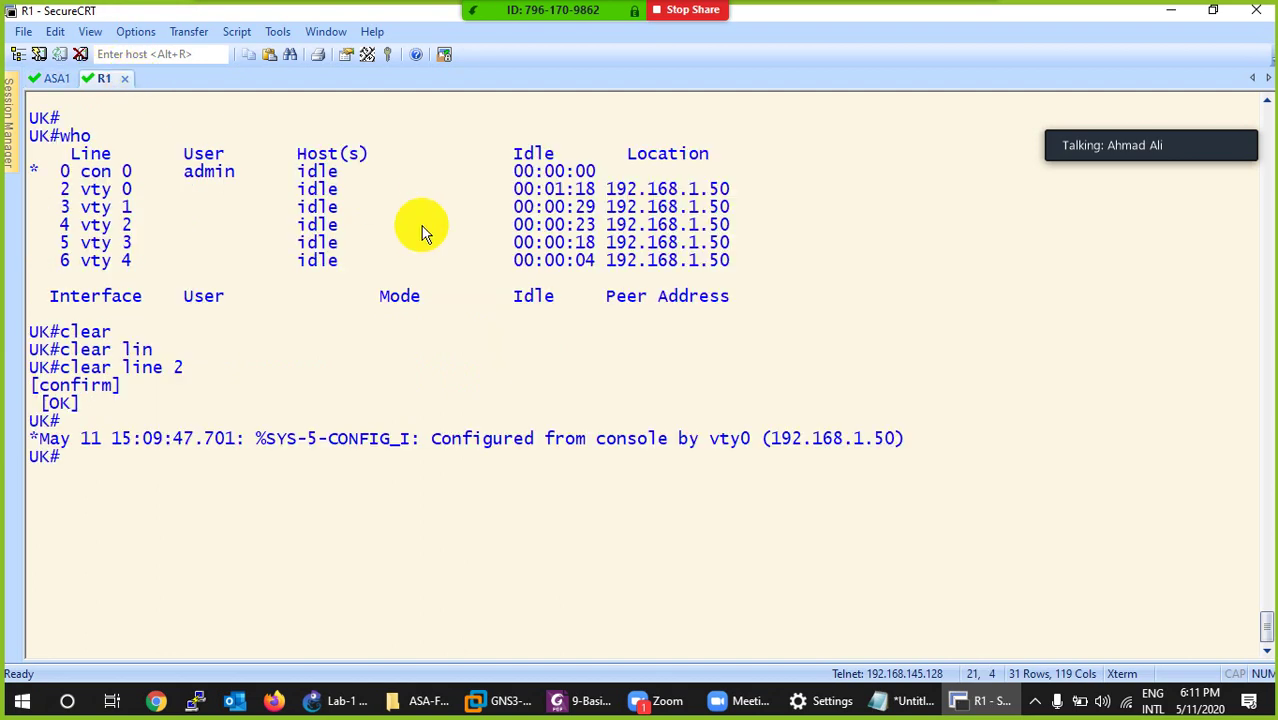
# - Clear R1's screen and enter global configuration mode with config t
pyautogui.hotkey('ctrl', 'l')
pyautogui.press('Return')
pyautogui.write('config t')
pyautogui.press('Return')
pyautogui.press('Return')
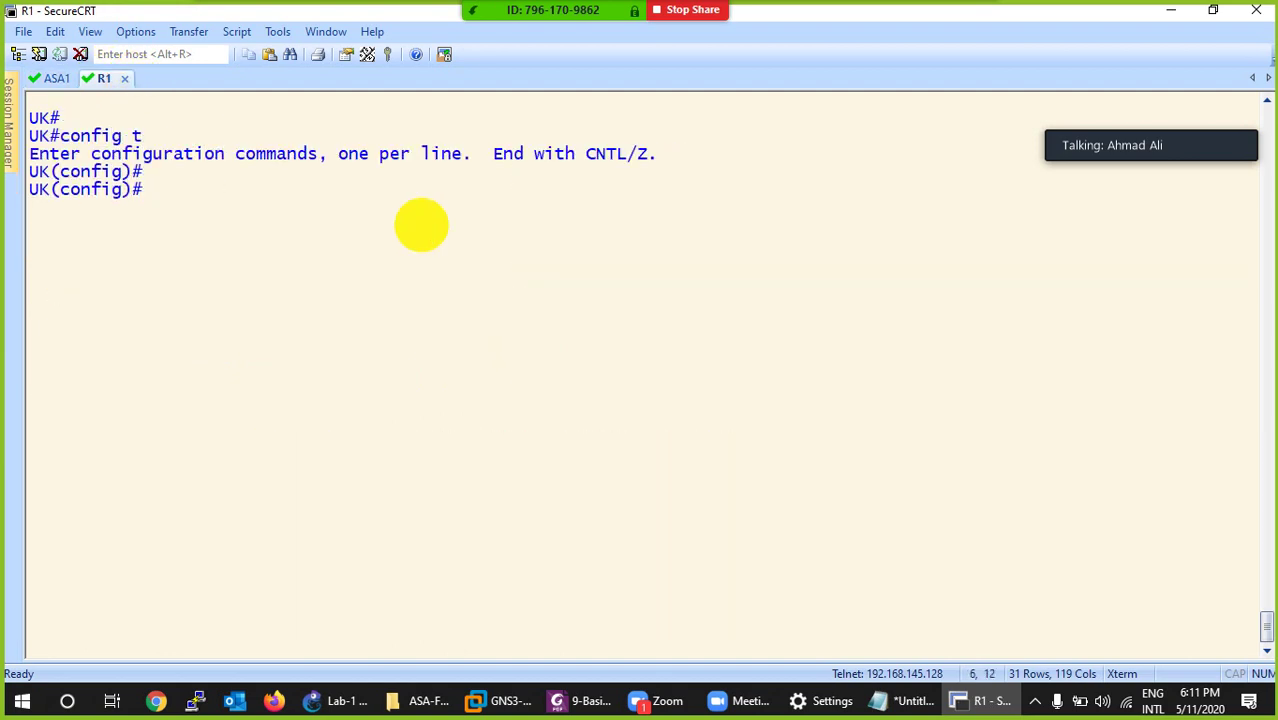
# - List the parser subcommands with parser ?, then return to ASA1
pyautogui.write('par')
pyautogui.press('Tab')
pyautogui.write('s')
pyautogui.press('Tab')
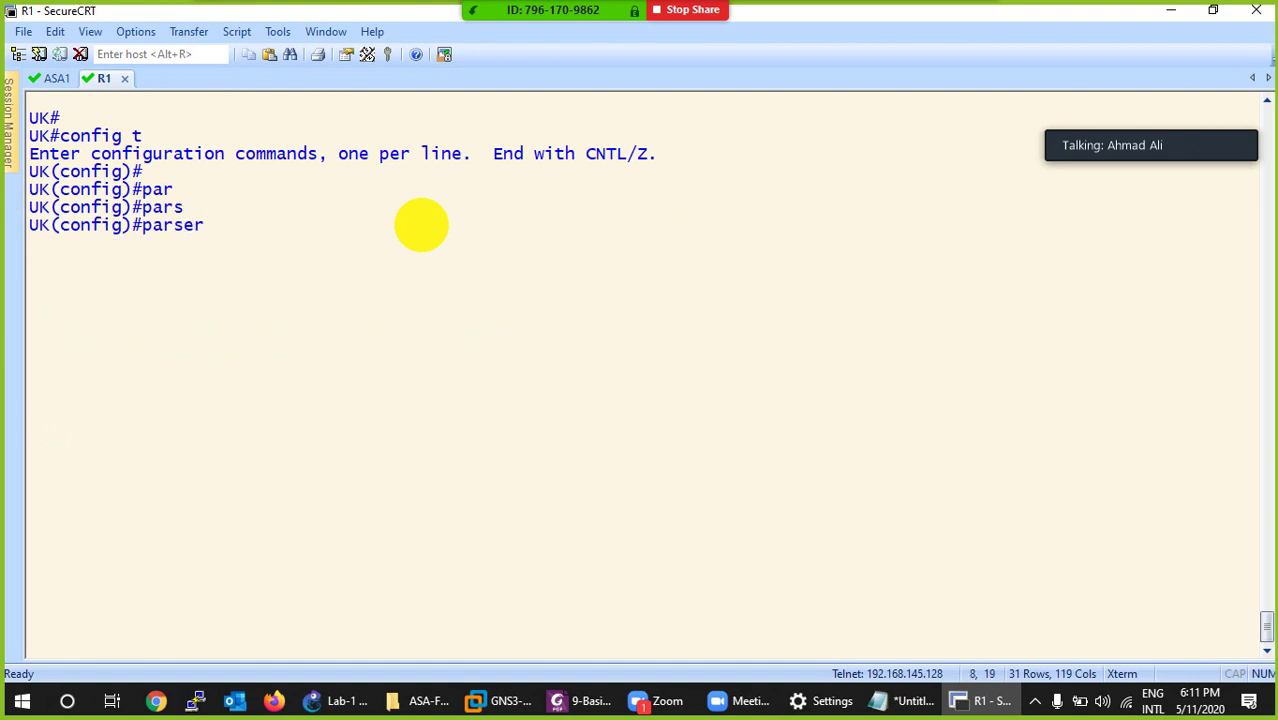
pyautogui.write('?')
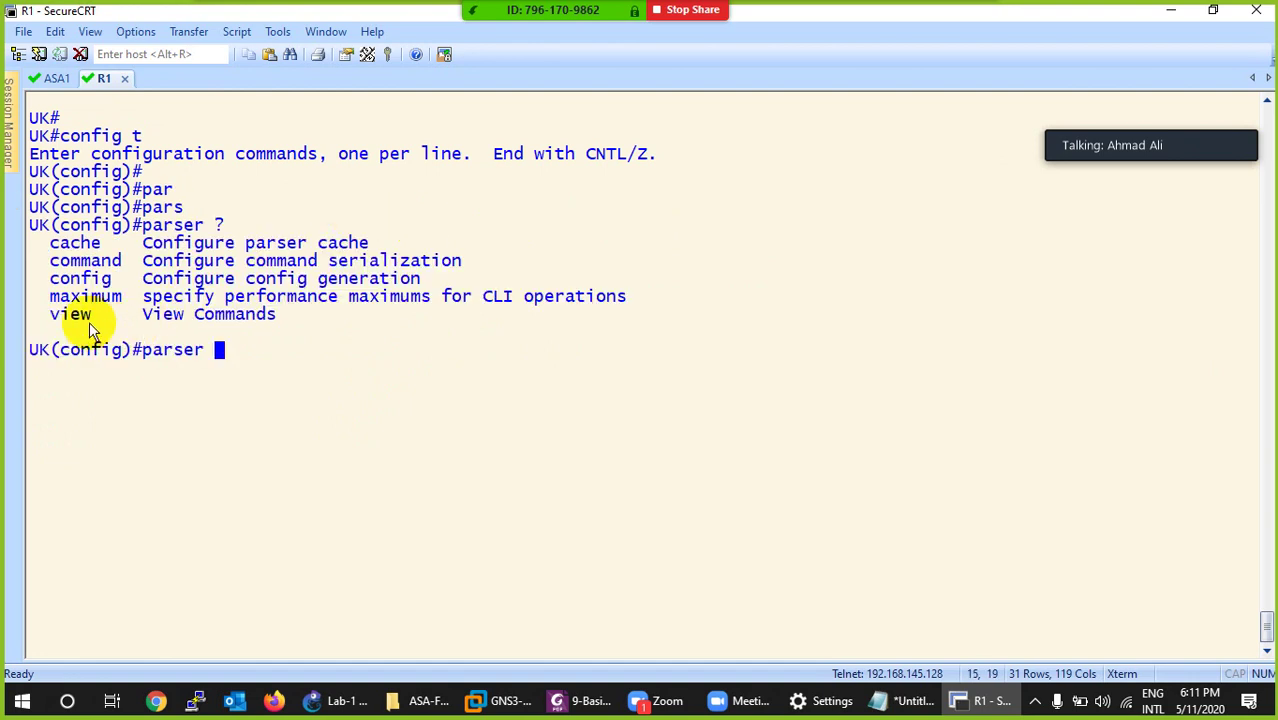
pyautogui.moveTo(91, 320); pyautogui.dragTo(48, 320)
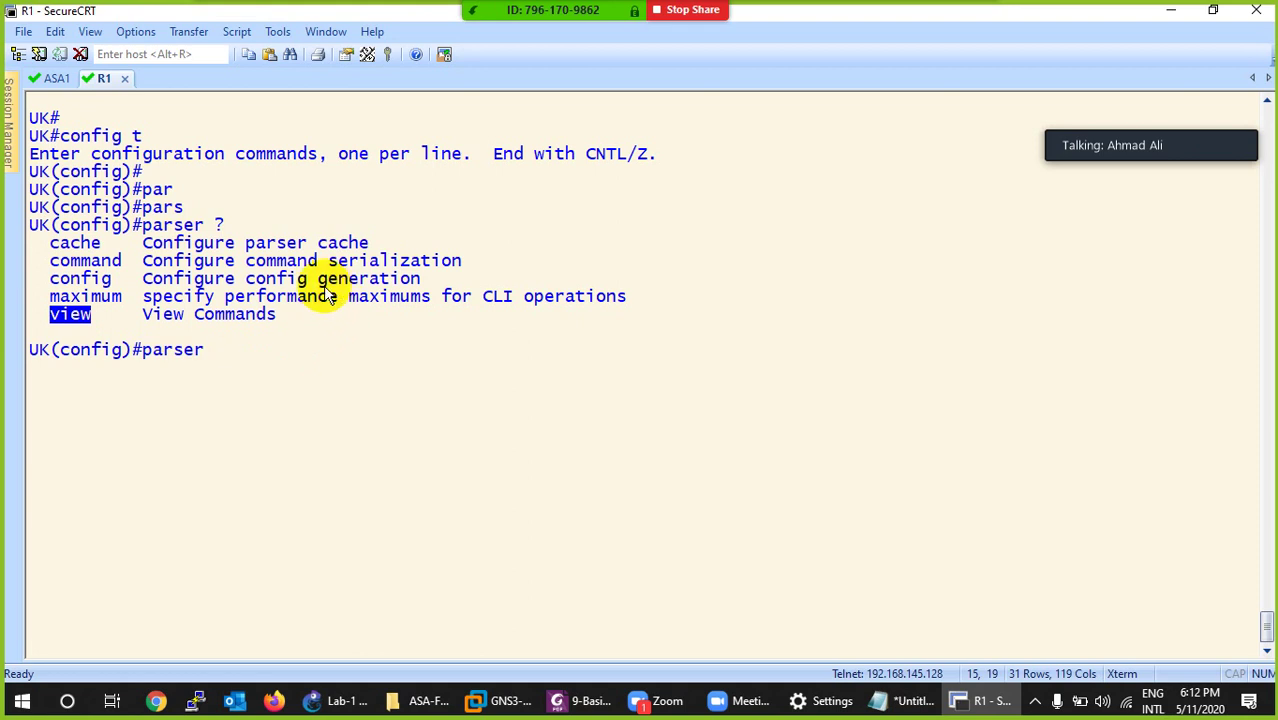
pyautogui.click(48, 80)
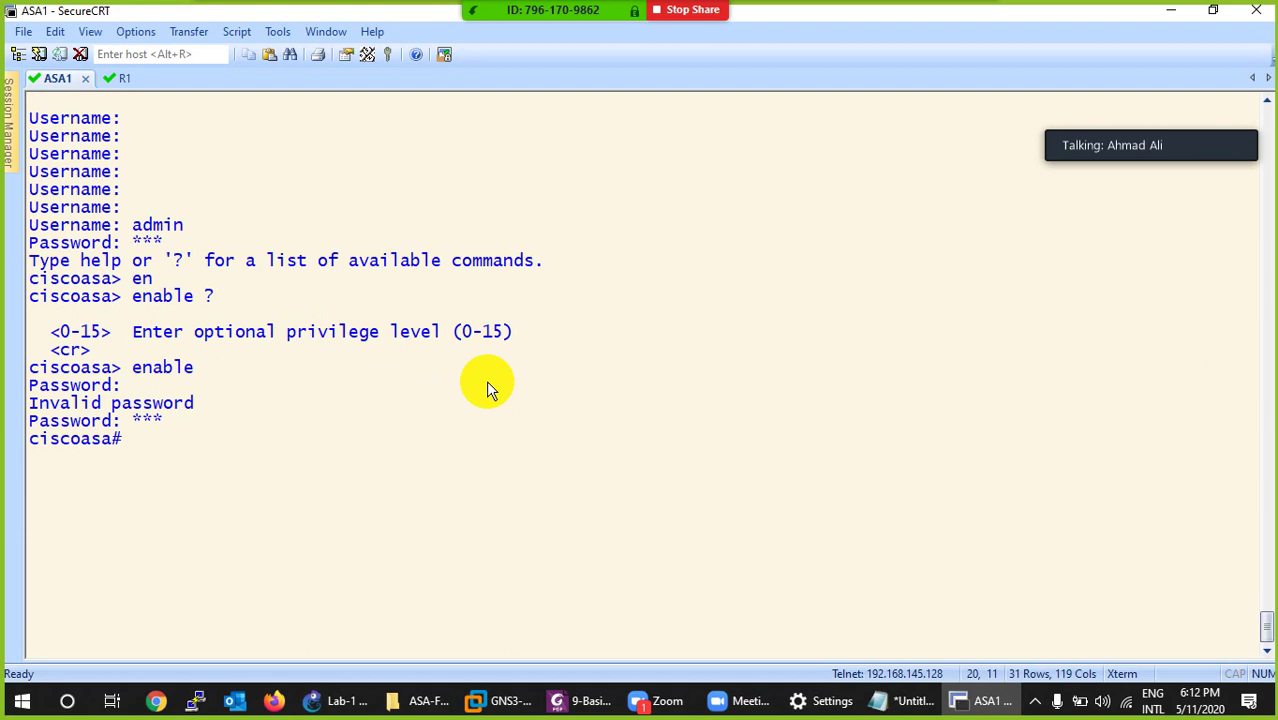
# - Clear the ASA1 screen and enter global configuration mode with config t
pyautogui.hotkey('ctrl', 'l')
pyautogui.press('Return')
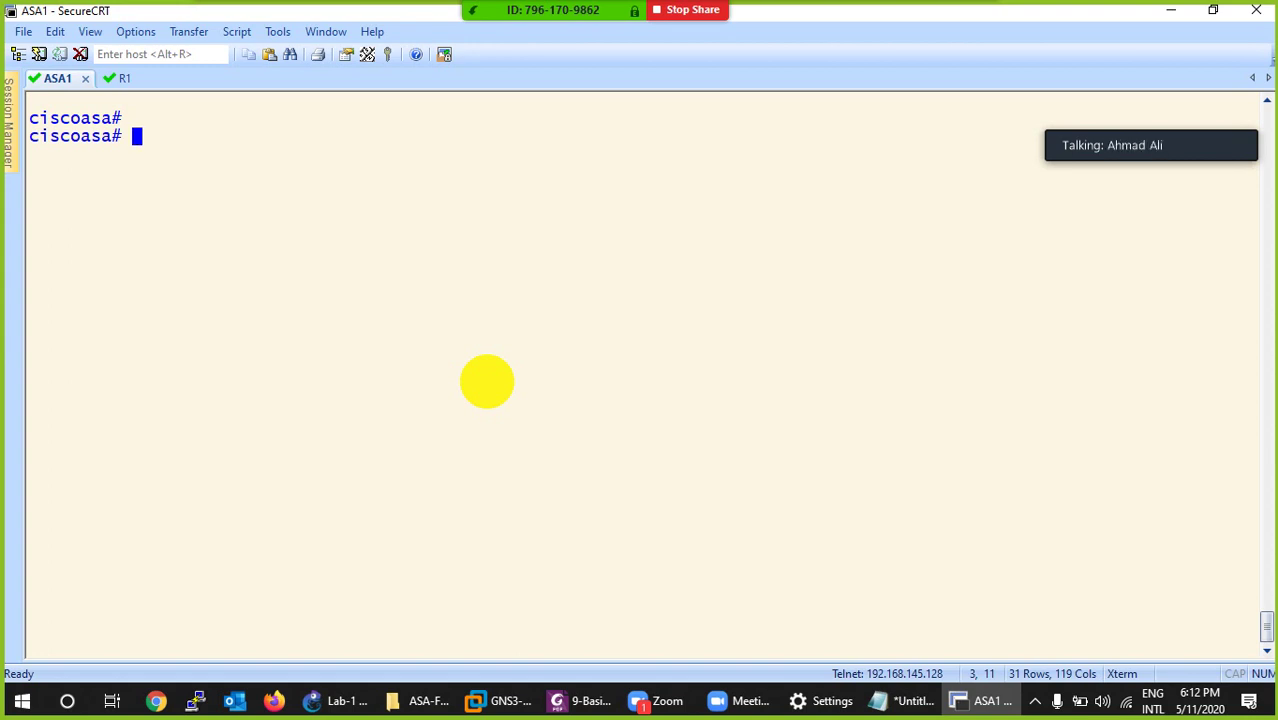
pyautogui.write('tel')
pyautogui.press('Tab')
pyautogui.write('n')
pyautogui.press('Tab')
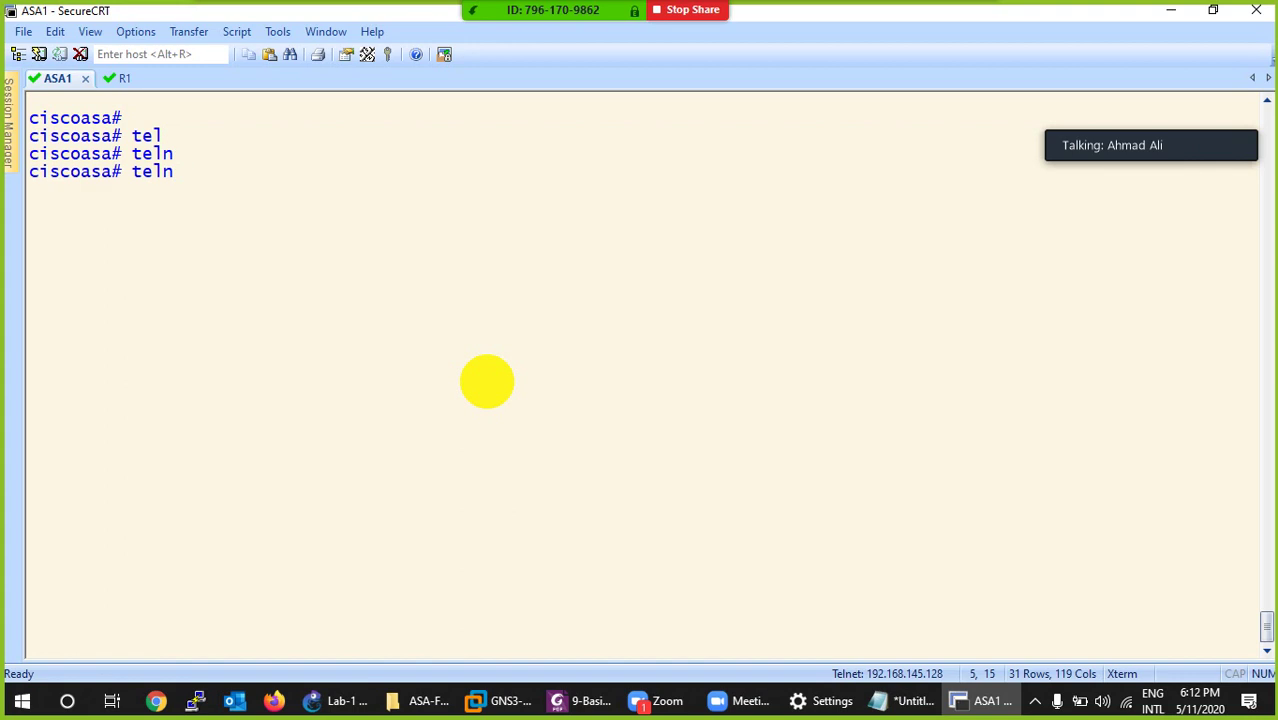
pyautogui.press('BackSpace')
pyautogui.press('BackSpace')
pyautogui.write('ocnfig')
pyautogui.press('BackSpace')
pyautogui.press('BackSpace')
pyautogui.press('BackSpace')
pyautogui.press('BackSpace')
pyautogui.press('BackSpace')
pyautogui.press('BackSpace')
pyautogui.press('BackSpace')
pyautogui.write('config t')
pyautogui.press('Return')
pyautogui.press('Return')
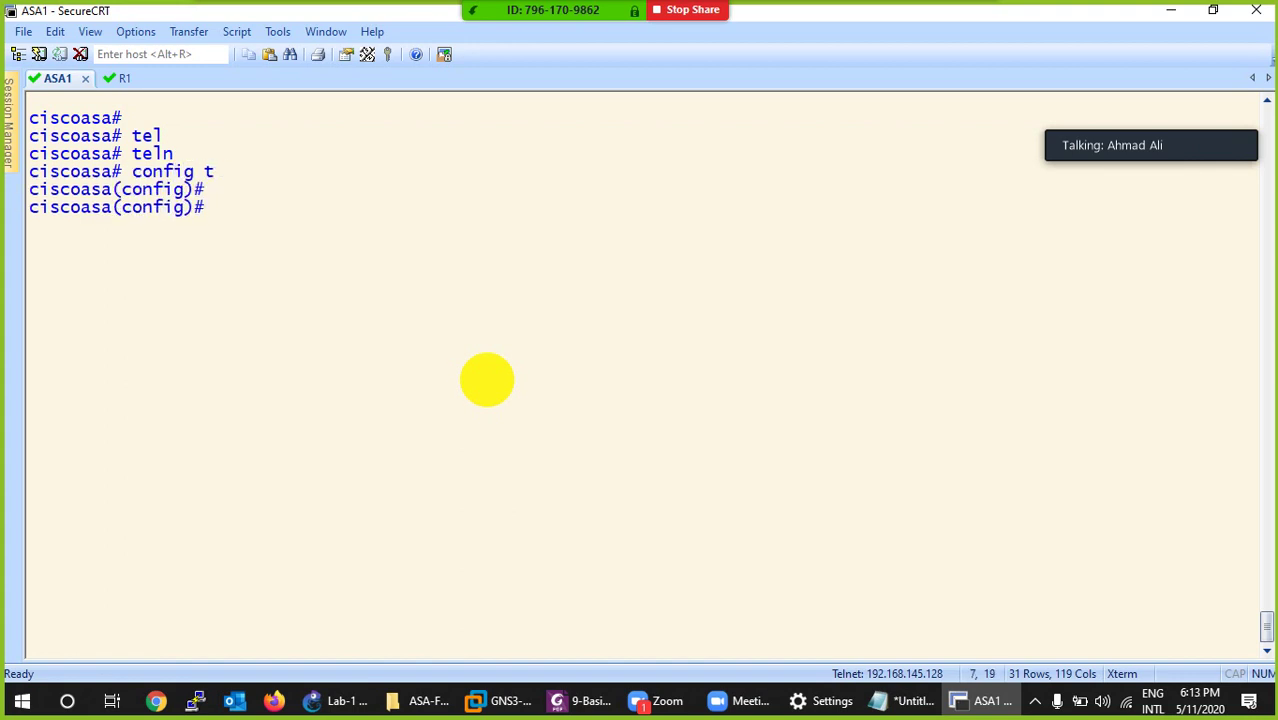
# - Display the ASA telnet command options with telnet ?, then return to R1
pyautogui.hotkey('ctrl', 'l')
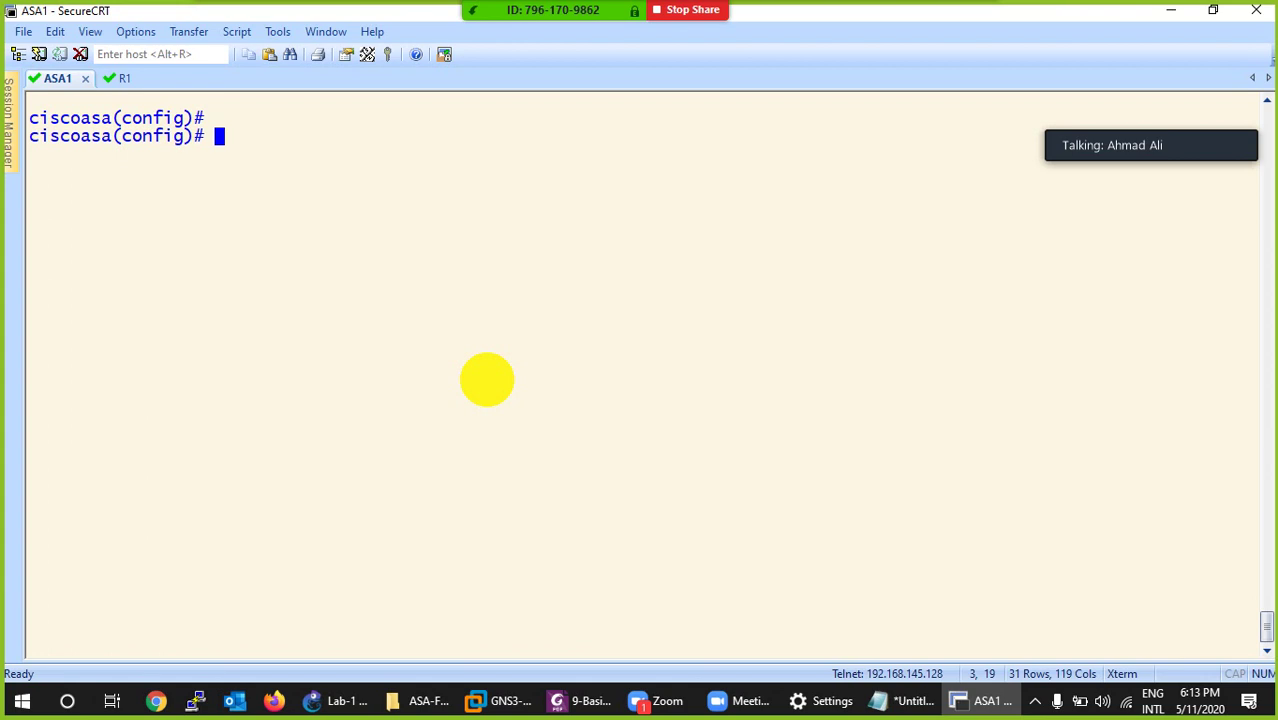
pyautogui.write('tlen')
pyautogui.press('BackSpace')
pyautogui.press('BackSpace')
pyautogui.write('lne')
pyautogui.press('Tab')
pyautogui.write('?')
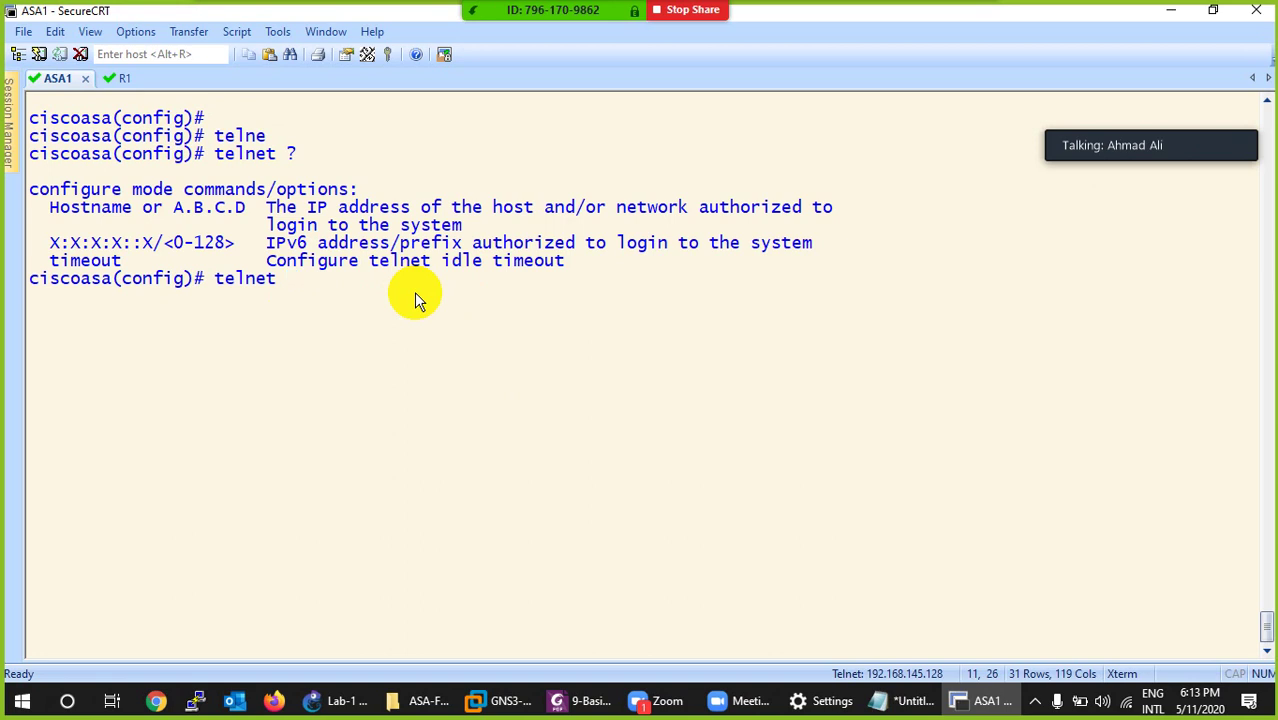
pyautogui.click(122, 79)
pyautogui.press('BackSpace')
pyautogui.press('BackSpace')
pyautogui.press('BackSpace')
pyautogui.press('BackSpace')
pyautogui.press('BackSpace')
pyautogui.press('BackSpace')
pyautogui.press('BackSpace')
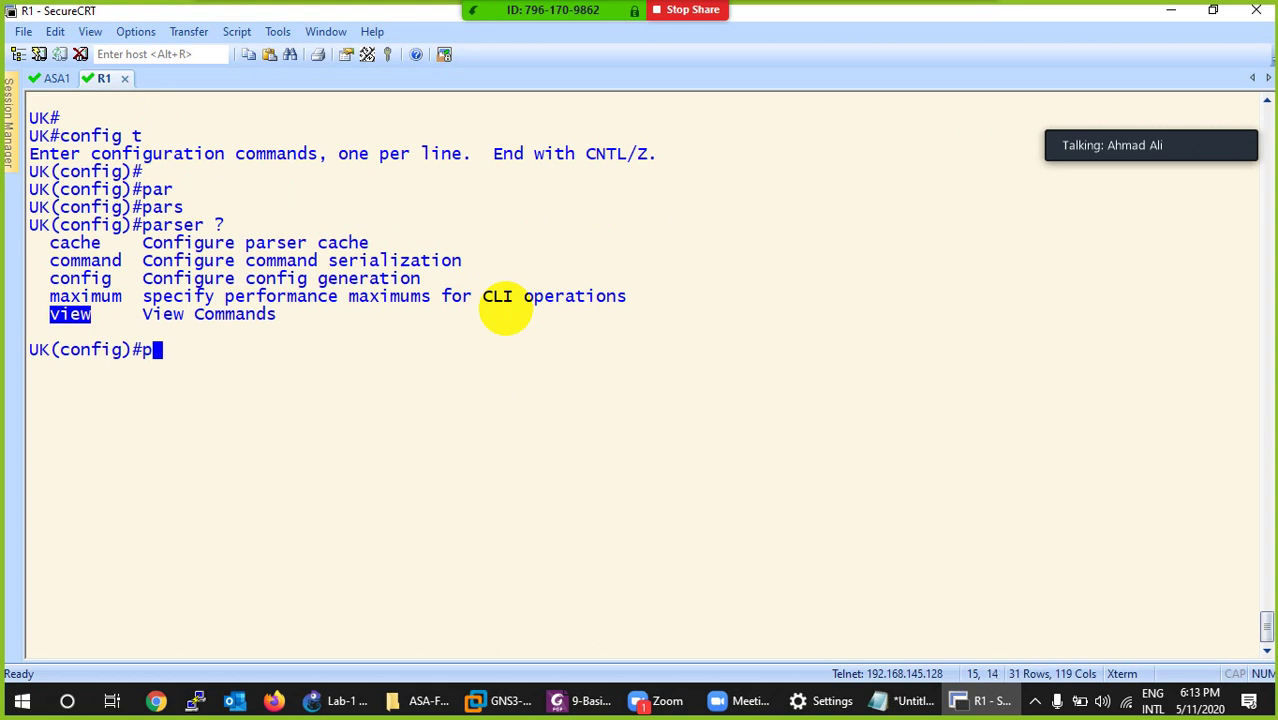
# - Create access-list 1 on R1 permitting host 192.168.1.1
pyautogui.hotkey('ctrl', 'l')
pyautogui.press('Return')
pyautogui.press('Return')
pyautogui.write('acce')
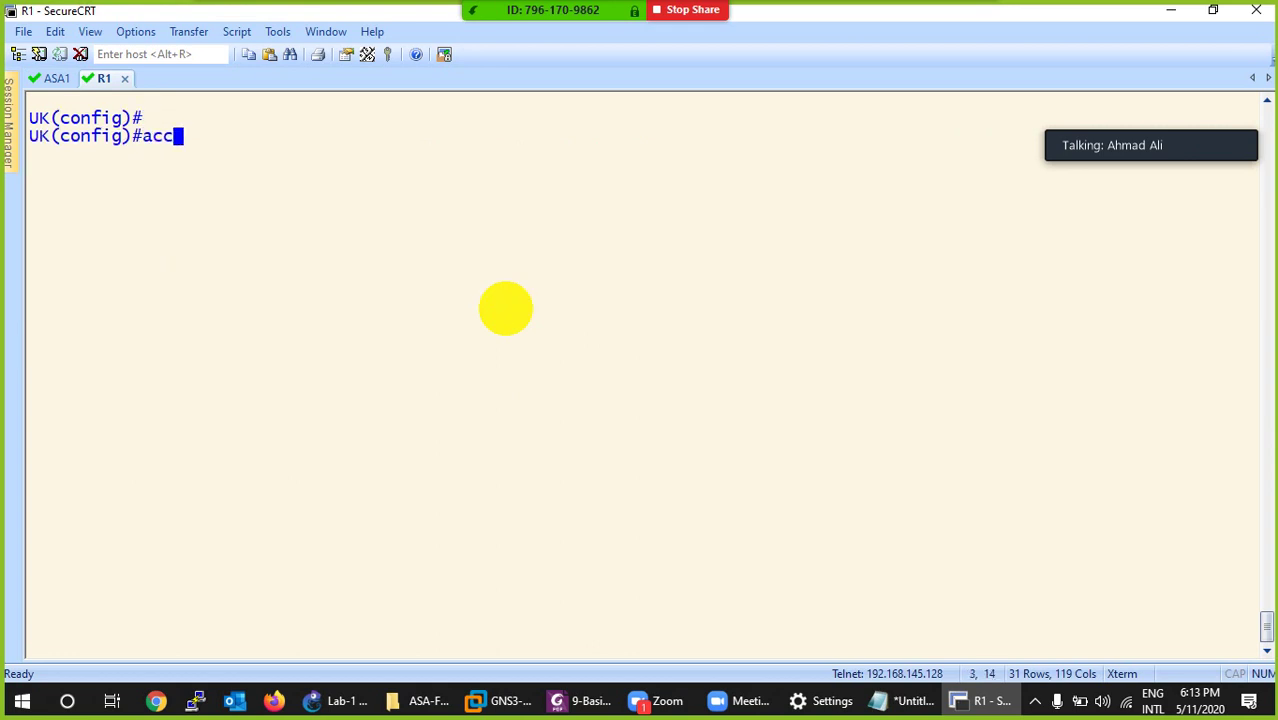
pyautogui.press('Tab')
pyautogui.write('1 ')
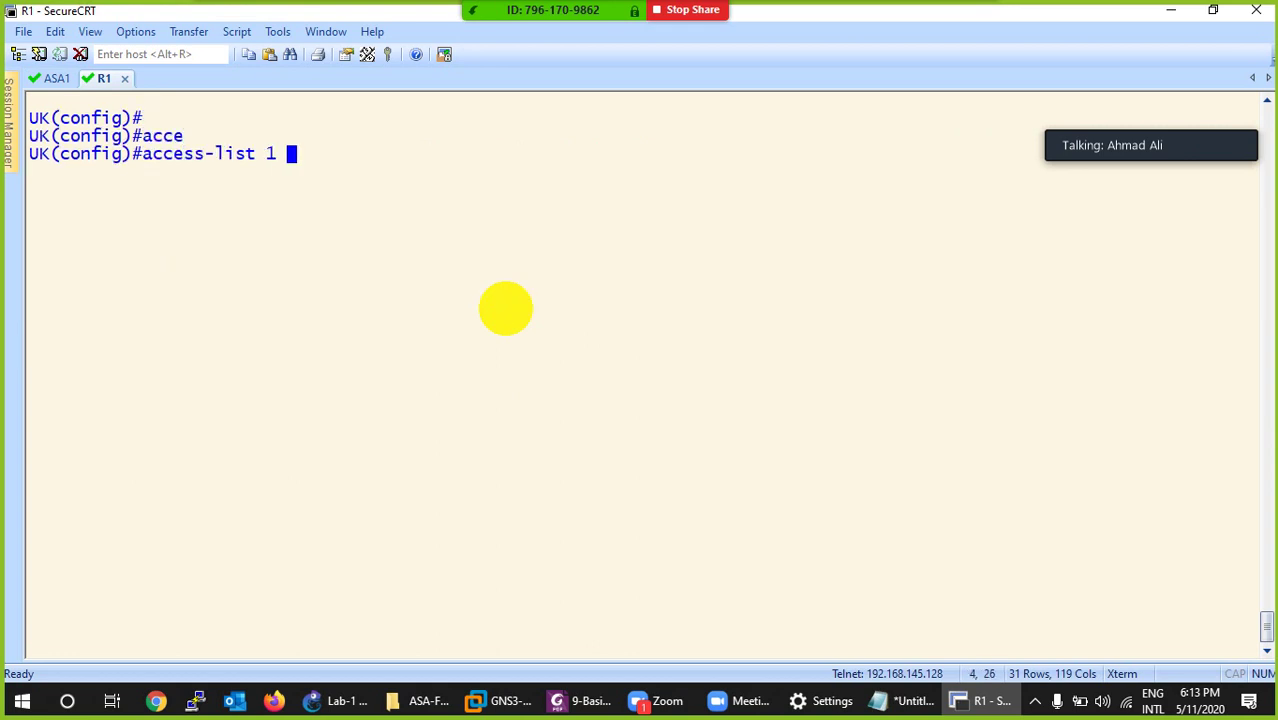
pyautogui.write('per')
pyautogui.press('Tab')
pyautogui.write('19')
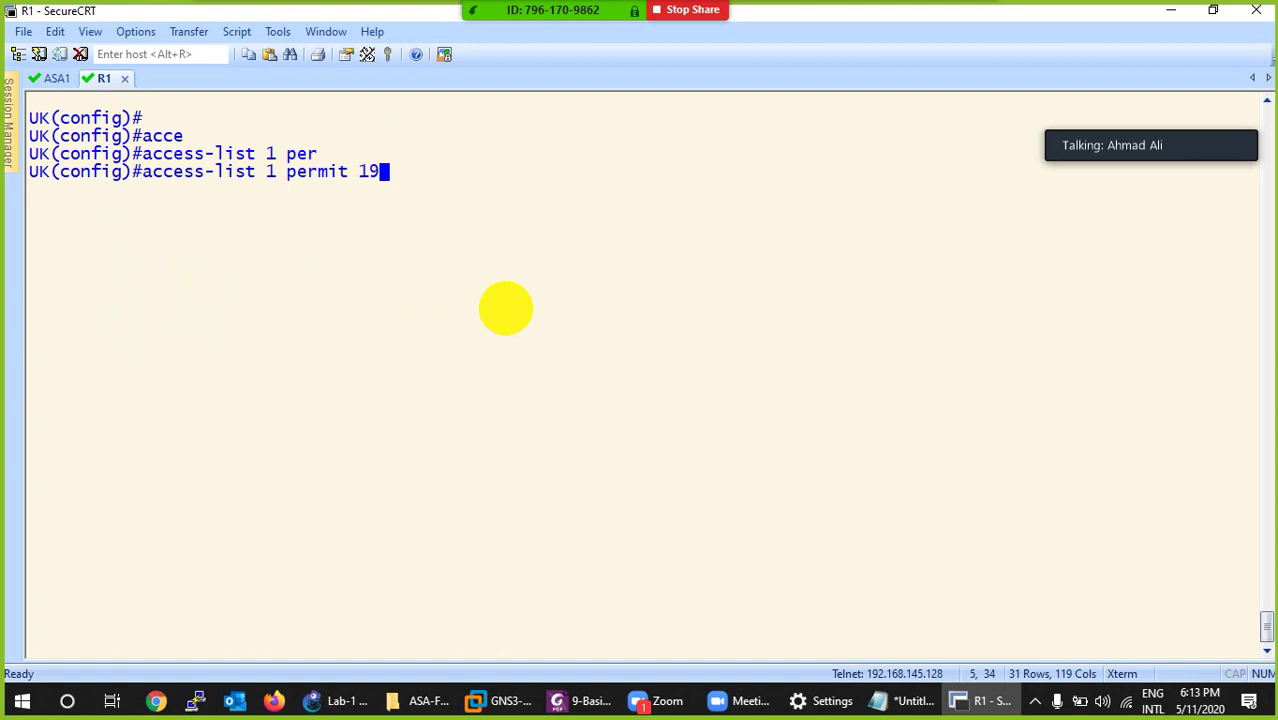
pyautogui.write('2.168.1.')
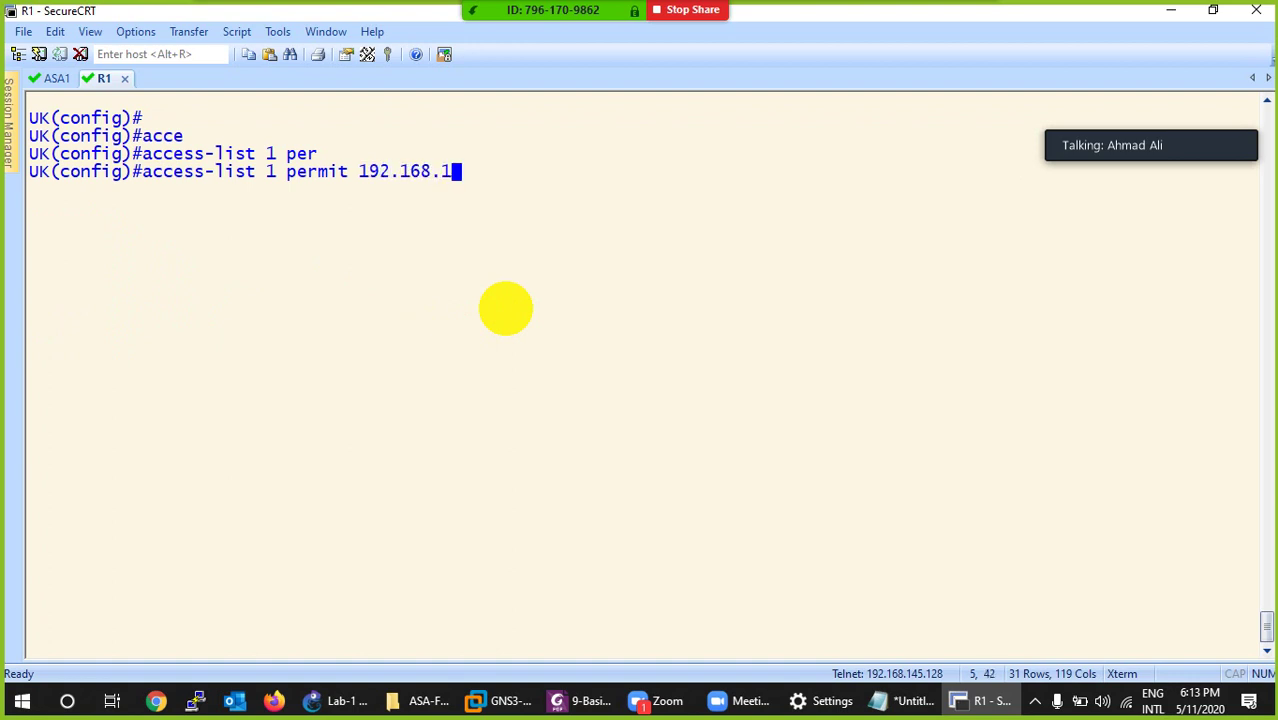
pyautogui.click(330, 698)
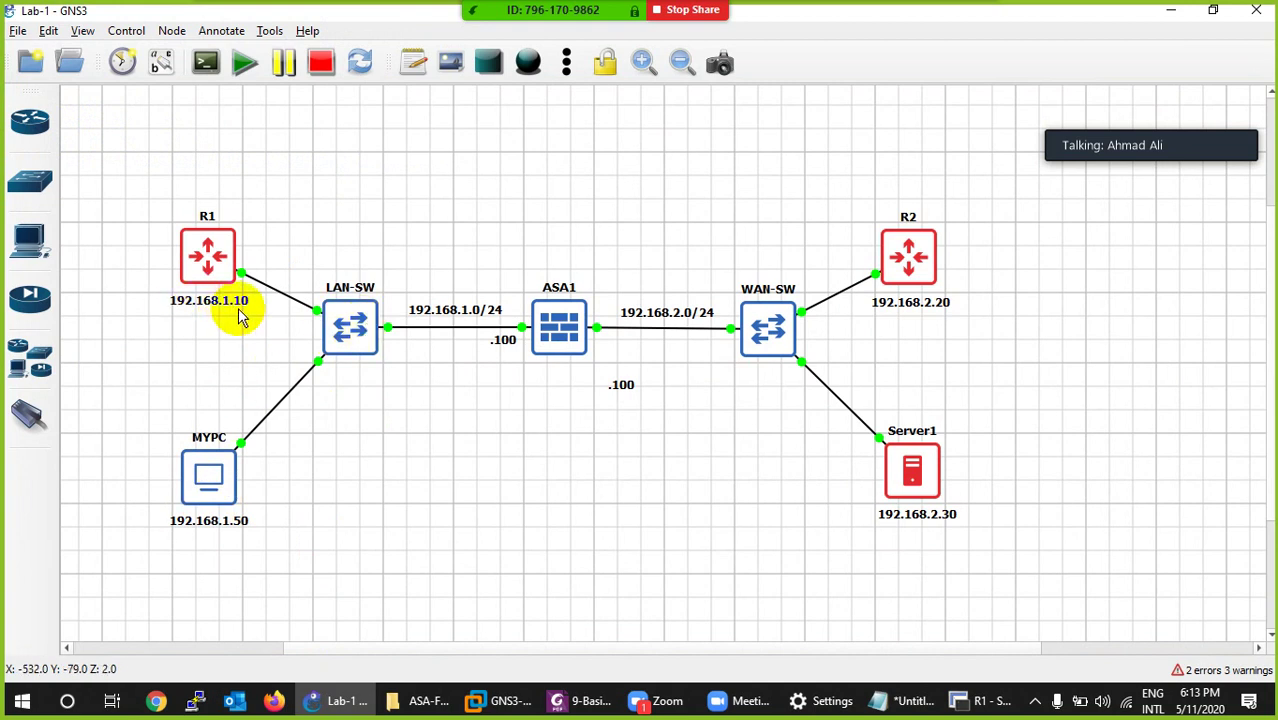
pyautogui.click(318, 699)
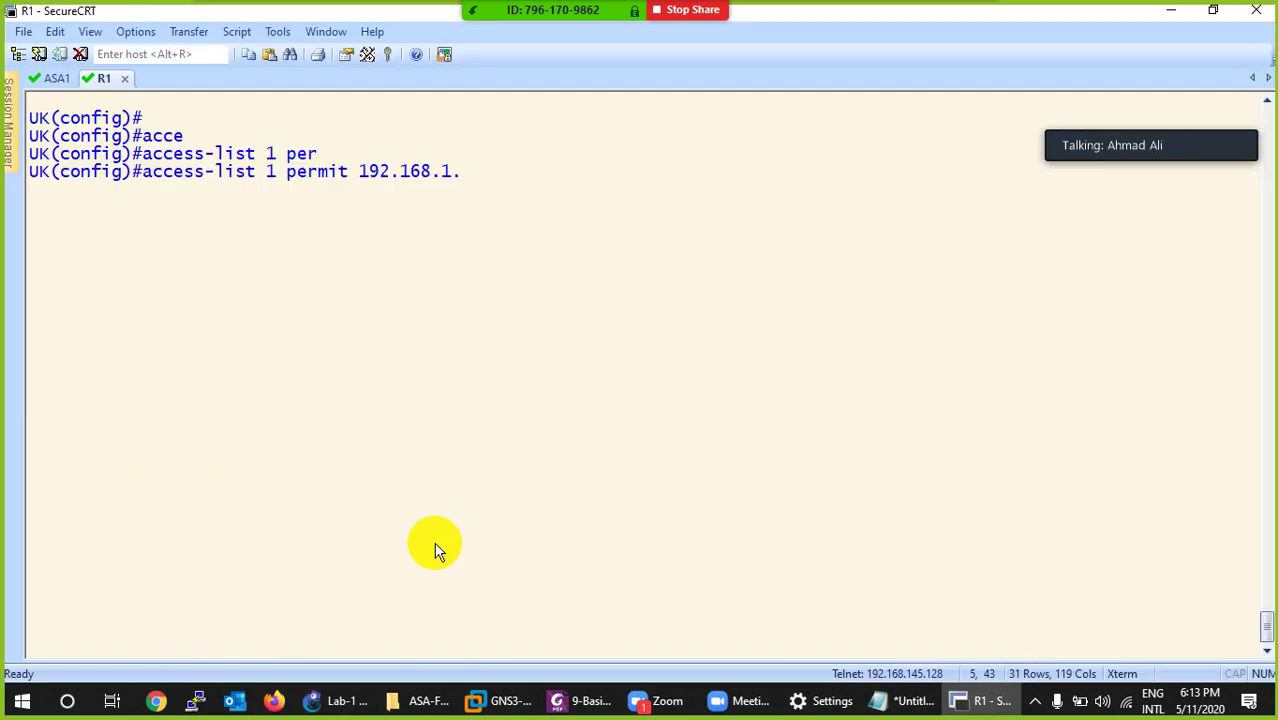
pyautogui.write('1')
pyautogui.press('Return')
# - Apply access-class 1 in on line vty 0 4
pyautogui.write('lin')
pyautogui.press('Tab')
pyautogui.write('v')
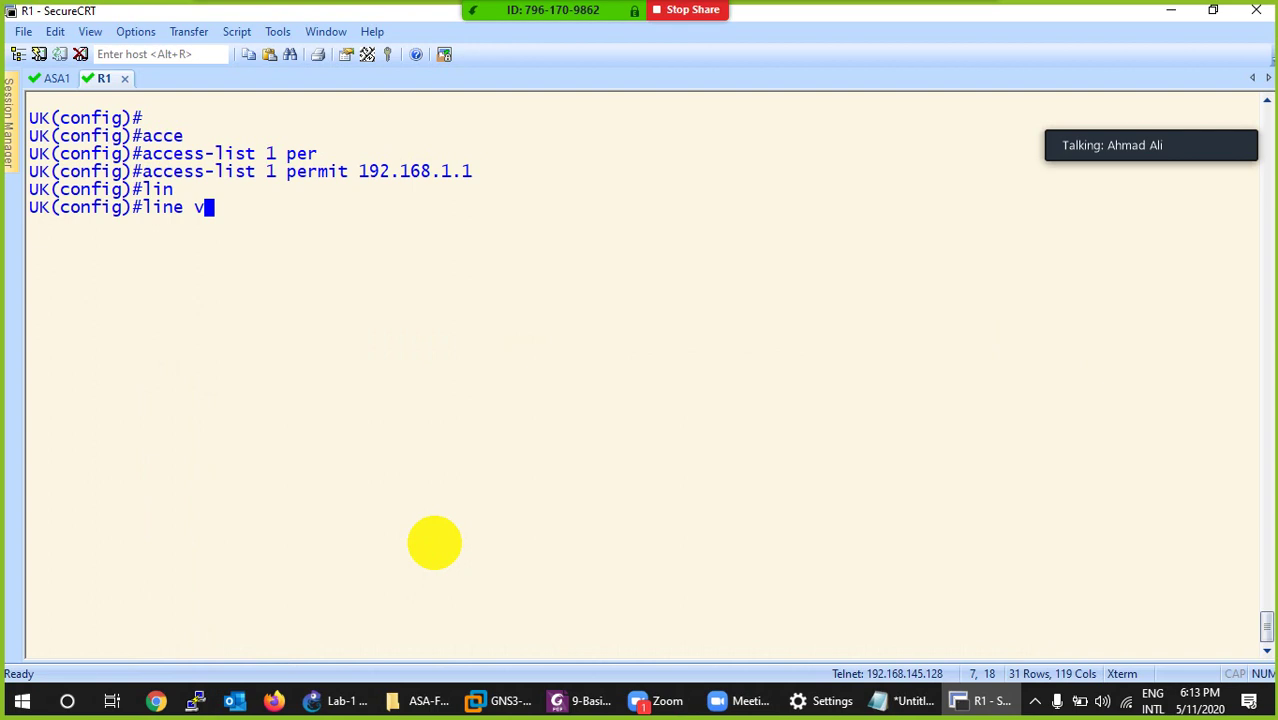
pyautogui.press('Tab')
pyautogui.write('0 4')
pyautogui.press('Return')
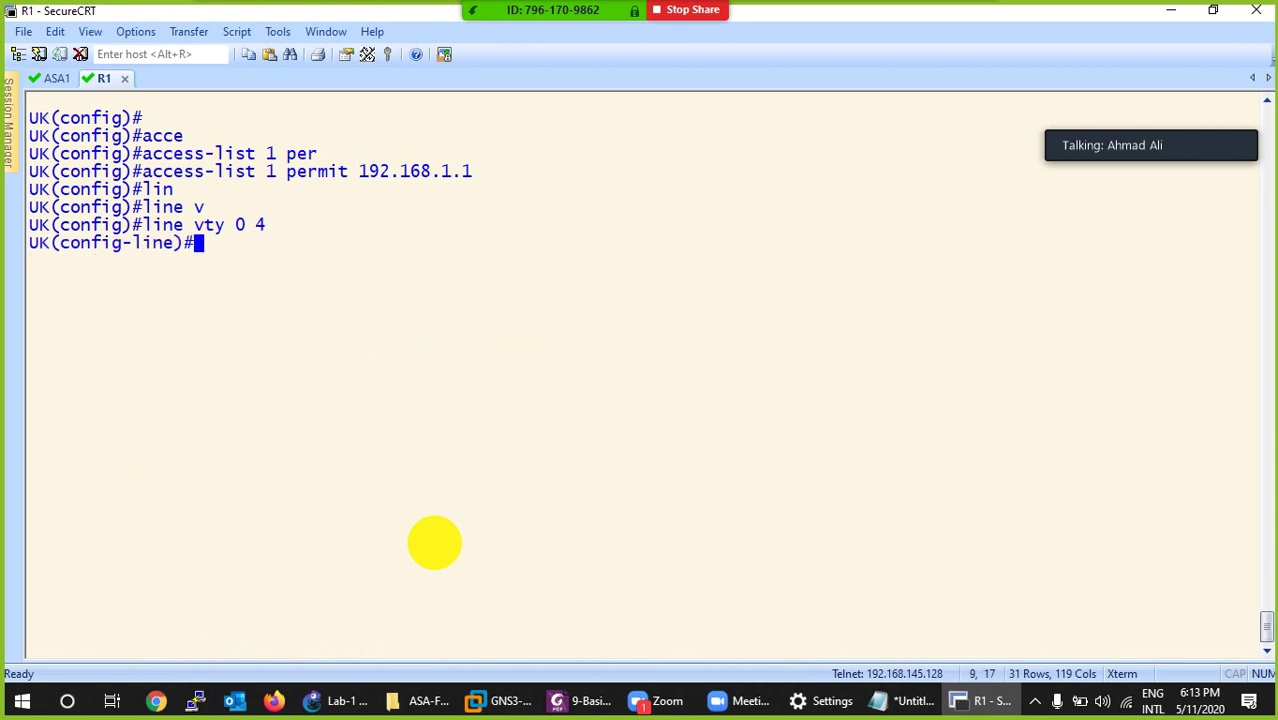
pyautogui.write('acce')
pyautogui.press('Tab')
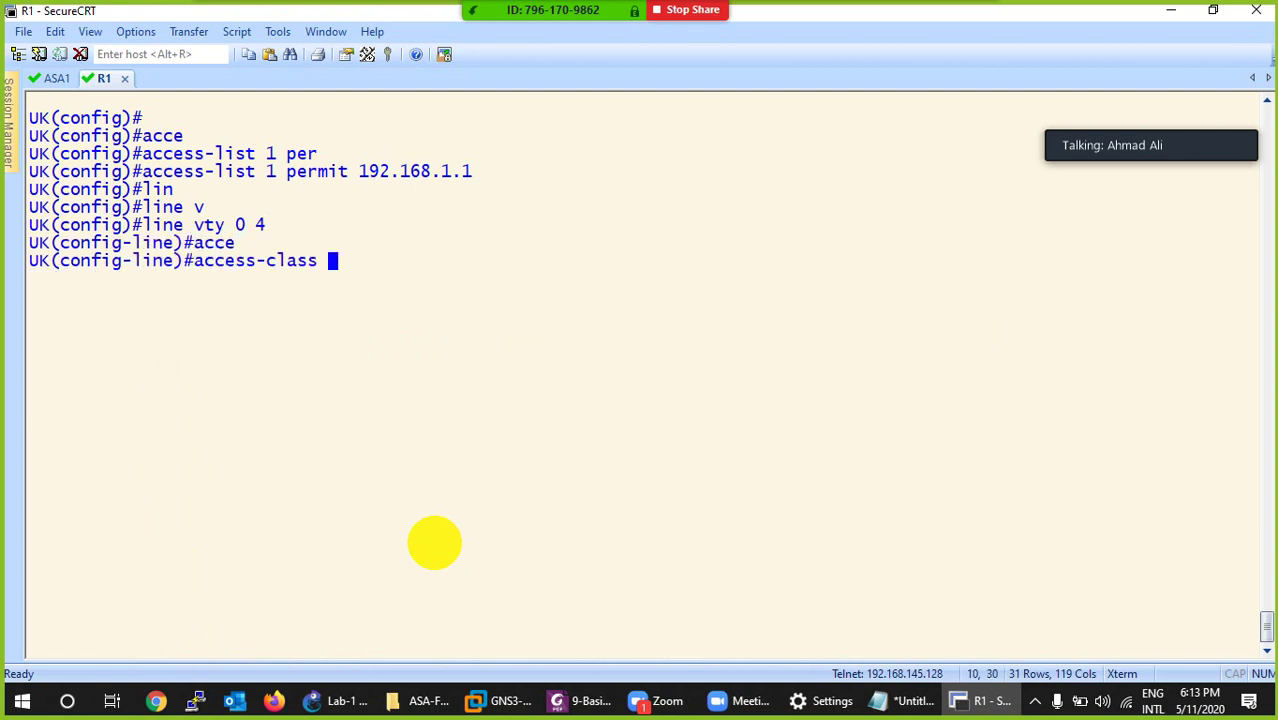
pyautogui.write('1 in')
pyautogui.press('Return')
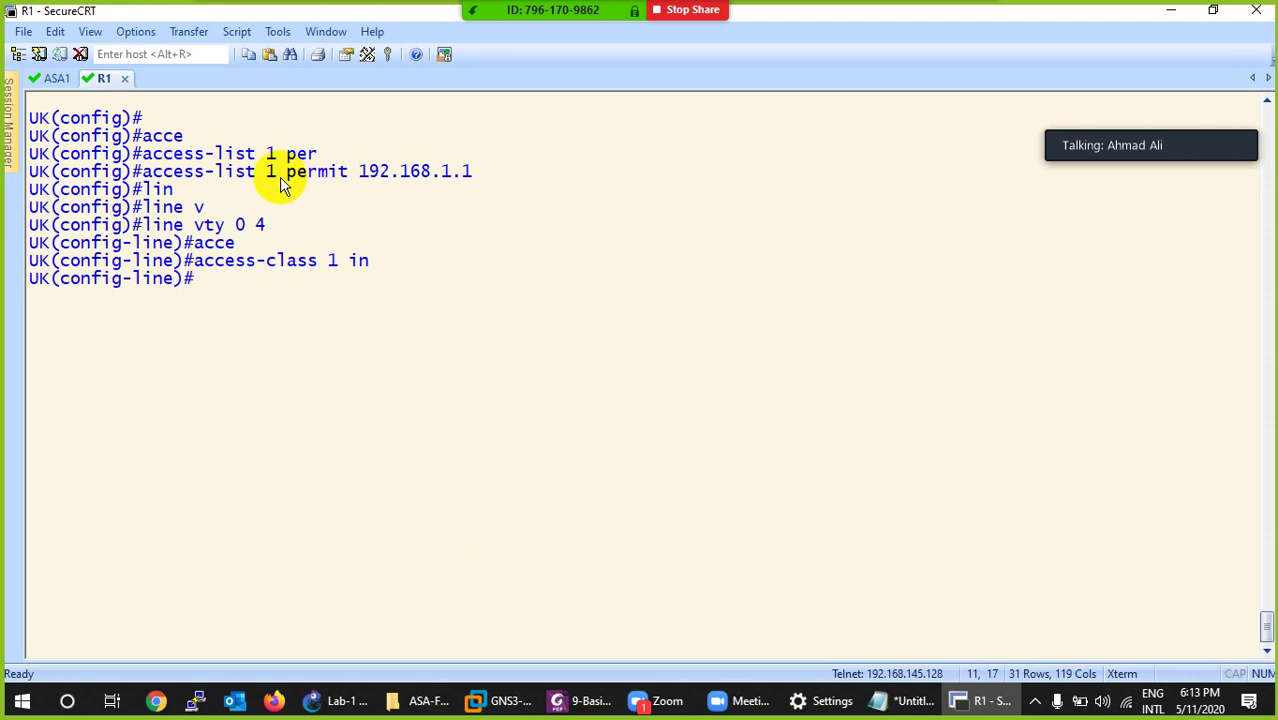
pyautogui.moveTo(475, 177); pyautogui.dragTo(368, 184)
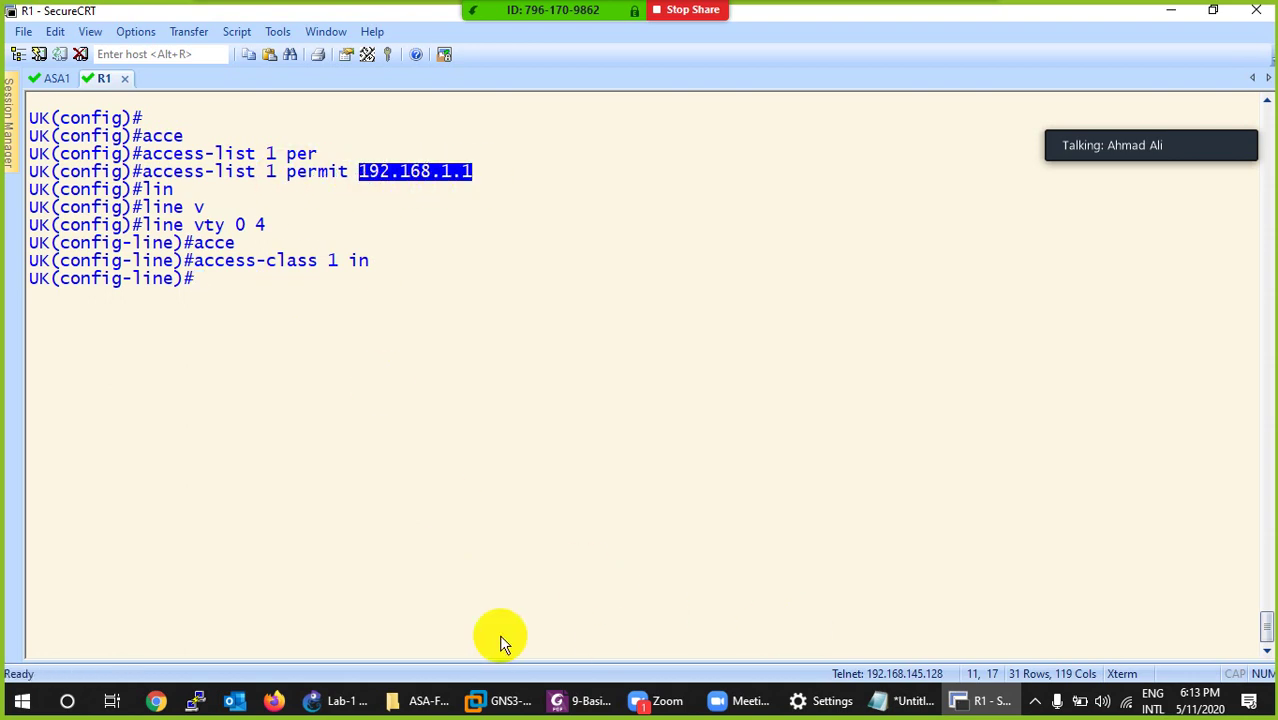
# - Set up a new PuTTY Telnet session to host 192.168.1.10 on port 23
pyautogui.click(337, 700)
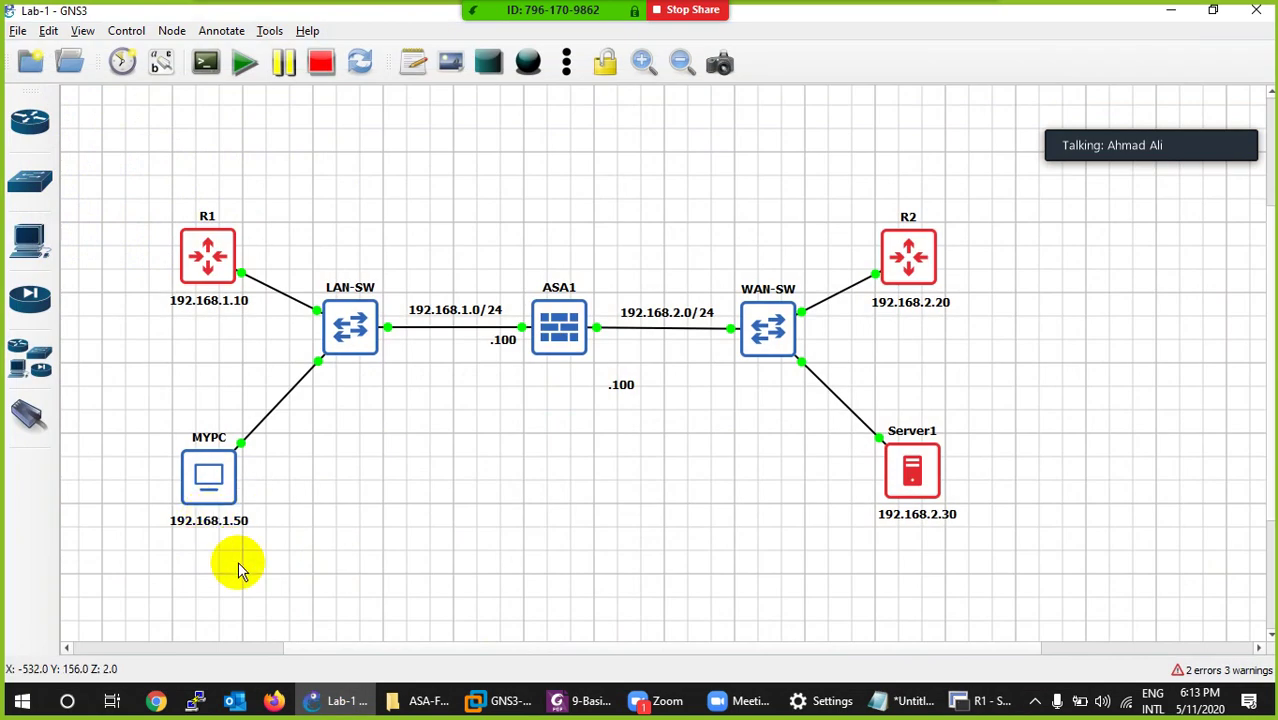
pyautogui.click(337, 700)
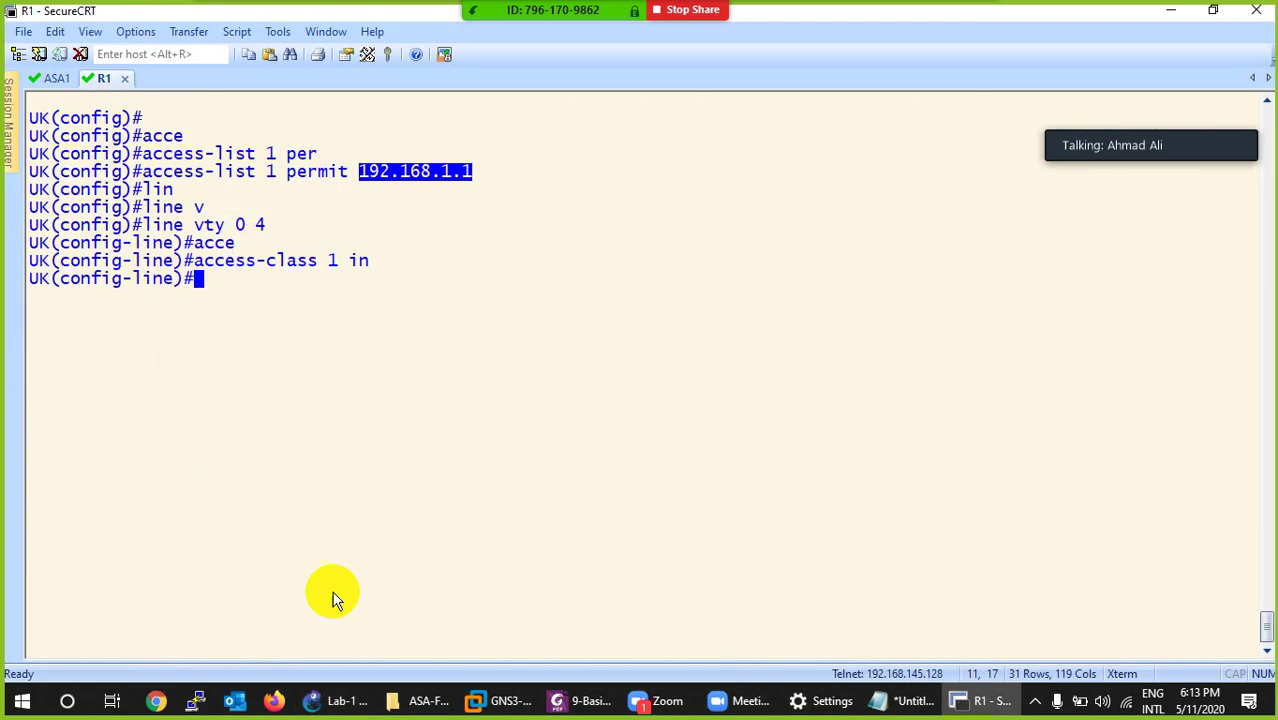
pyautogui.click(197, 701)
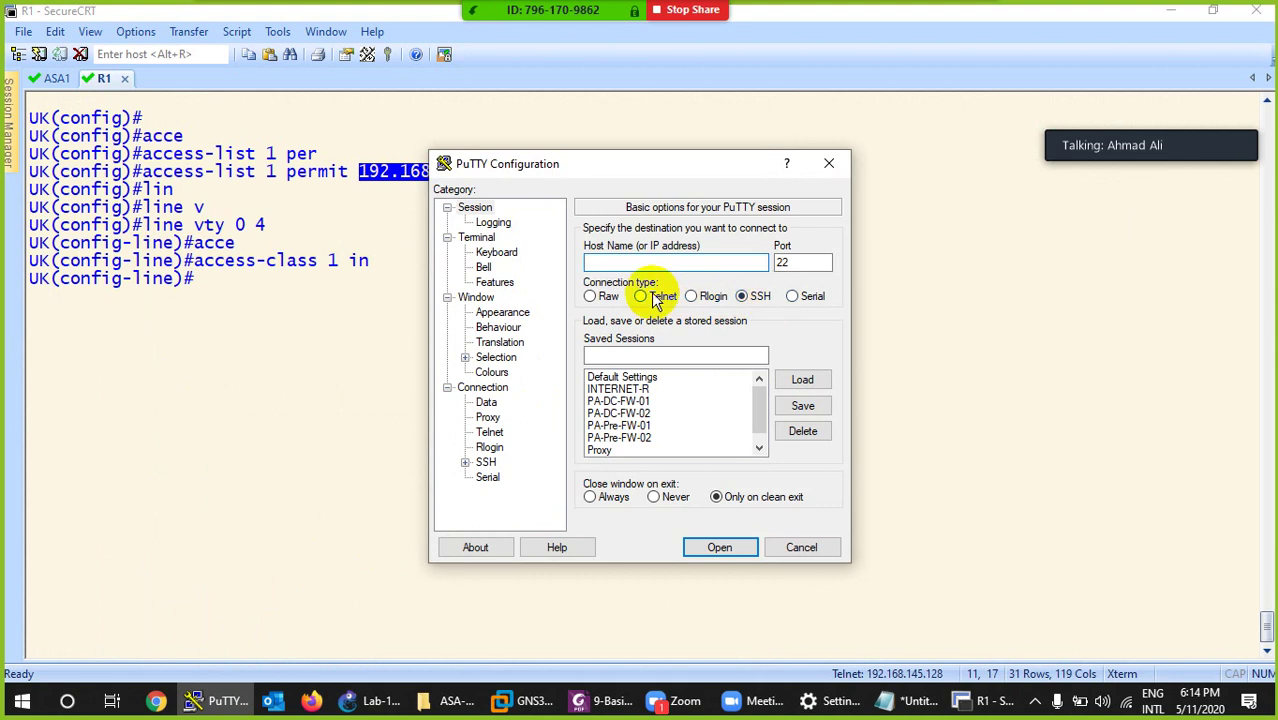
pyautogui.click(641, 296)
pyautogui.click(645, 264)
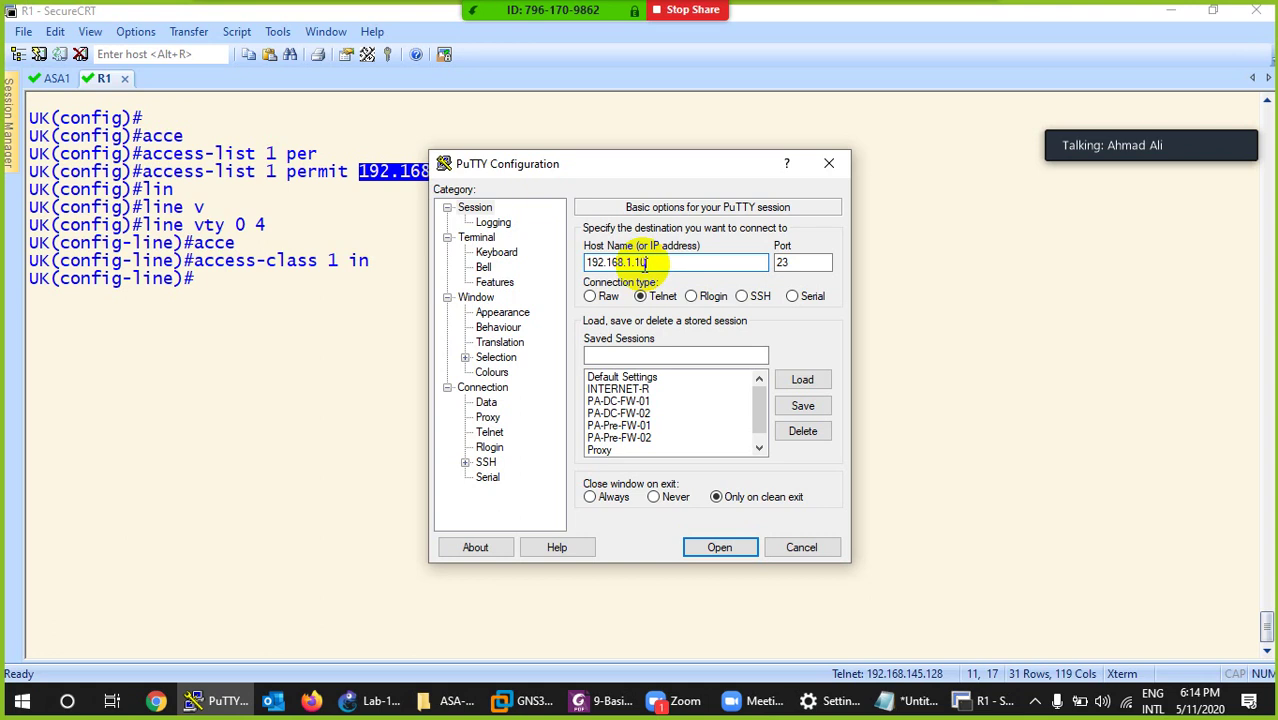
pyautogui.click(373, 699)
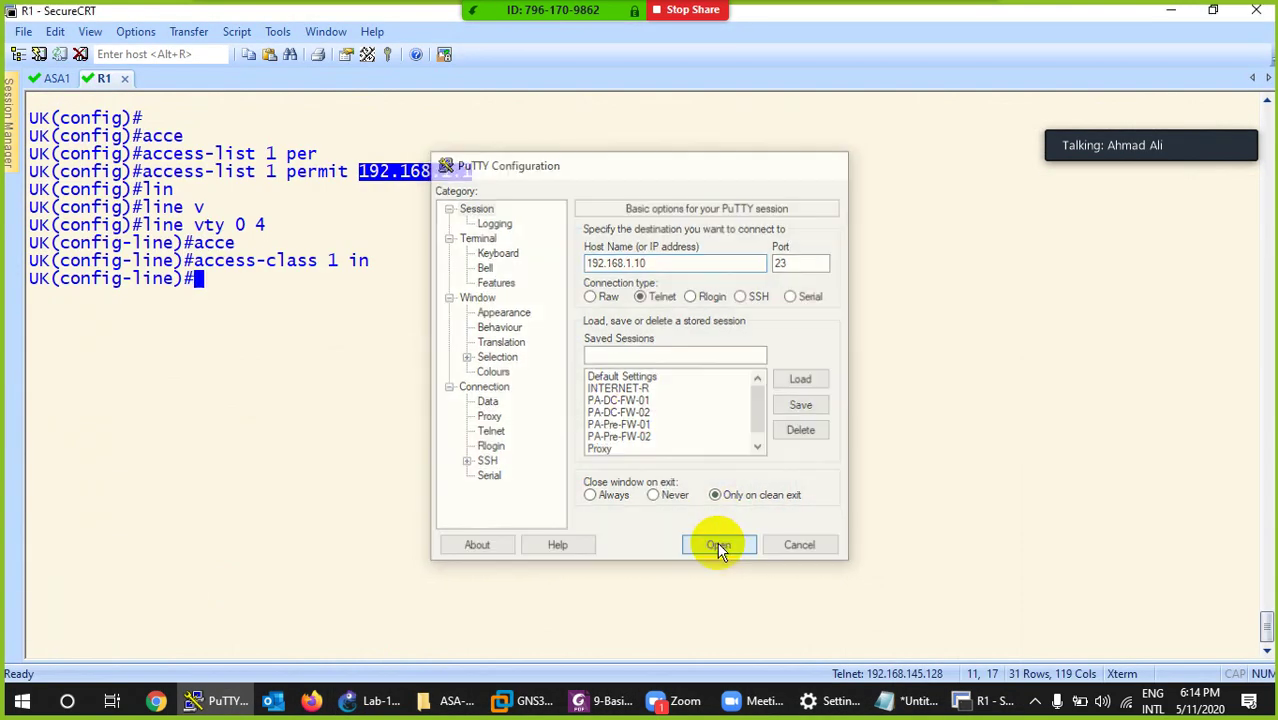
# - Open the connection, dismiss the Connection refused error, and close the inactive window
pyautogui.click(717, 545)
pyautogui.moveTo(312, 71); pyautogui.dragTo(586, 117)
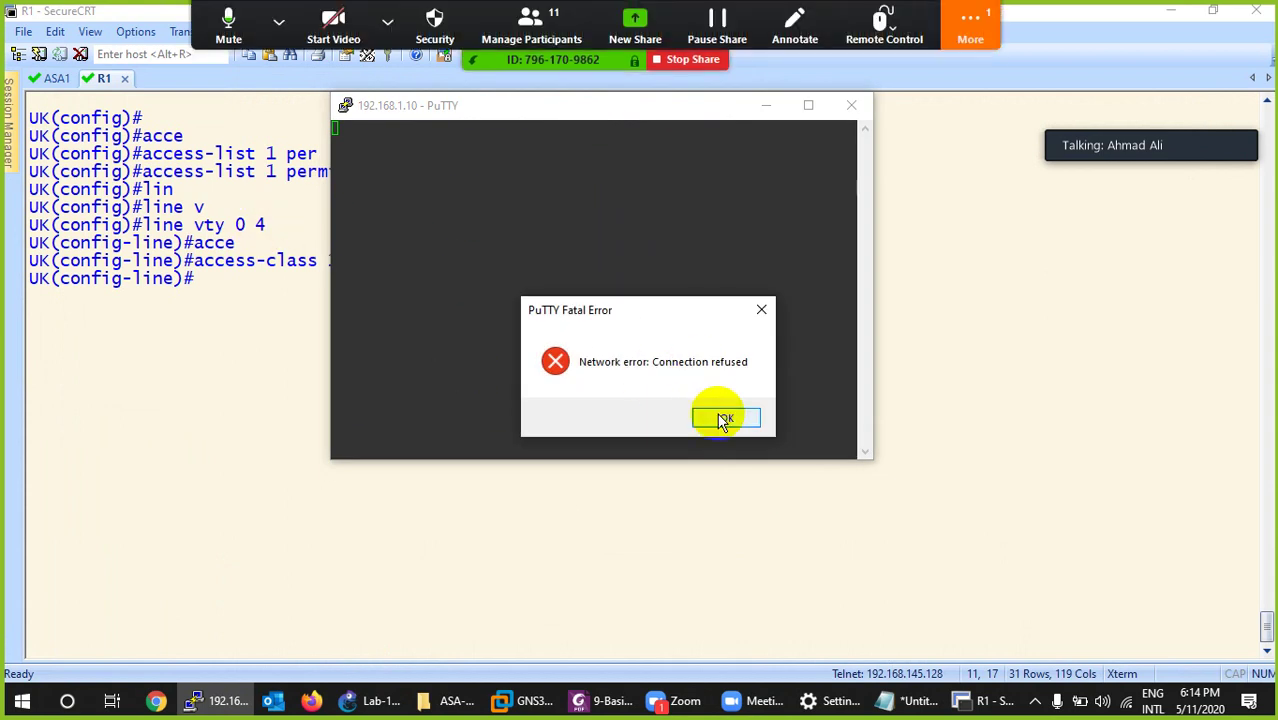
pyautogui.click(725, 420)
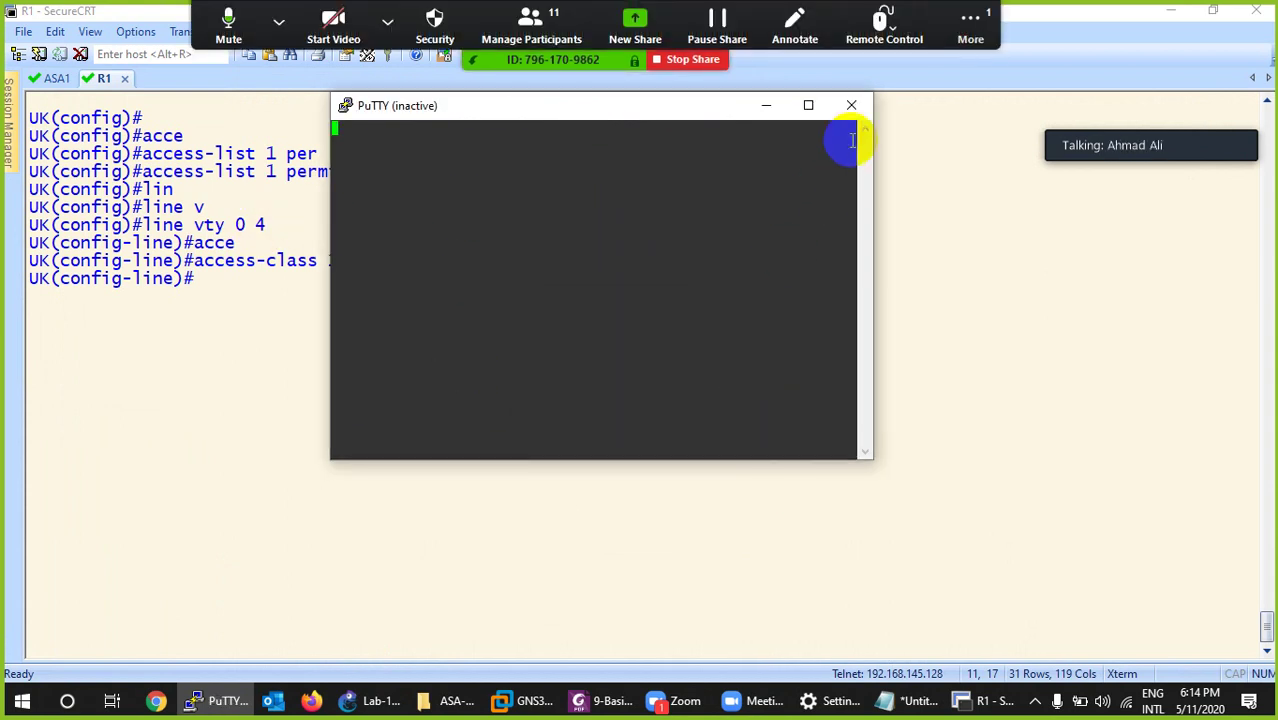
pyautogui.click(851, 105)
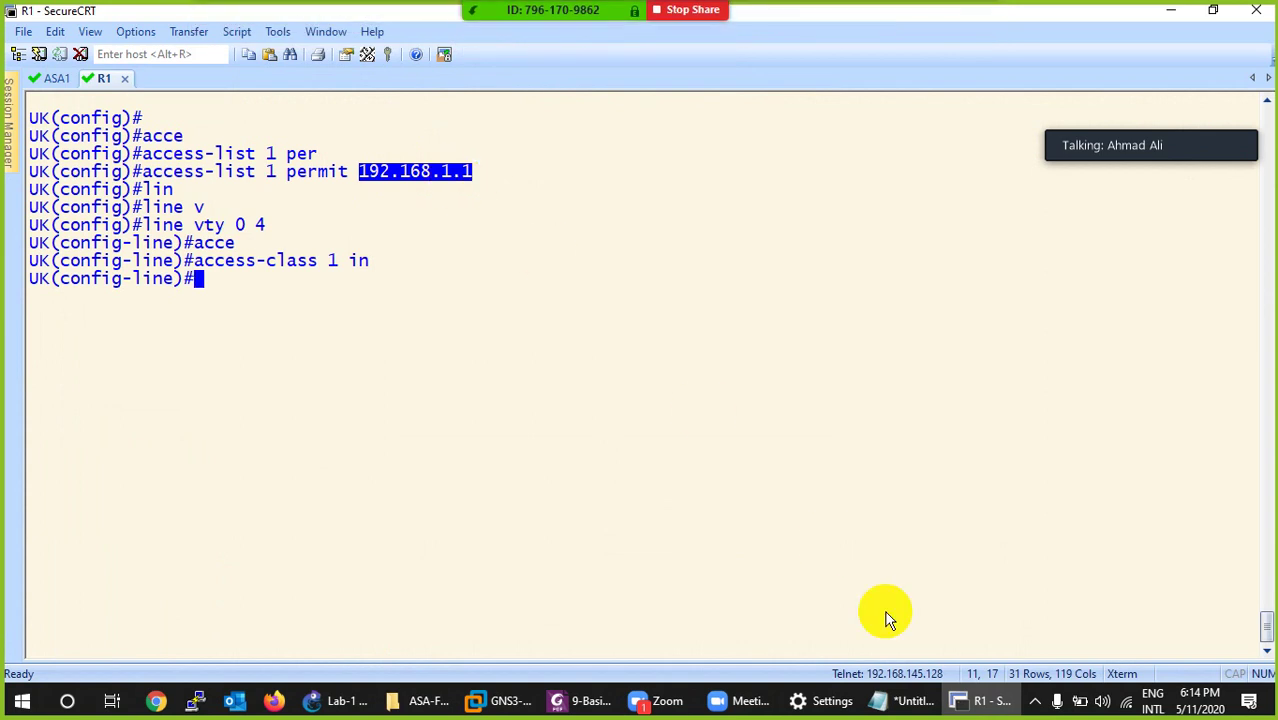
# - Check the Loopback adapter's current IP details in Network Connections
pyautogui.click(822, 698)
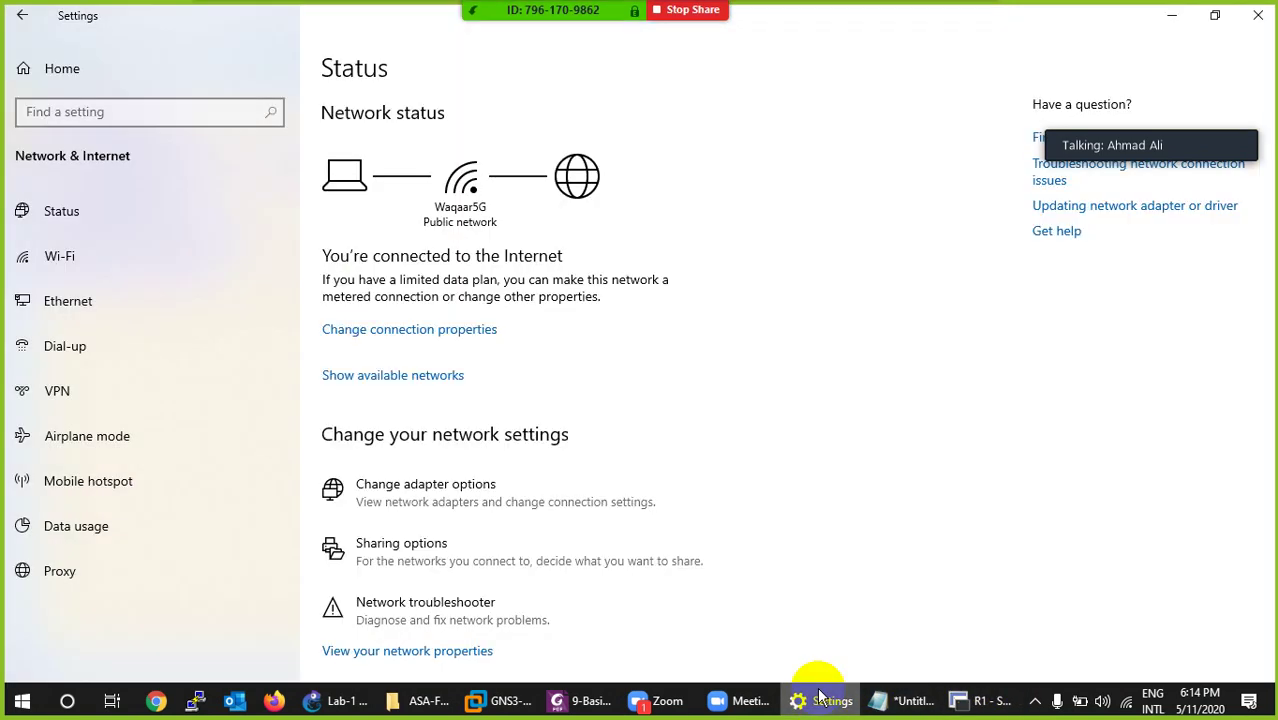
pyautogui.click(445, 488)
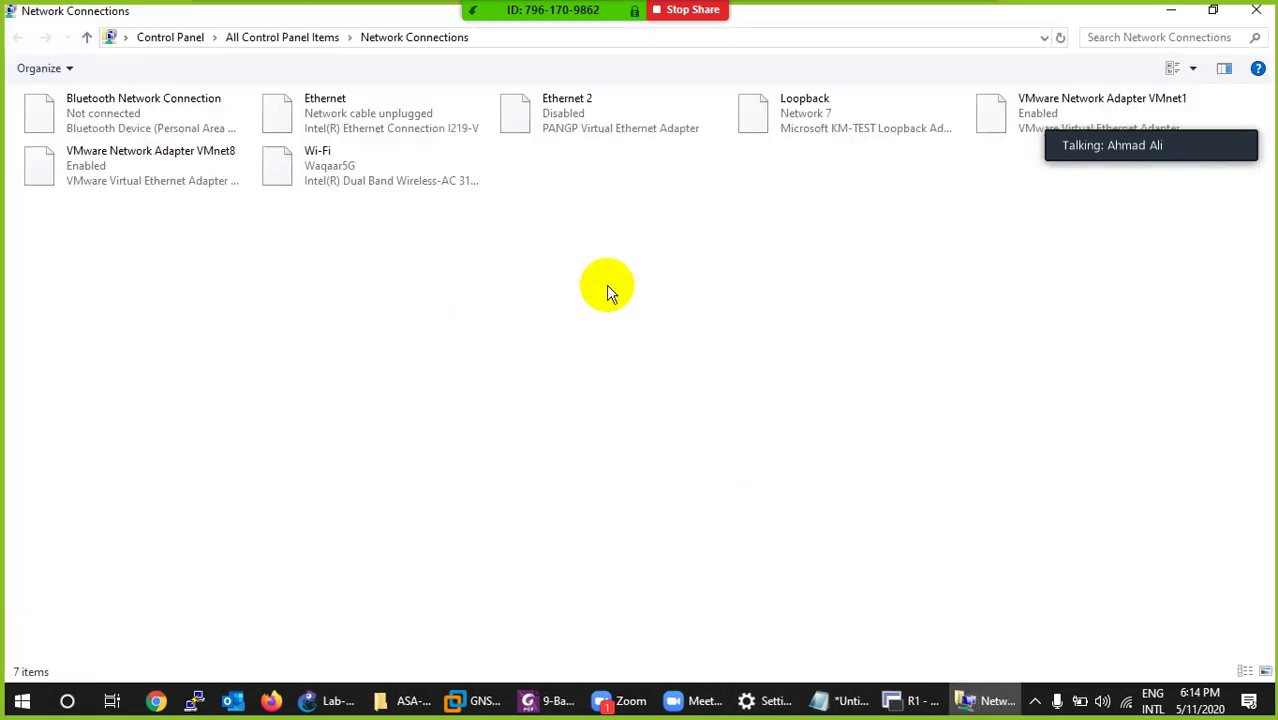
pyautogui.doubleClick(793, 114)
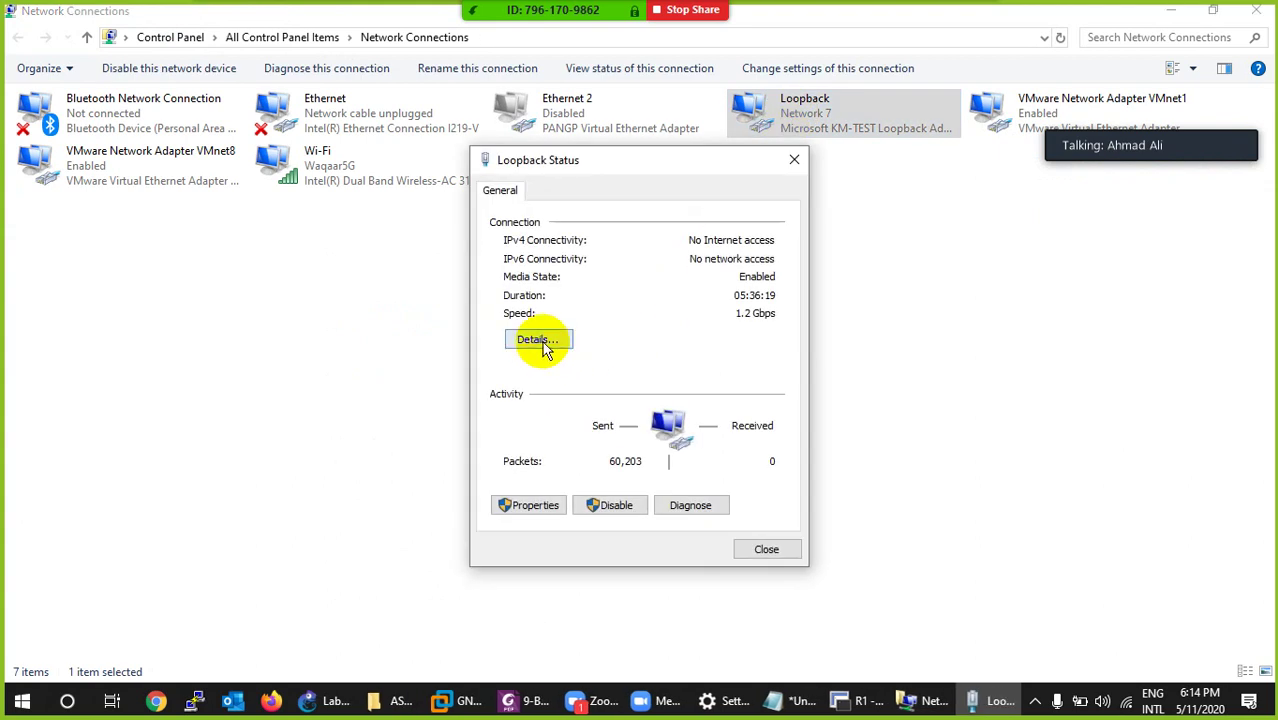
pyautogui.click(540, 340)
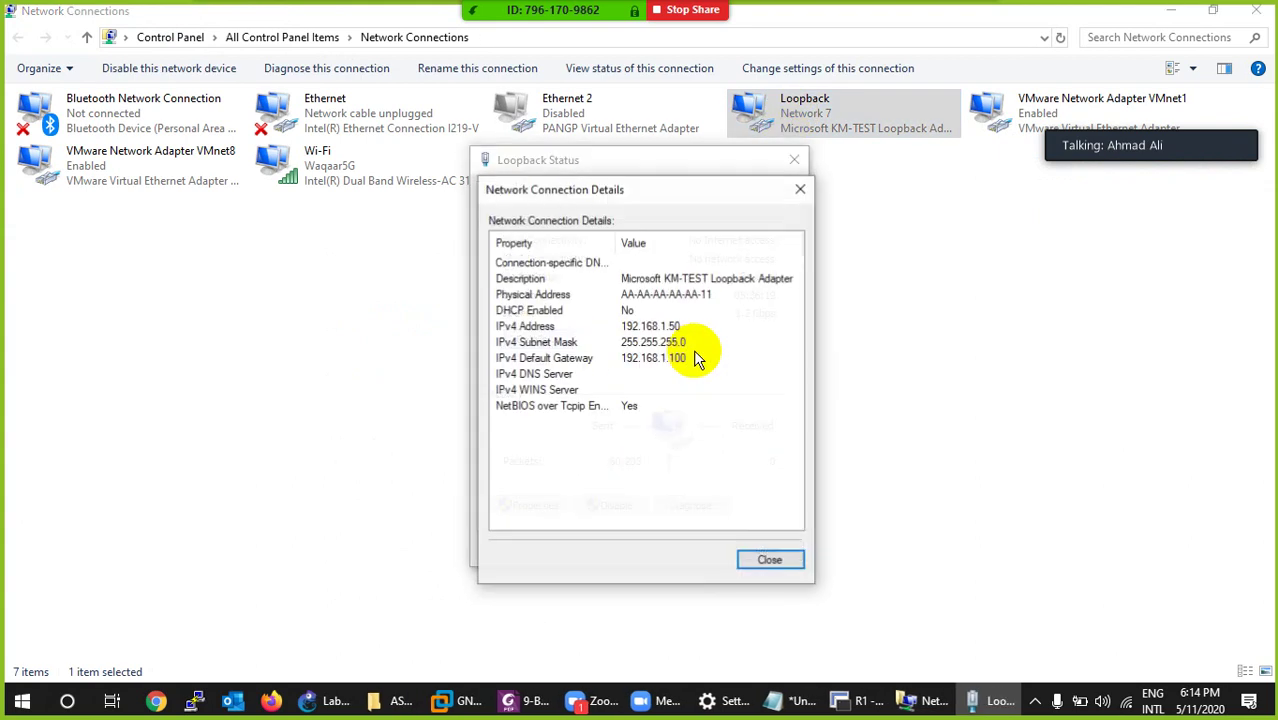
pyautogui.click(768, 560)
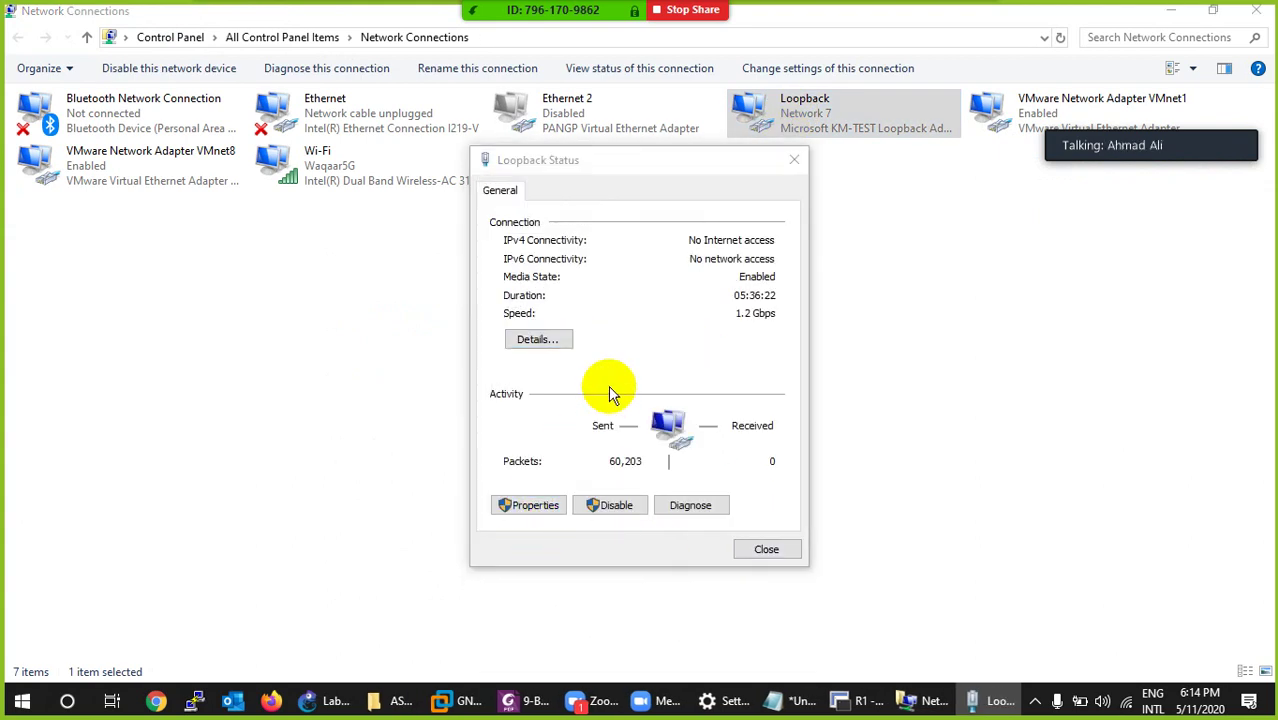
# - Change the Loopback adapter's IPv4 address from 192.168.1.50 to 192.168.1.1
pyautogui.click(636, 426)
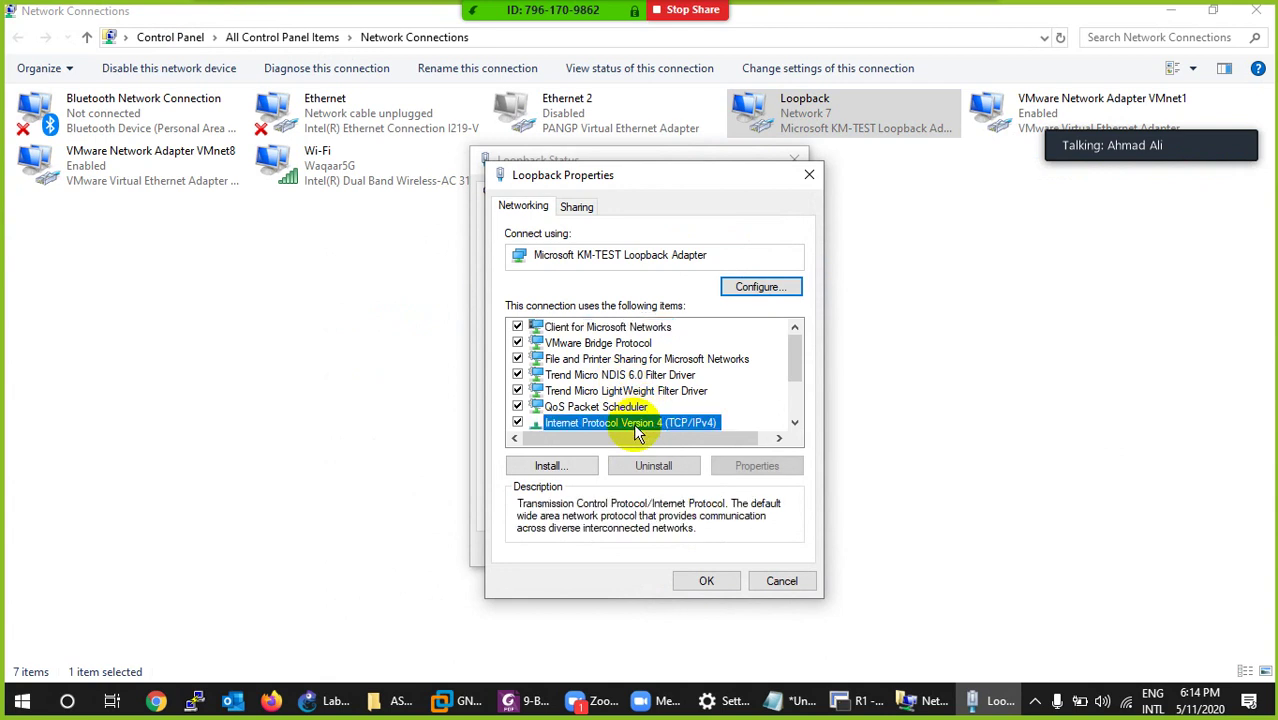
pyautogui.doubleClick(636, 426)
pyautogui.doubleClick(813, 404)
pyautogui.write('50')
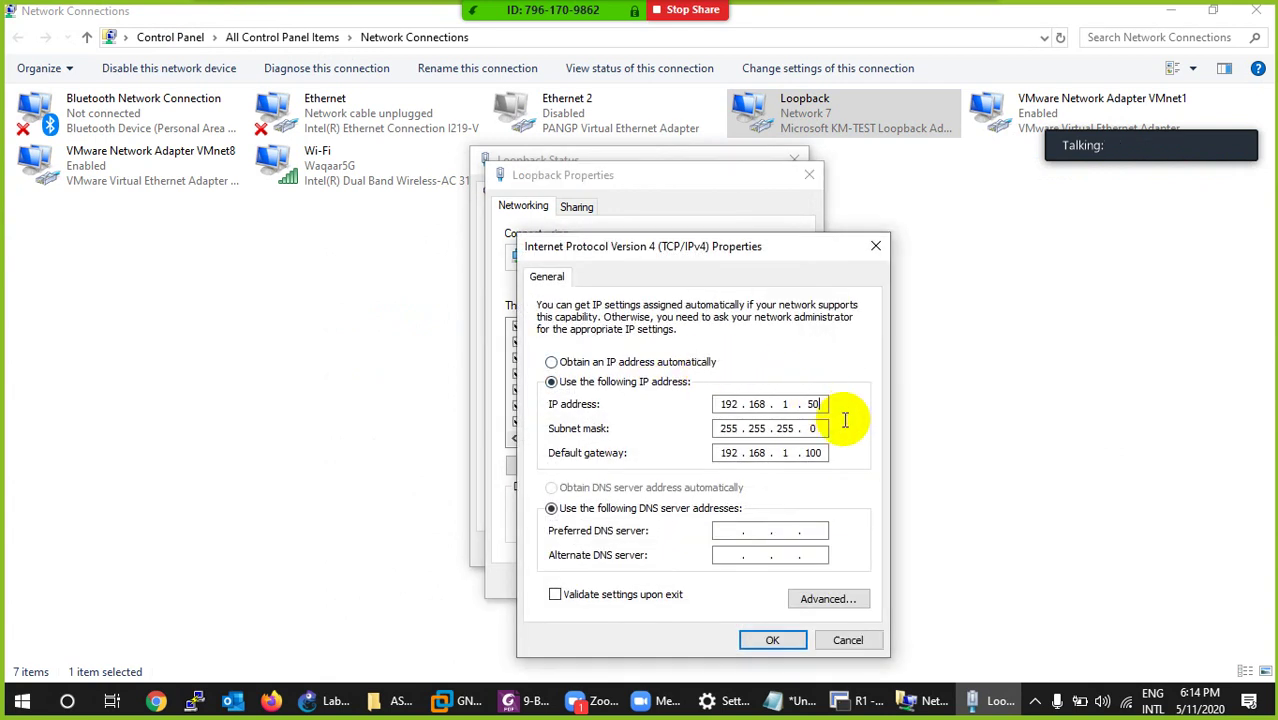
pyautogui.press('BackSpace')
pyautogui.press('BackSpace')
pyautogui.write('1')
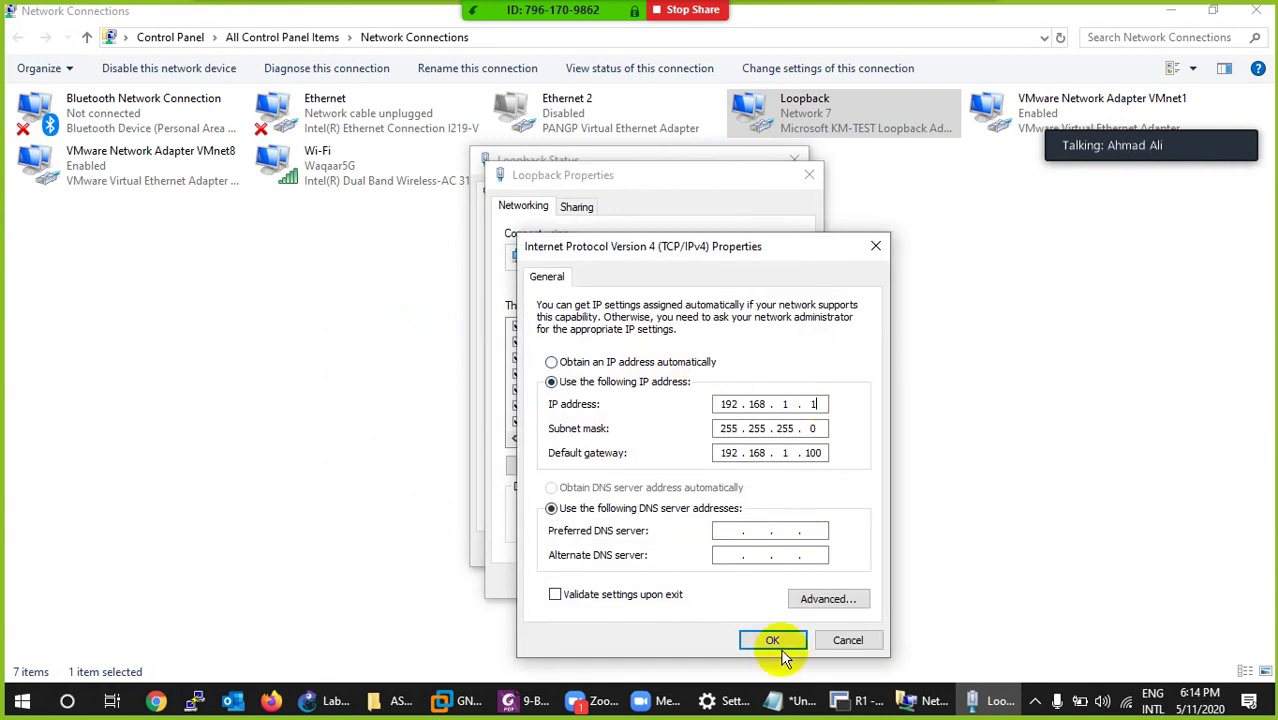
pyautogui.click(772, 640)
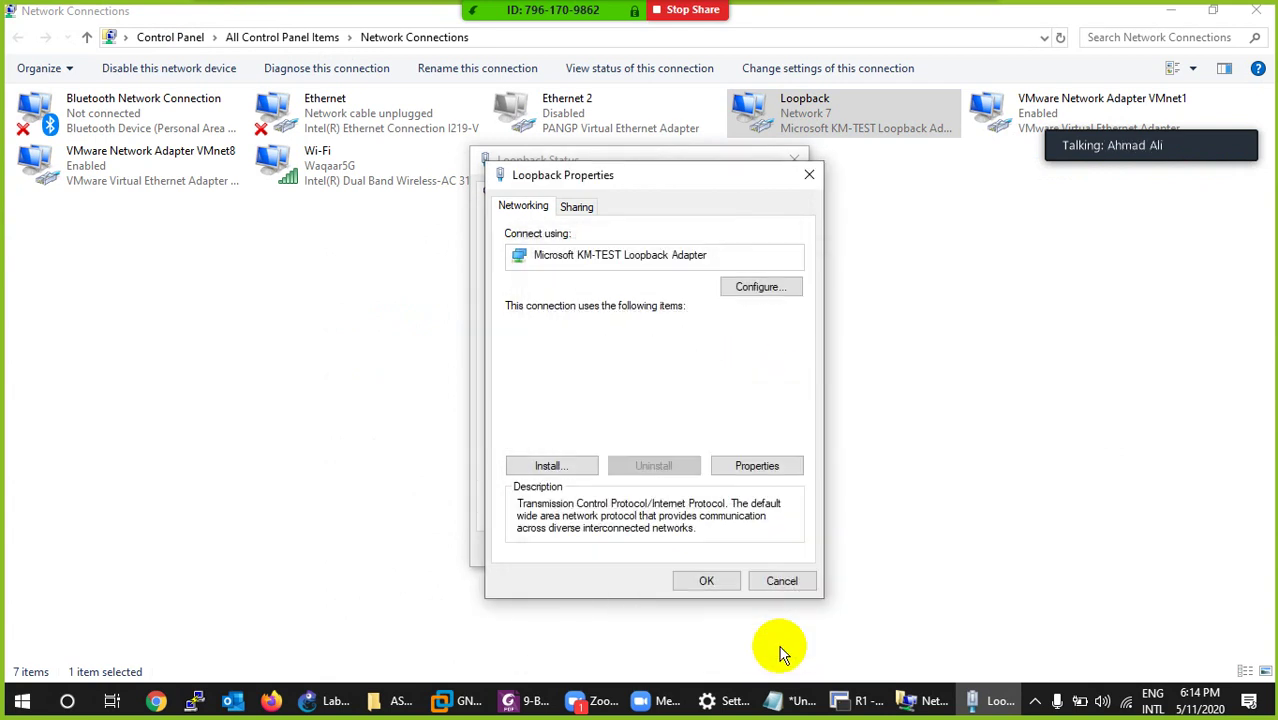
pyautogui.click(197, 700)
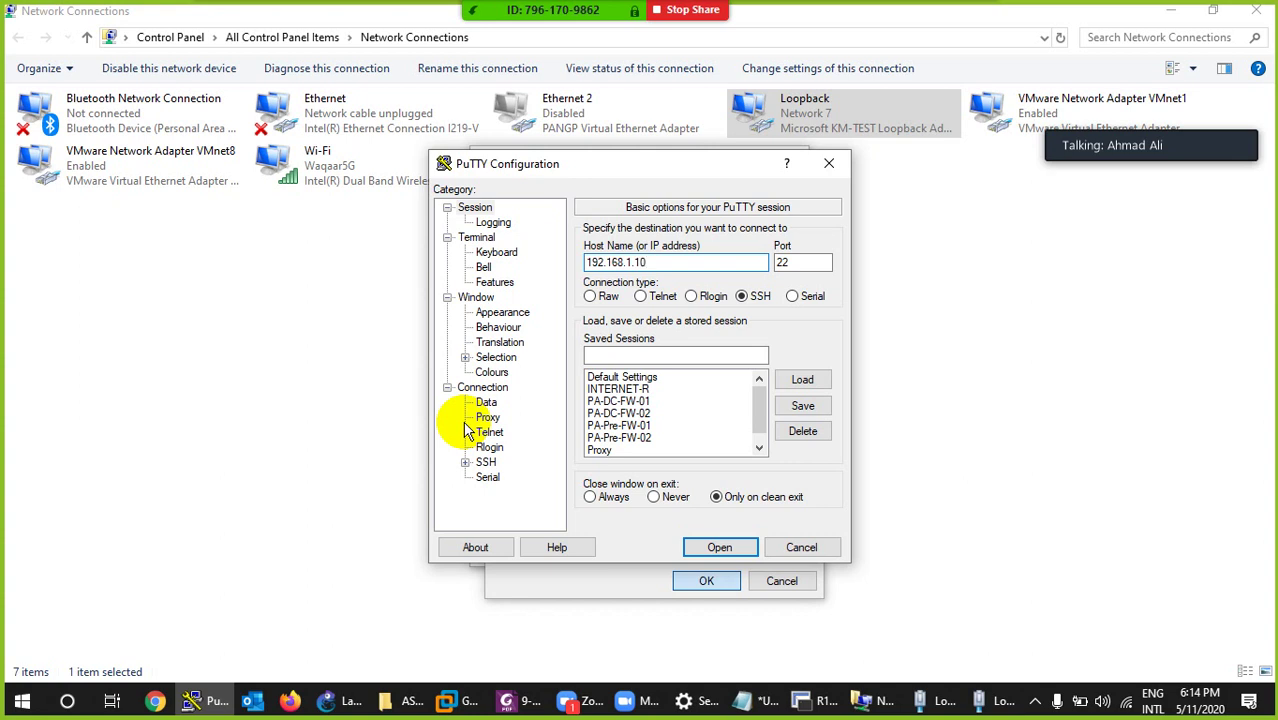
# - Retry Telnet to 192.168.1.10, then close the blank session window
pyautogui.click(640, 296)
pyautogui.click(712, 548)
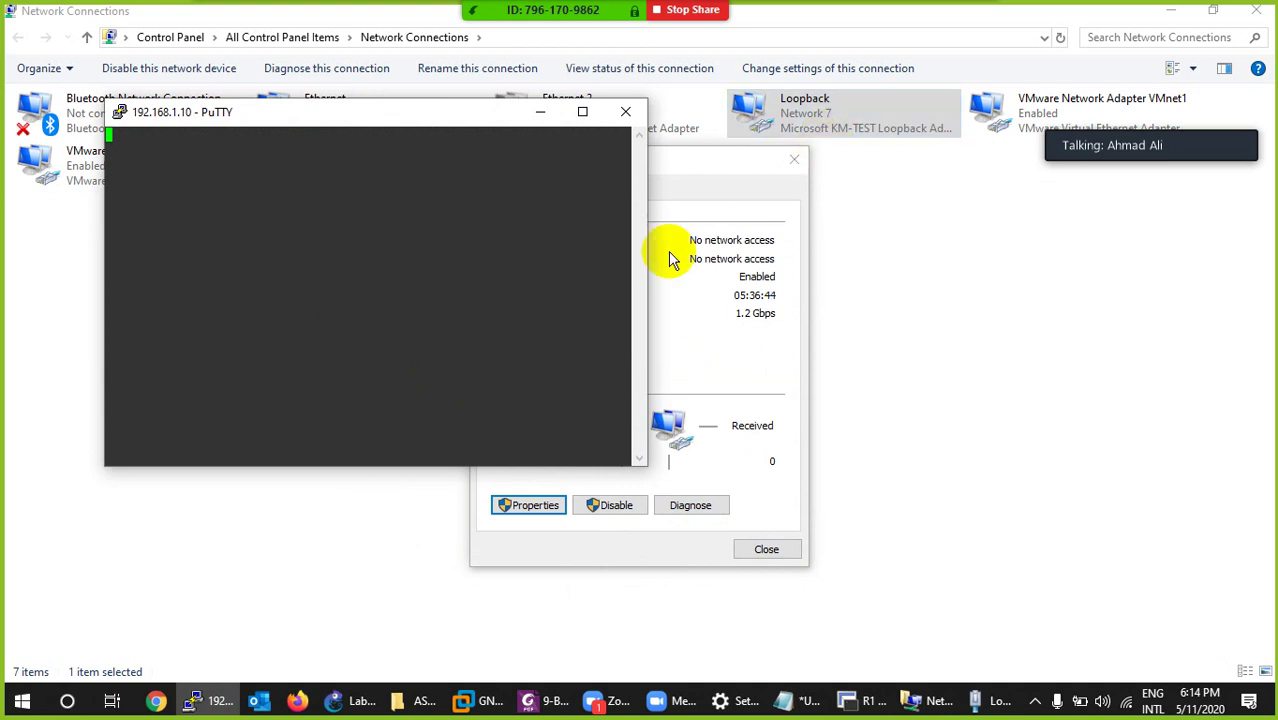
pyautogui.click(419, 271)
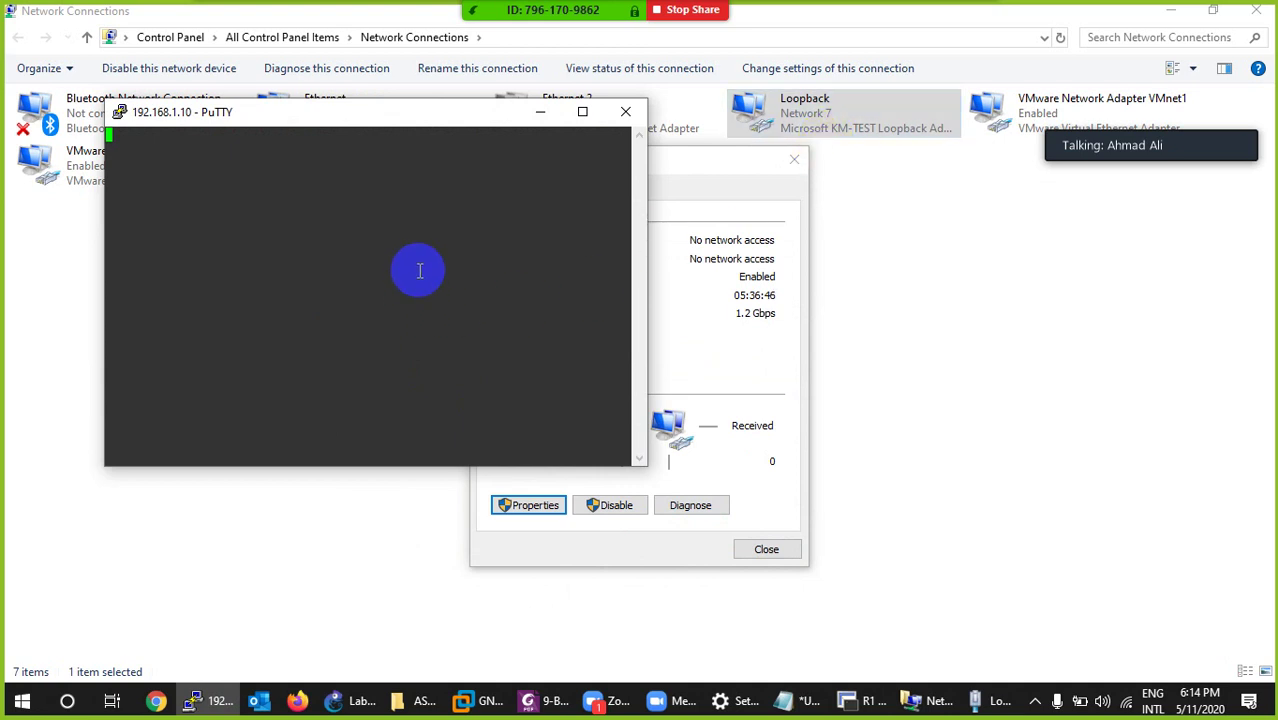
pyautogui.press('Return')
pyautogui.click(624, 112)
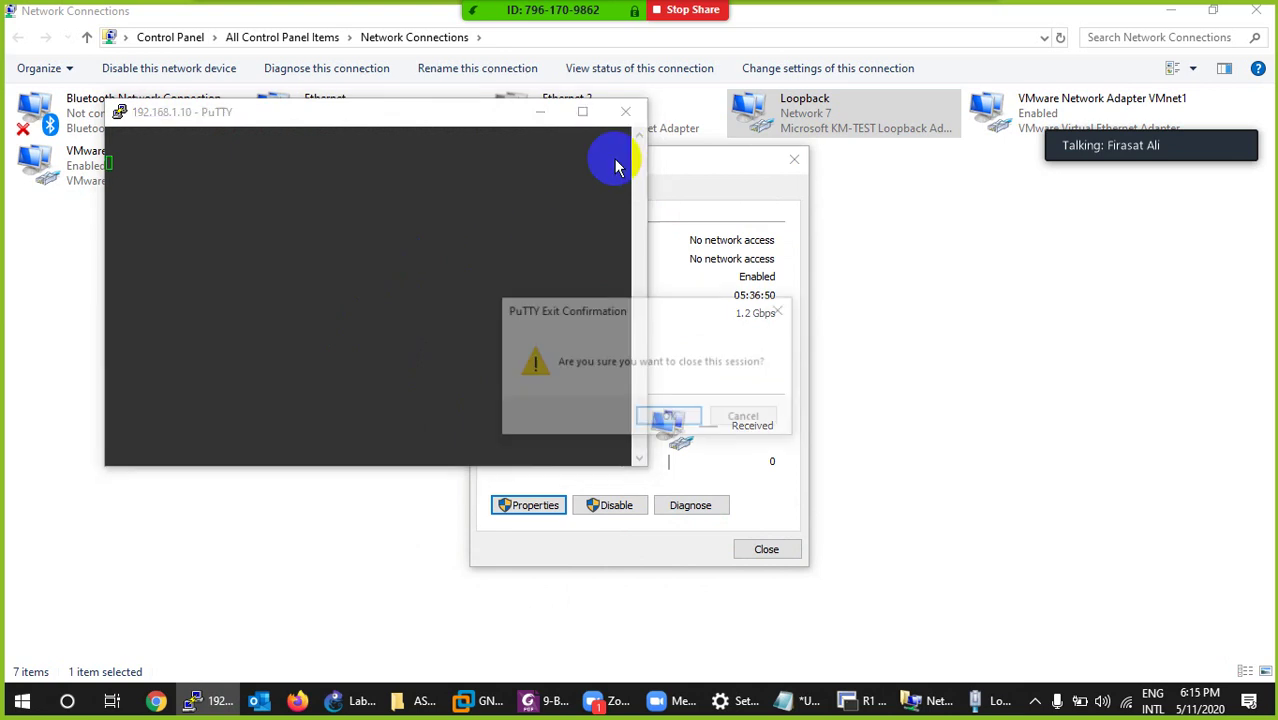
pyautogui.click(670, 418)
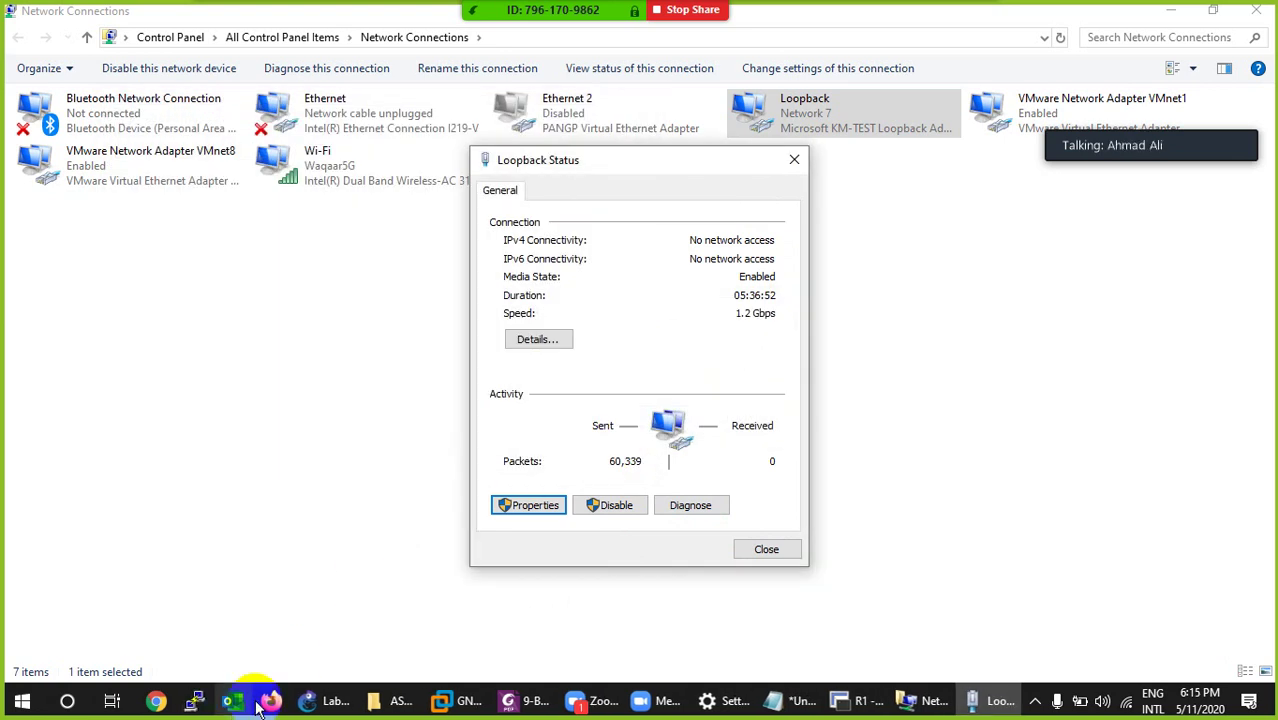
# - Confirm the Loopback now shows 192.168.1.1 and return to the R1 console
pyautogui.click(563, 340)
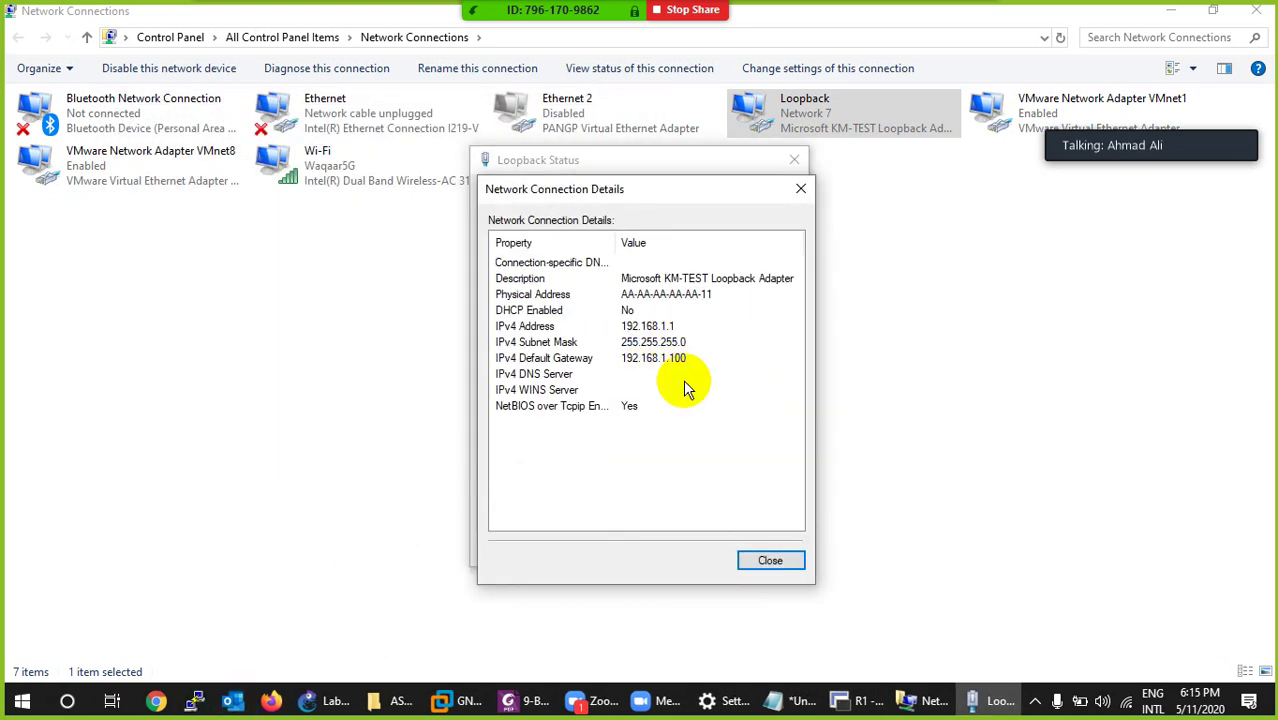
pyautogui.click(760, 563)
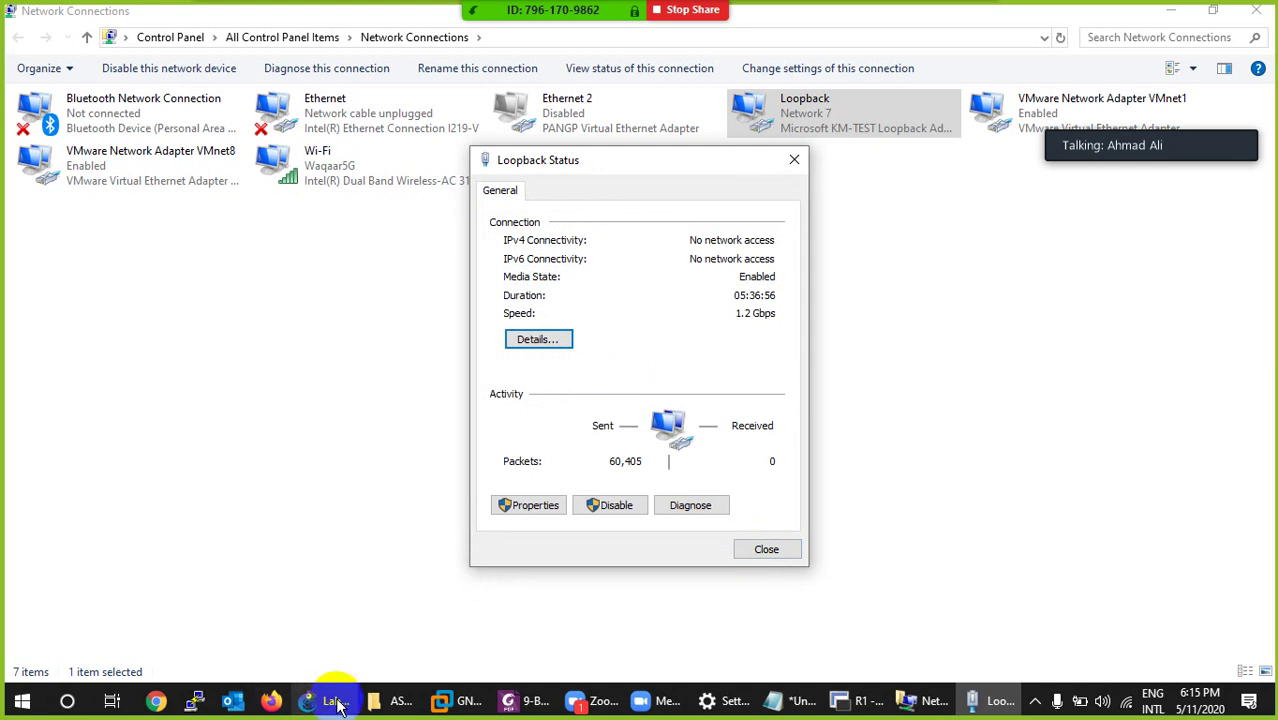
pyautogui.click(797, 705)
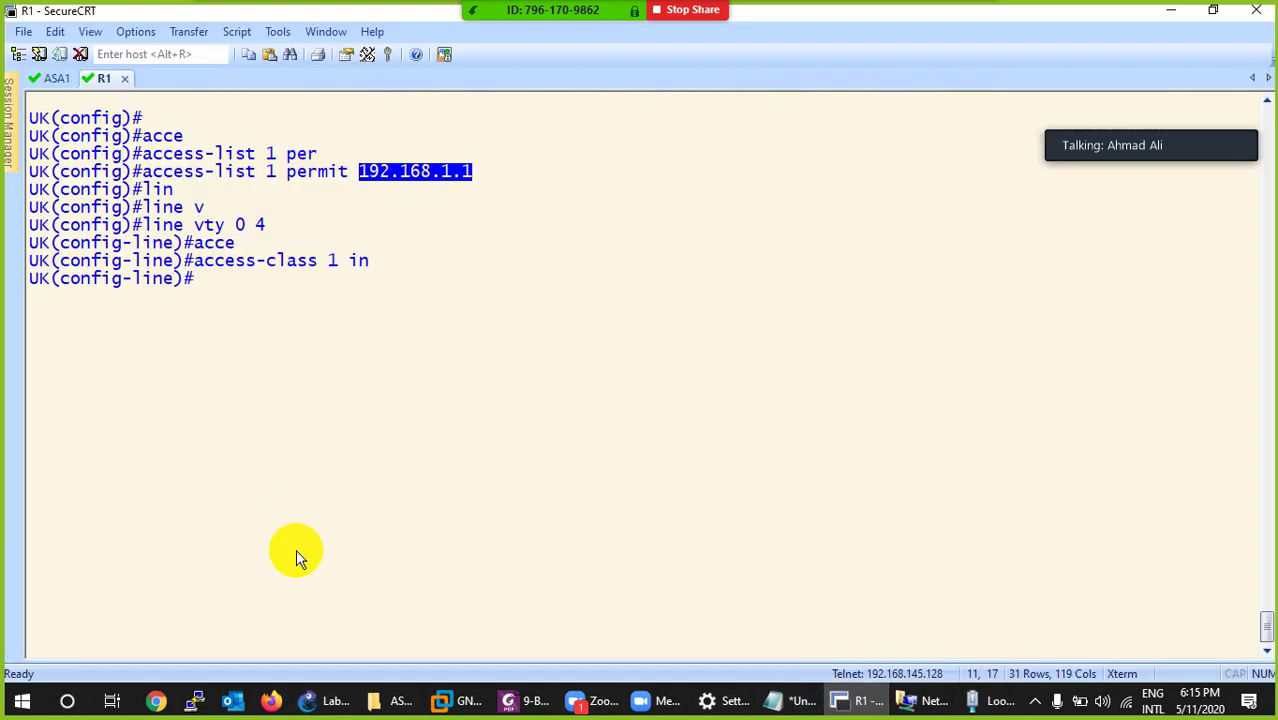
# - List R1's interface addresses and copy 192.168.1.10 into a new PuTTY session as the host
pyautogui.write('do show ip')
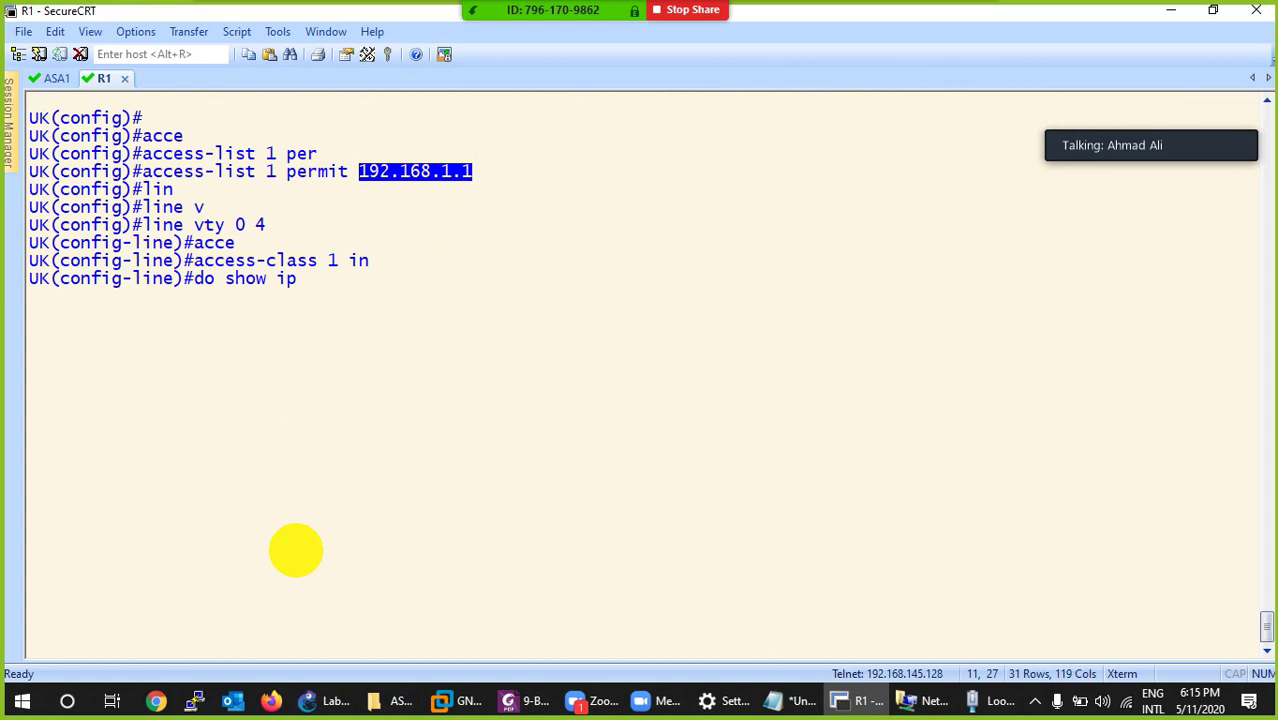
pyautogui.write(' int br')
pyautogui.press('Return')
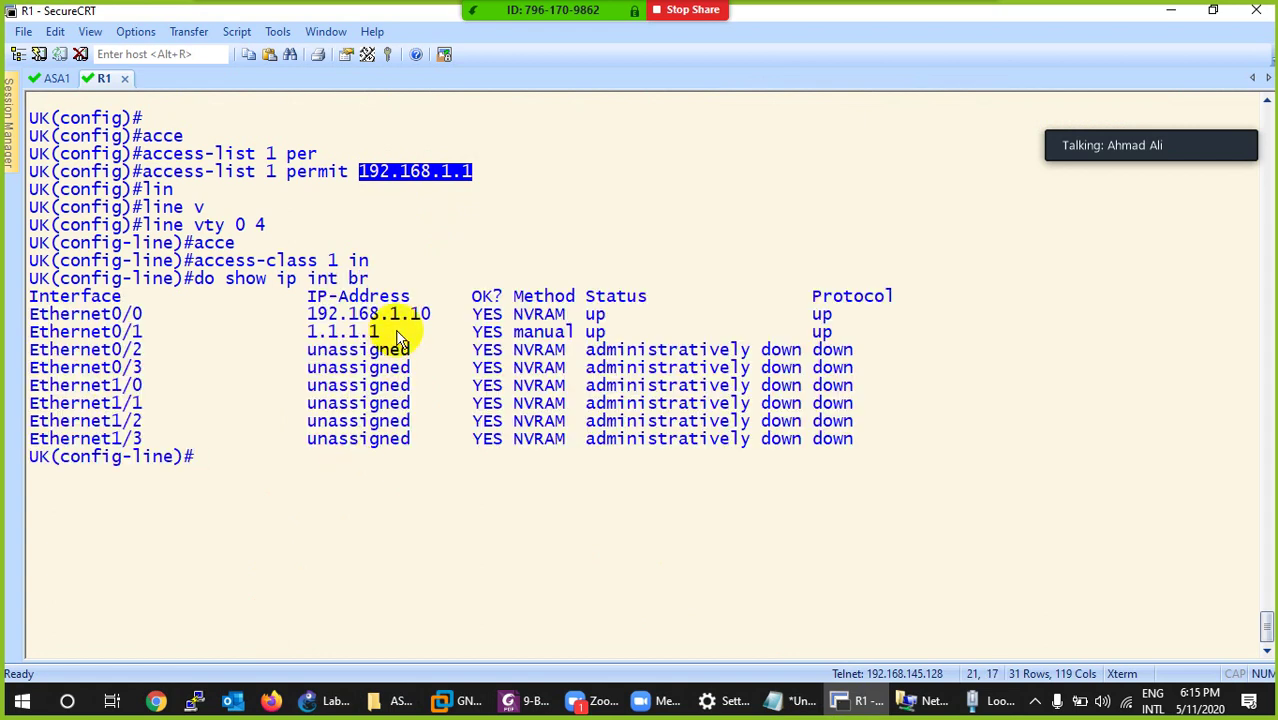
pyautogui.moveTo(440, 314); pyautogui.dragTo(312, 314)
pyautogui.hotkey('ctrl', 'c')
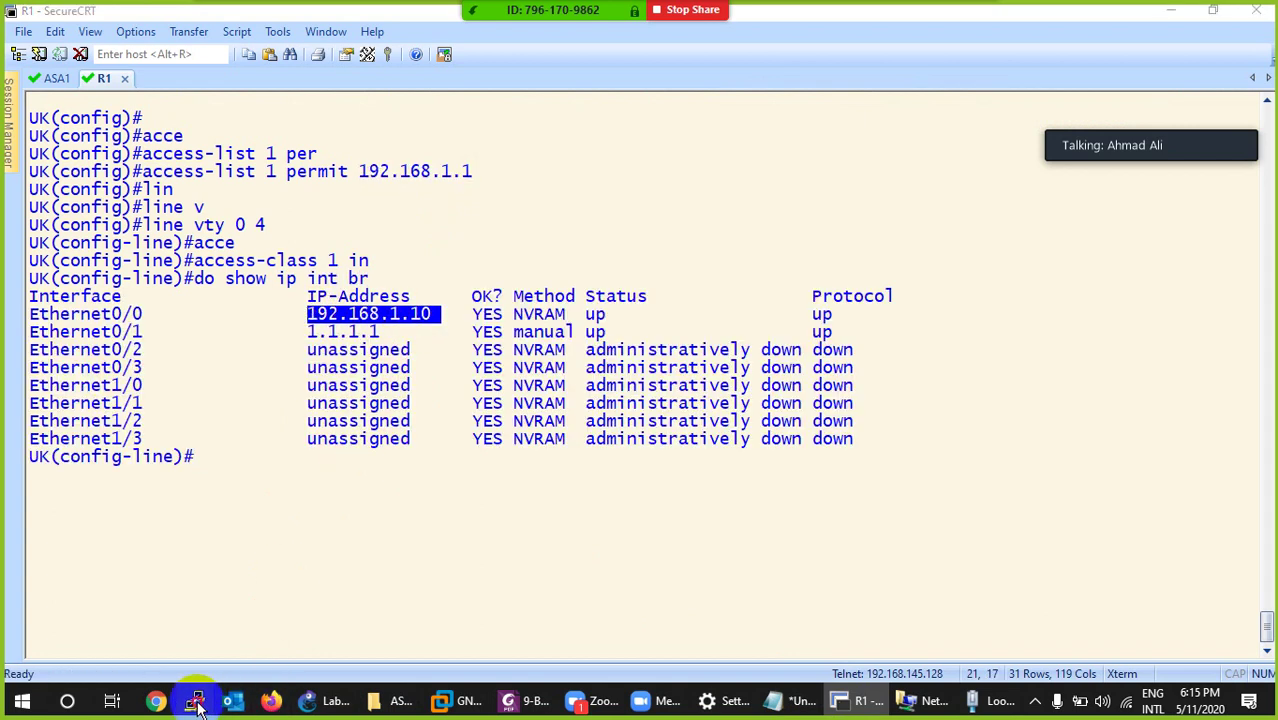
pyautogui.click(194, 698)
pyautogui.hotkey('ctrl', 'v')
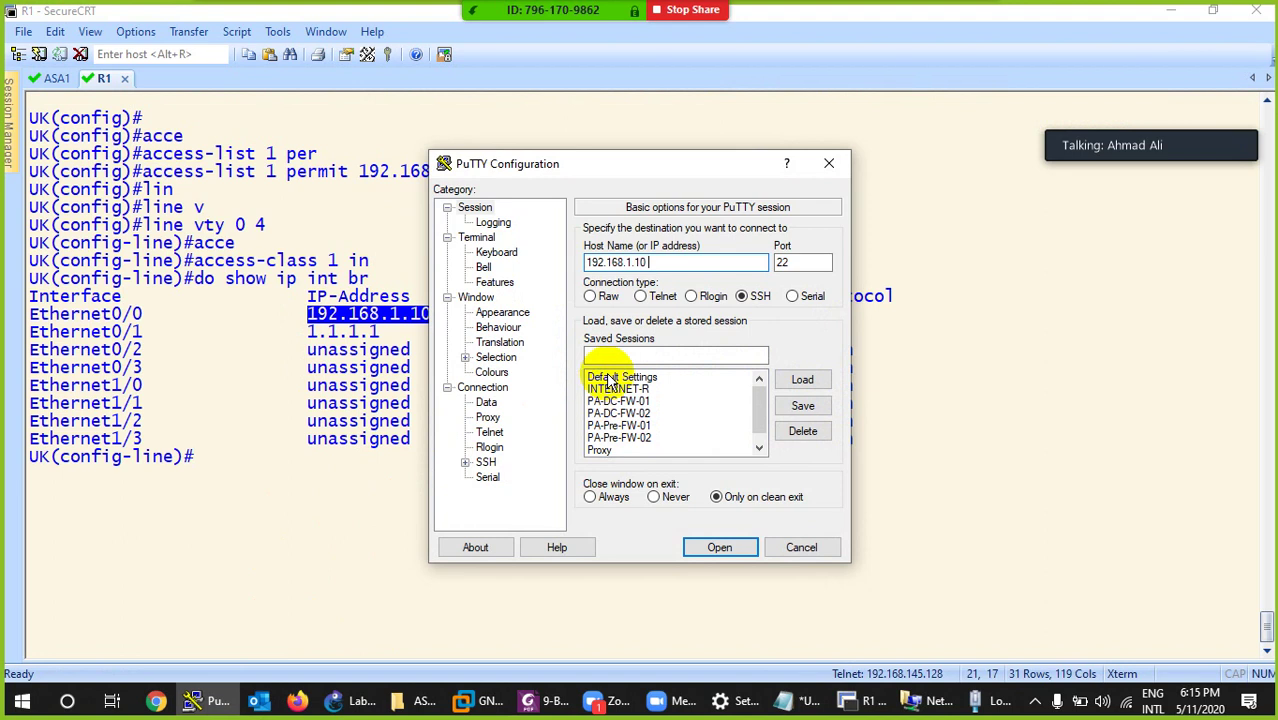
# - Telnet to 192.168.1.10, reach the UK> prompt, close PuTTY, and bring up Loopback Status
pyautogui.click(640, 296)
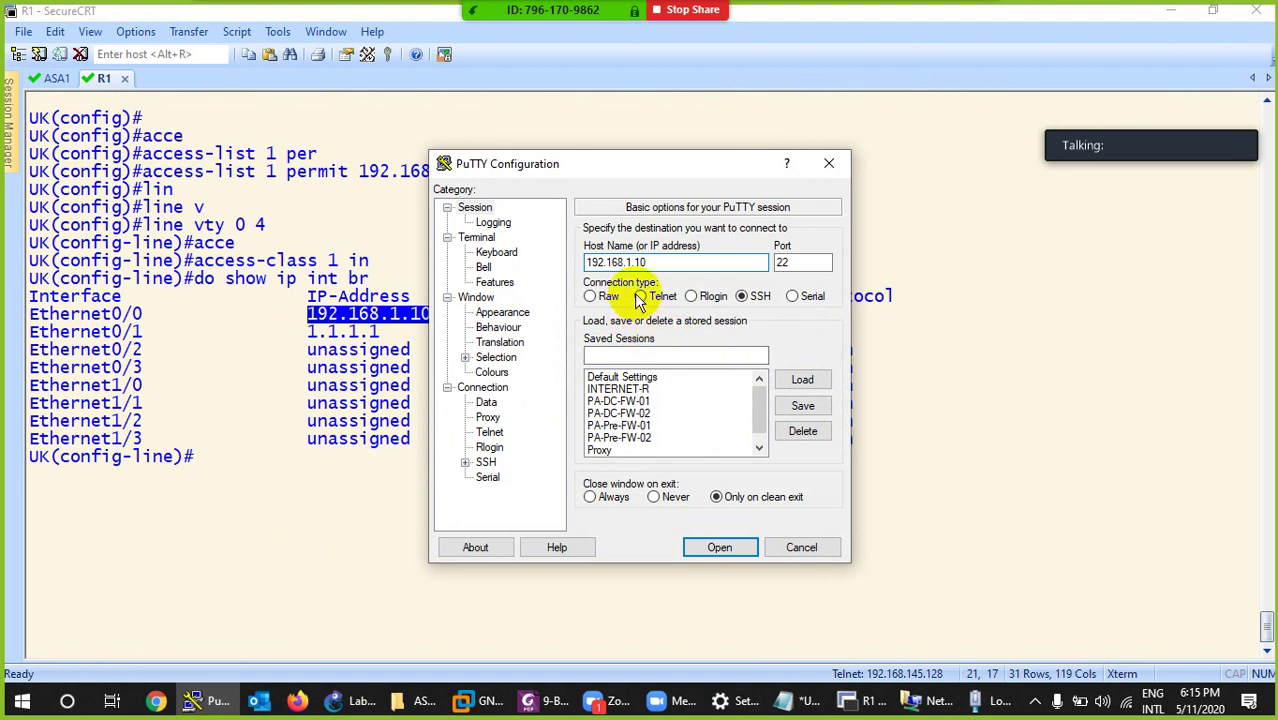
pyautogui.click(720, 547)
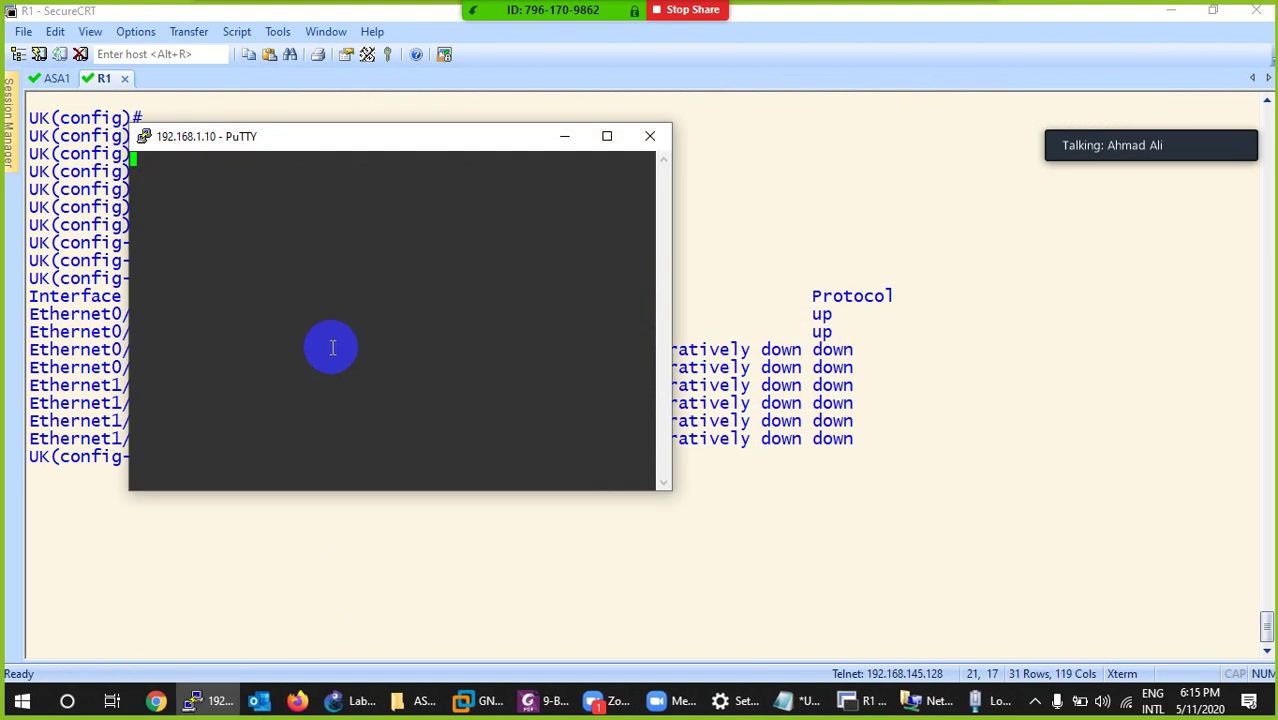
pyautogui.moveTo(331, 157); pyautogui.dragTo(563, 164)
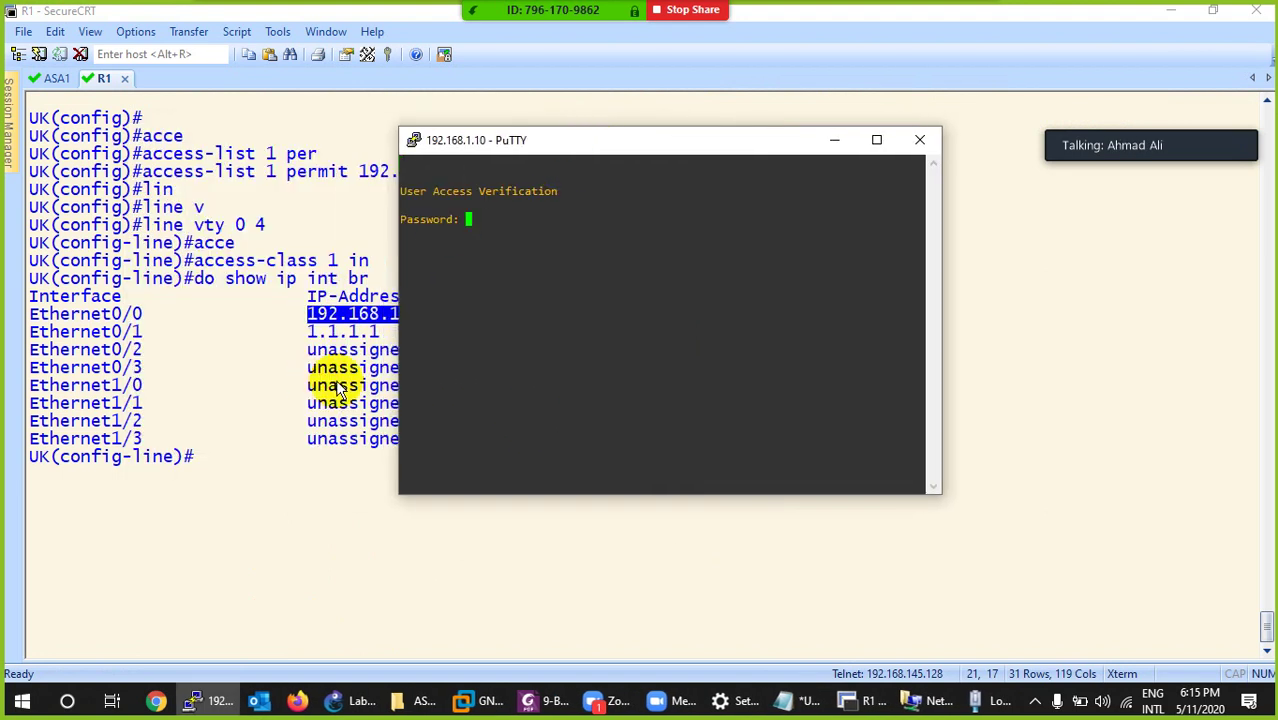
pyautogui.click(496, 325)
pyautogui.press('Return')
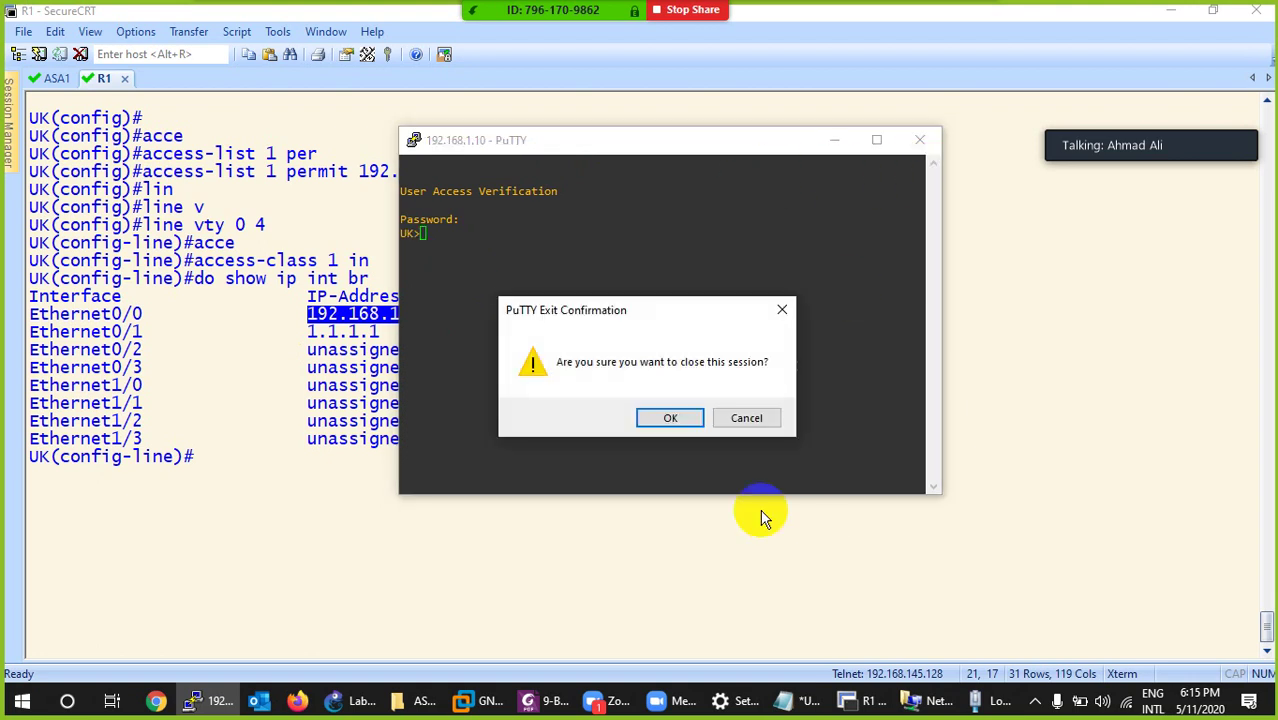
pyautogui.click(669, 416)
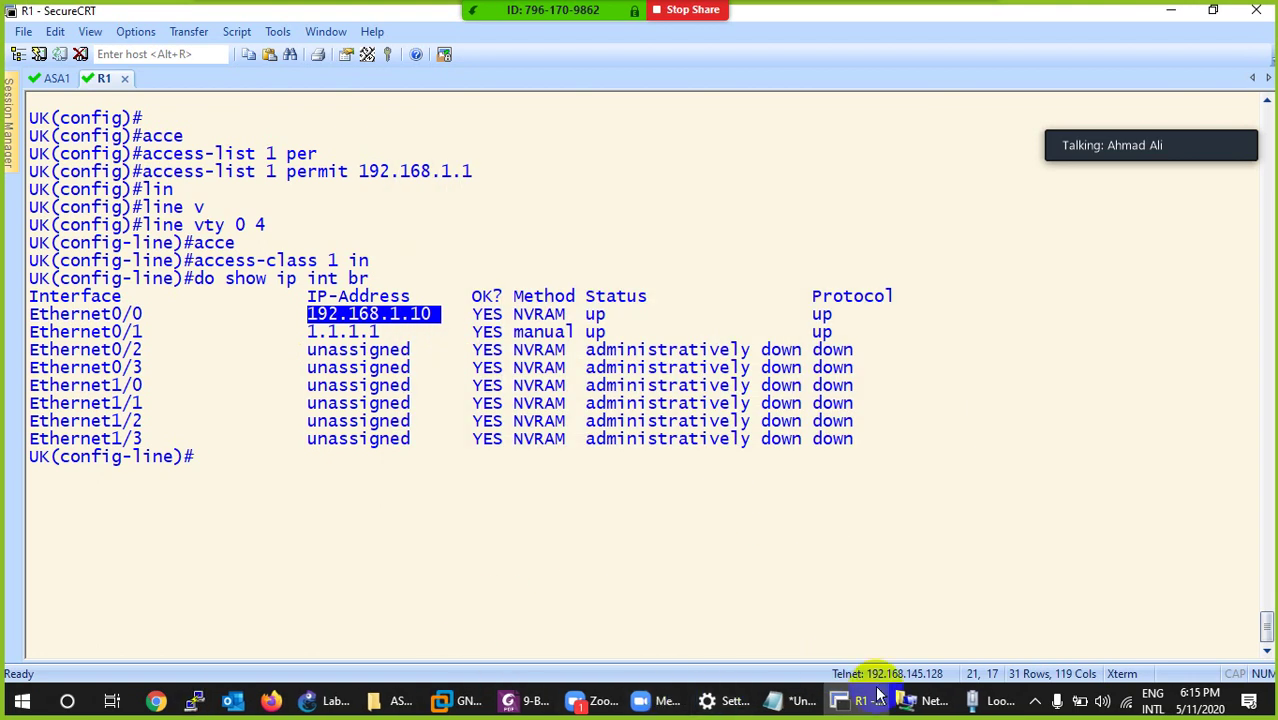
pyautogui.click(920, 700)
pyautogui.click(993, 697)
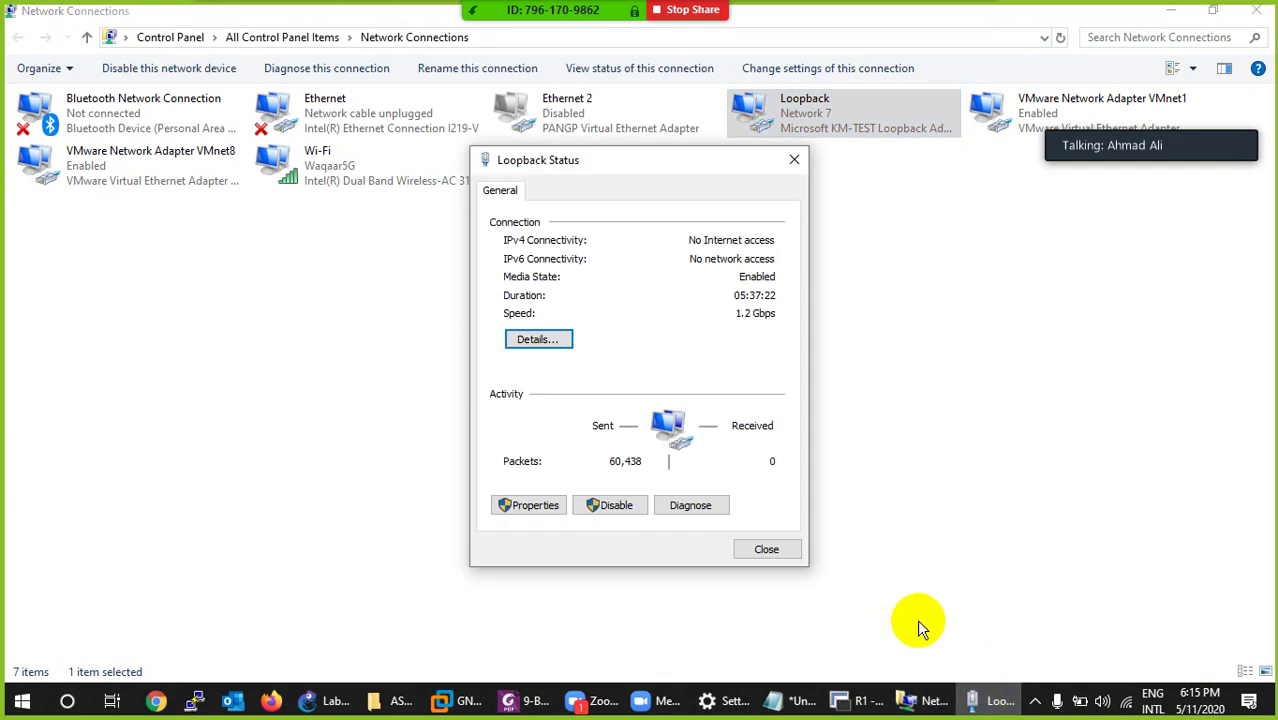
# - Review the Loopback IPv4 settings (192.168.1.50, gateway 192.168.1.100), then close every dialog and Network Connections
pyautogui.click(537, 507)
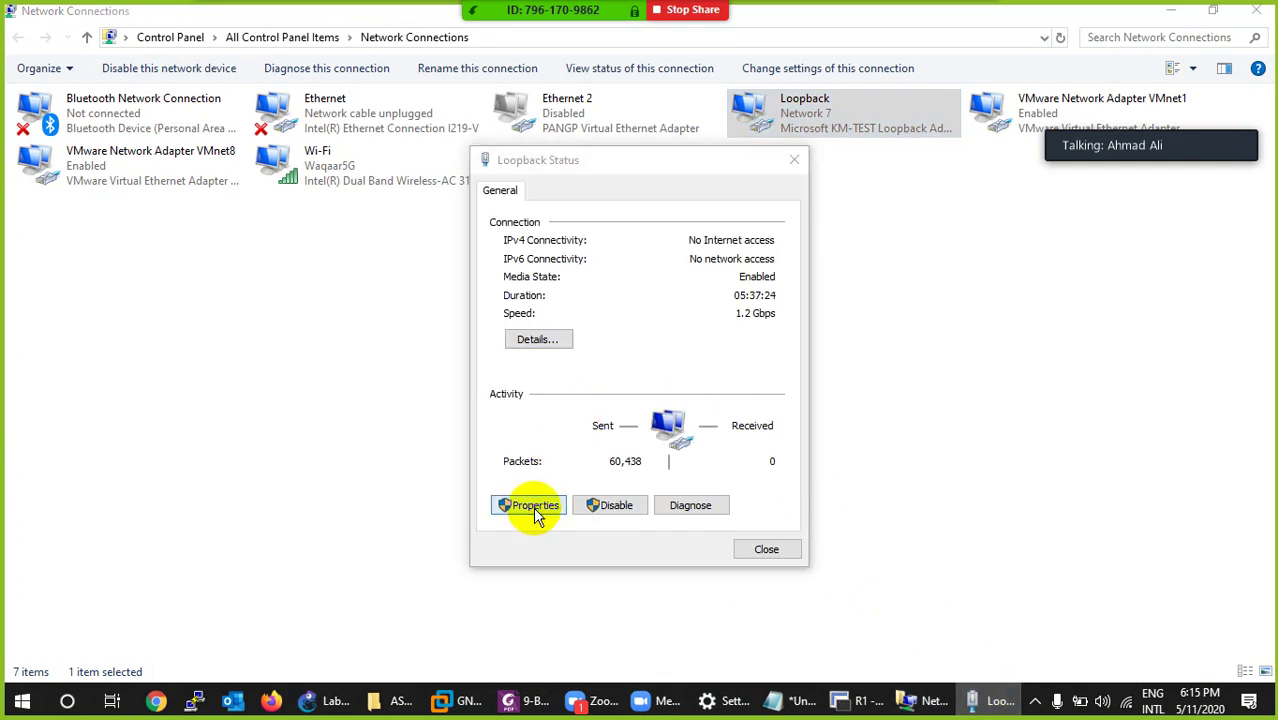
pyautogui.scroll(-1, 593, 412)
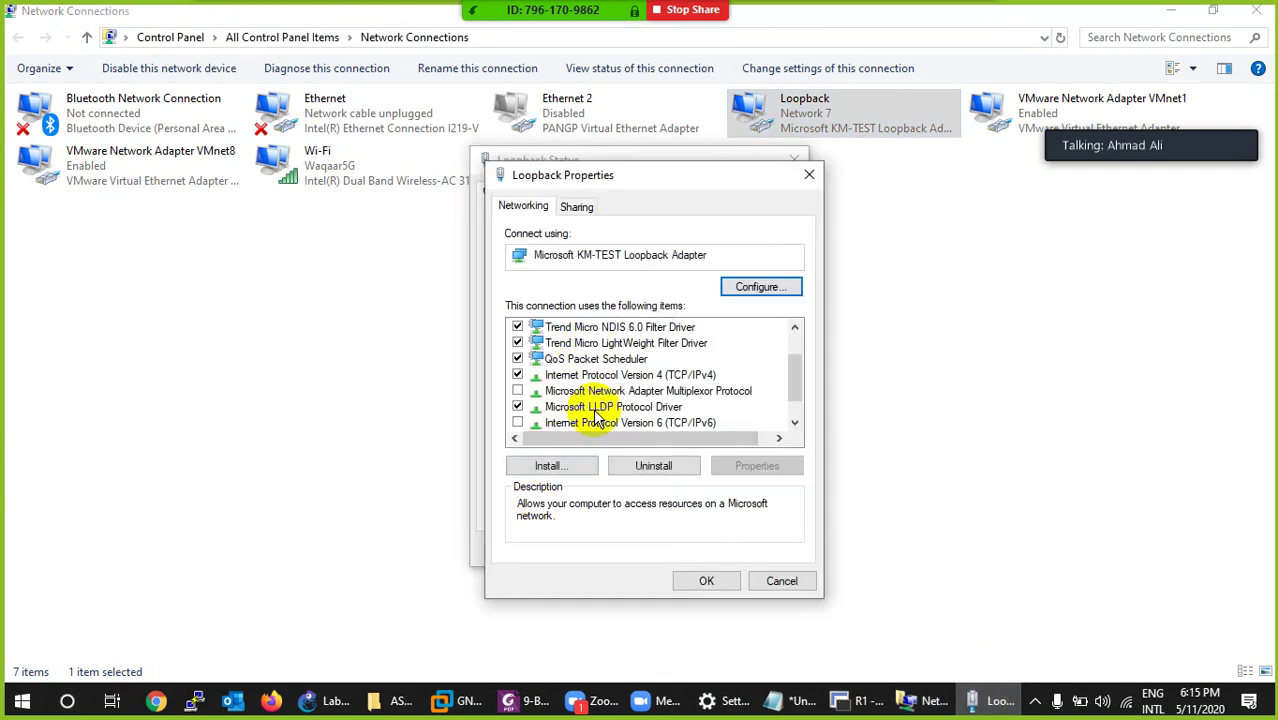
pyautogui.doubleClick(617, 377)
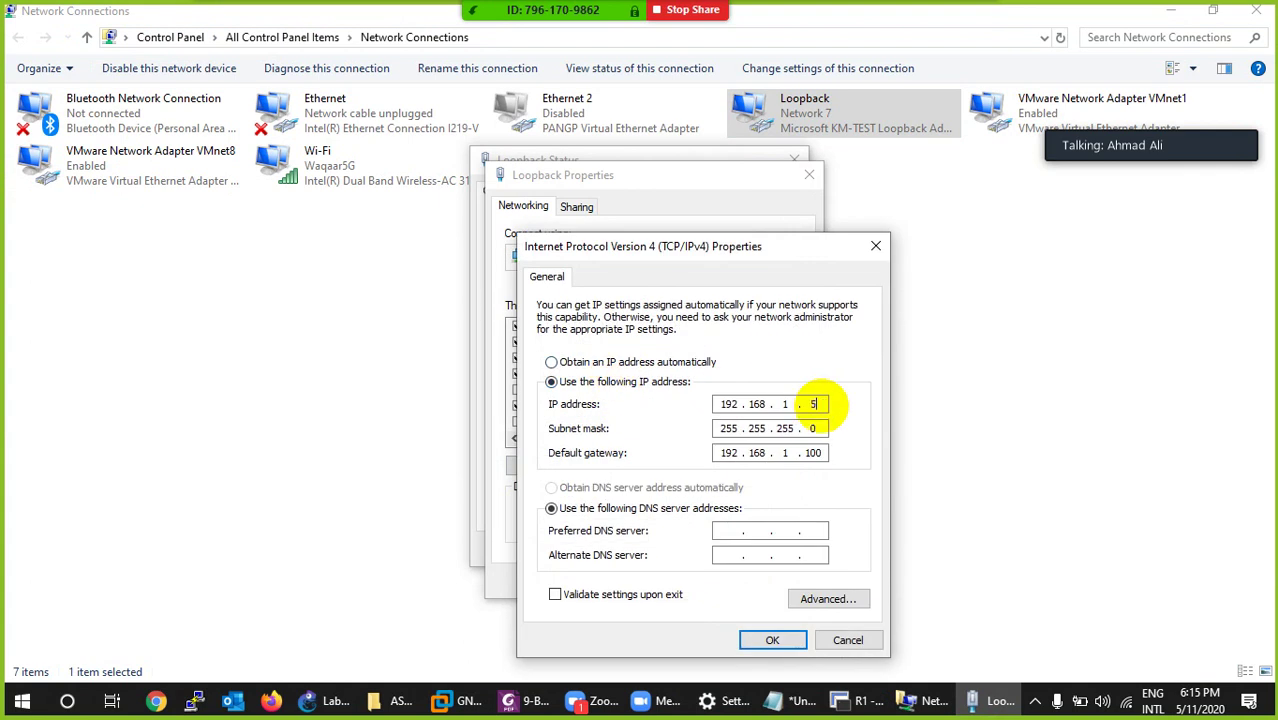
pyautogui.click(762, 639)
pyautogui.click(706, 581)
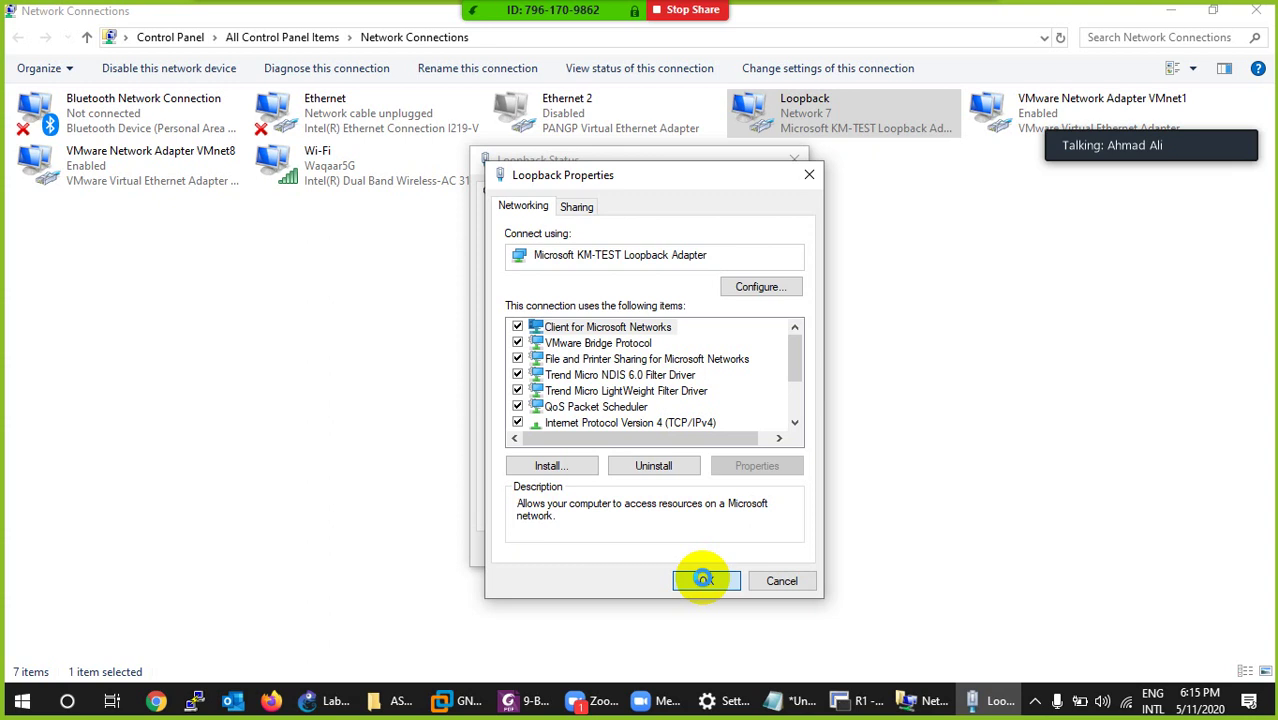
pyautogui.click(780, 560)
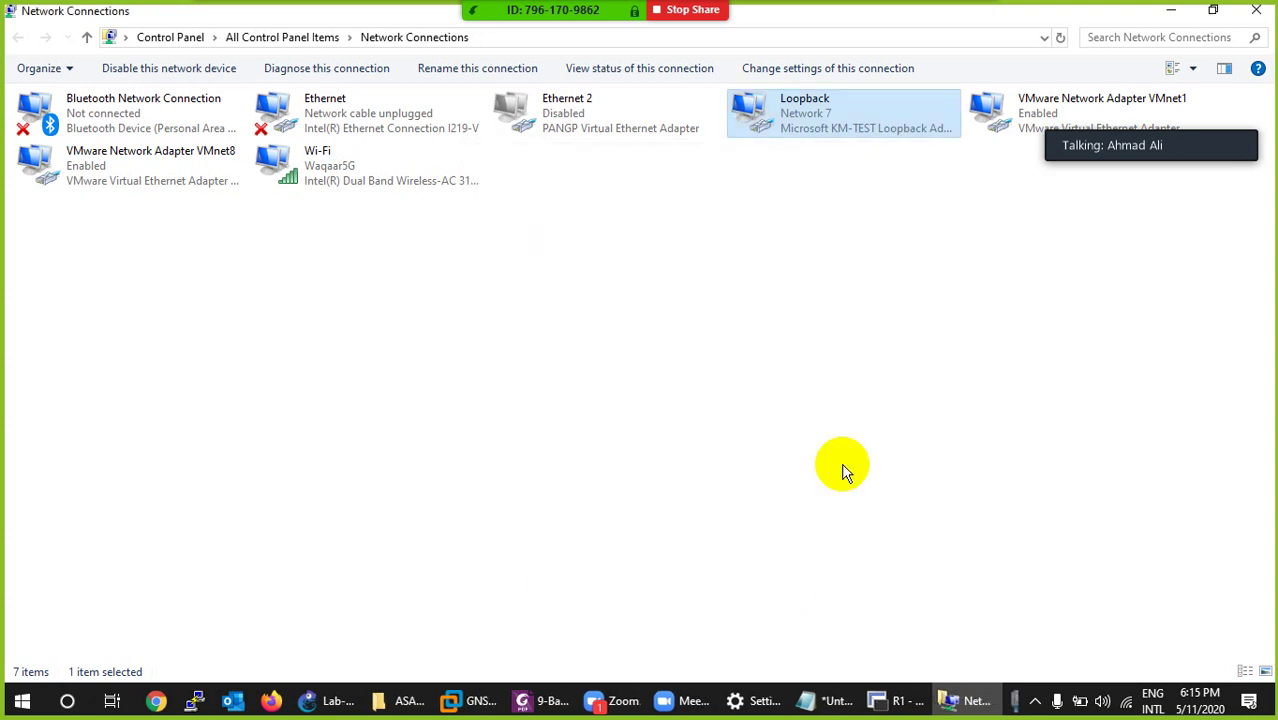
pyautogui.click(1252, 12)
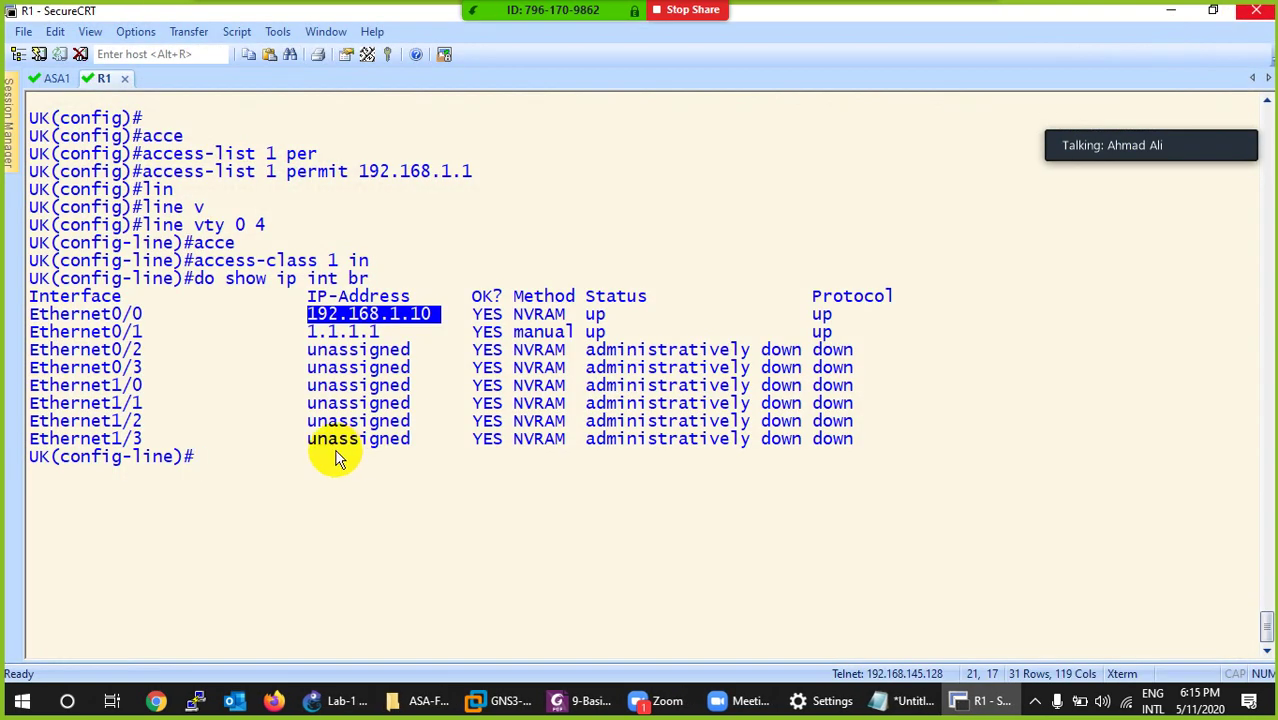
# - Select the permitted address 192.168.1.1 in R1's access list and switch to the ASA1 session
pyautogui.click(460, 172)
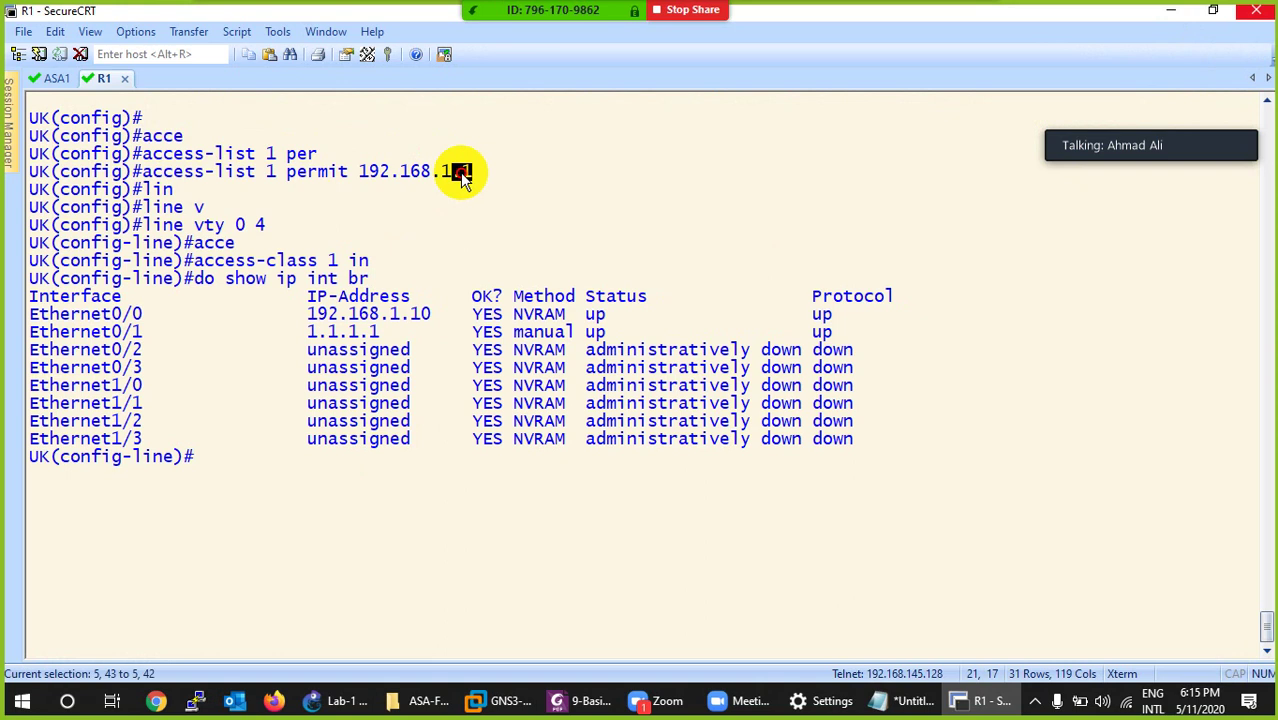
pyautogui.moveTo(460, 172); pyautogui.dragTo(360, 172)
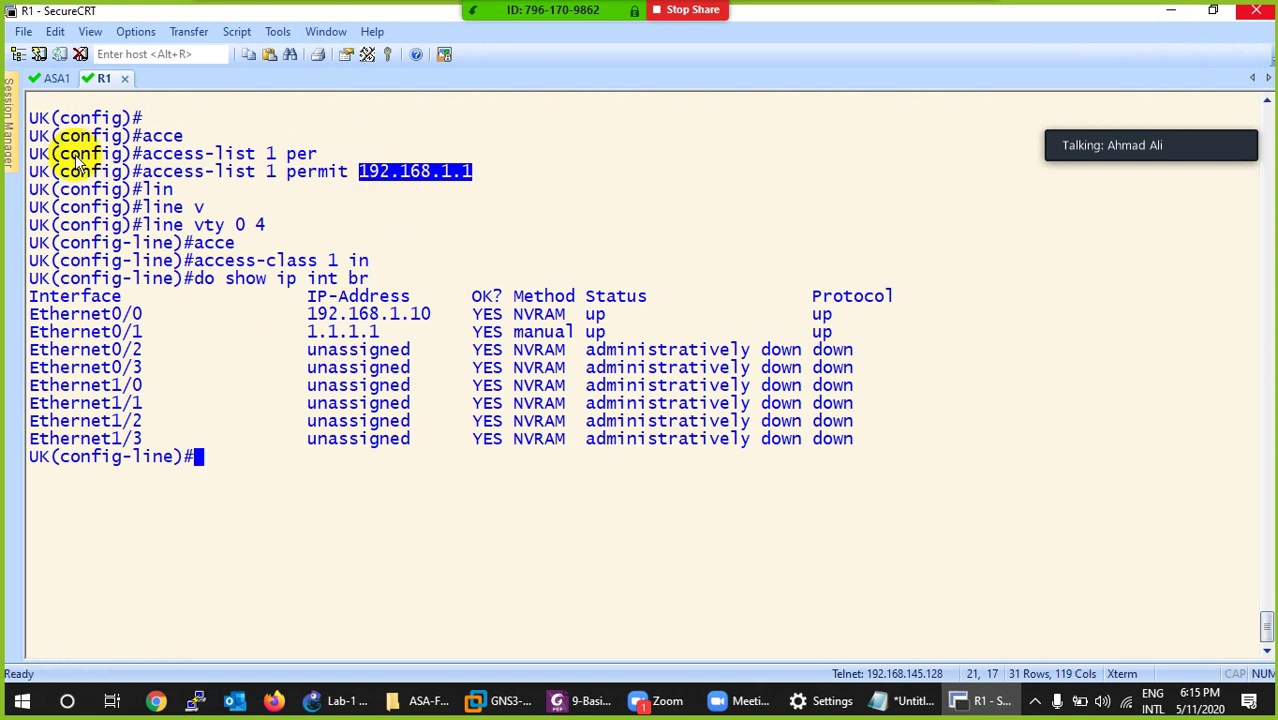
pyautogui.click(40, 79)
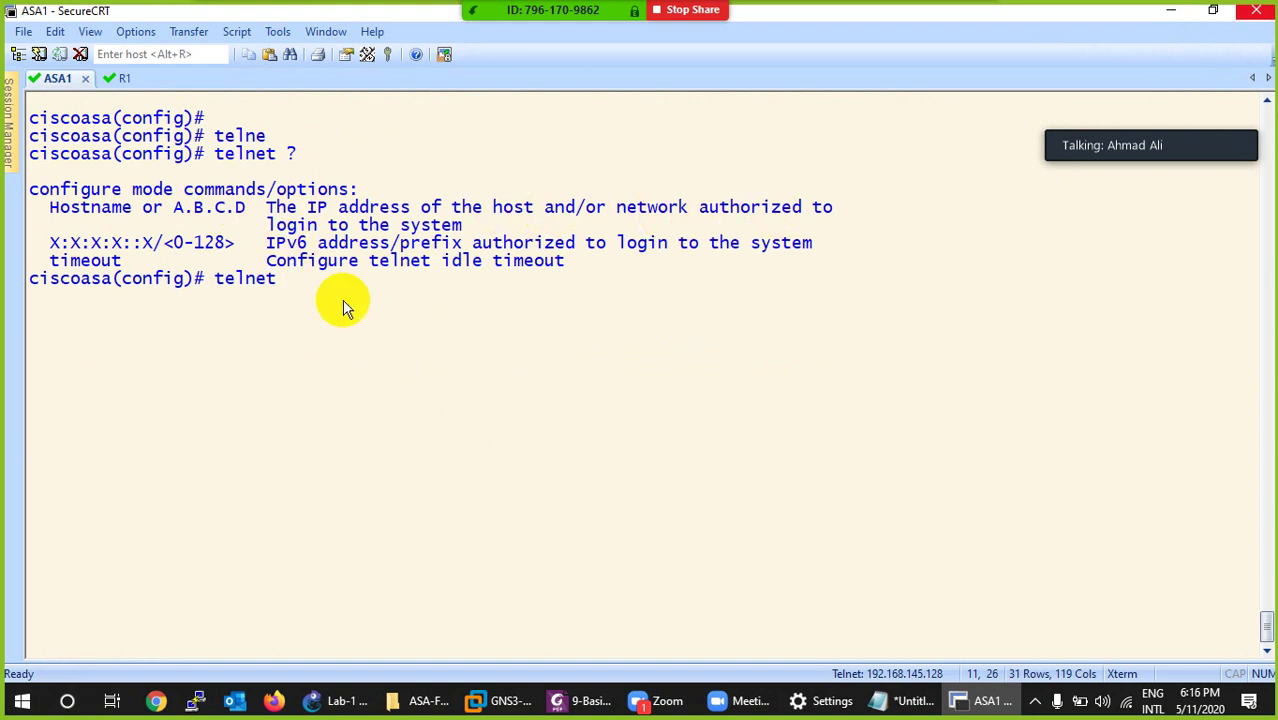
# - Enter 'telnet 192.168.1.50 255.255.255.255 inside' on the ASA, then glance at the GNS3 topology
pyautogui.write('192.168.1.50')
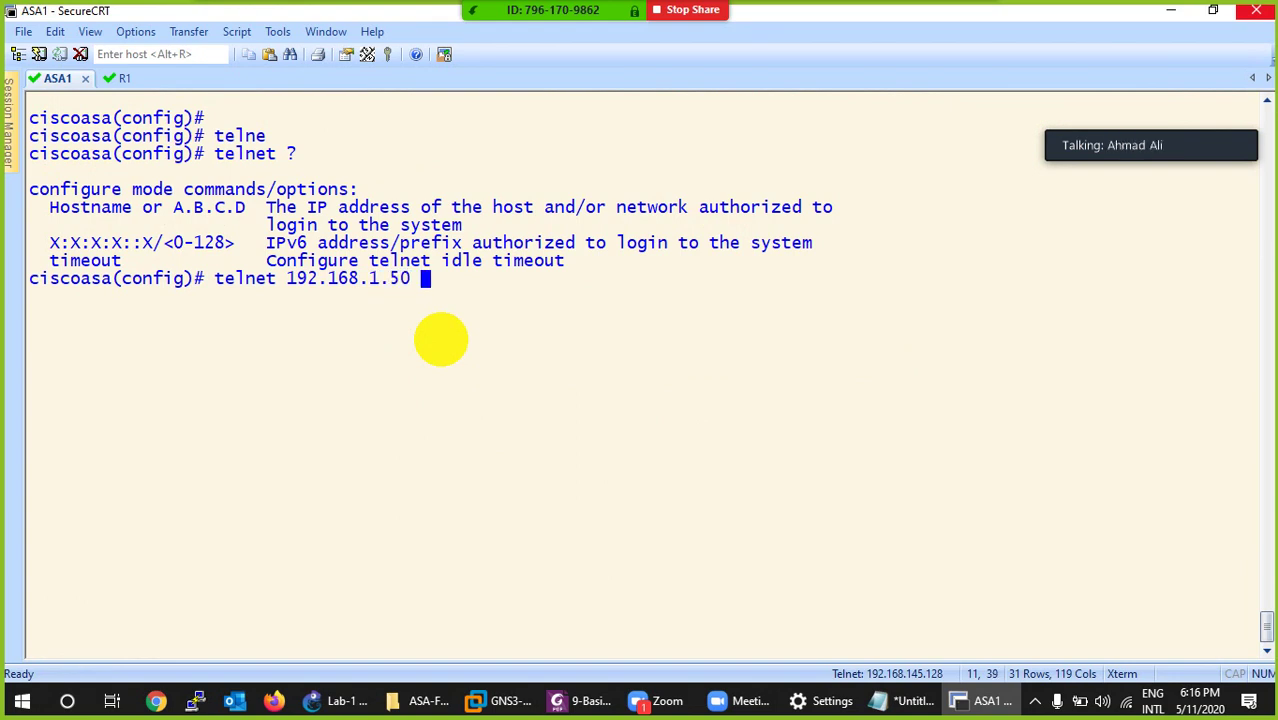
pyautogui.press('Tab')
pyautogui.write('s')
pyautogui.press('Tab')
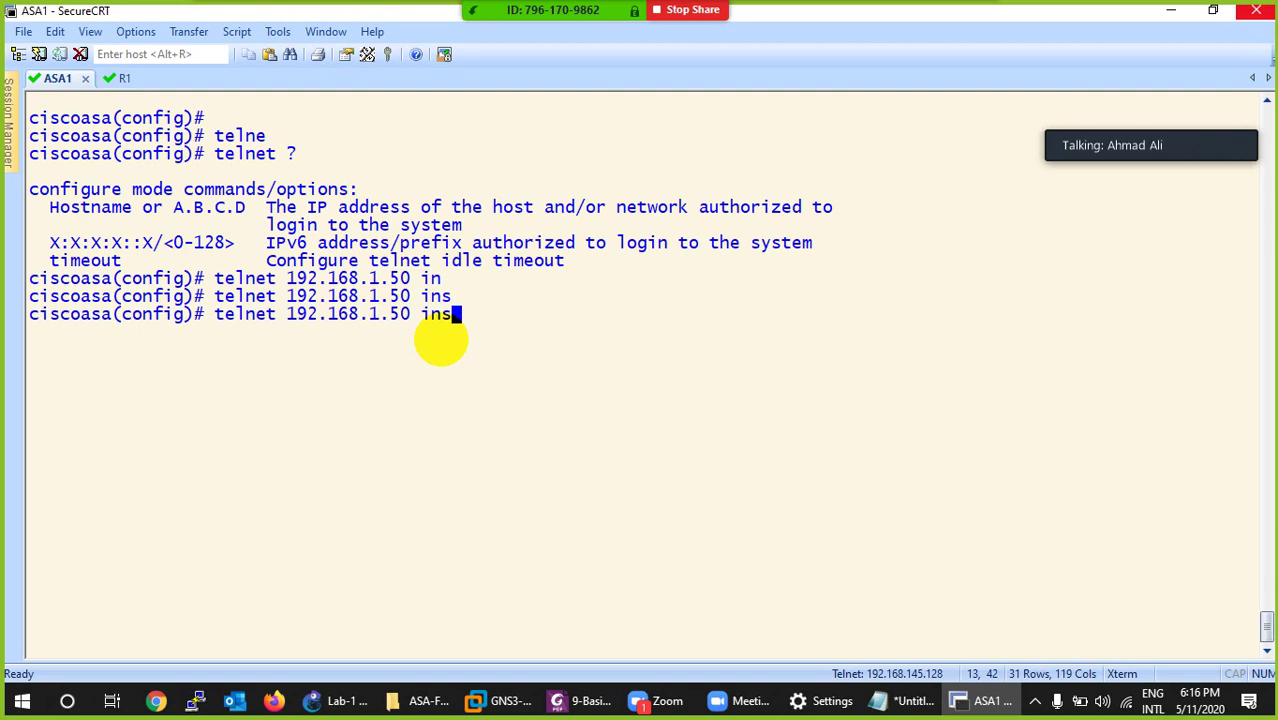
pyautogui.press('BackSpace')
pyautogui.press('BackSpace')
pyautogui.press('BackSpace')
pyautogui.write('?')
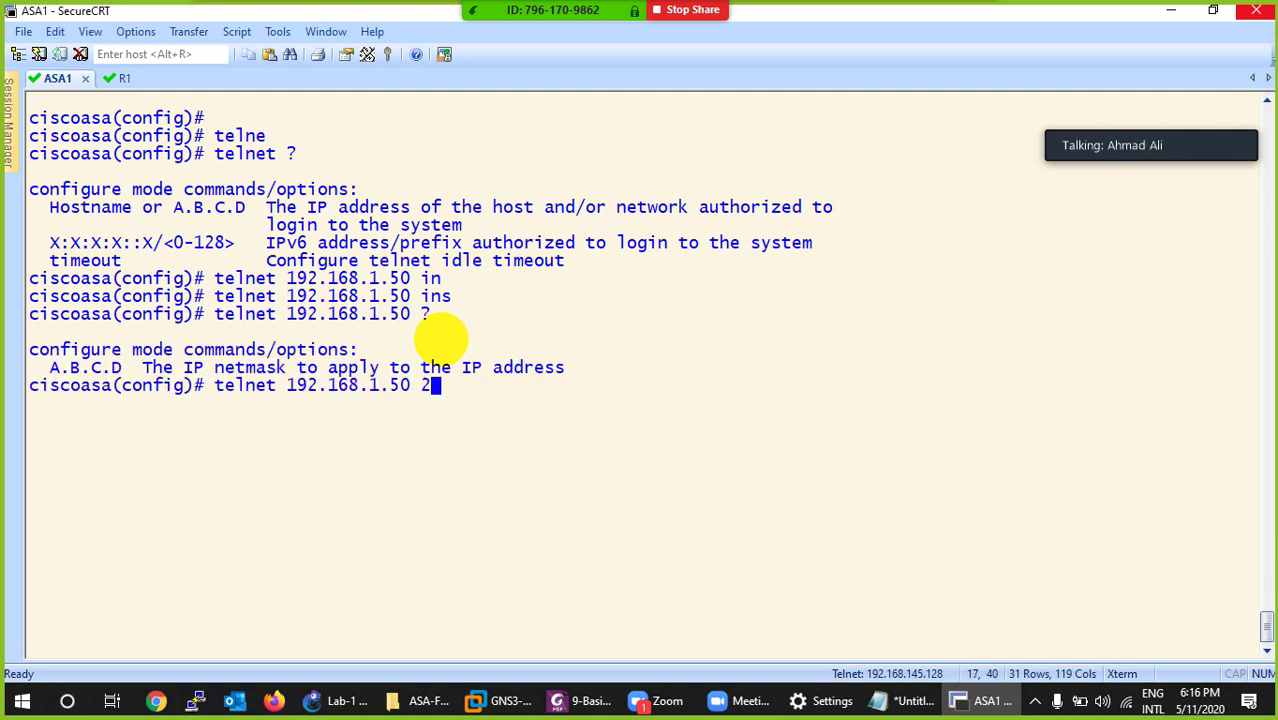
pyautogui.write('26')
pyautogui.press('BackSpace')
pyautogui.write('55.255.255.25')
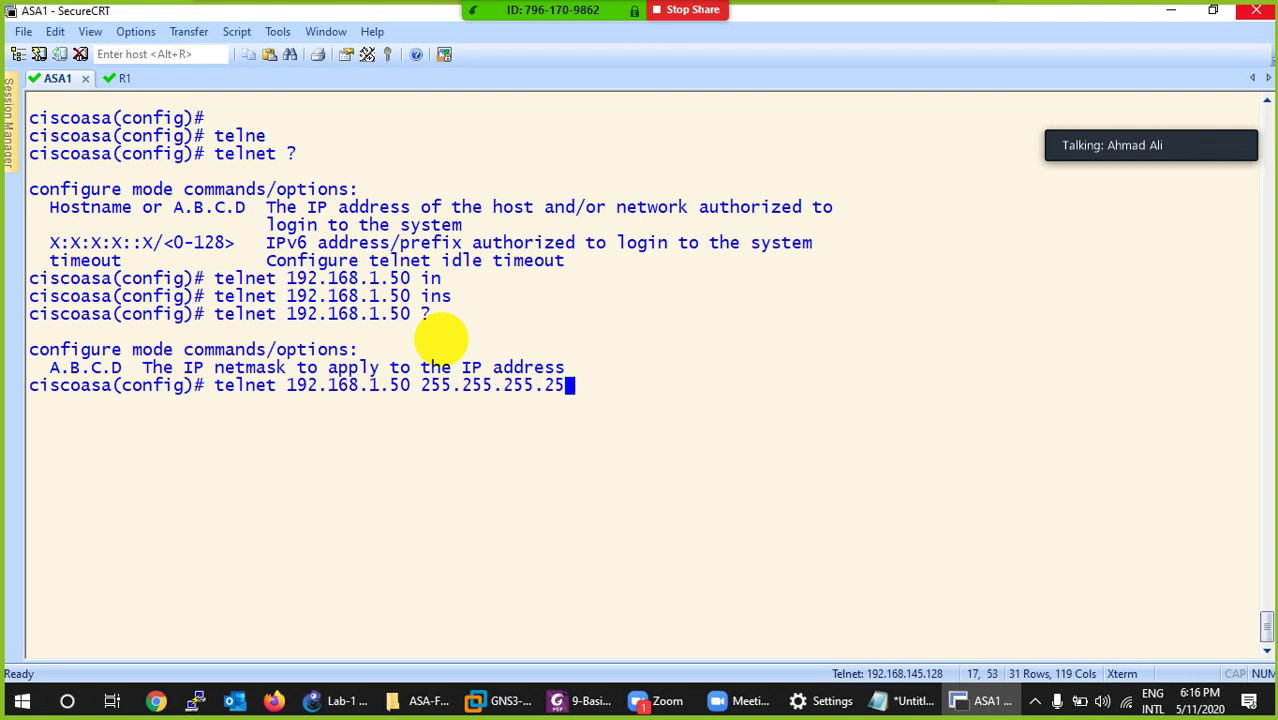
pyautogui.write('5 in')
pyautogui.press('Tab')
pyautogui.press('Return')
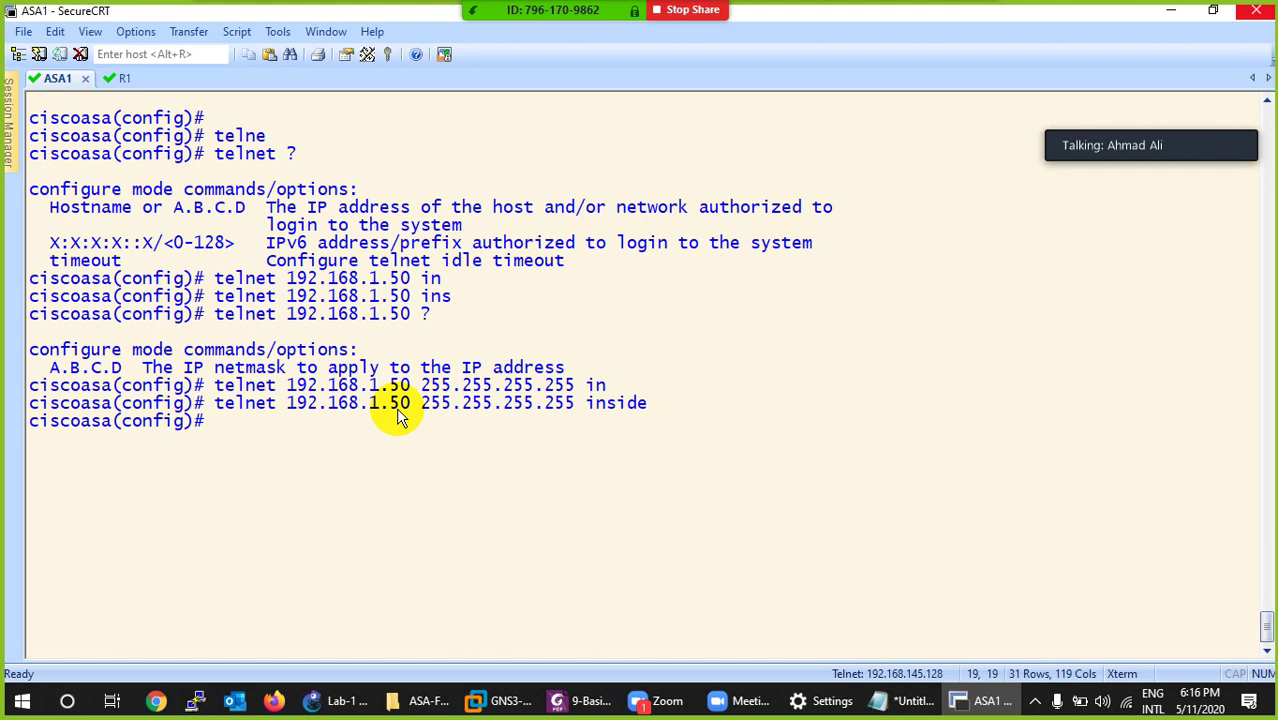
pyautogui.click(338, 700)
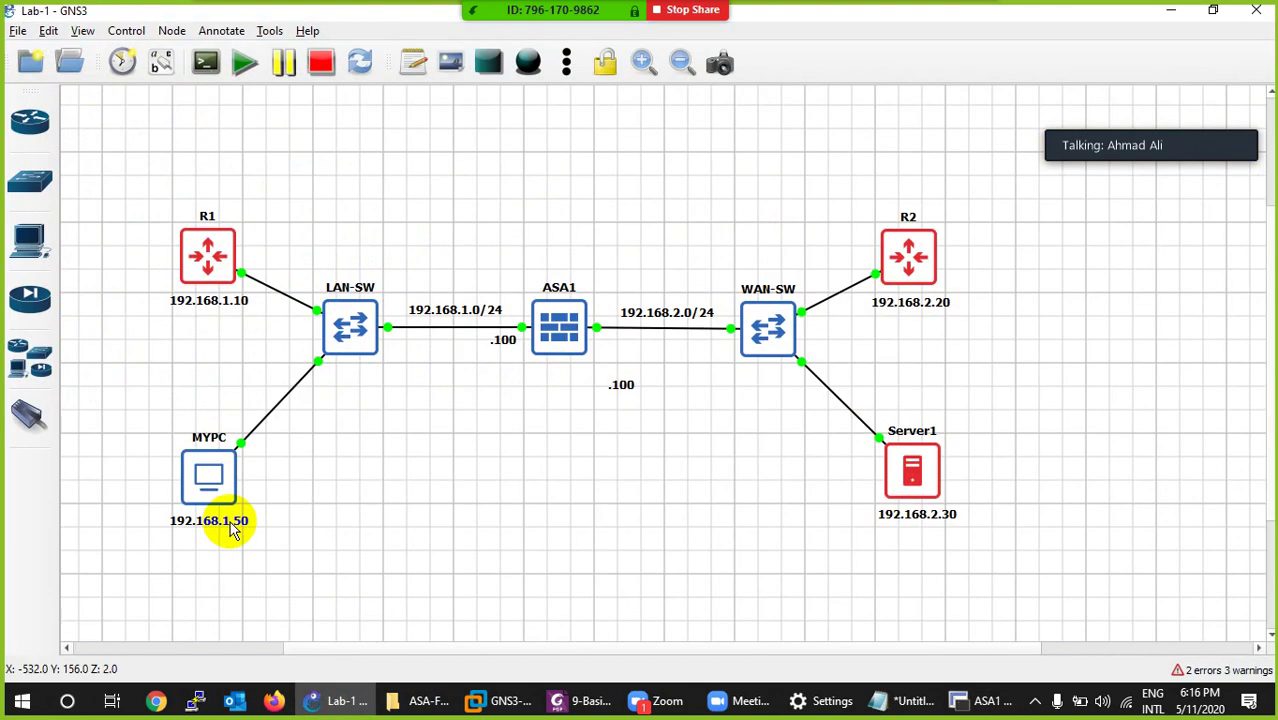
pyautogui.click(338, 698)
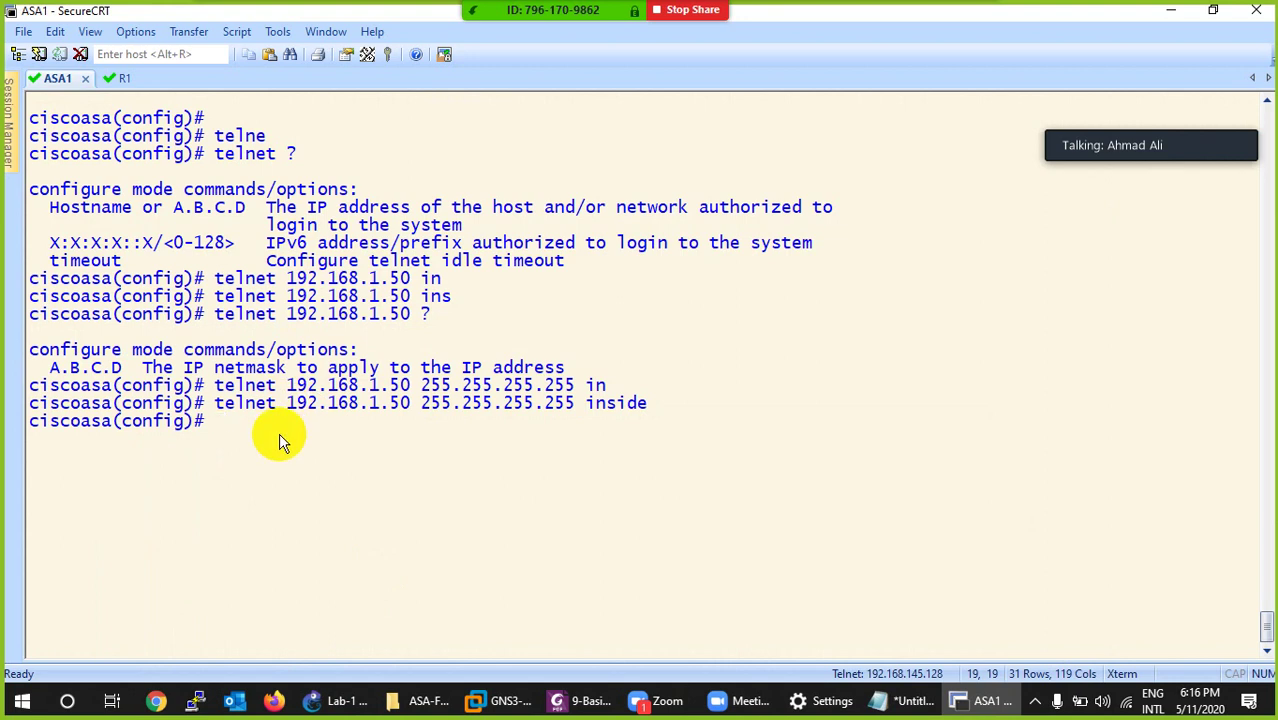
# - Clear the screen and permit telnet from any address with 'telnet 0 0 inside'
pyautogui.hotkey('ctrl', 'l')
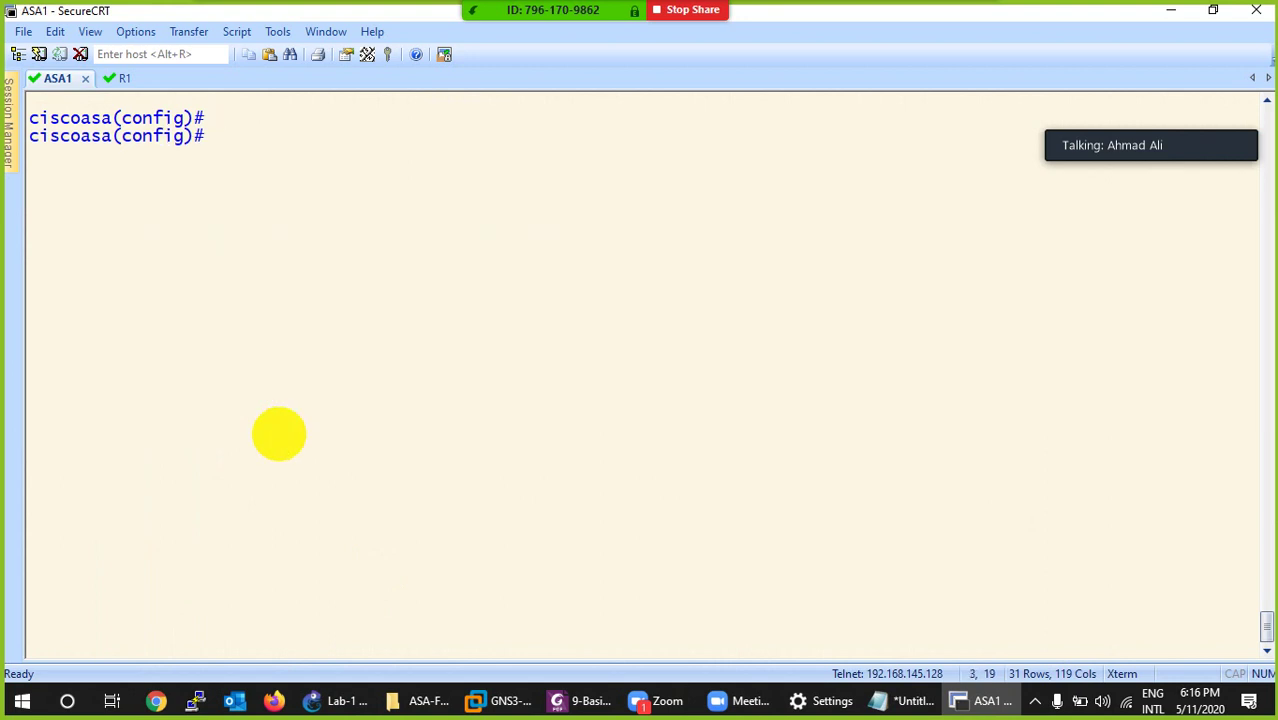
pyautogui.press('Up')
pyautogui.press('BackSpace')
pyautogui.press('BackSpace')
pyautogui.press('BackSpace')
pyautogui.press('BackSpace')
pyautogui.press('BackSpace')
pyautogui.press('BackSpace')
pyautogui.press('BackSpace')
pyautogui.press('BackSpace')
pyautogui.press('BackSpace')
pyautogui.press('BackSpace')
pyautogui.press('BackSpace')
pyautogui.press('BackSpace')
pyautogui.press('BackSpace')
pyautogui.press('BackSpace')
pyautogui.press('BackSpace')
pyautogui.press('BackSpace')
pyautogui.press('BackSpace')
pyautogui.press('BackSpace')
pyautogui.press('BackSpace')
pyautogui.press('BackSpace')
pyautogui.write('?')
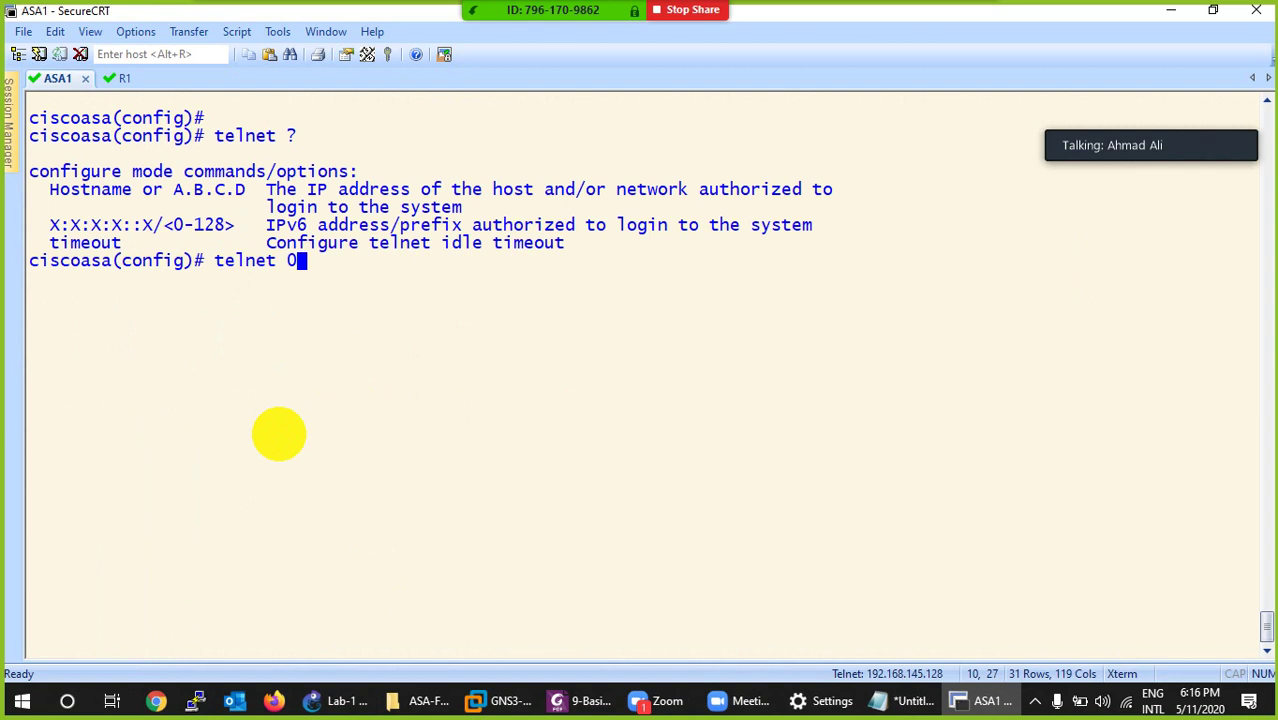
pyautogui.write('0 0 in')
pyautogui.press('Tab')
pyautogui.press('Return')
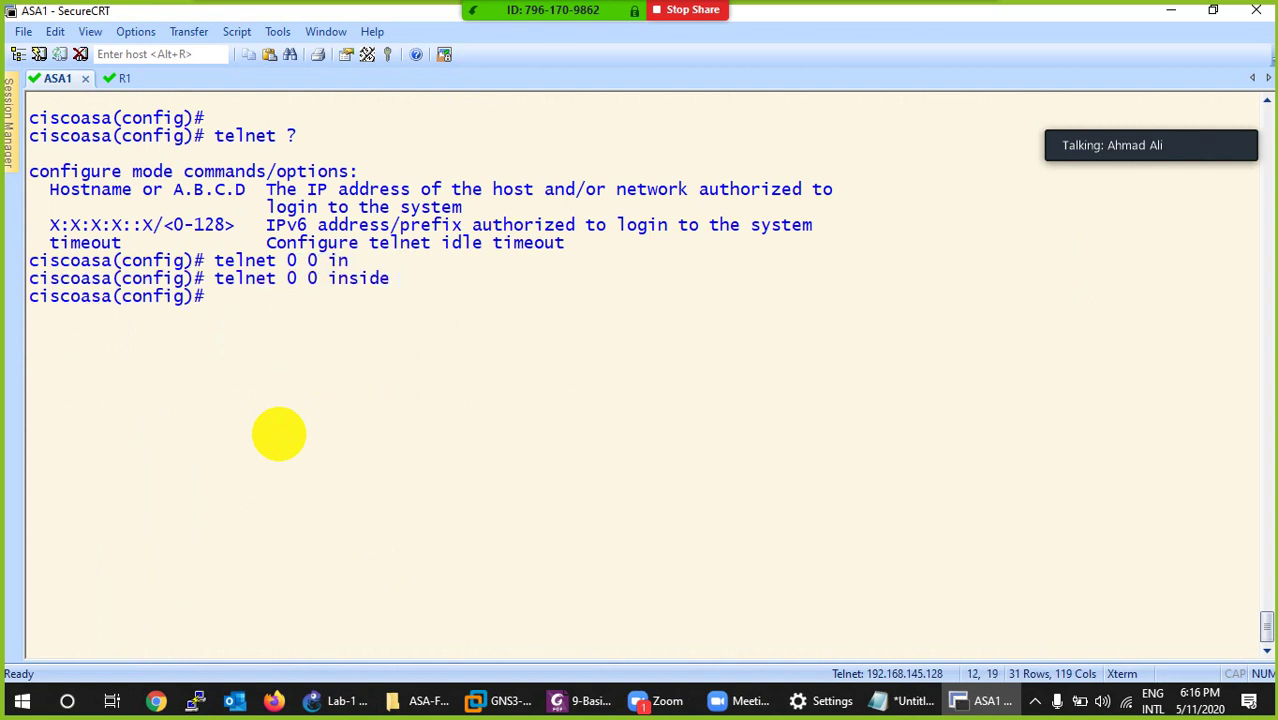
# - Enter the equivalent 'telnet 0.0.0.0 0.0.0.0 inside' and compare it with the 'telnet 0 0' form
pyautogui.write('tel')
pyautogui.press('Tab')
pyautogui.write('q')
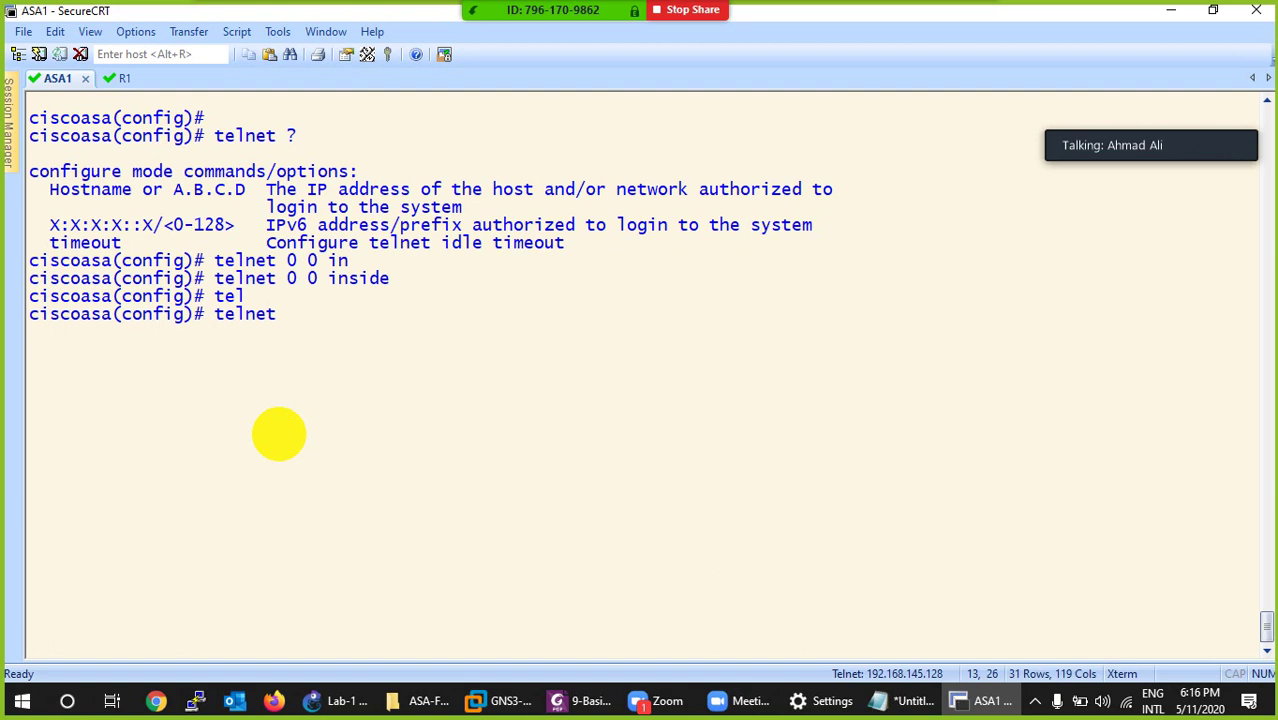
pyautogui.write('.0.0.0 0.0.0.0 in')
pyautogui.press('Tab')
pyautogui.press('Return')
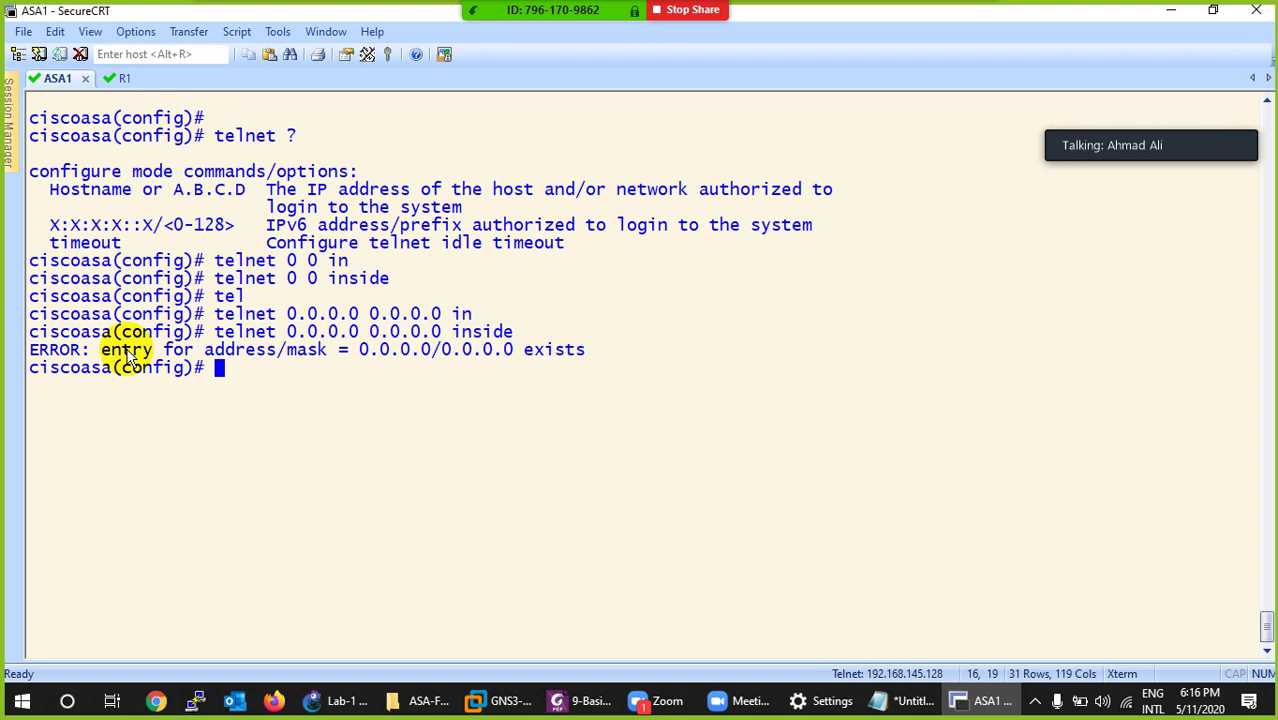
pyautogui.moveTo(319, 279); pyautogui.dragTo(290, 279)
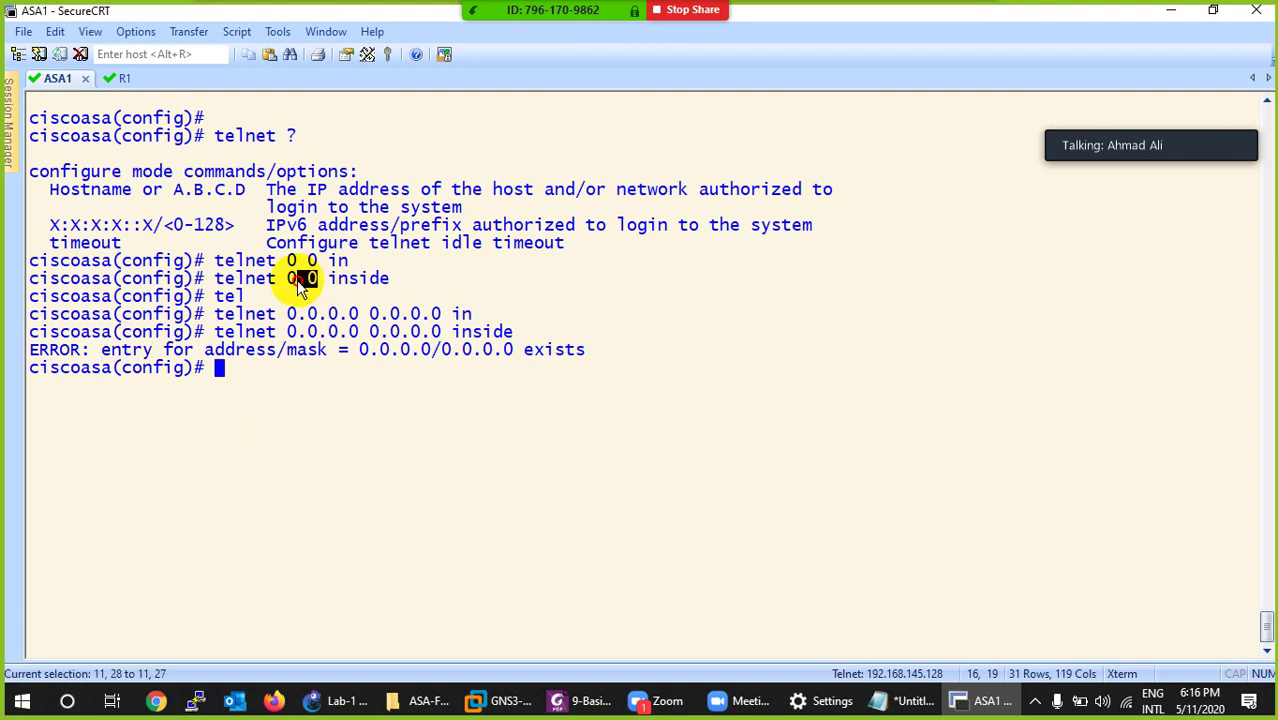
pyautogui.moveTo(440, 331); pyautogui.dragTo(320, 331)
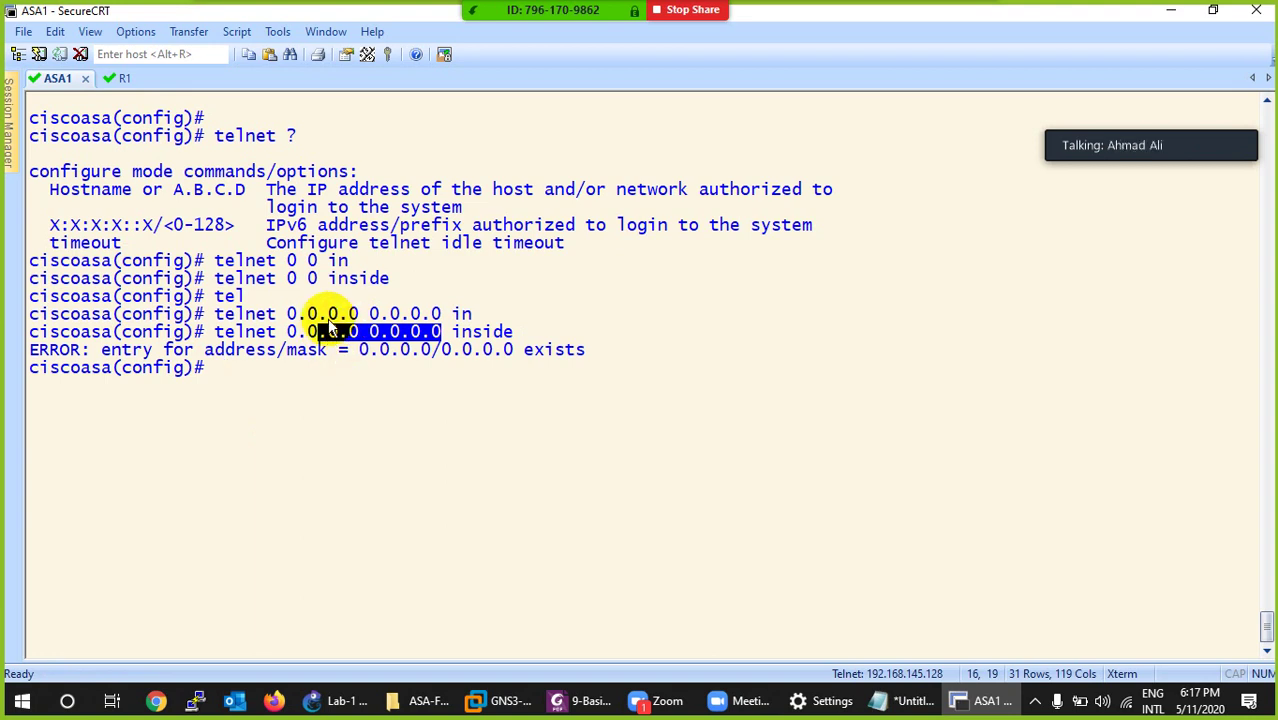
pyautogui.click(329, 383)
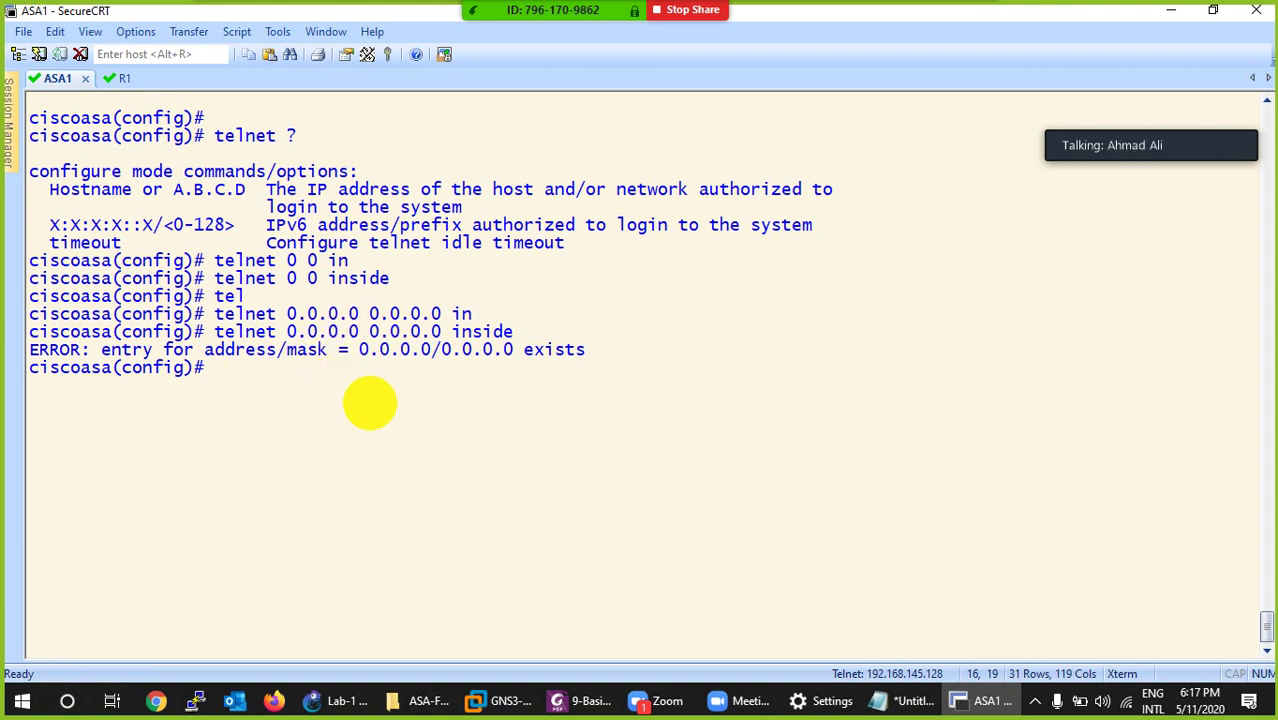
# - Permit telnet from 192.168.1.0 255.255.255.0 on inside, then show the GNS3 Lab-1 topology
pyautogui.press('Up')
pyautogui.press('BackSpace')
pyautogui.press('BackSpace')
pyautogui.press('BackSpace')
pyautogui.press('BackSpace')
pyautogui.press('BackSpace')
pyautogui.press('BackSpace')
pyautogui.press('BackSpace')
pyautogui.press('BackSpace')
pyautogui.press('BackSpace')
pyautogui.press('BackSpace')
pyautogui.press('BackSpace')
pyautogui.press('BackSpace')
pyautogui.press('BackSpace')
pyautogui.press('BackSpace')
pyautogui.press('BackSpace')
pyautogui.press('BackSpace')
pyautogui.press('BackSpace')
pyautogui.press('BackSpace')
pyautogui.press('BackSpace')
pyautogui.press('BackSpace')
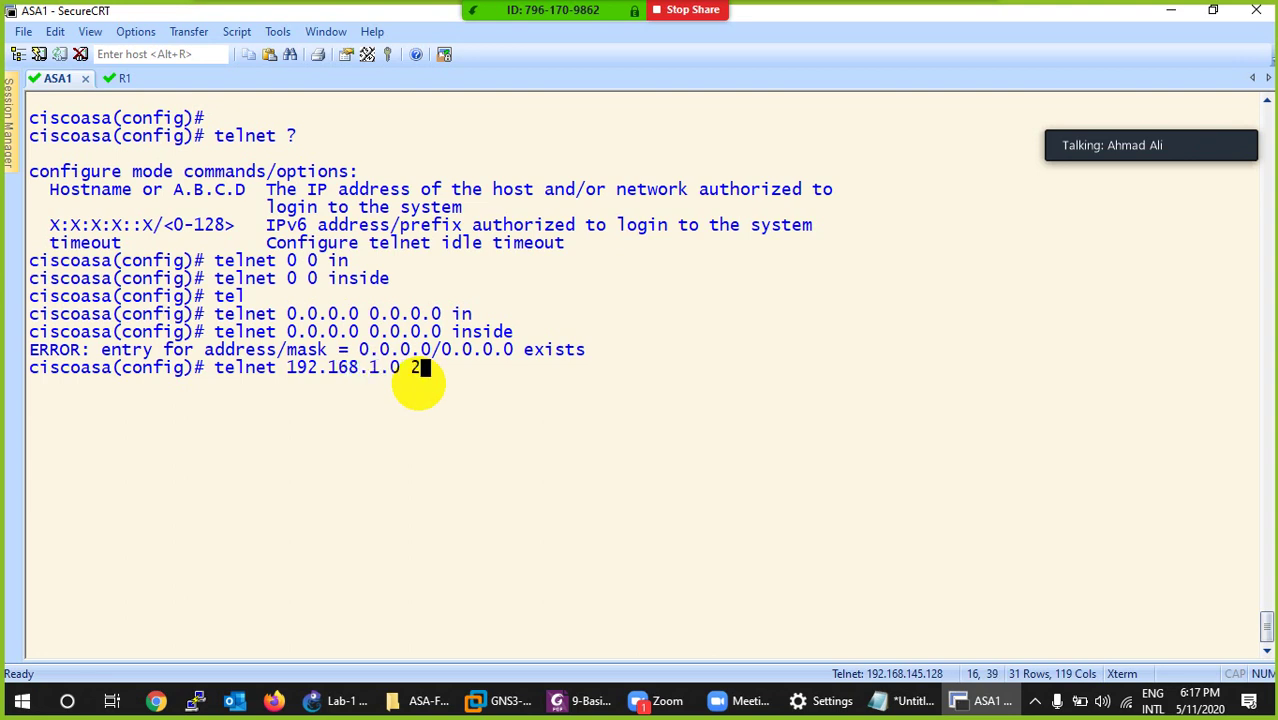
pyautogui.write('55.255.255')
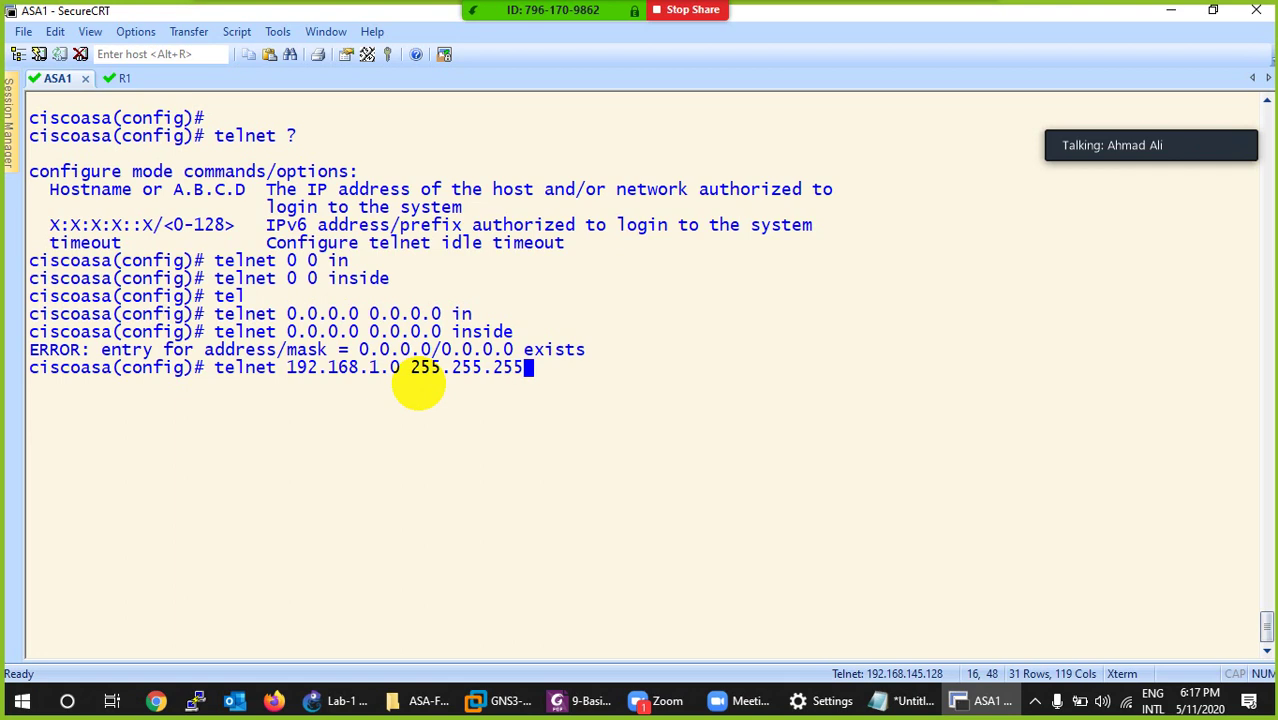
pyautogui.write('.0 in')
pyautogui.press('Tab')
pyautogui.press('Return')
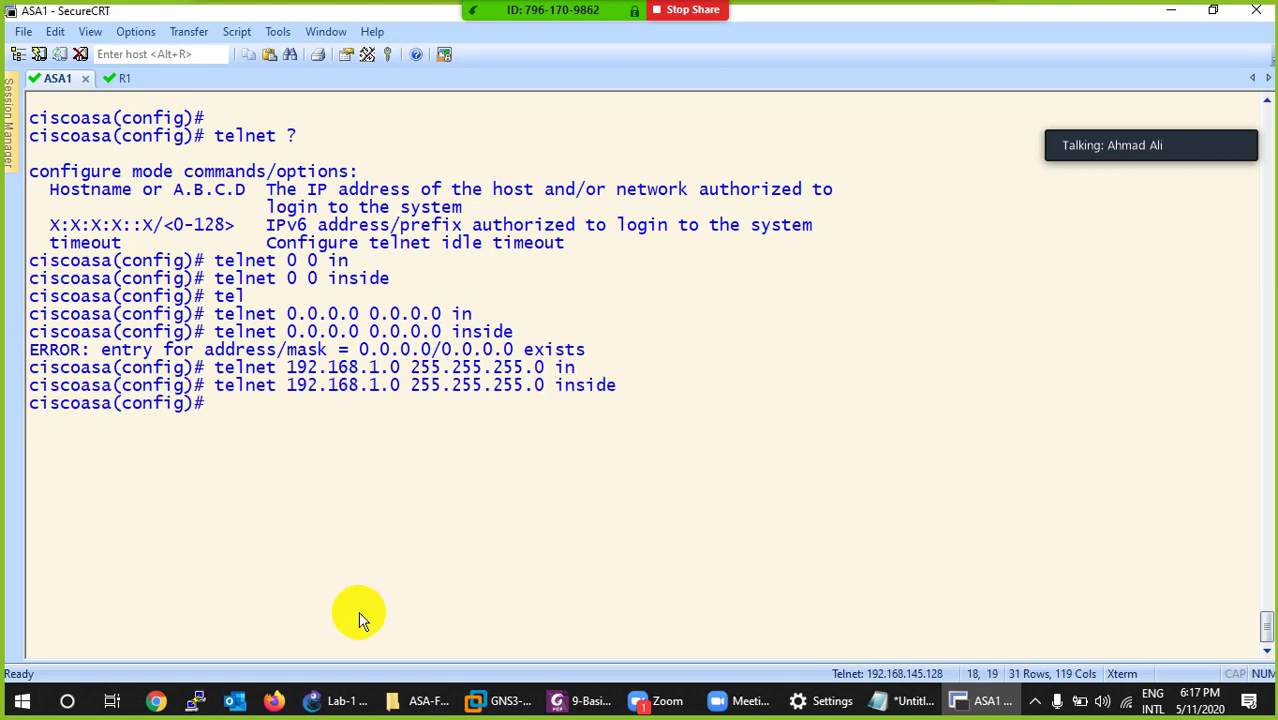
pyautogui.click(325, 705)
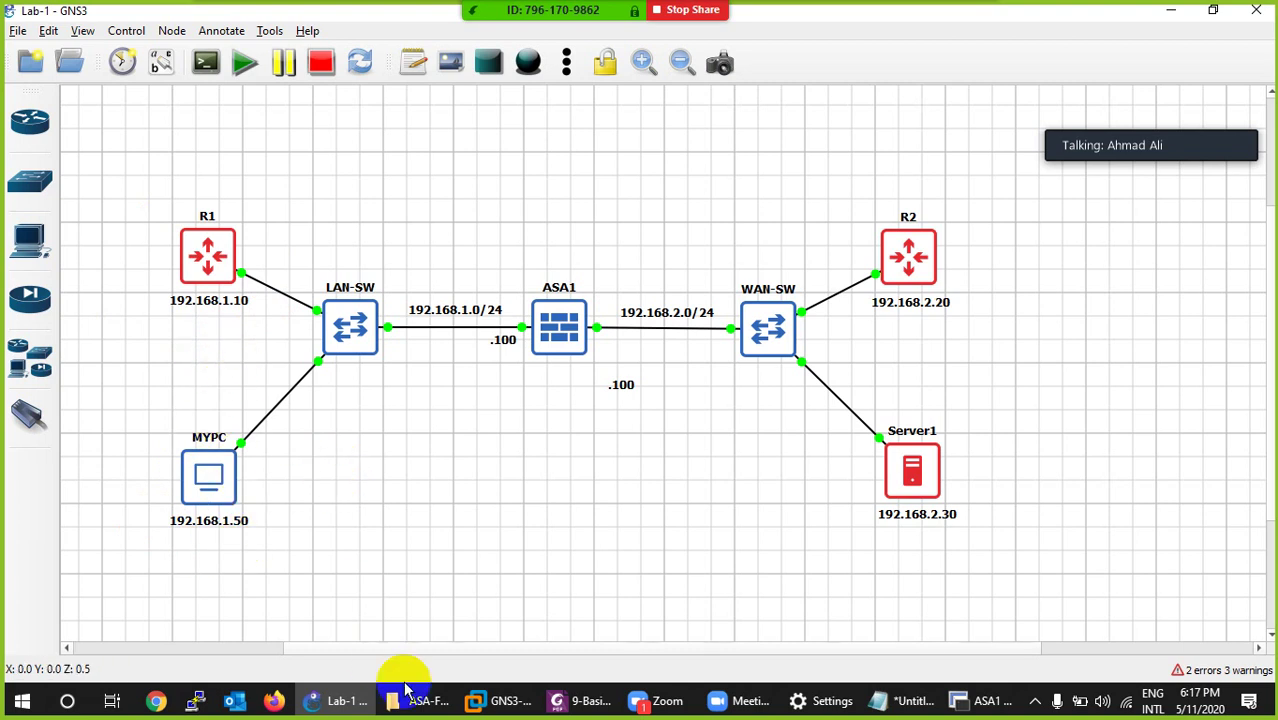
pyautogui.click(345, 700)
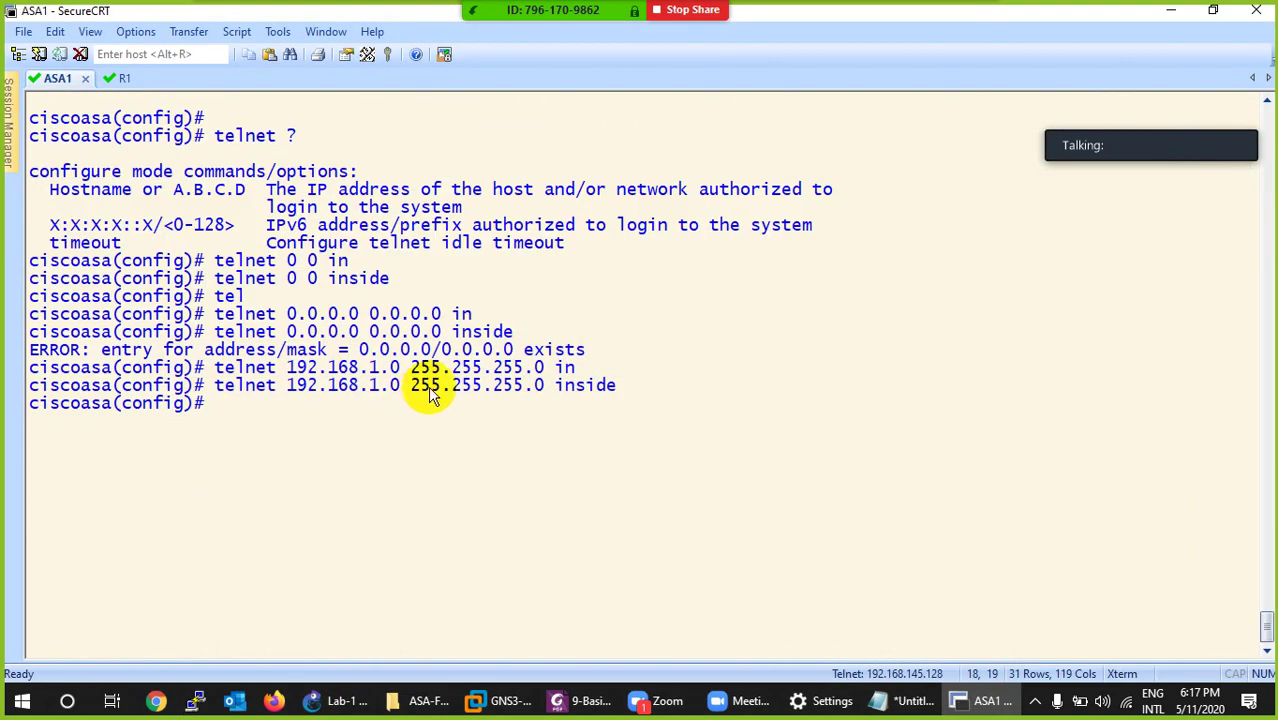
pyautogui.hotkey('ctrl', 'l')
pyautogui.press('Return')
pyautogui.write('show run')
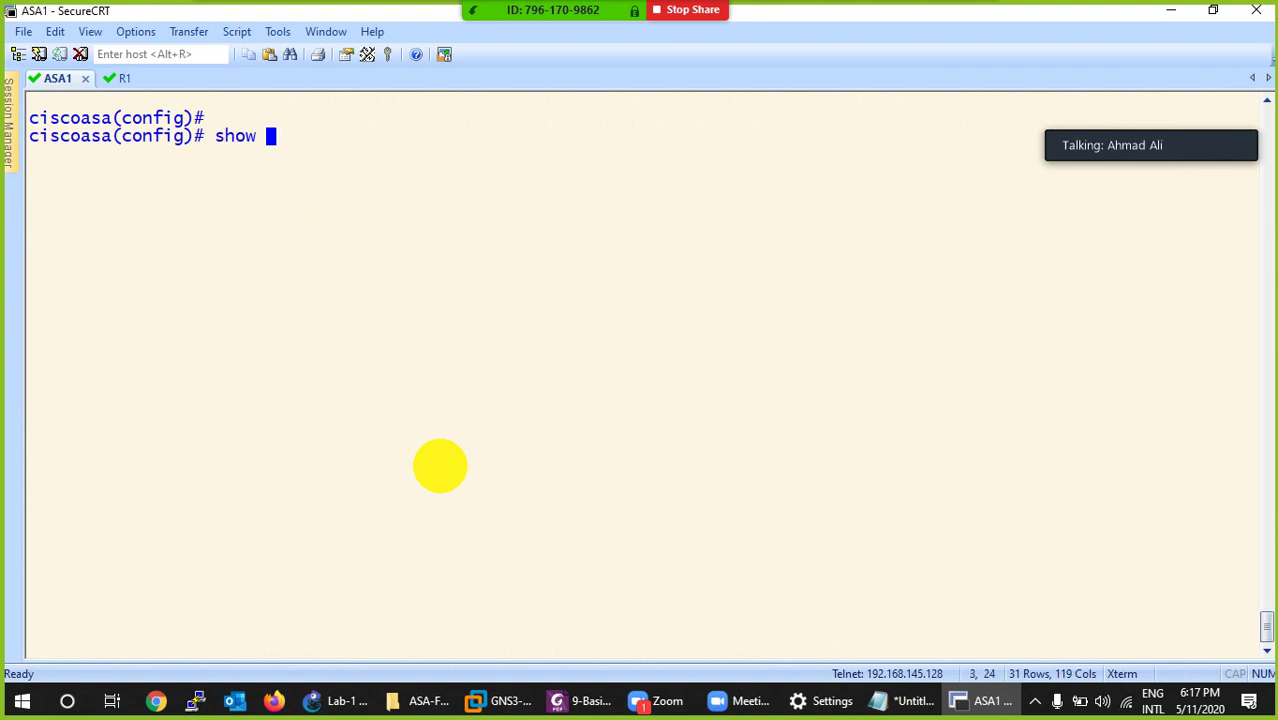
pyautogui.press('Tab')
pyautogui.write('tel')
pyautogui.press('Tab')
pyautogui.press('Return')
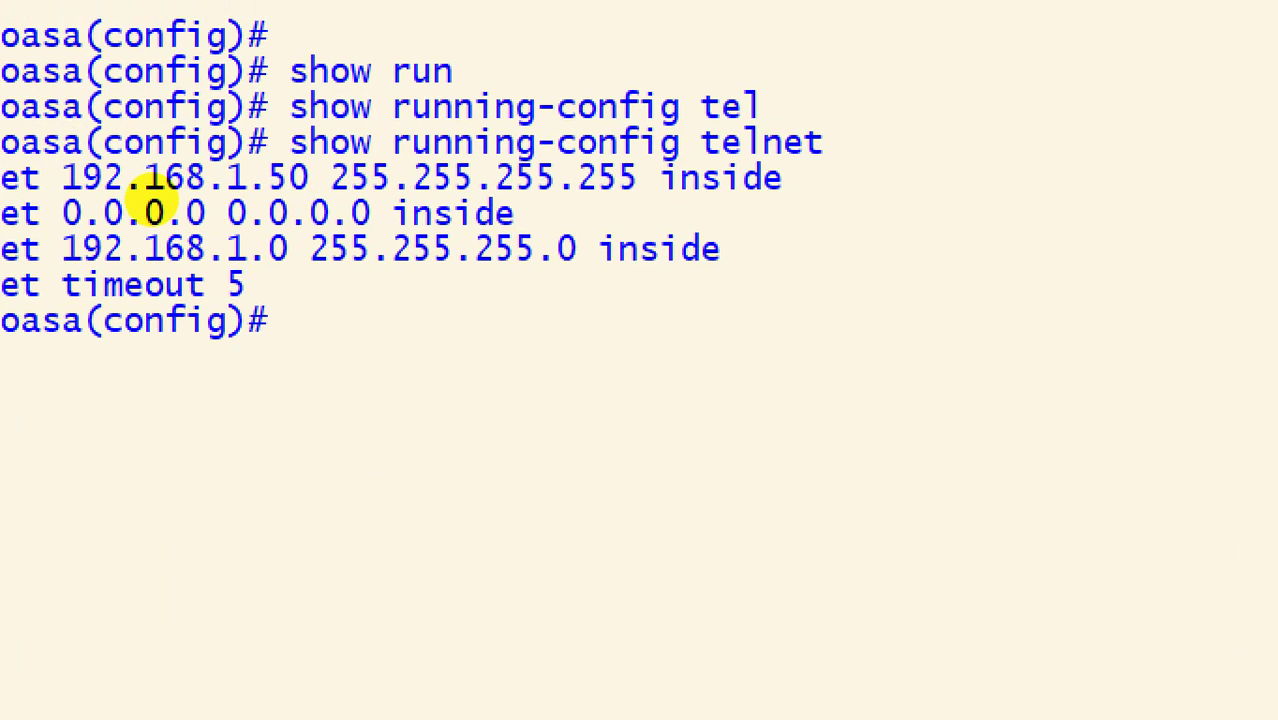
pyautogui.moveTo(922, 186)
pyautogui.mouseDown()
pyautogui.moveTo(1018, 165)
pyautogui.moveTo(1026, 145)
pyautogui.mouseUp()
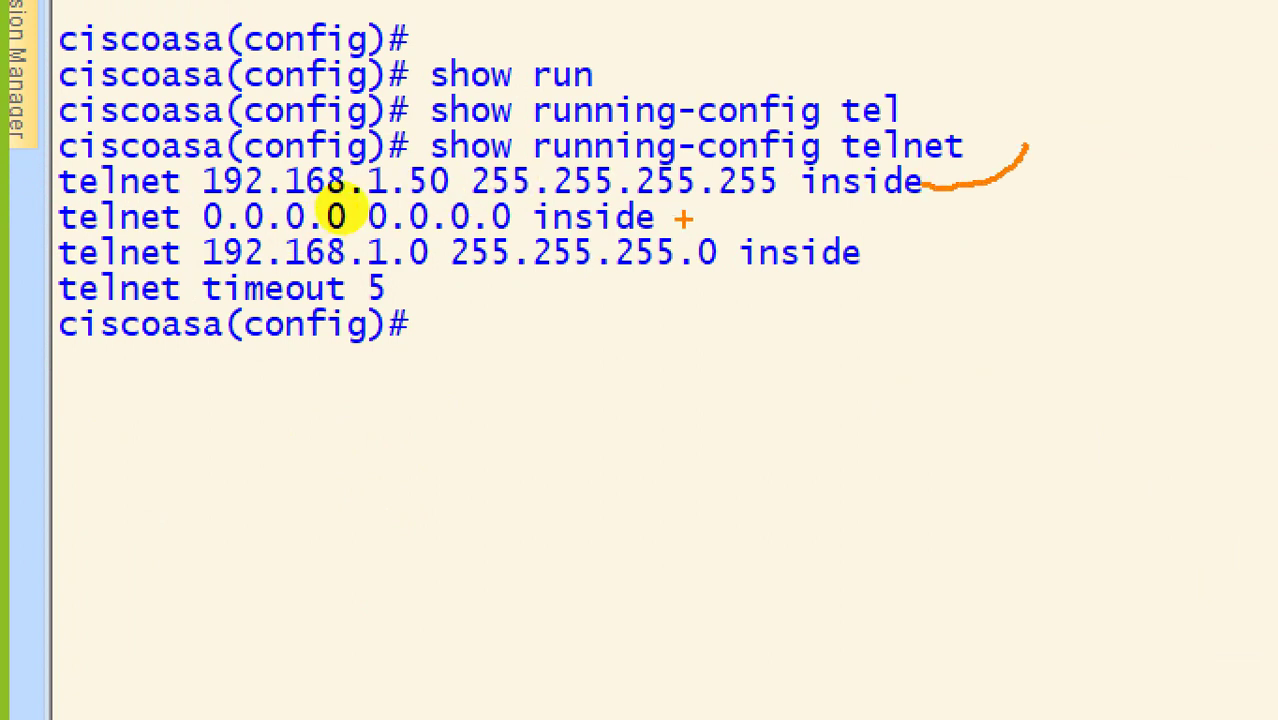
pyautogui.moveTo(665, 216); pyautogui.dragTo(730, 195)
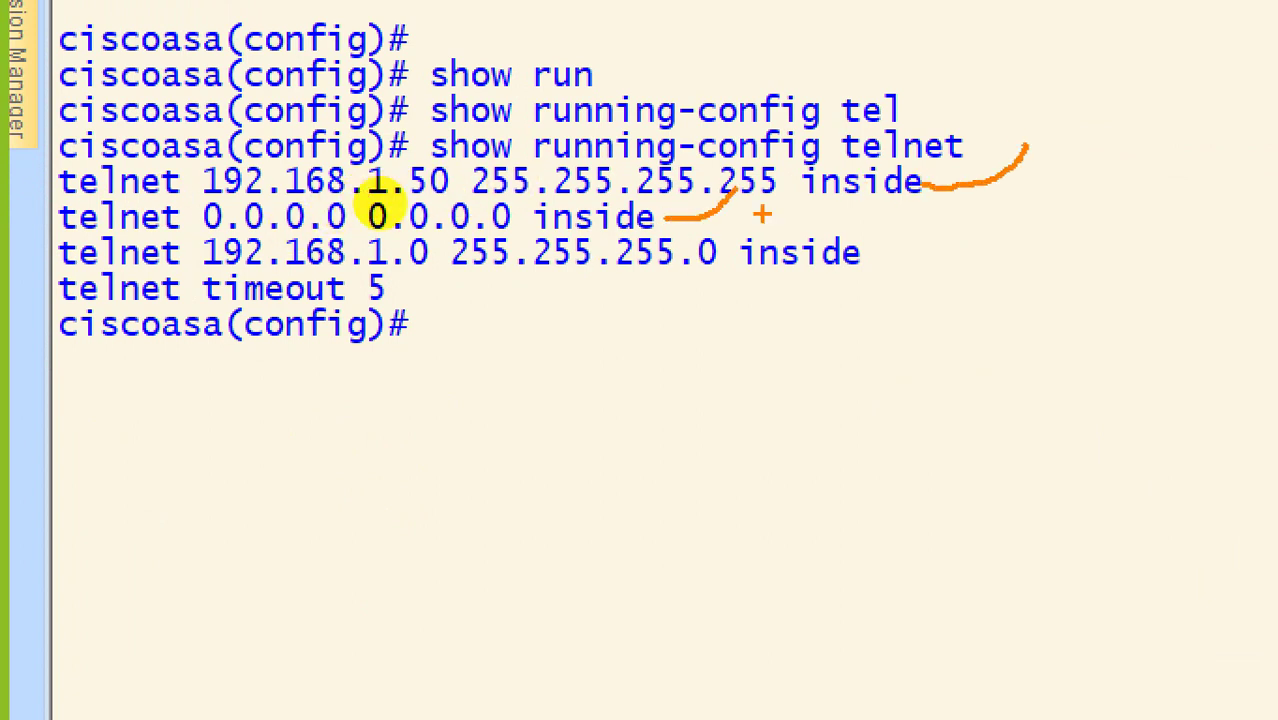
pyautogui.moveTo(878, 251)
pyautogui.mouseDown()
pyautogui.moveTo(881, 263)
pyautogui.moveTo(982, 222)
pyautogui.mouseUp()
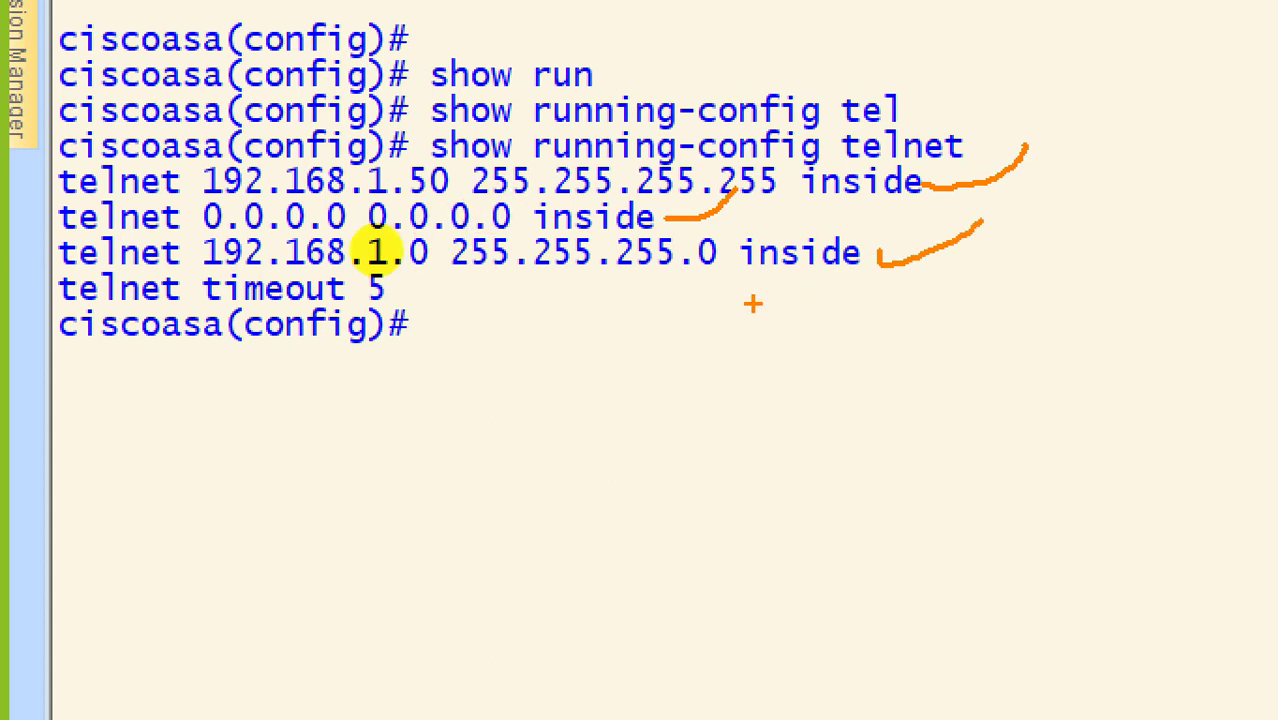
pyautogui.moveTo(474, 198); pyautogui.dragTo(745, 194)
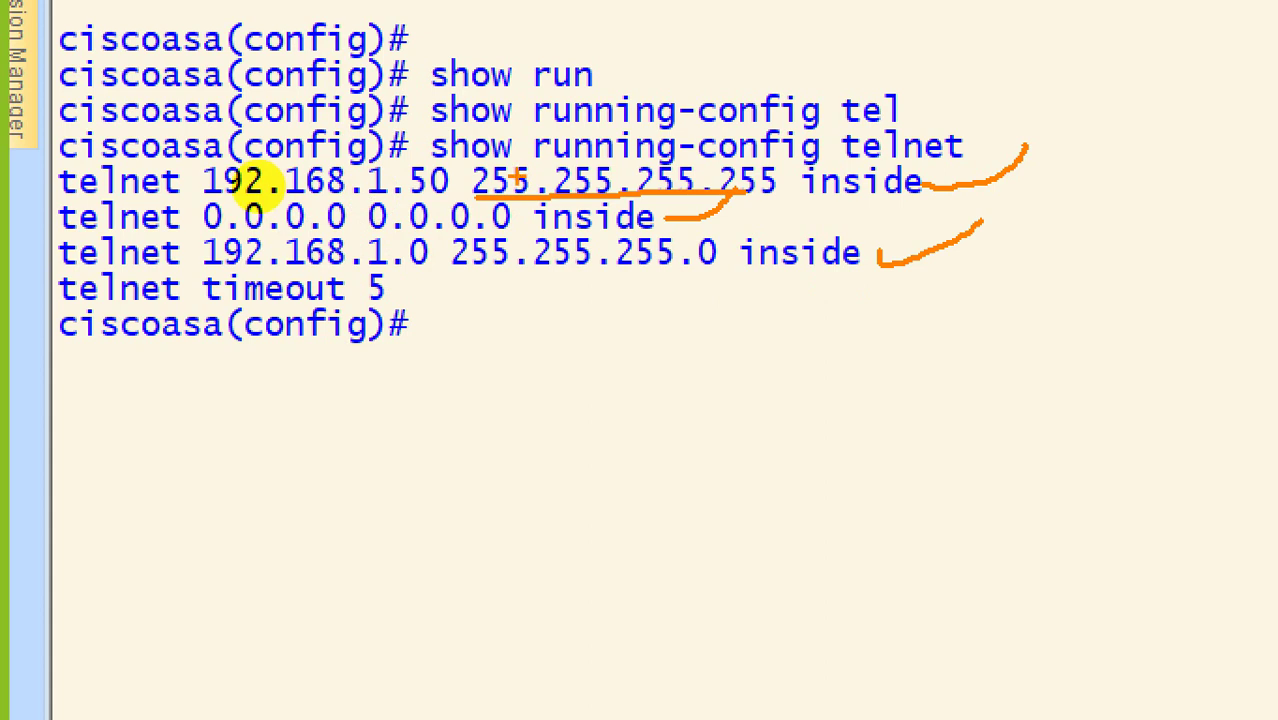
pyautogui.moveTo(590, 188)
pyautogui.mouseDown()
pyautogui.moveTo(245, 165)
pyautogui.moveTo(400, 126)
pyautogui.mouseUp()
pyautogui.moveTo(330, 172); pyautogui.dragTo(670, 176)
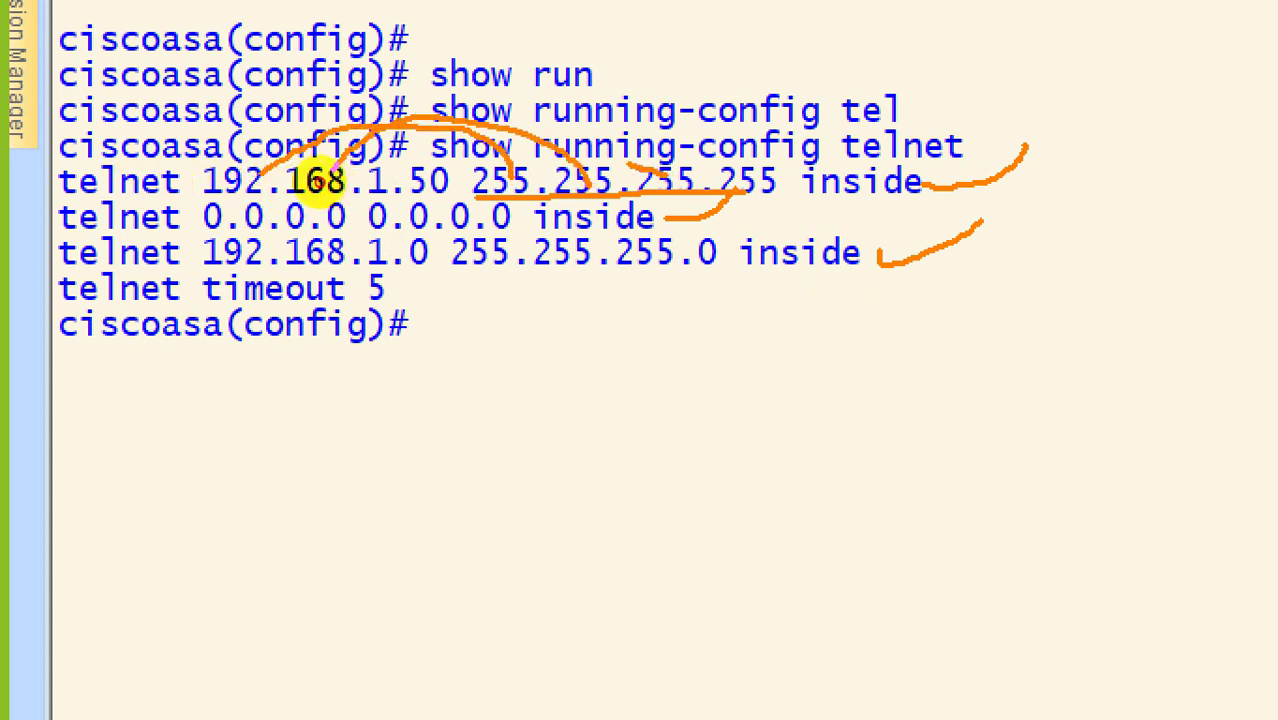
pyautogui.moveTo(360, 212); pyautogui.dragTo(575, 160)
pyautogui.moveTo(342, 160); pyautogui.dragTo(220, 165)
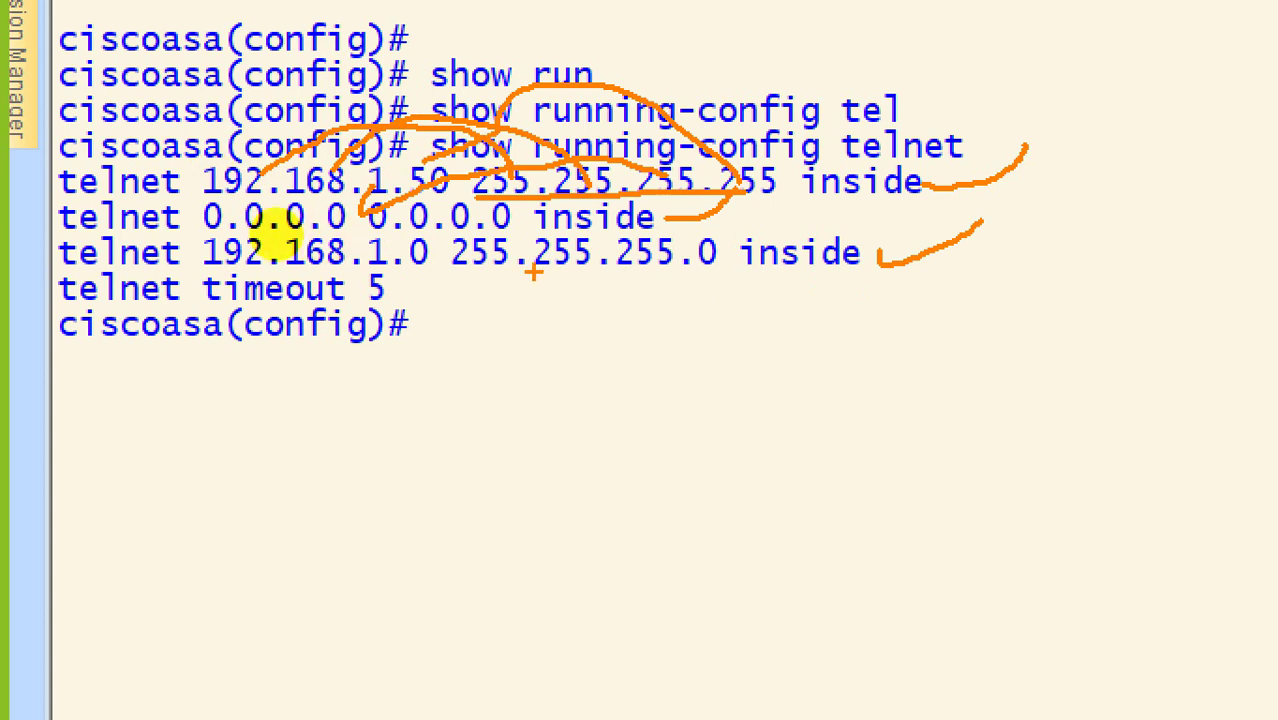
pyautogui.moveTo(452, 272); pyautogui.dragTo(622, 270)
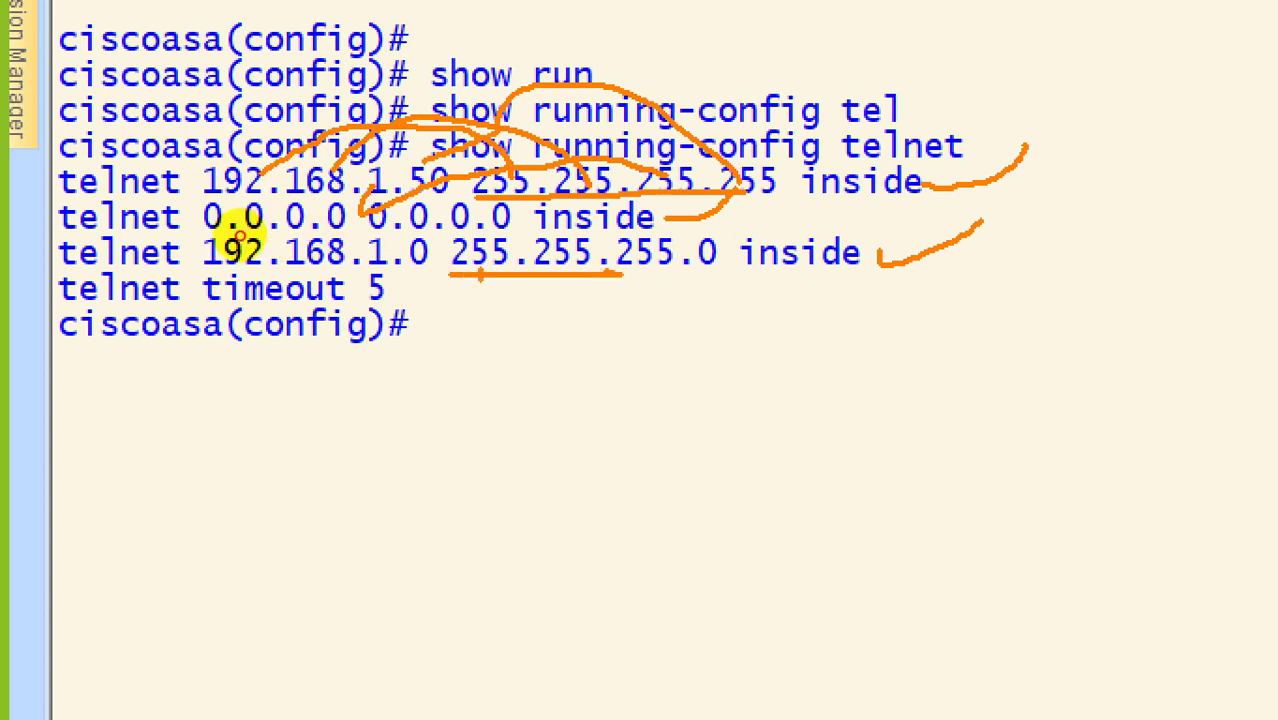
pyautogui.moveTo(480, 272)
pyautogui.mouseDown()
pyautogui.moveTo(385, 394)
pyautogui.moveTo(230, 270)
pyautogui.mouseUp()
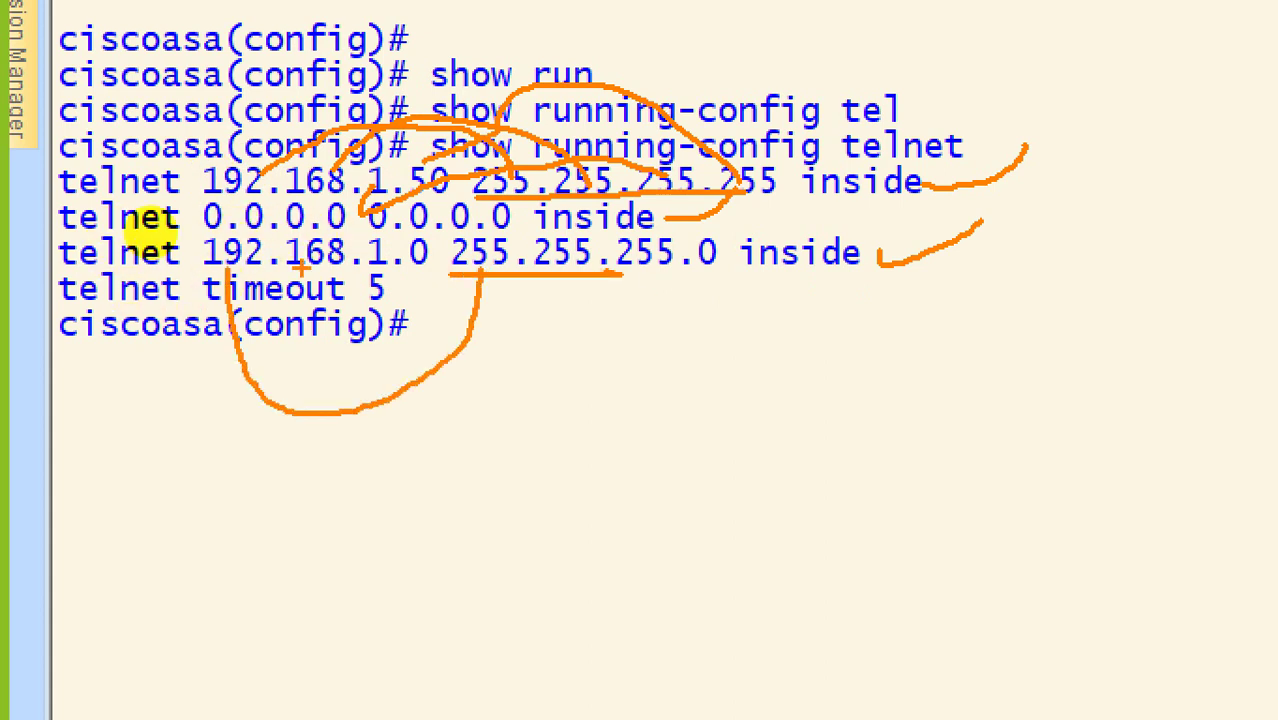
pyautogui.moveTo(575, 268)
pyautogui.mouseDown()
pyautogui.moveTo(573, 337)
pyautogui.moveTo(400, 388)
pyautogui.moveTo(330, 280)
pyautogui.mouseUp()
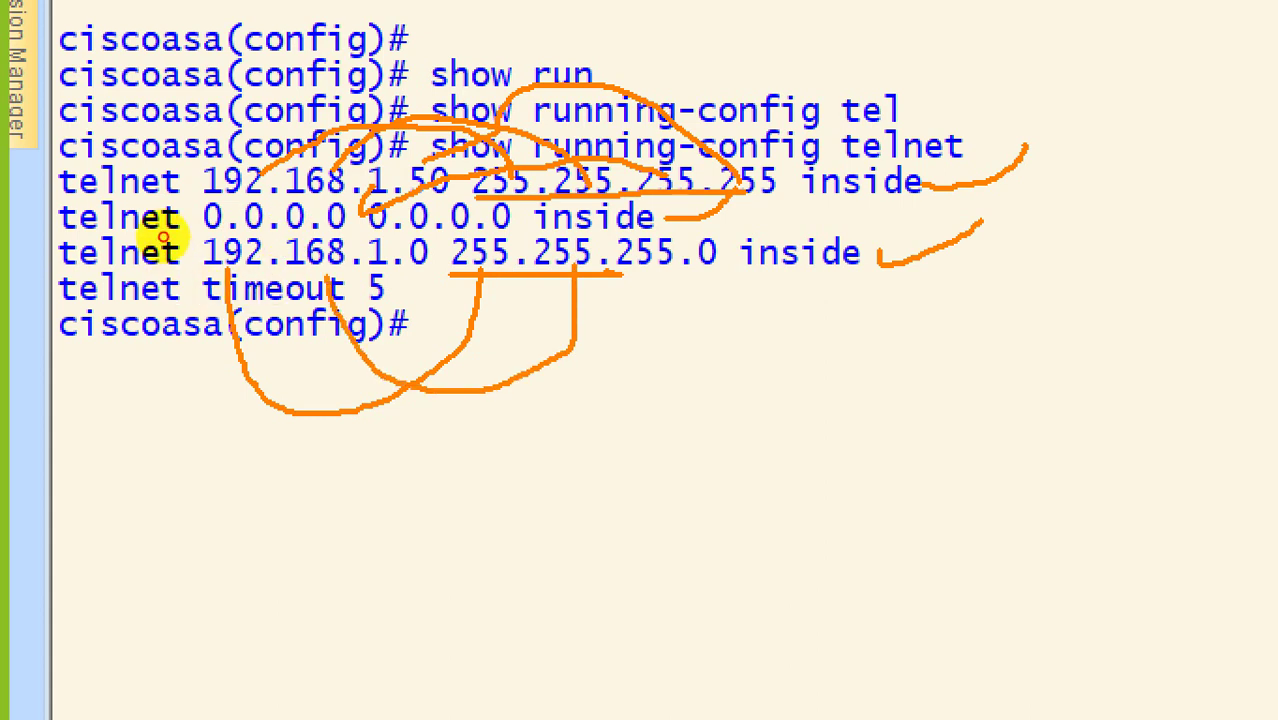
pyautogui.moveTo(665, 245)
pyautogui.mouseDown()
pyautogui.moveTo(662, 345)
pyautogui.moveTo(390, 275)
pyautogui.moveTo(625, 597)
pyautogui.moveTo(690, 262)
pyautogui.mouseUp()
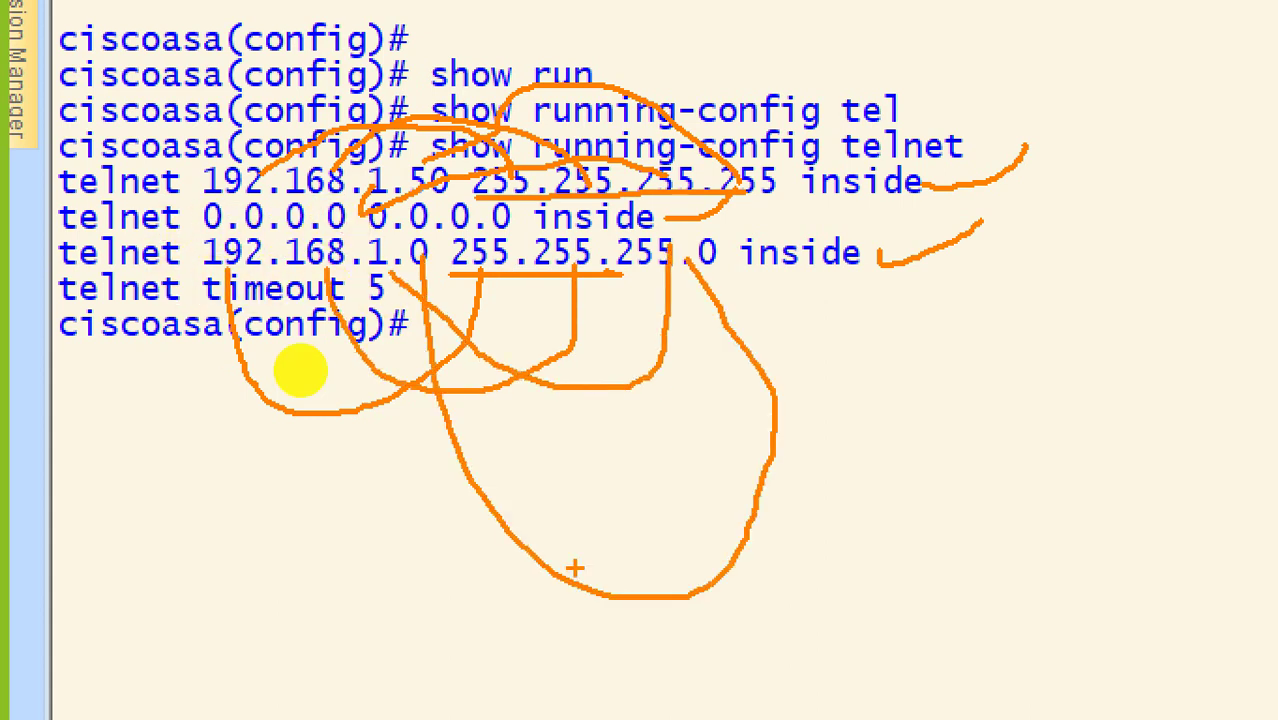
pyautogui.moveTo(493, 592)
pyautogui.mouseDown()
pyautogui.moveTo(505, 612)
pyautogui.moveTo(597, 596)
pyautogui.mouseUp()
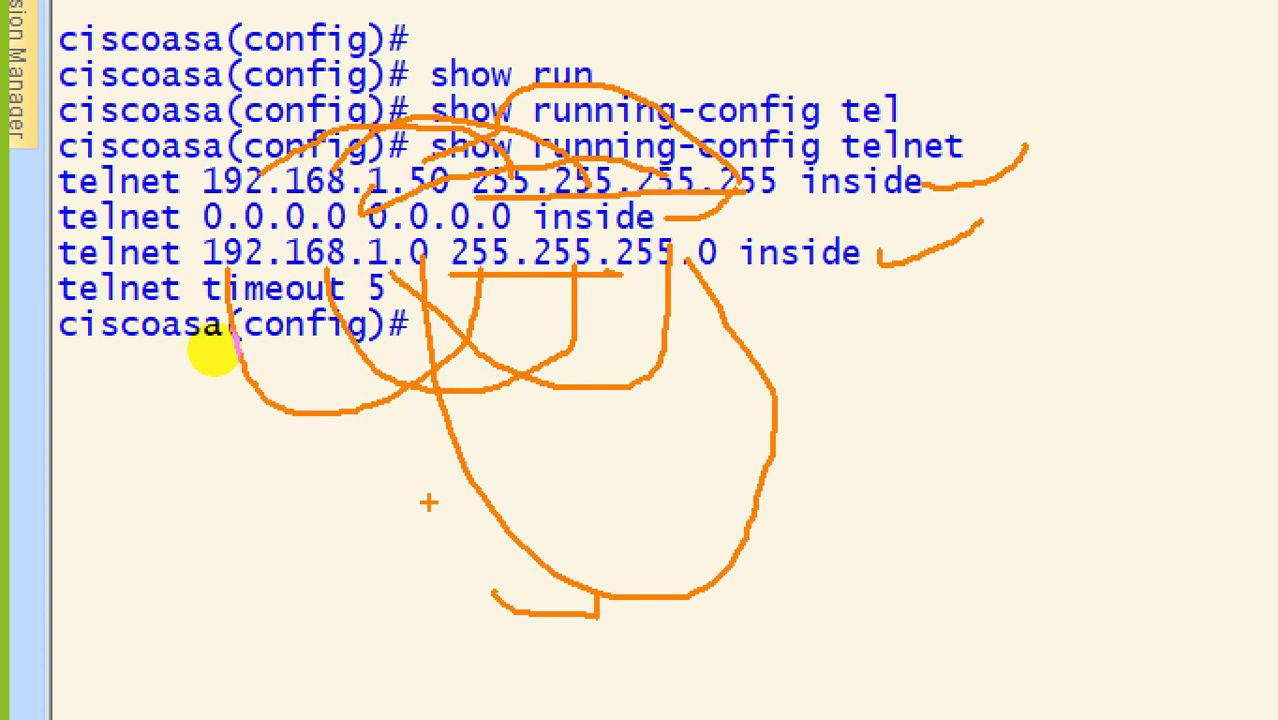
pyautogui.press('Escape')
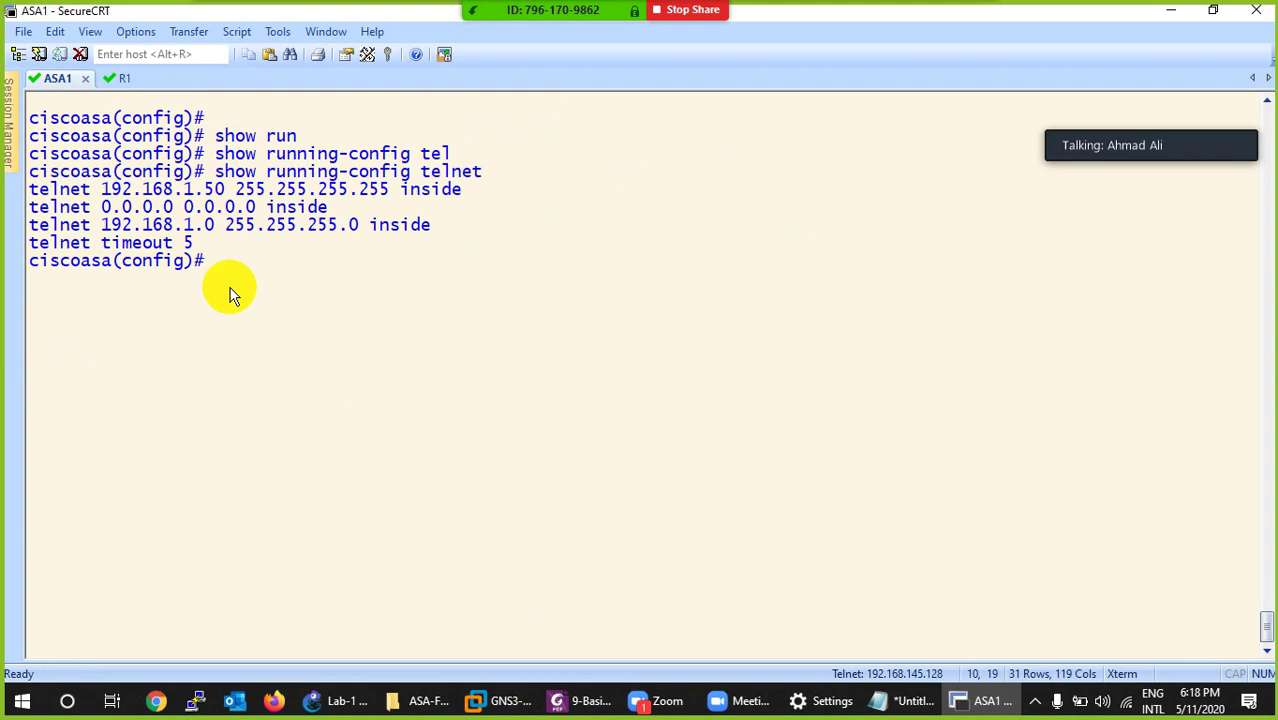
# - List the ASA's telnet options and show the help for 'telnet timeout ?'
pyautogui.hotkey('ctrl', 'l')
pyautogui.write('tel')
pyautogui.press('Tab')
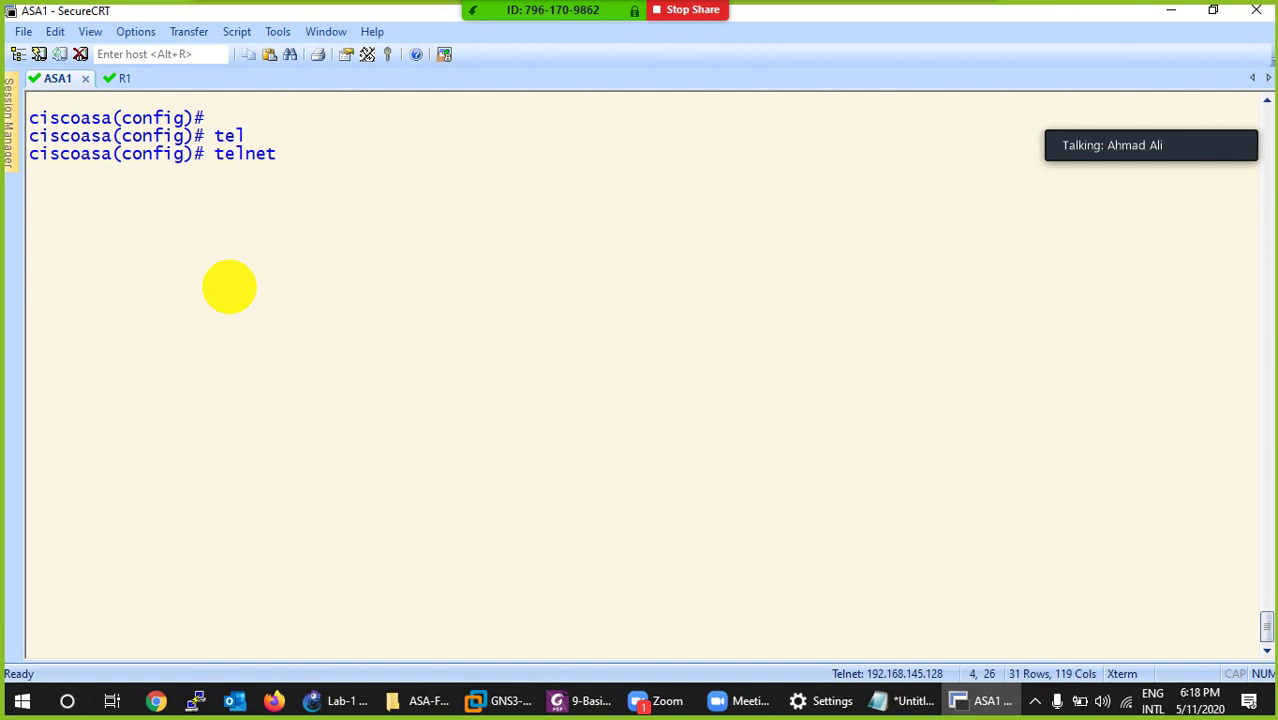
pyautogui.write('?')
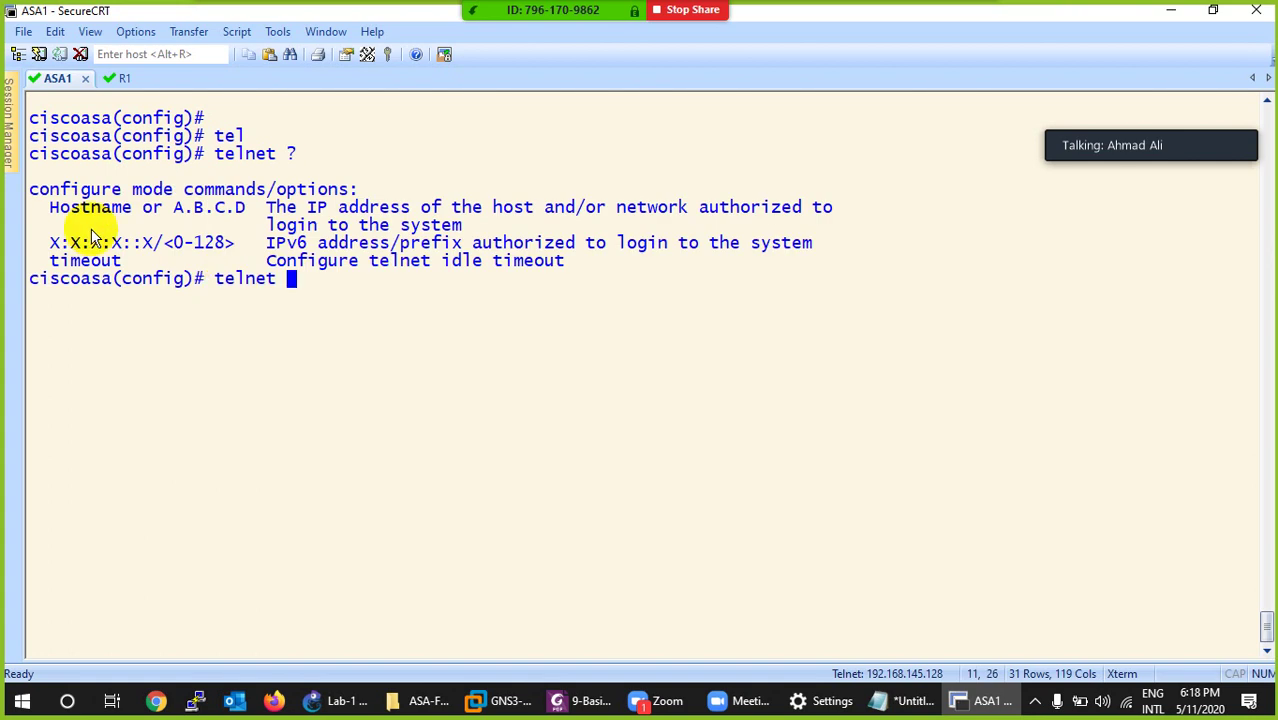
pyautogui.moveTo(120, 261); pyautogui.dragTo(51, 258)
pyautogui.rightClick(328, 338)
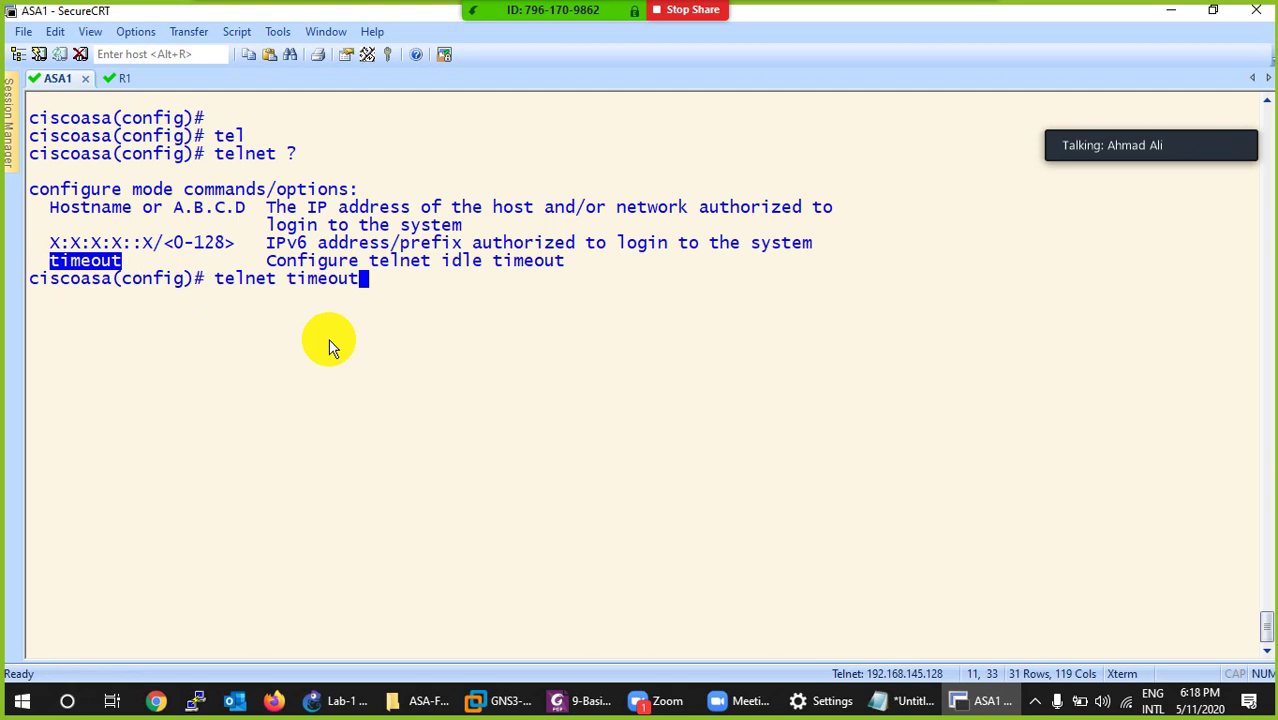
pyautogui.write('?')
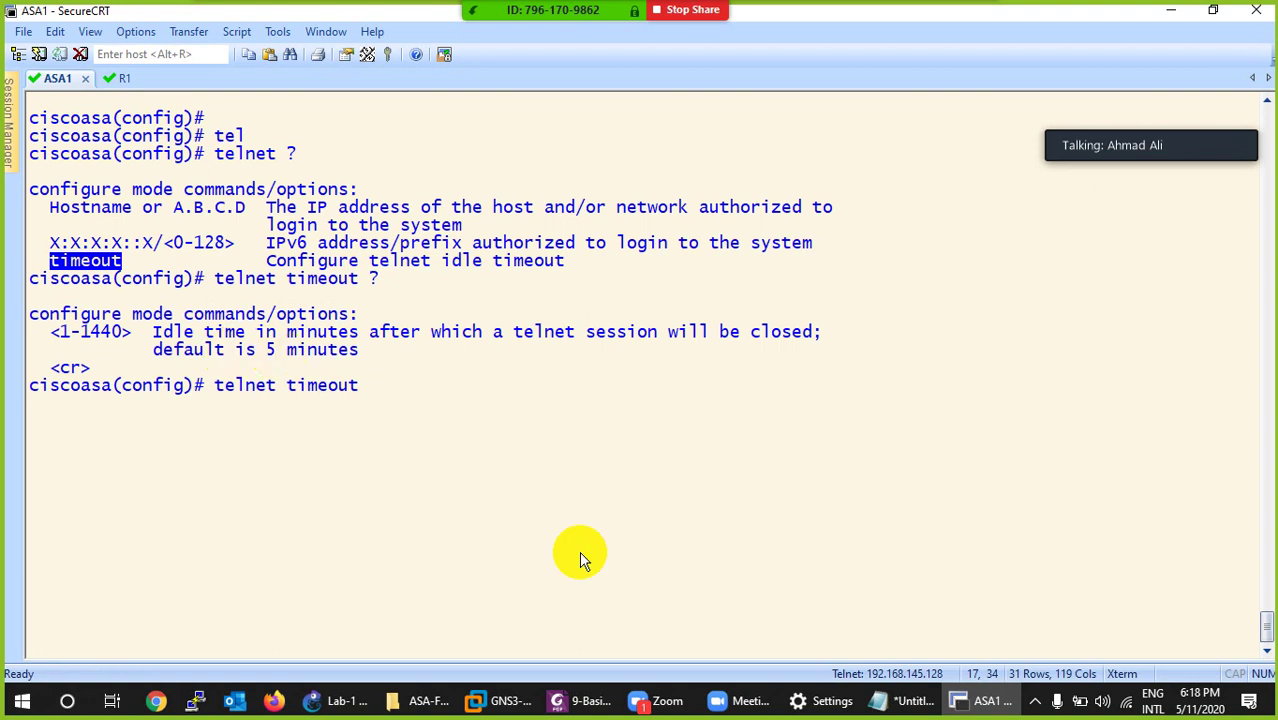
# - Apply 'telnet timeout 1' and clear the ASA screen to a fresh prompt
pyautogui.click(198, 700)
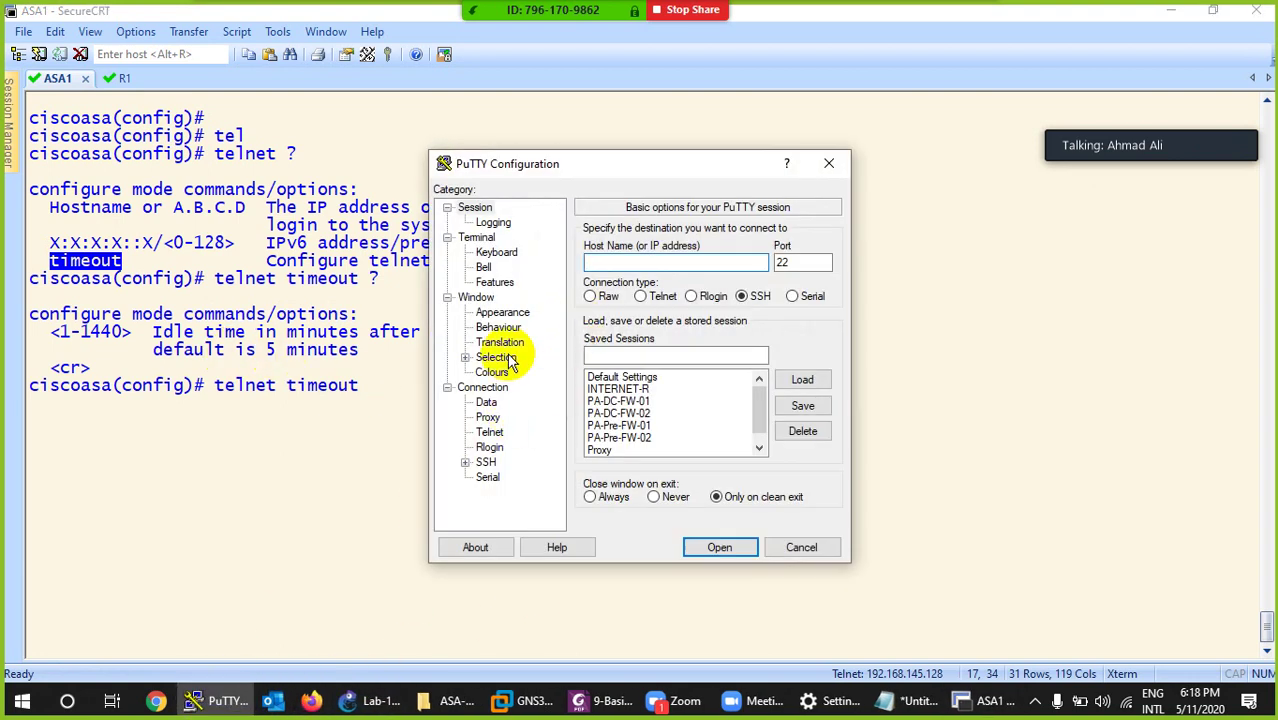
pyautogui.click(402, 382)
pyautogui.write('1')
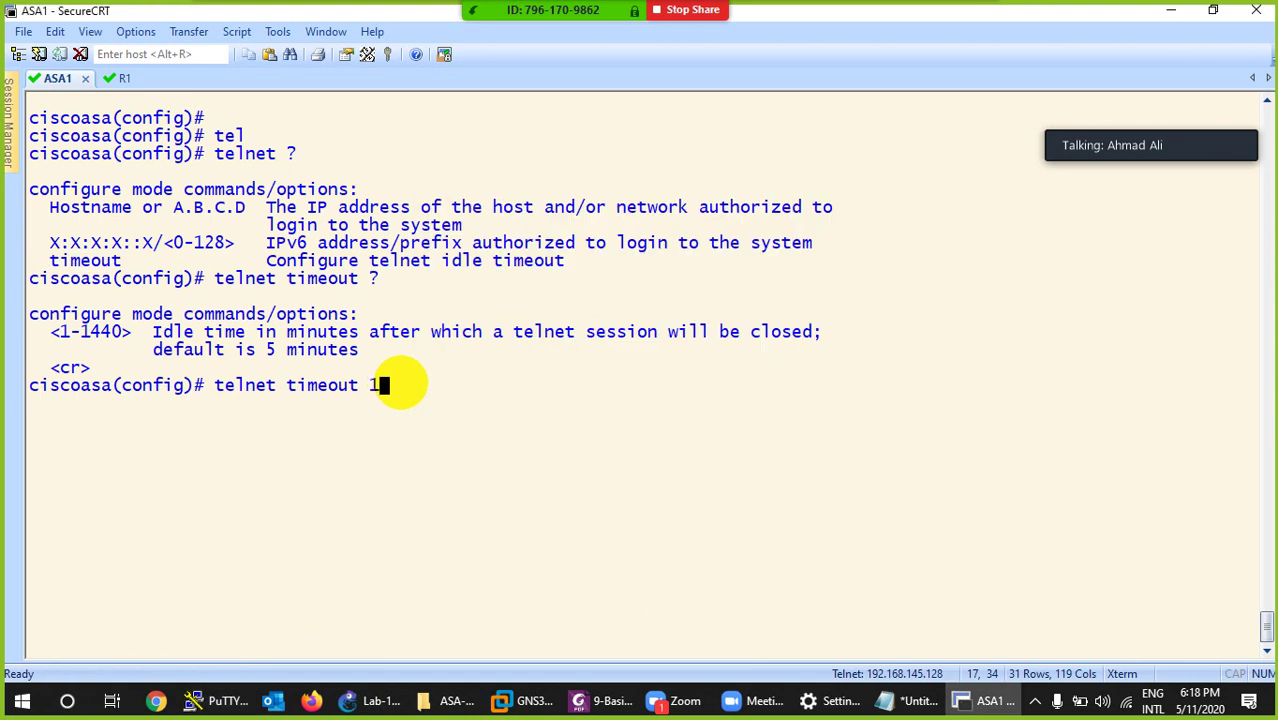
pyautogui.press('Return')
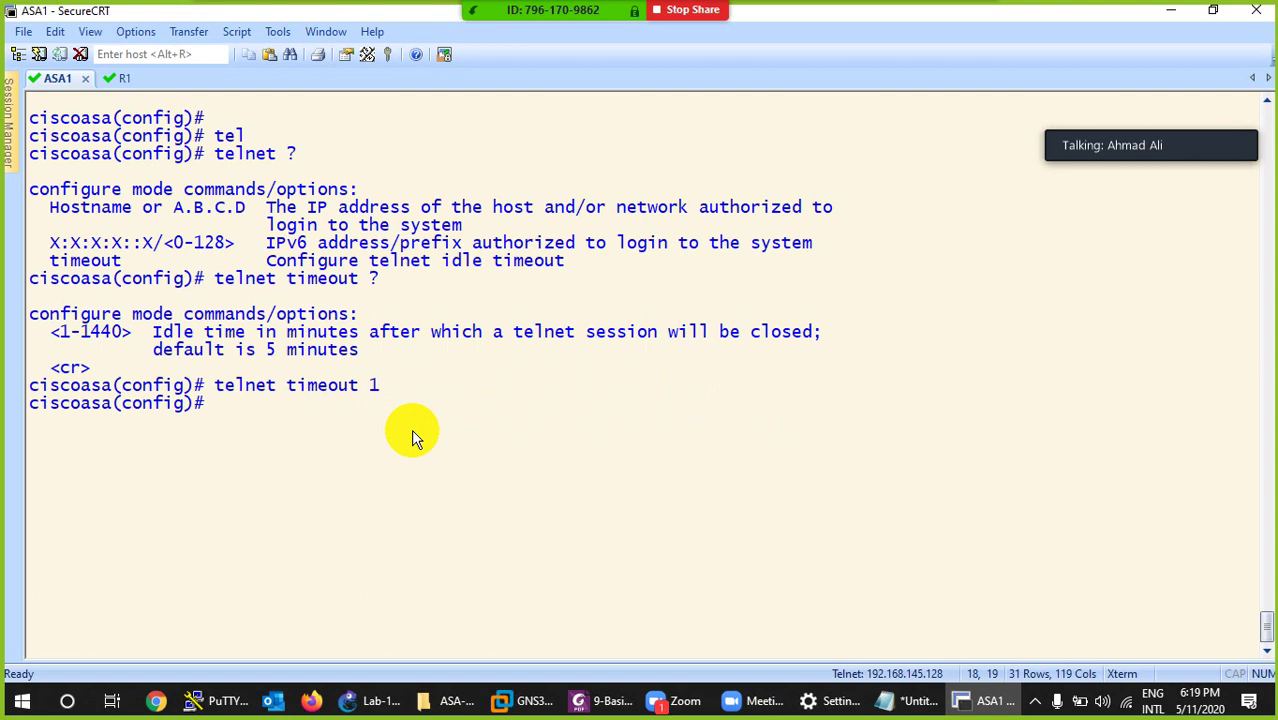
pyautogui.hotkey('ctrl', 'l')
pyautogui.press('Return')
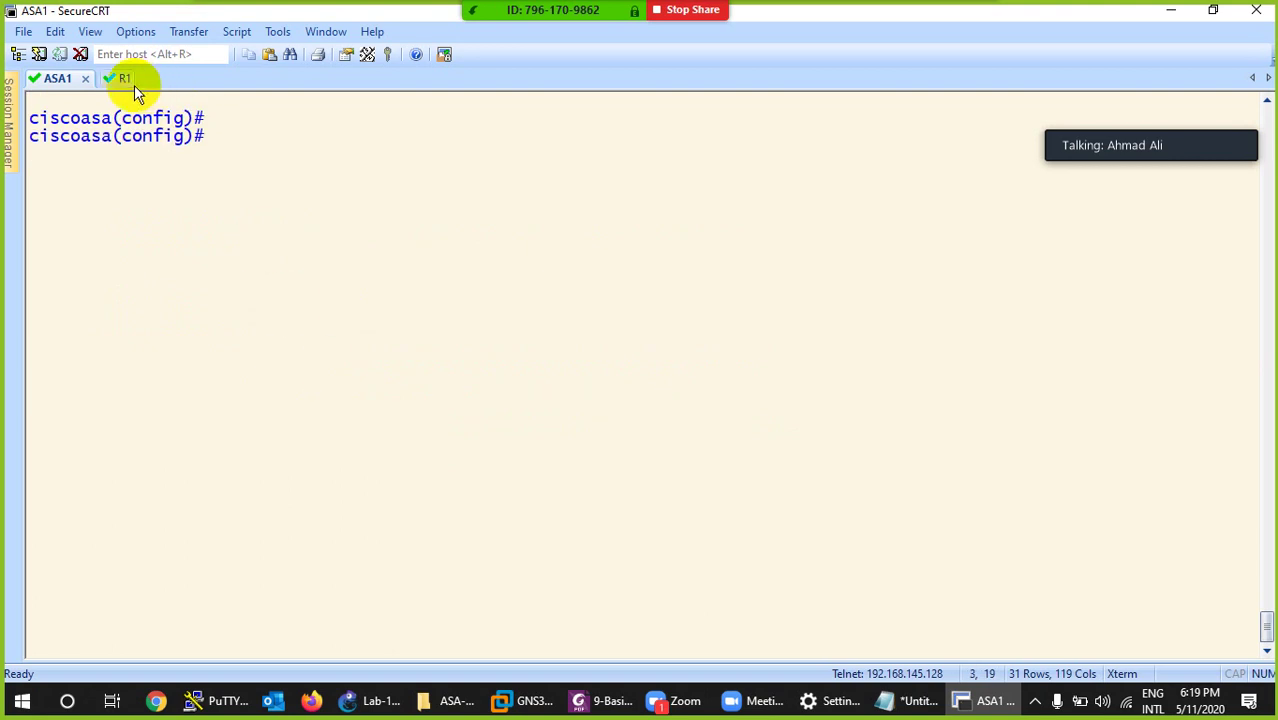
# - Switch to R1, clear its screen, and exit line configuration mode
pyautogui.click(128, 79)
pyautogui.hotkey('ctrl', 'l')
pyautogui.press('Return')
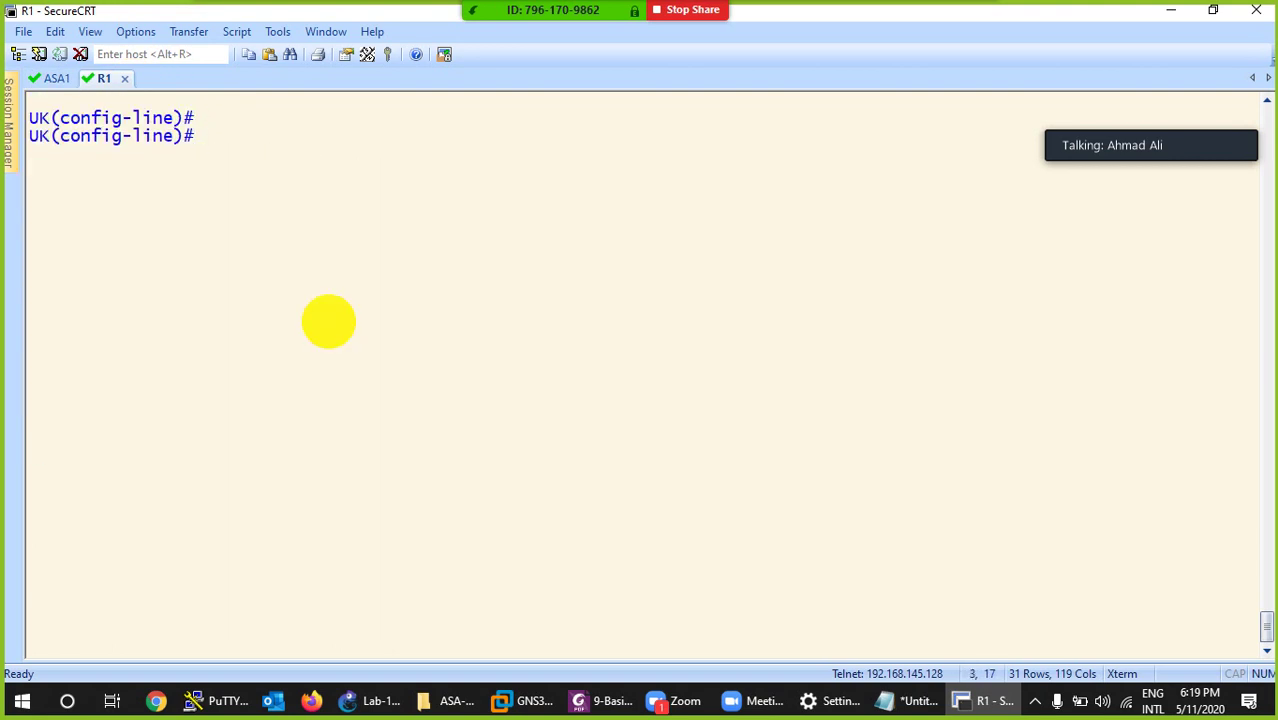
pyautogui.write('exit')
pyautogui.press('Return')
pyautogui.press('Return')
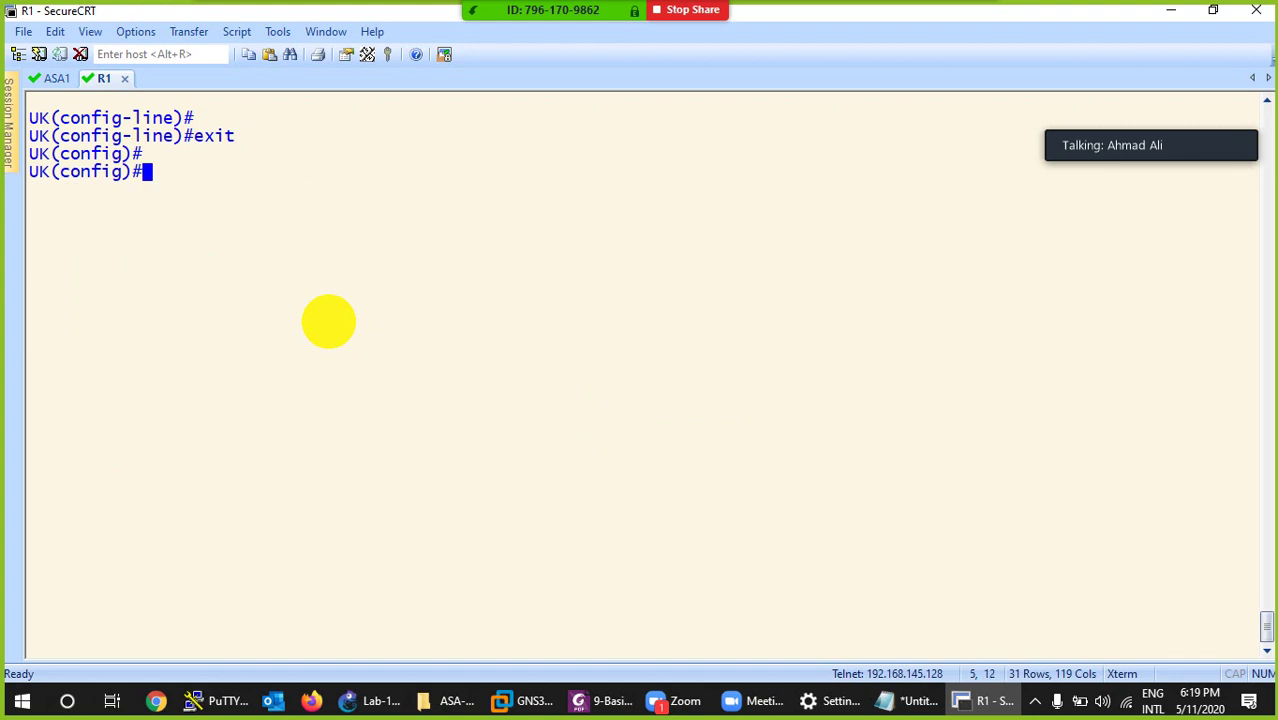
# - Set 'login local' on R1's vty lines 0 4 and exit the line configuration
pyautogui.write('lin')
pyautogui.press('Tab')
pyautogui.write('v')
pyautogui.press('Tab')
pyautogui.write('0 ')
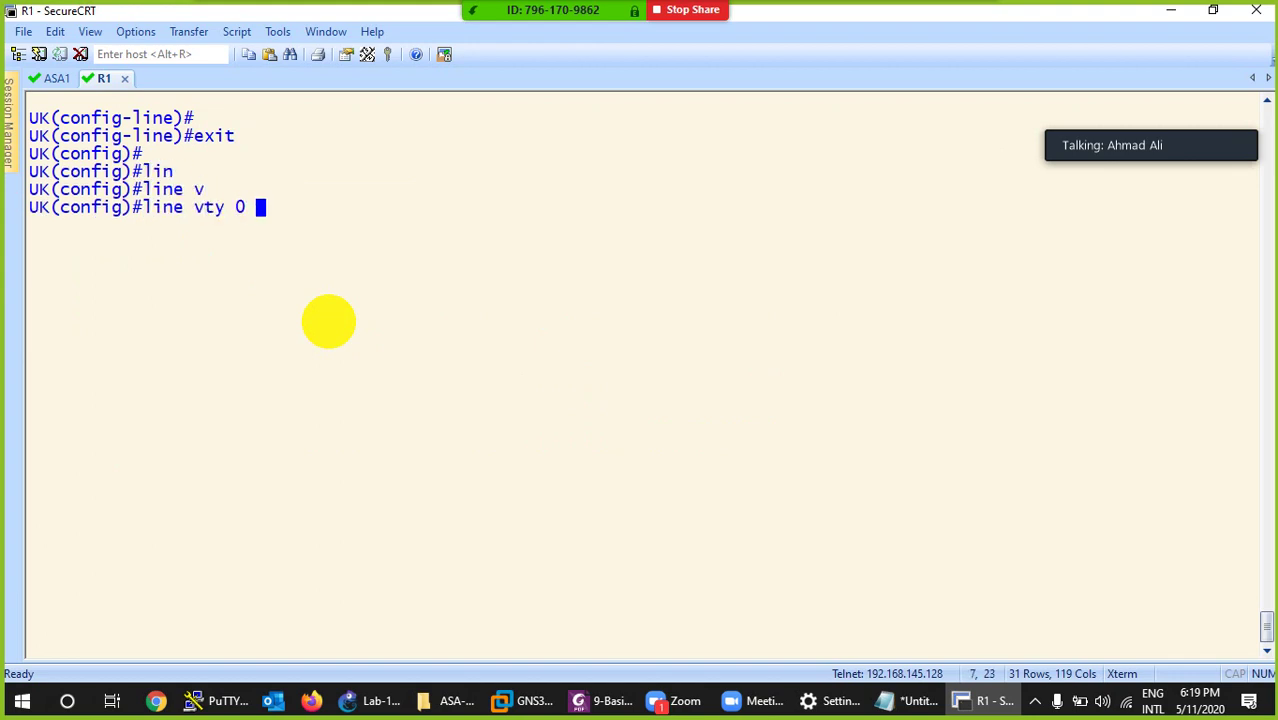
pyautogui.write('4')
pyautogui.press('Return')
pyautogui.write('login o')
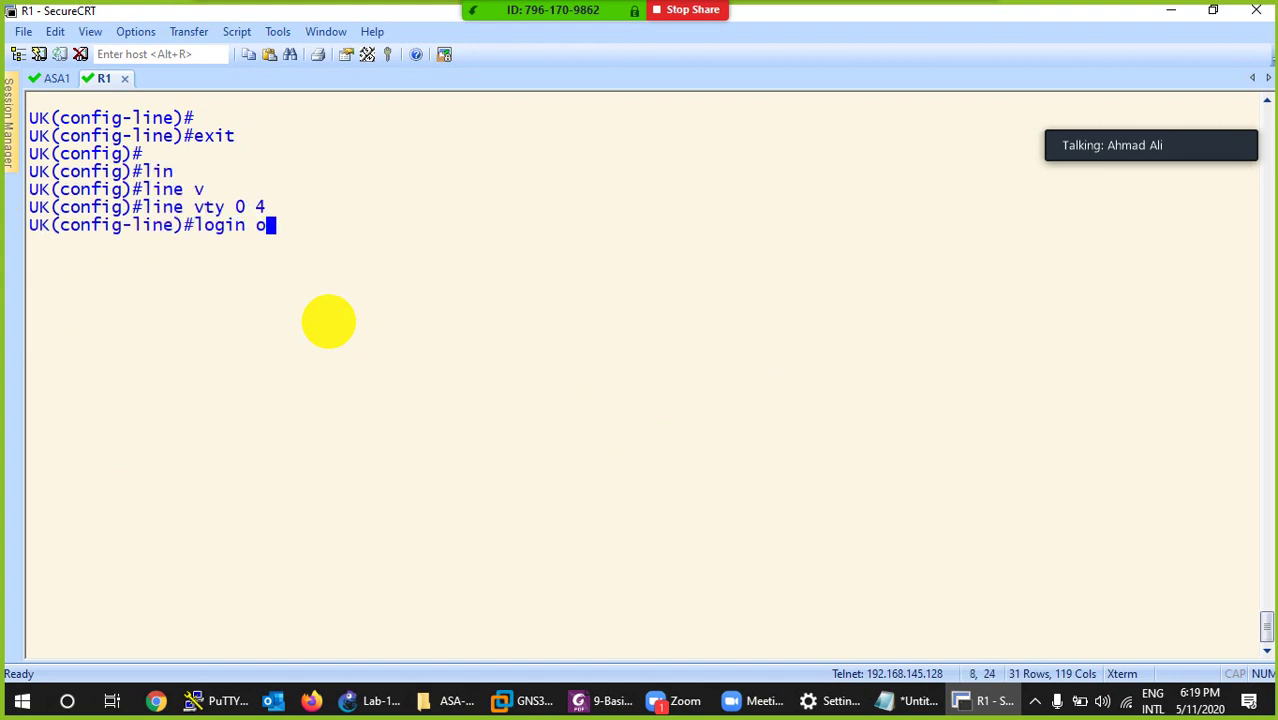
pyautogui.write('cal')
pyautogui.press('BackSpace')
pyautogui.press('BackSpace')
pyautogui.press('BackSpace')
pyautogui.press('BackSpace')
pyautogui.write('local')
pyautogui.press('Return')
pyautogui.write('exit')
pyautogui.press('Return')
pyautogui.press('Return')
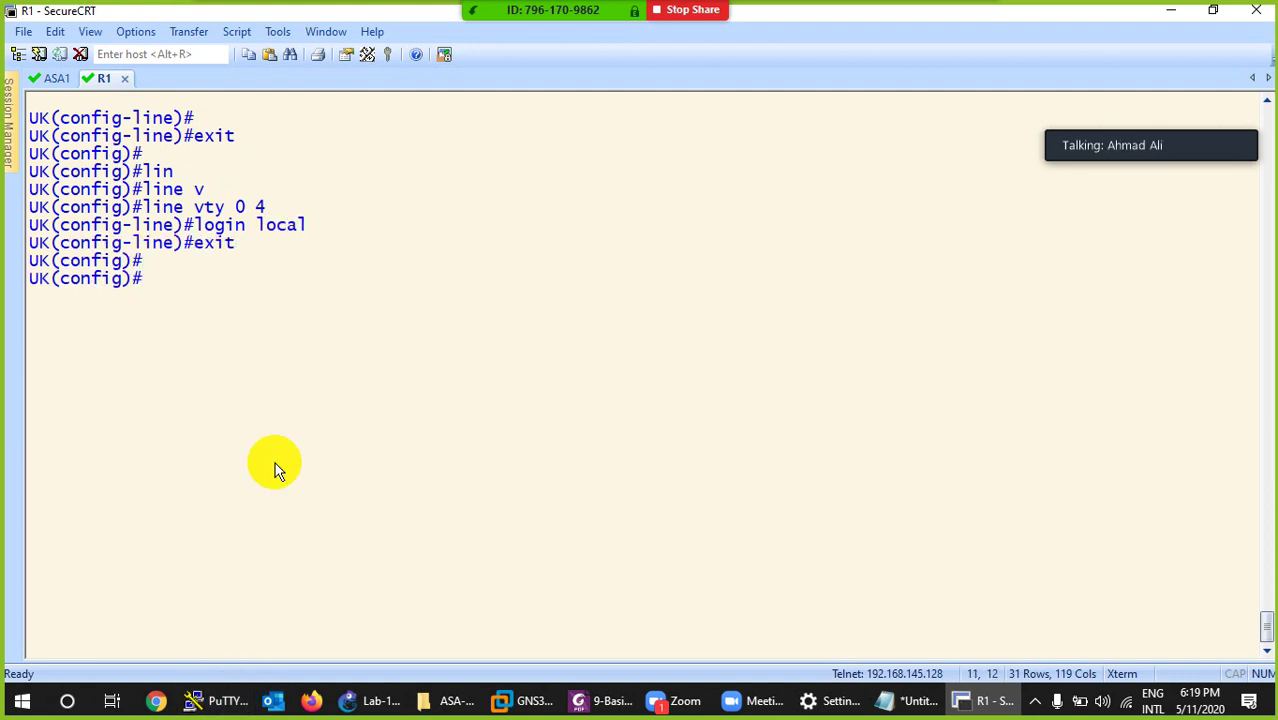
# - Re-enter vty lines 0 4 and remove the inbound access-class 1 with 'no access-class 1 in'
pyautogui.press('Up')
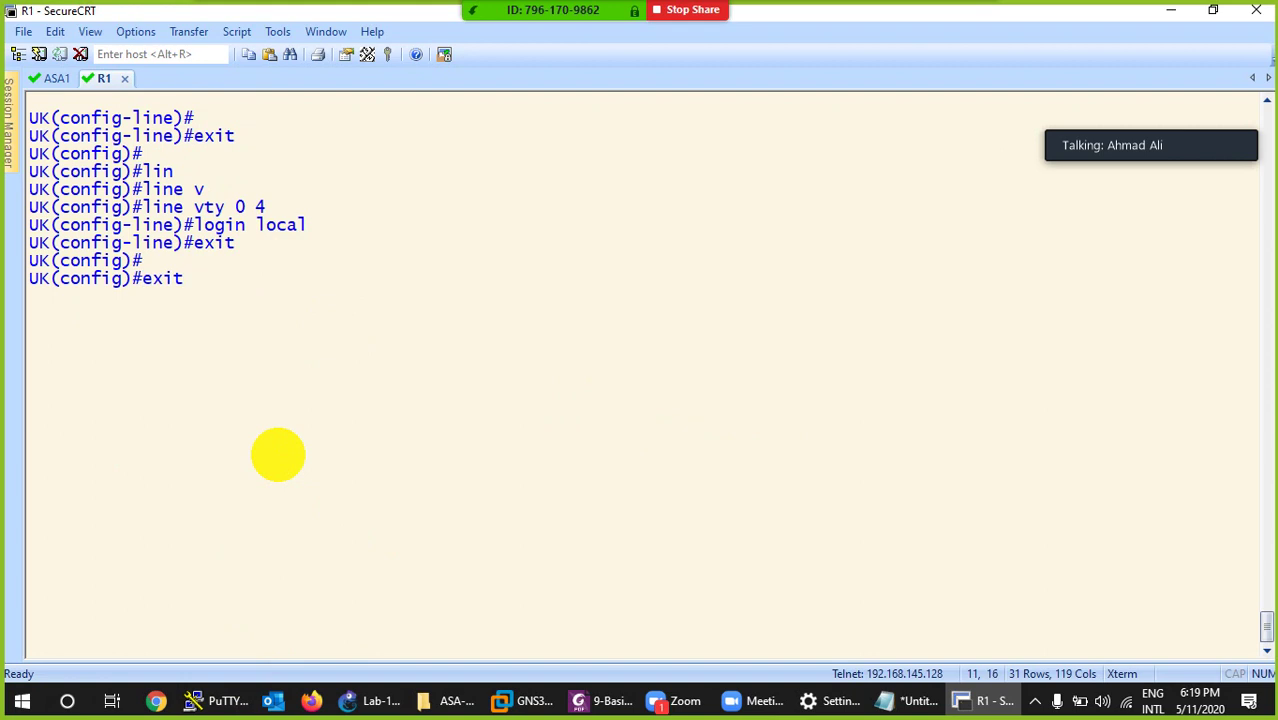
pyautogui.press('Up')
pyautogui.press('Up')
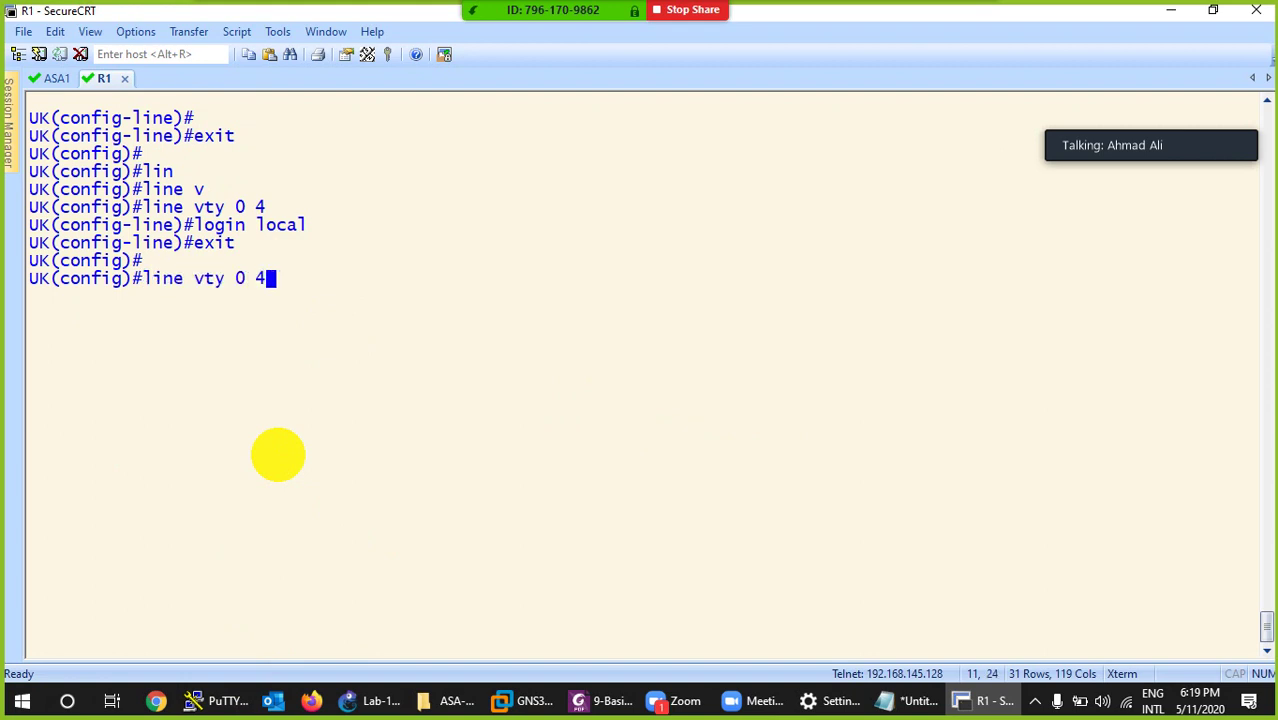
pyautogui.press('Return')
pyautogui.write('no ')
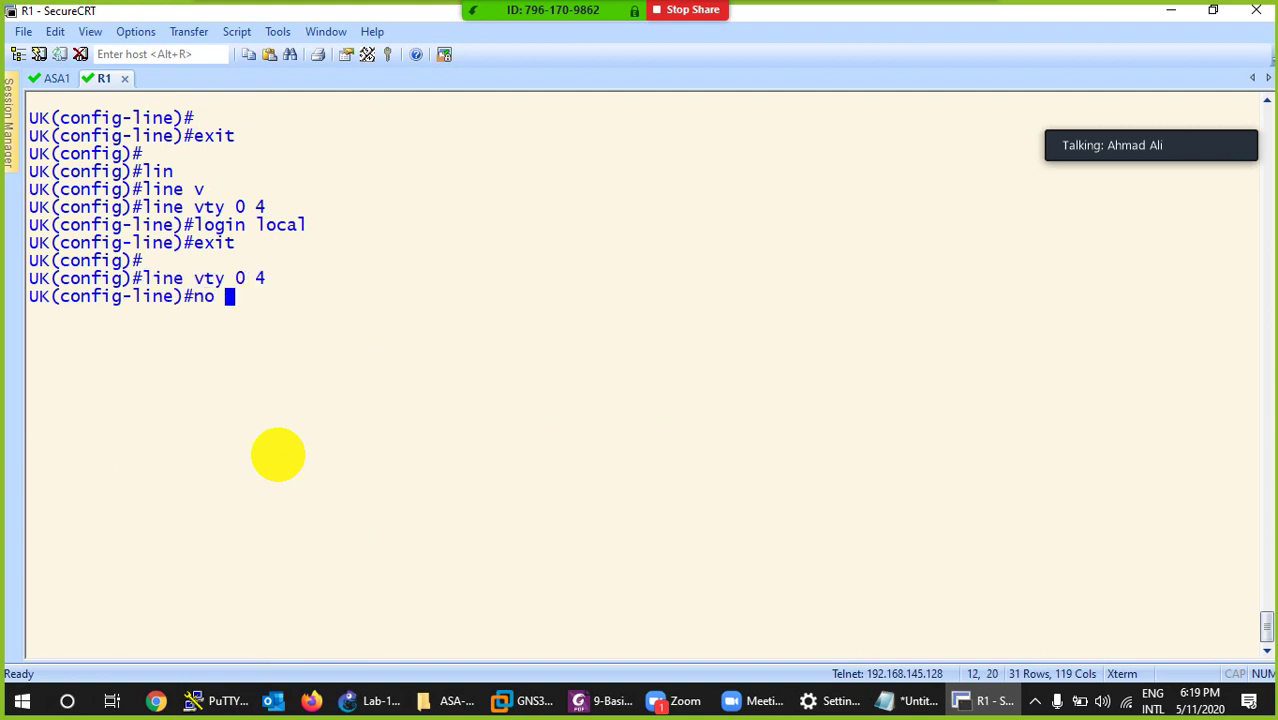
pyautogui.write('acce')
pyautogui.press('Tab')
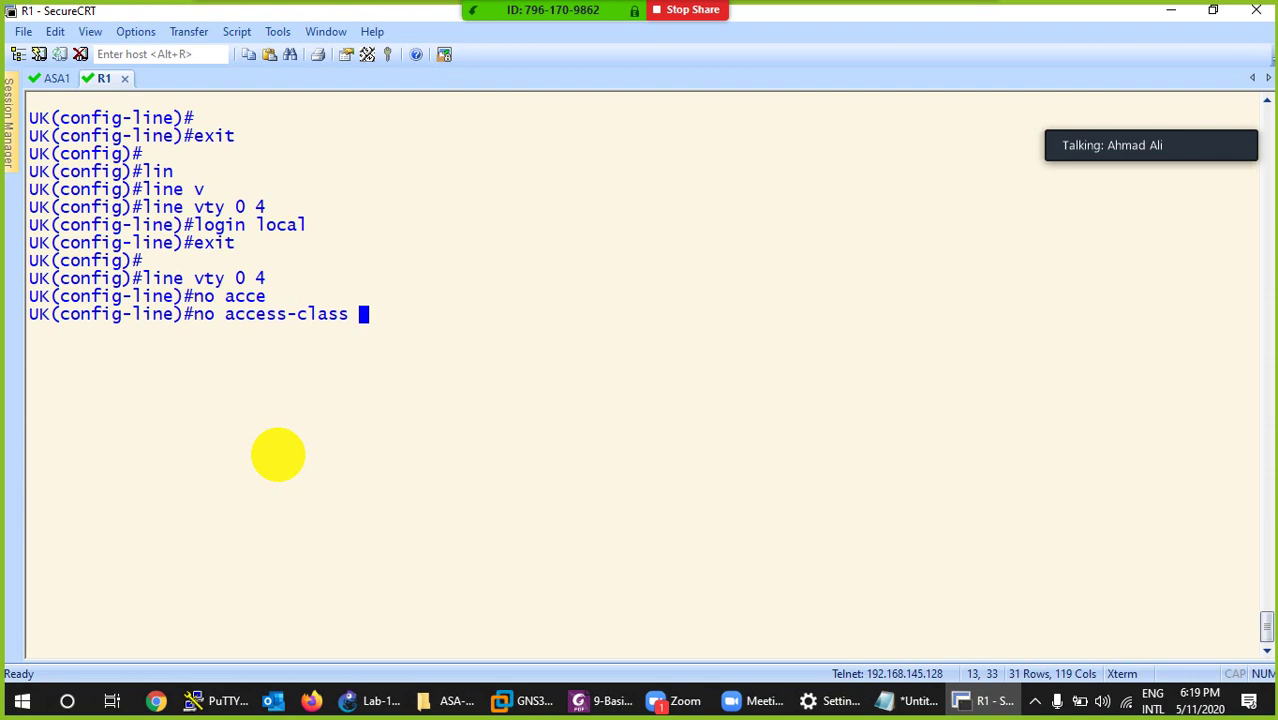
pyautogui.write('1 in')
pyautogui.press('Tab')
pyautogui.press('Return')
pyautogui.press('Return')
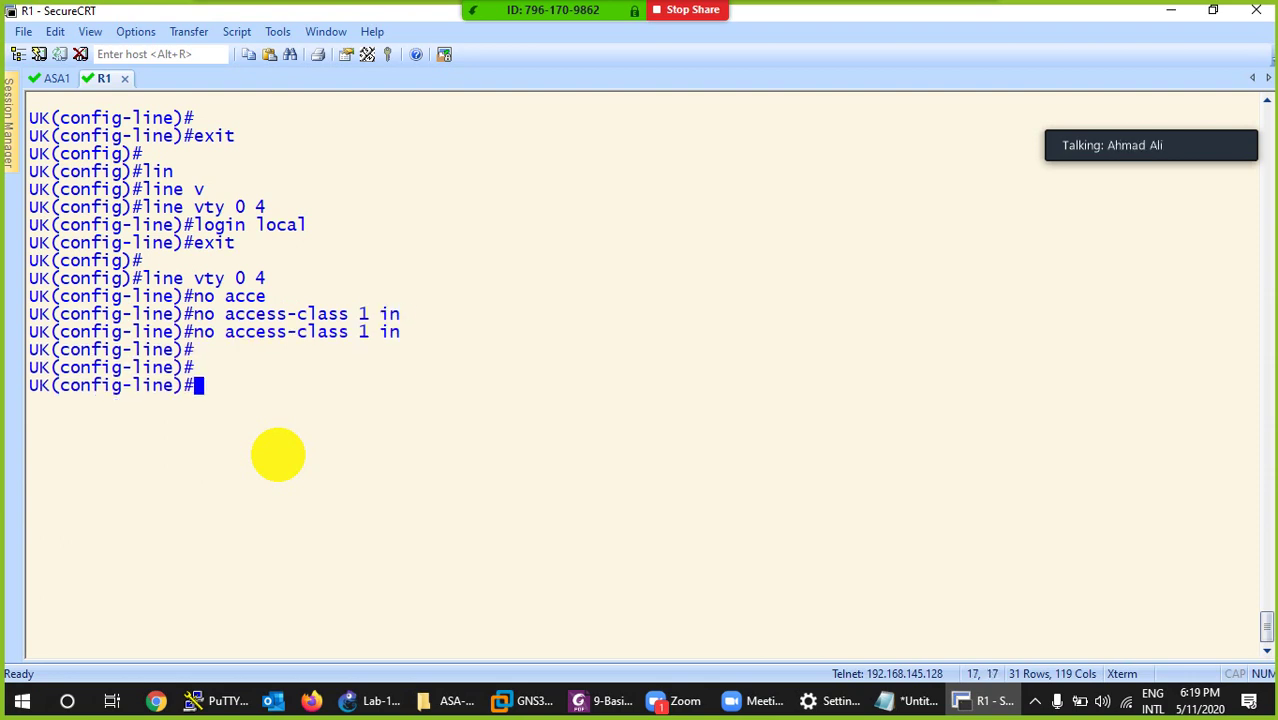
pyautogui.press('Return')
# - Telnet to 192.168.1.10 in PuTTY and log in with the local user's username and password to reach UK#
pyautogui.click(200, 700)
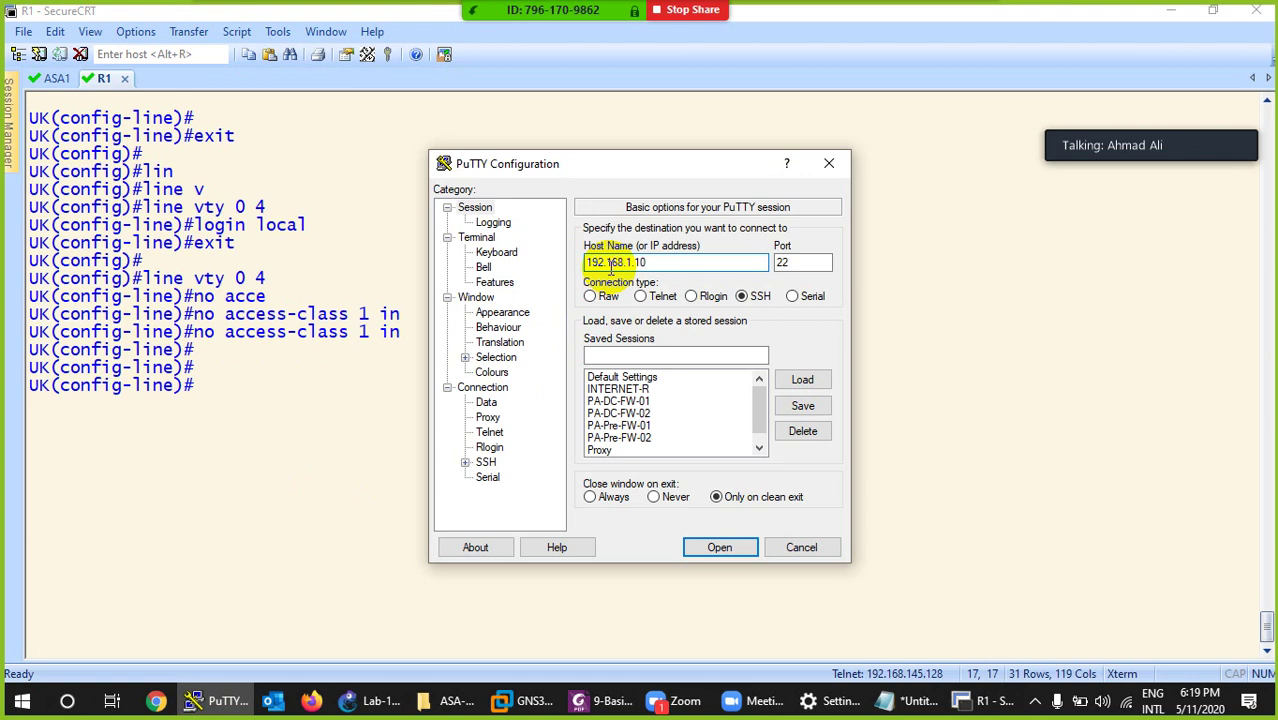
pyautogui.click(640, 296)
pyautogui.click(690, 547)
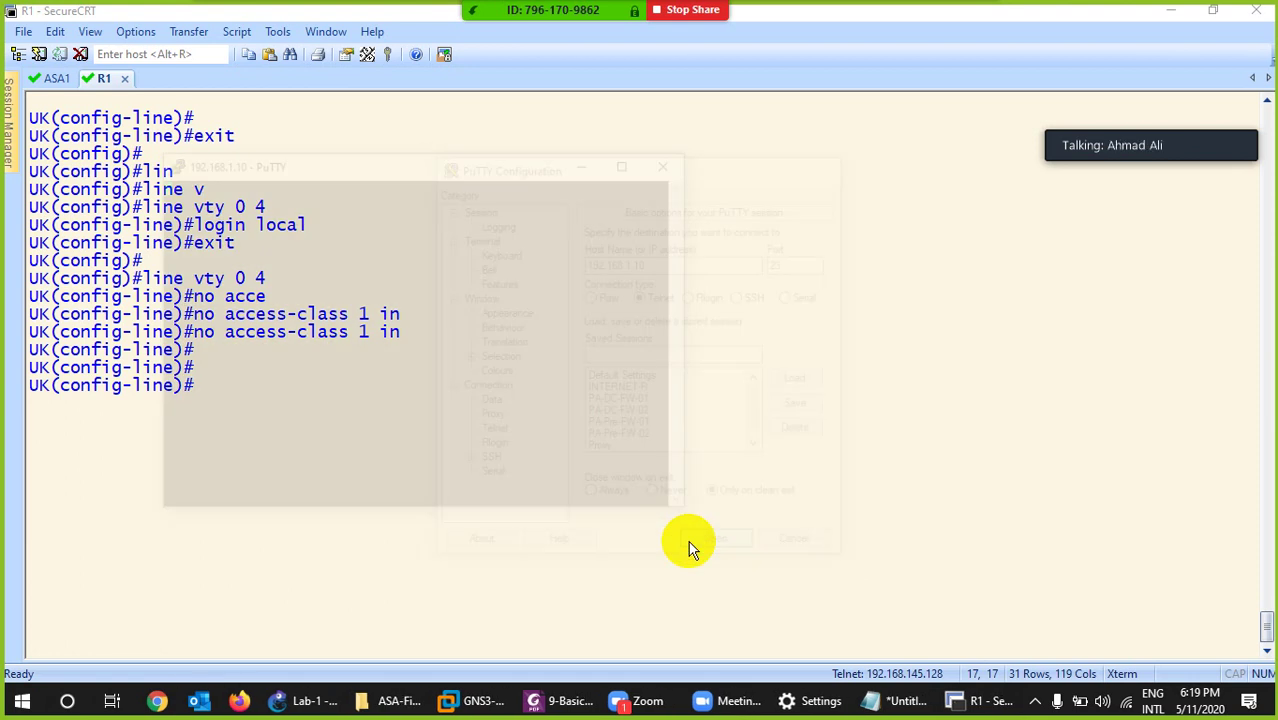
pyautogui.moveTo(273, 161); pyautogui.dragTo(525, 166)
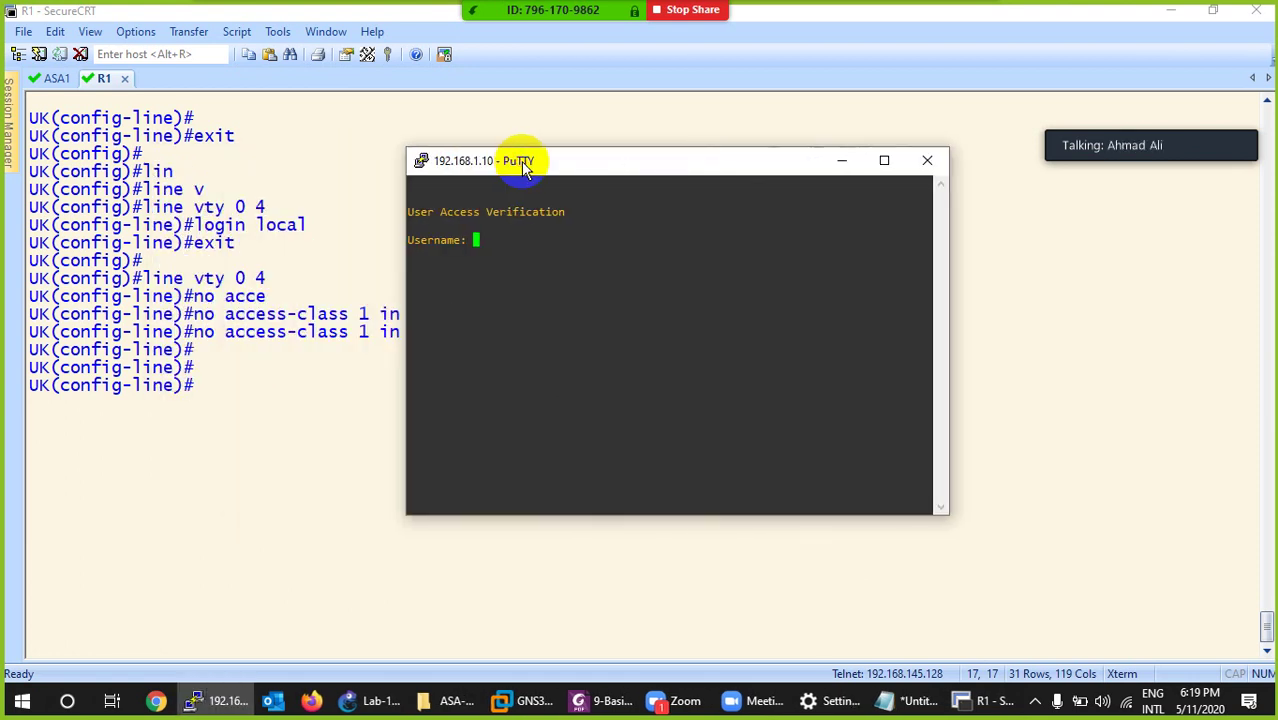
pyautogui.click(558, 288)
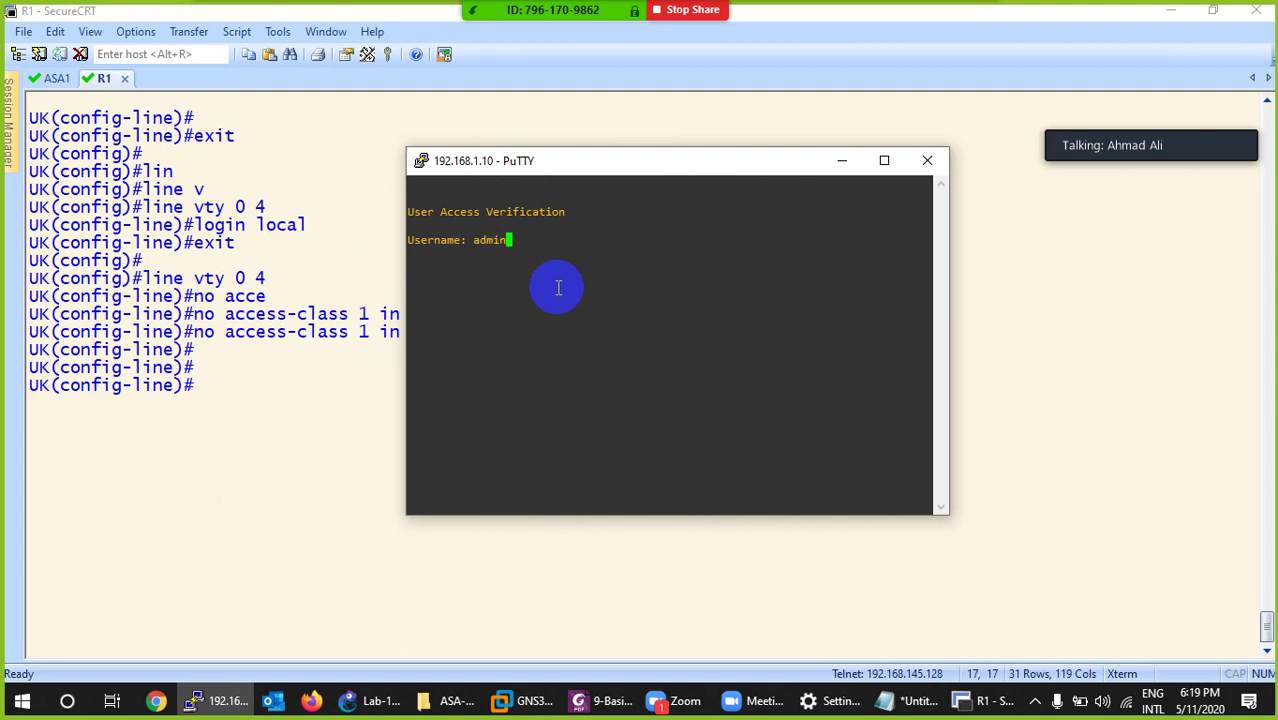
pyautogui.write('admin')
pyautogui.press('Return')
pyautogui.press('Return')
# - Run 'do show run | sec pass' on R1 and highlight the local user line and 'login local'
pyautogui.click(251, 408)
pyautogui.write('do s')
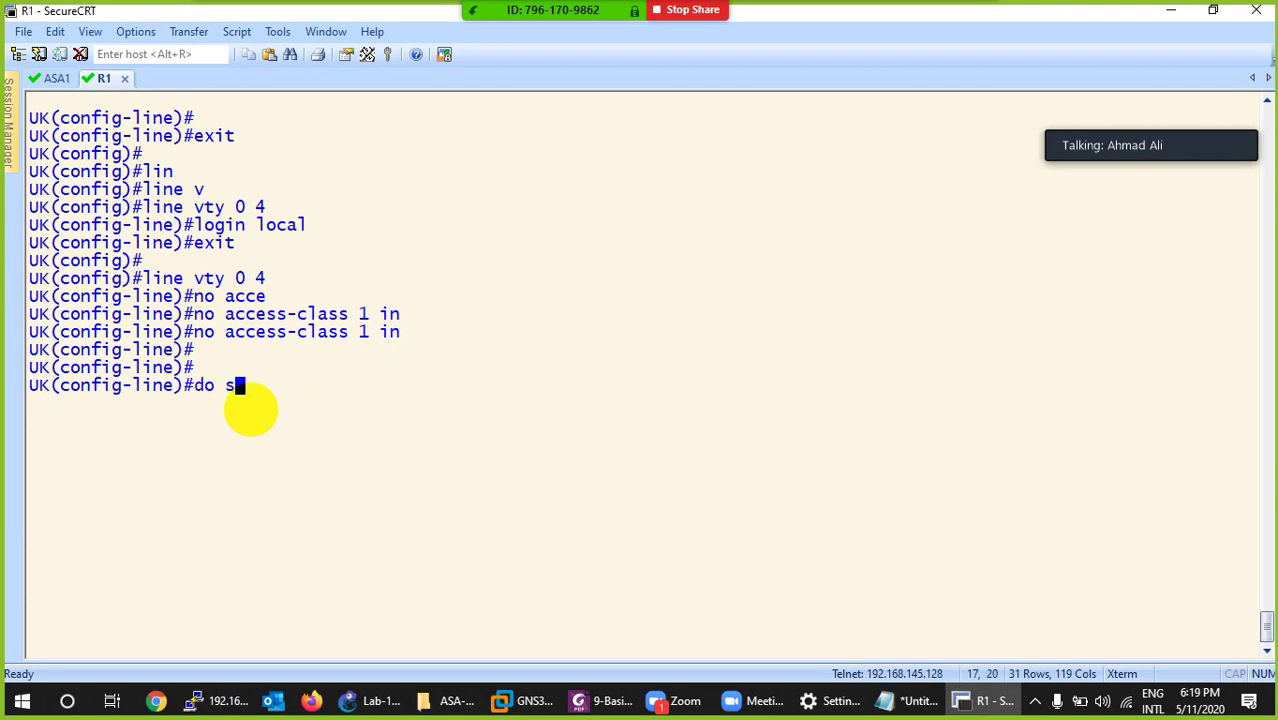
pyautogui.write('how run | se')
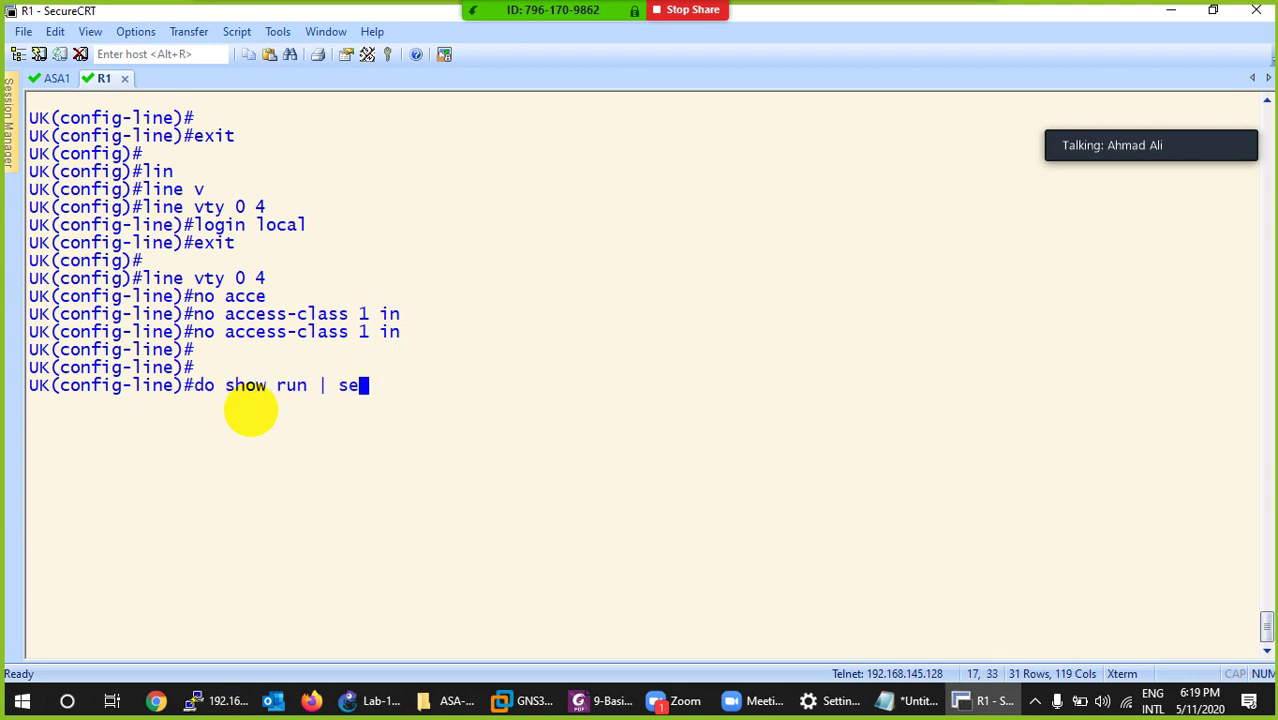
pyautogui.write('c pass')
pyautogui.press('Return')
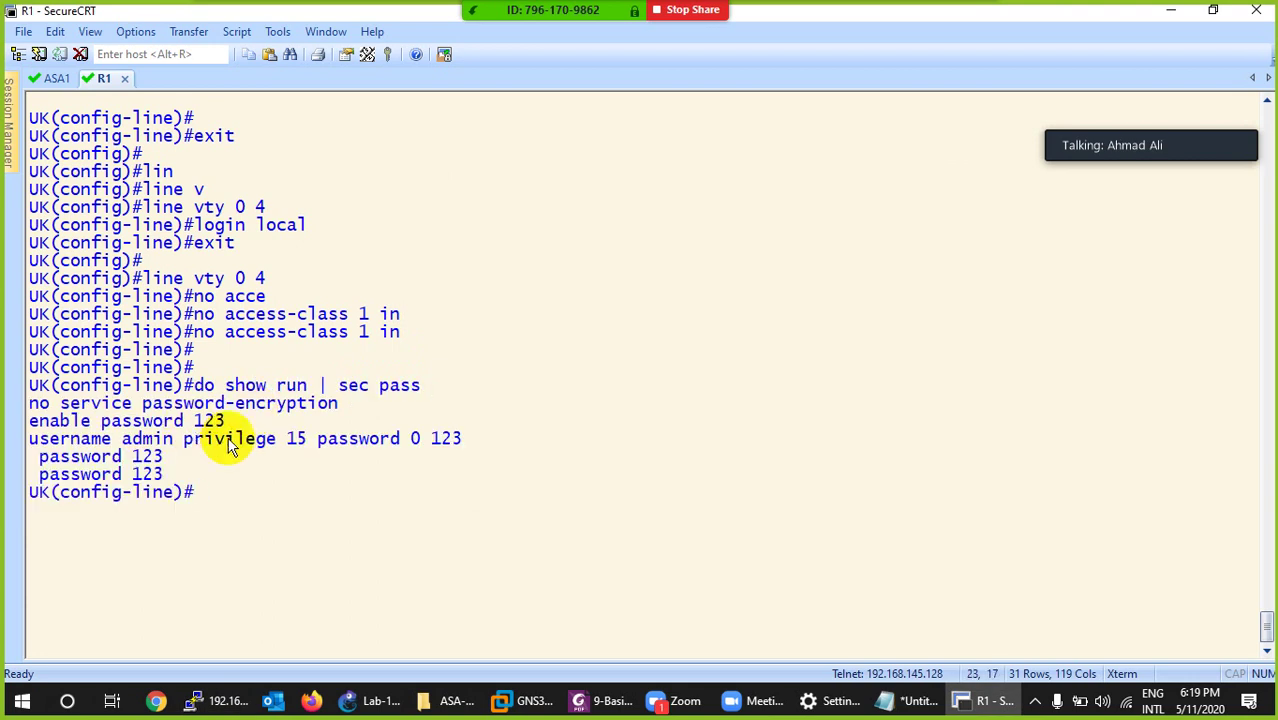
pyautogui.moveTo(464, 438); pyautogui.dragTo(23, 436)
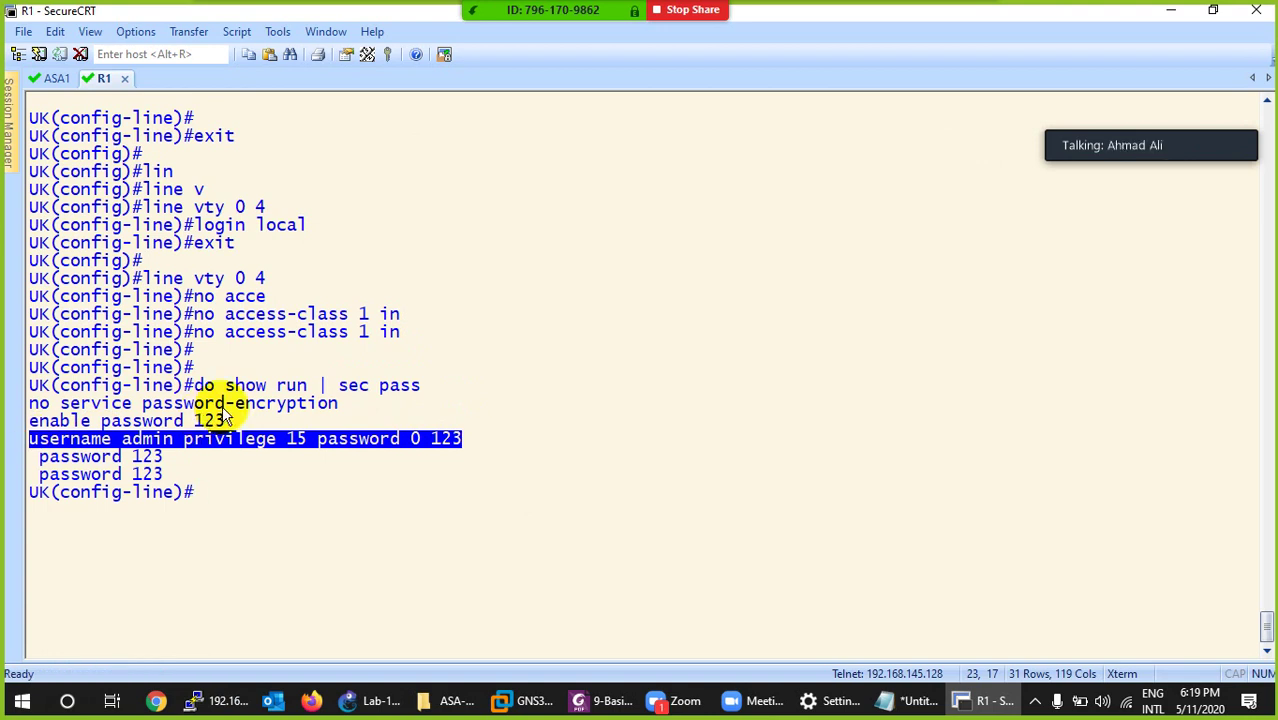
pyautogui.moveTo(304, 227); pyautogui.dragTo(257, 227)
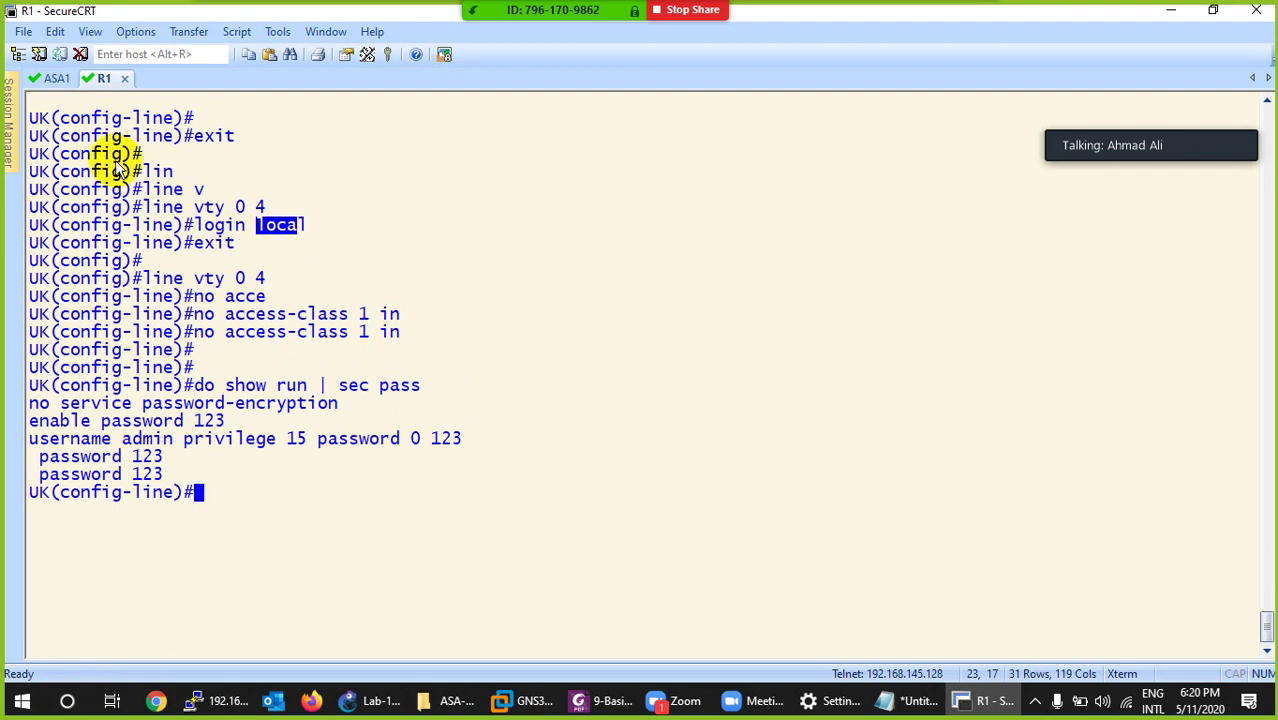
pyautogui.click(56, 79)
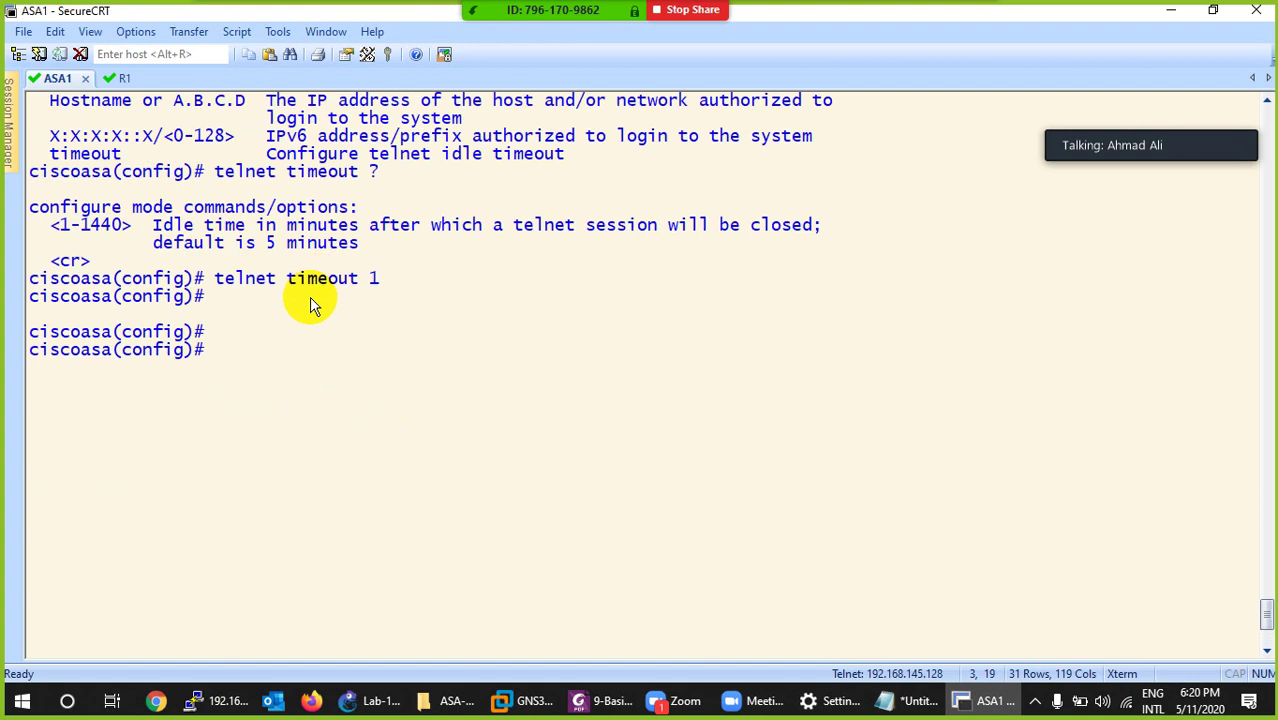
# - Show the ASA's telnet configuration and point out its three telnet access lines
pyautogui.press('Up')
pyautogui.press('Up')
pyautogui.press('Return')
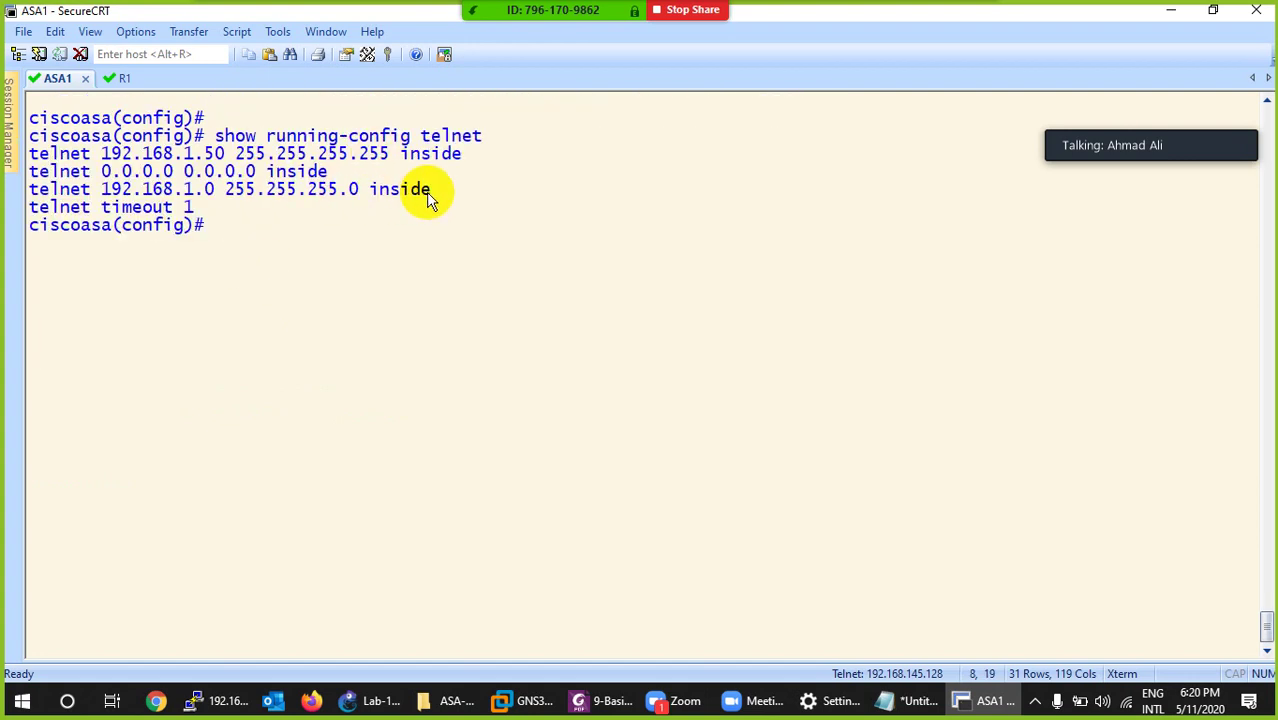
pyautogui.moveTo(428, 188); pyautogui.dragTo(74, 165)
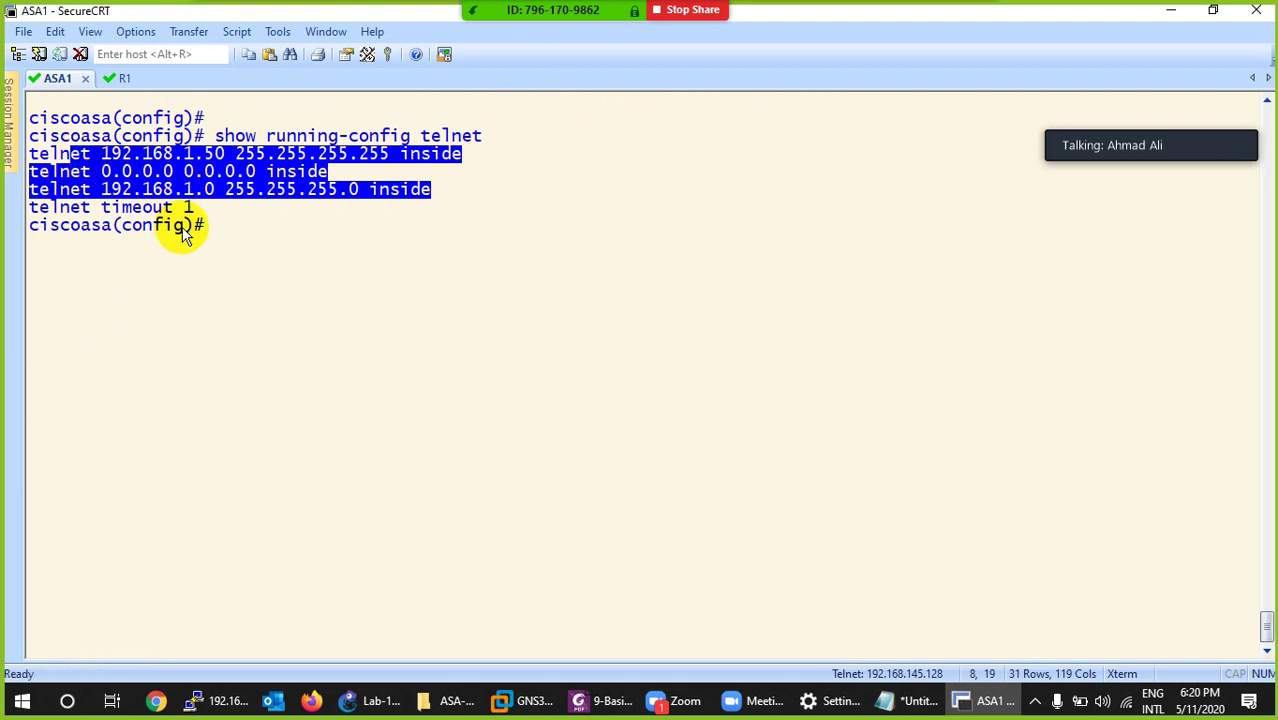
pyautogui.click(214, 222)
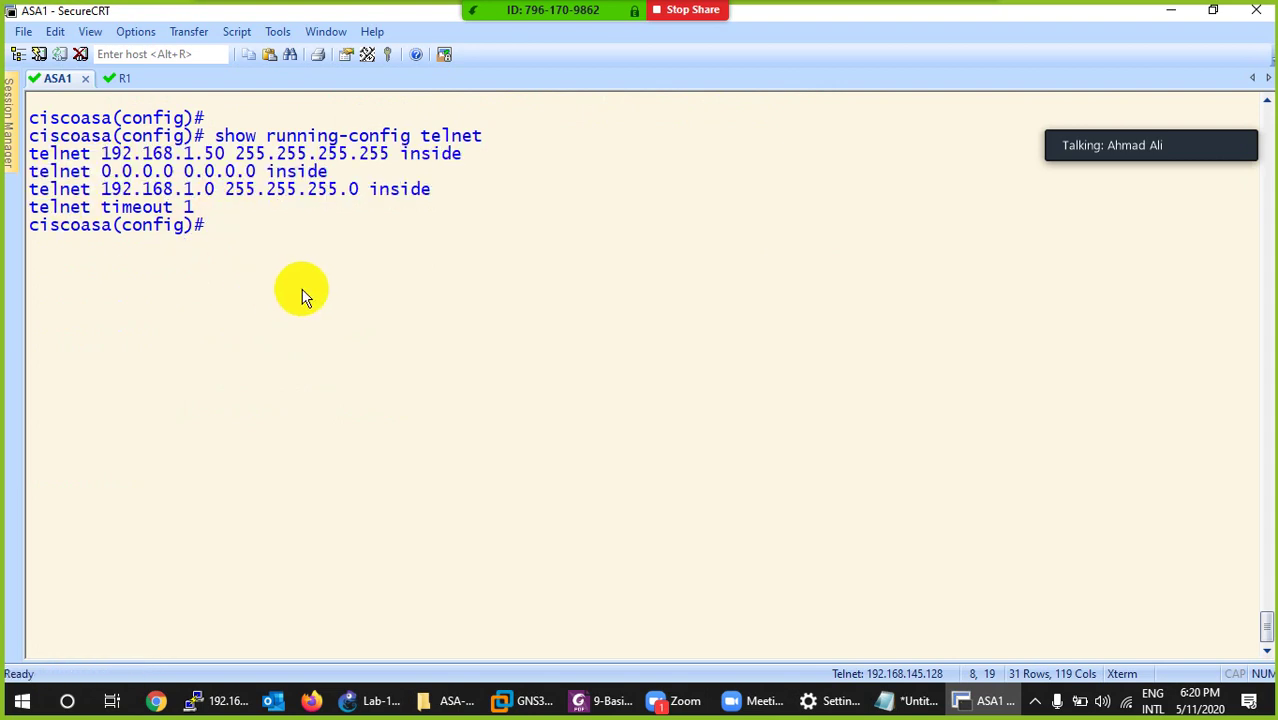
# - Set the ASA's telnet login password with the passwd command
pyautogui.write('passw')
pyautogui.press('Tab')
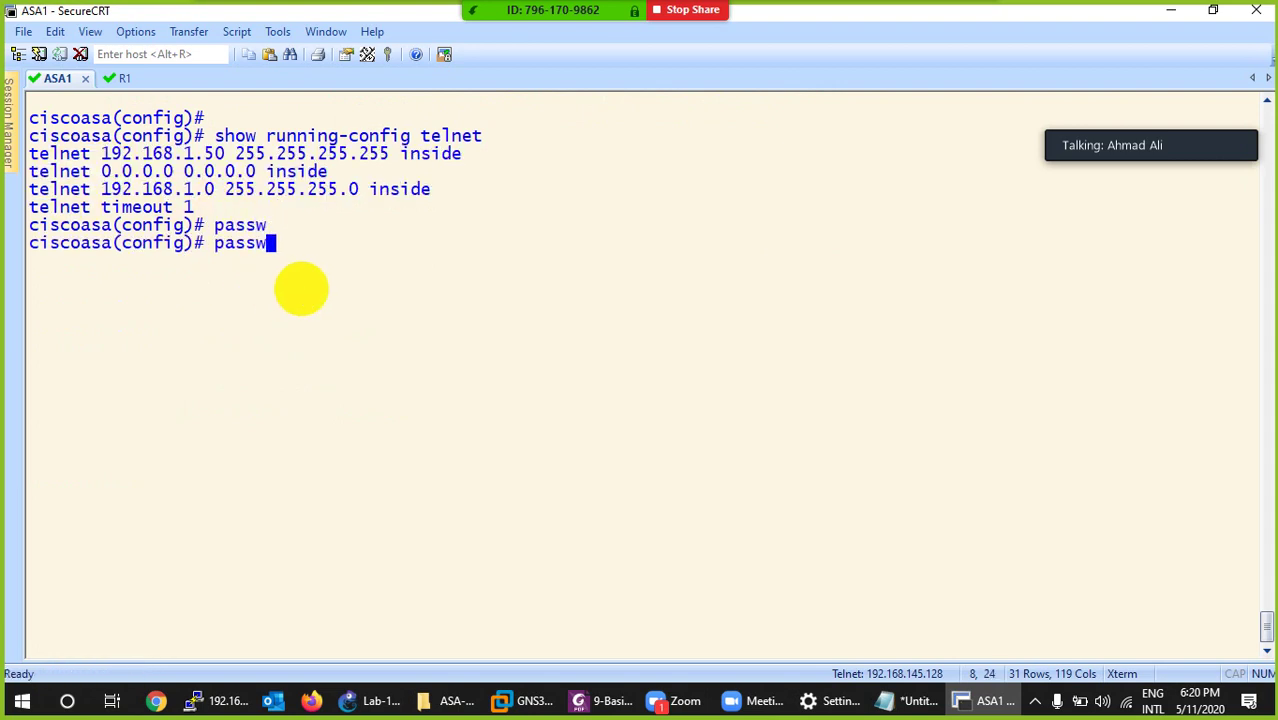
pyautogui.write('d')
pyautogui.press('Tab')
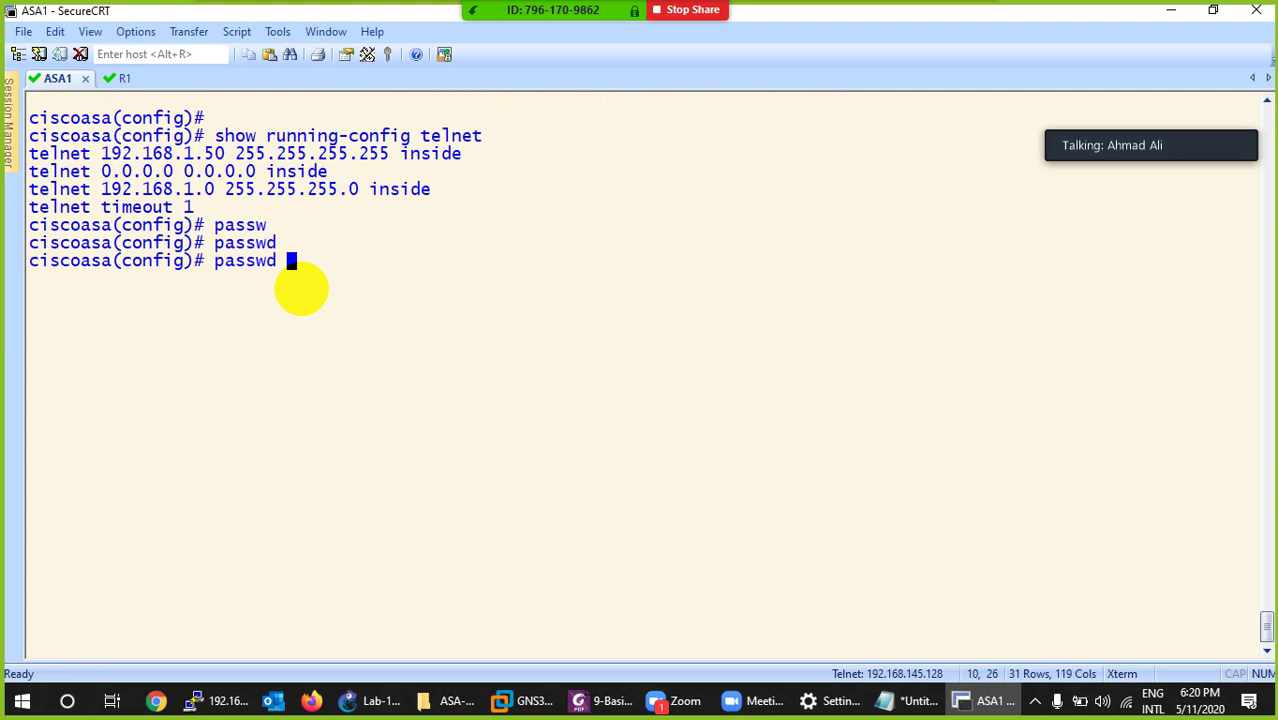
pyautogui.write('123')
pyautogui.press('Return')
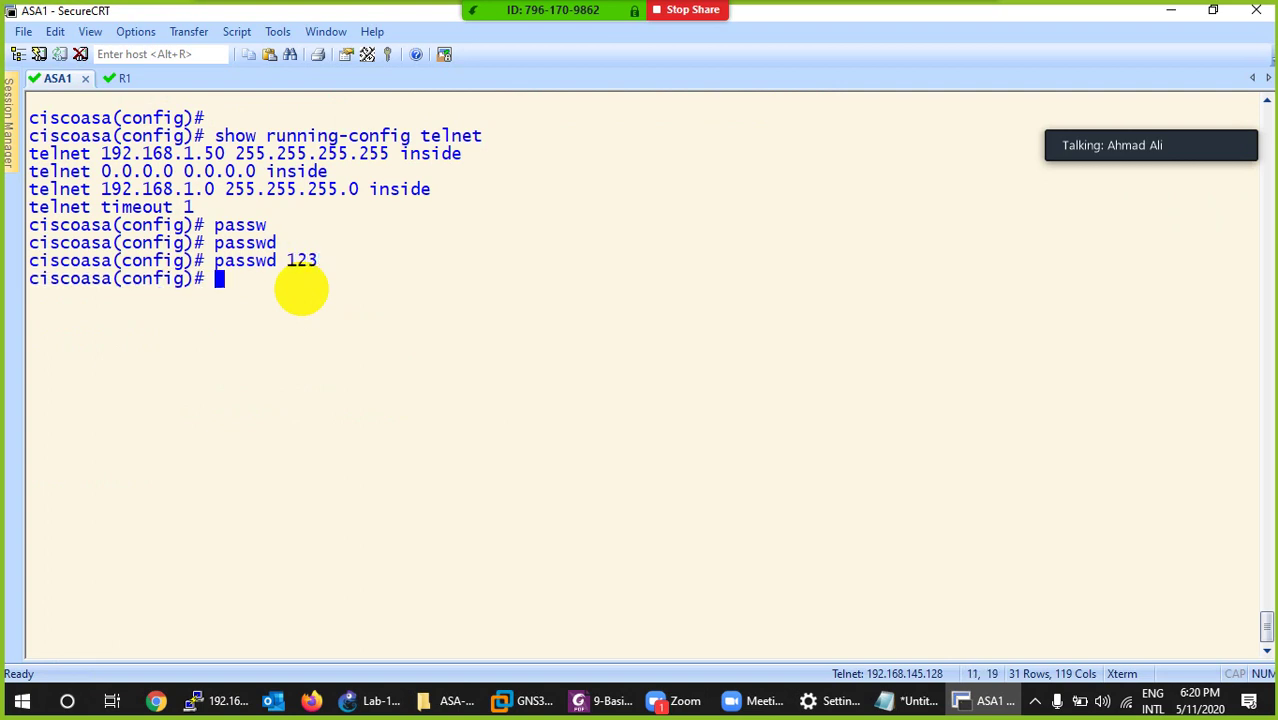
# - Run 'show interface ip brief' and copy Ethernet1's address 192.168.1.100
pyautogui.write('s')
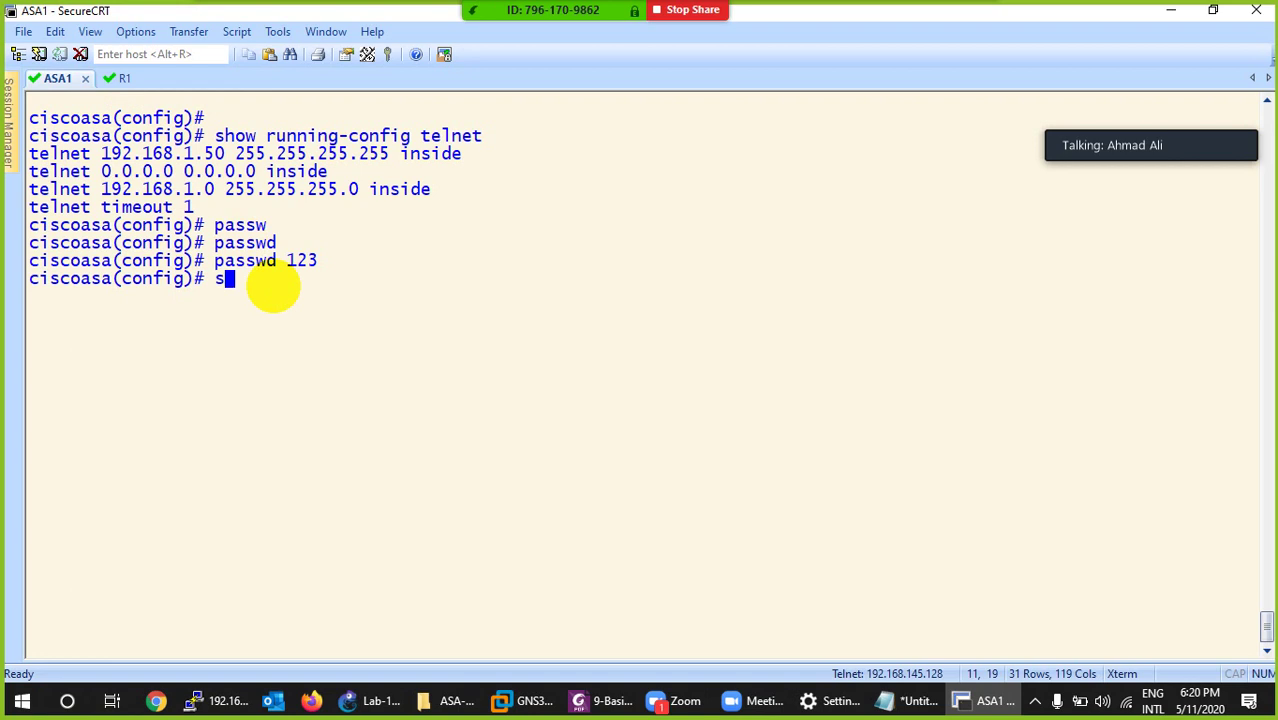
pyautogui.write('how int')
pyautogui.press('Tab')
pyautogui.write('ip br')
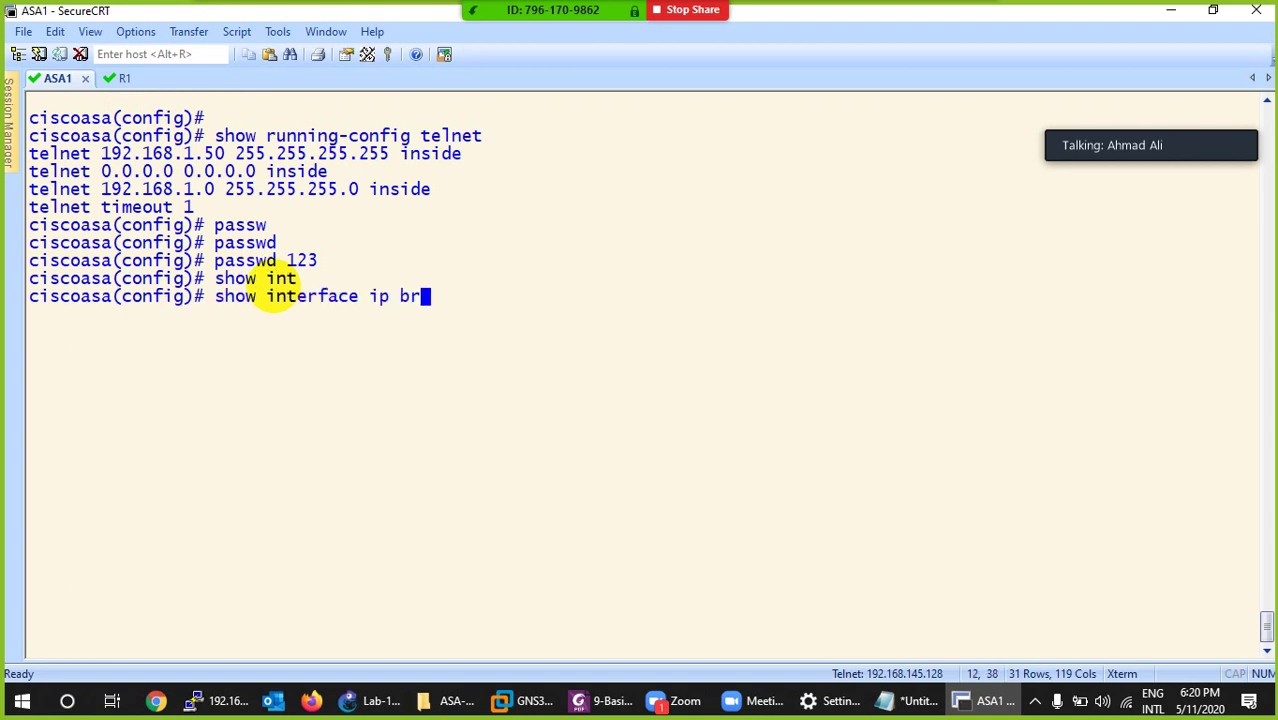
pyautogui.press('Return')
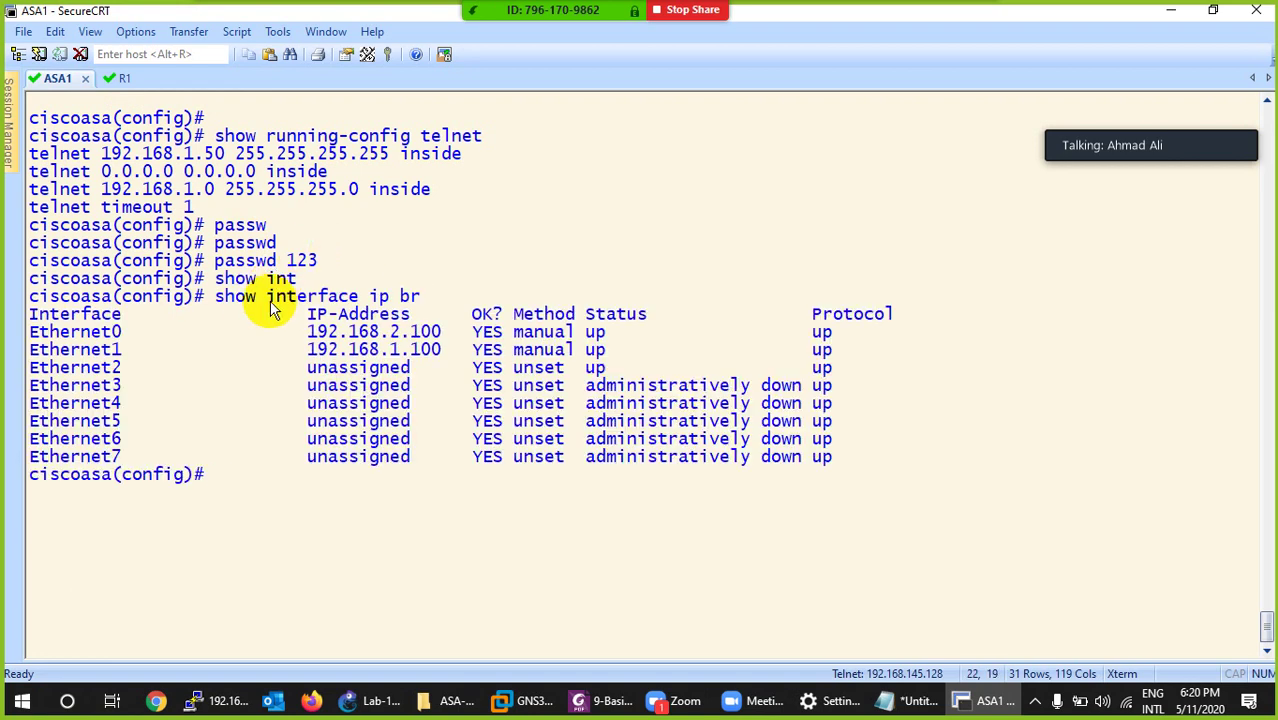
pyautogui.moveTo(441, 350); pyautogui.dragTo(310, 347)
# - From R1's UK# prompt, telnet to the ASA at 192.168.1.100 and log in to ciscoasa>
pyautogui.click(120, 77)
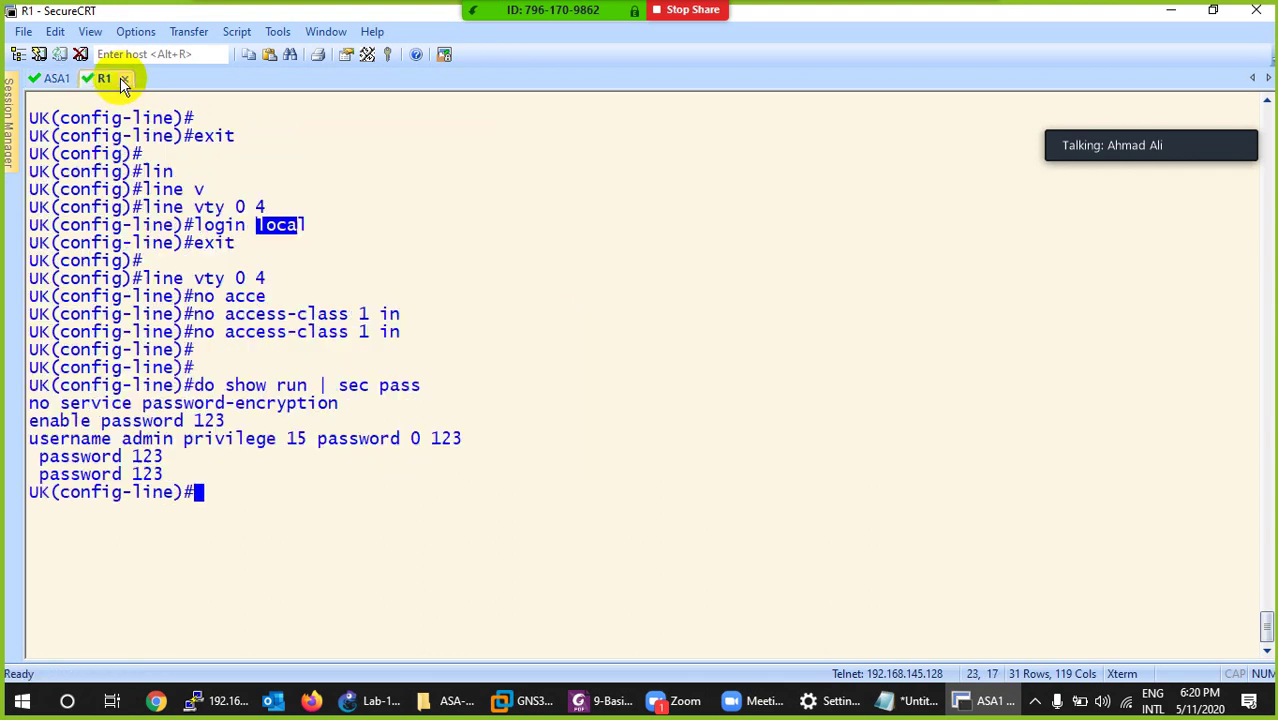
pyautogui.hotkey('ctrl', 'z')
pyautogui.hotkey('ctrl', 'l')
pyautogui.press('Return')
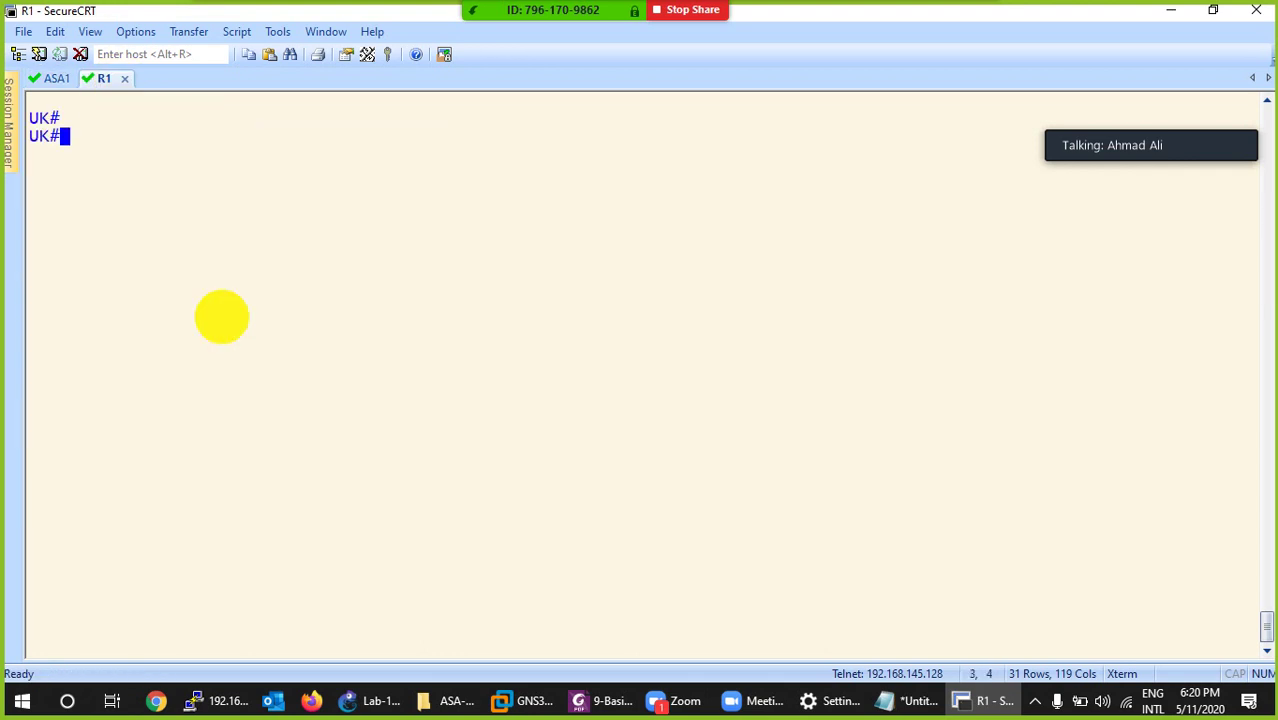
pyautogui.write('telnet')
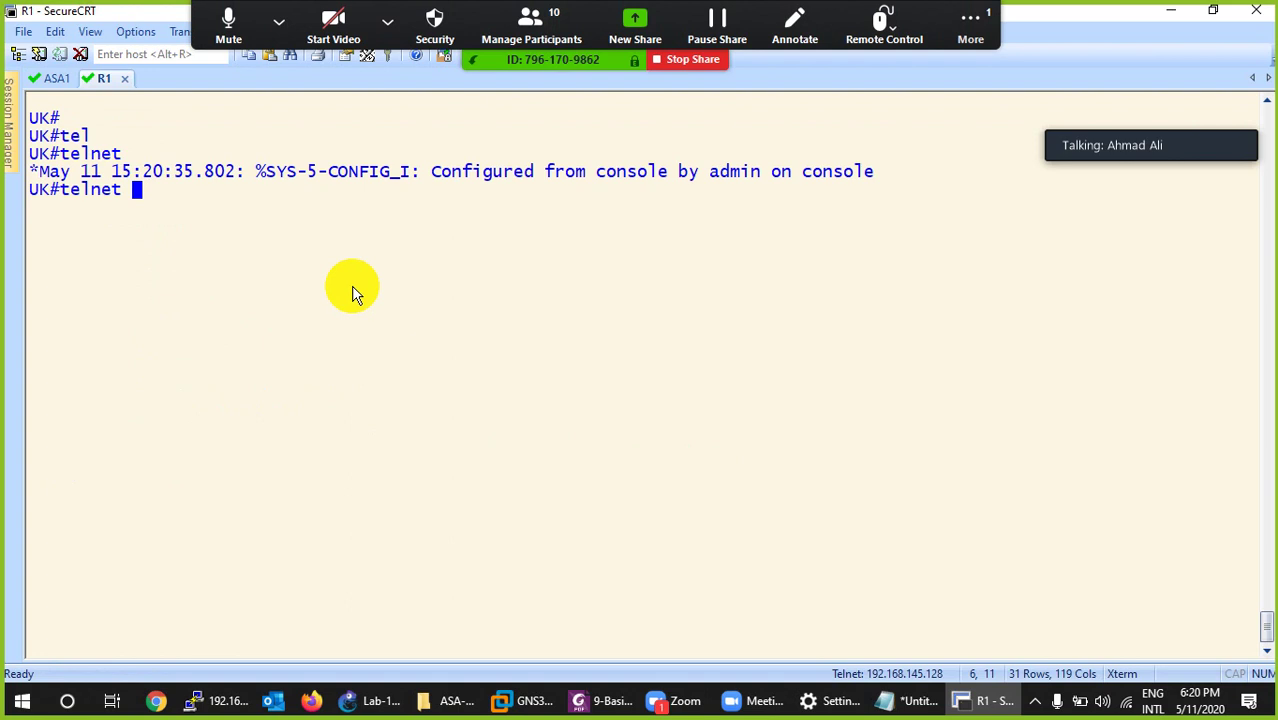
pyautogui.rightClick(310, 262)
pyautogui.press('Return')
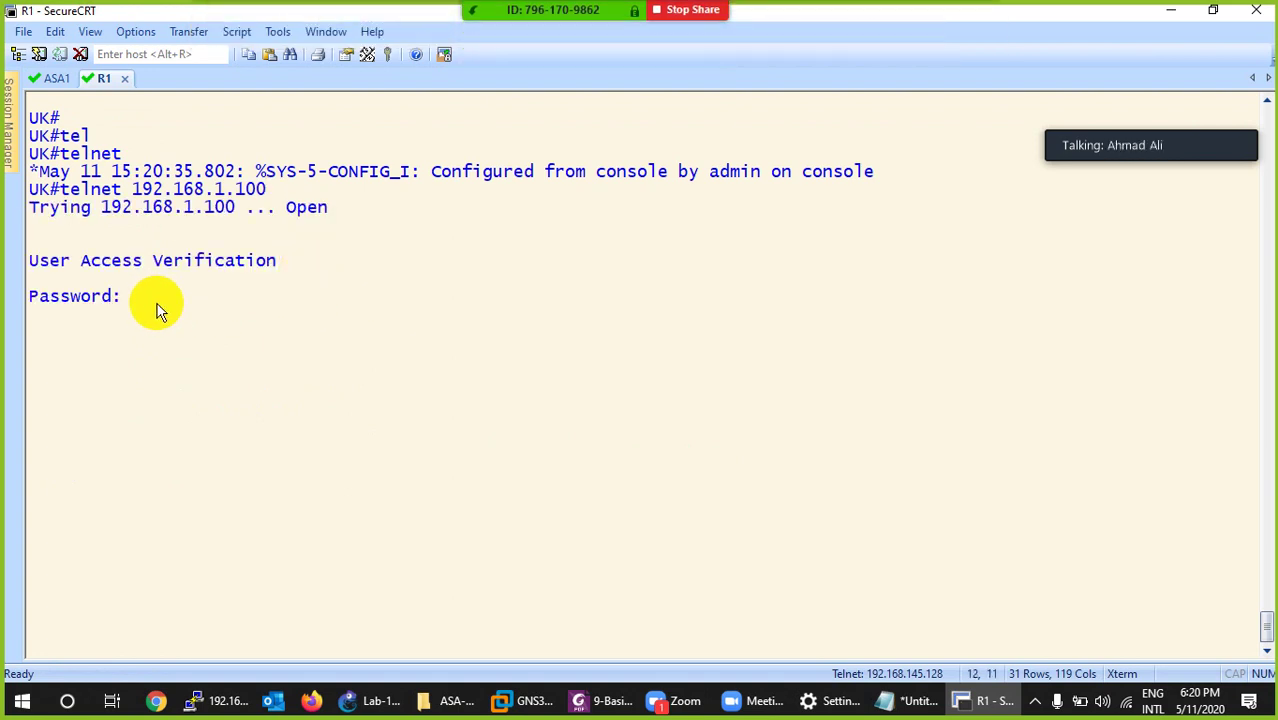
pyautogui.press('Return')
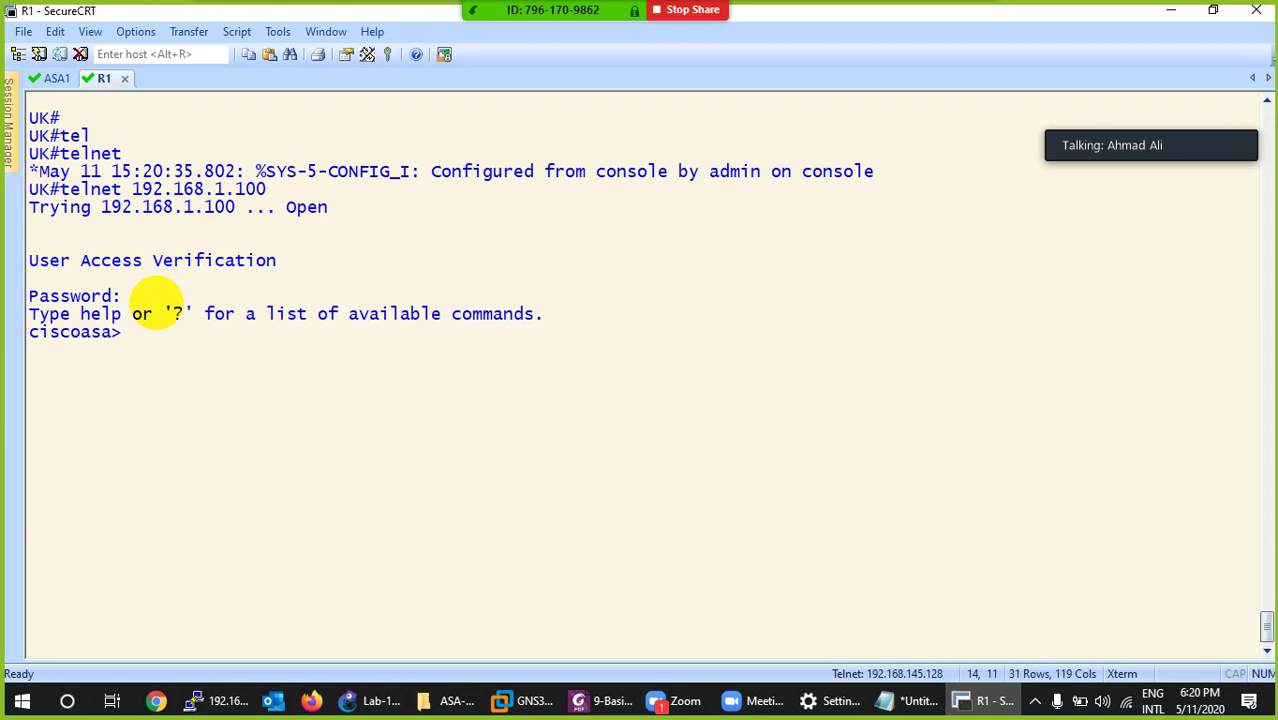
pyautogui.moveTo(138, 338); pyautogui.dragTo(42, 334)
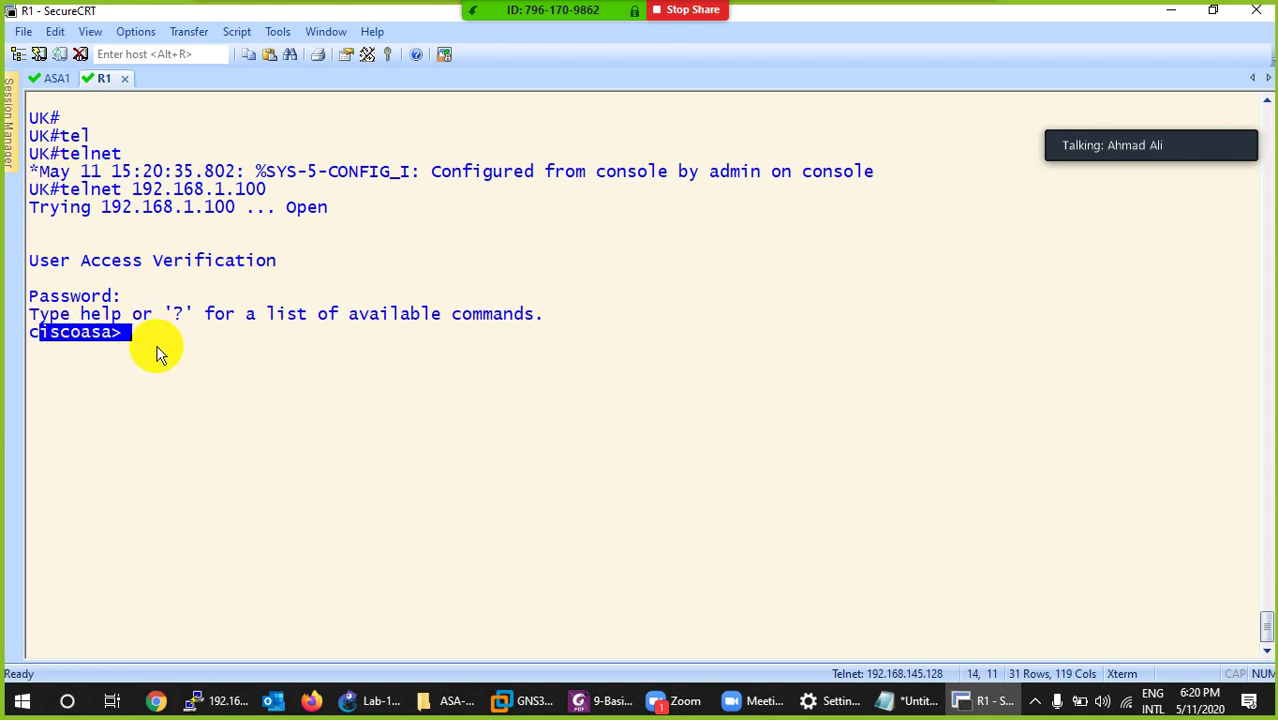
pyautogui.click(214, 700)
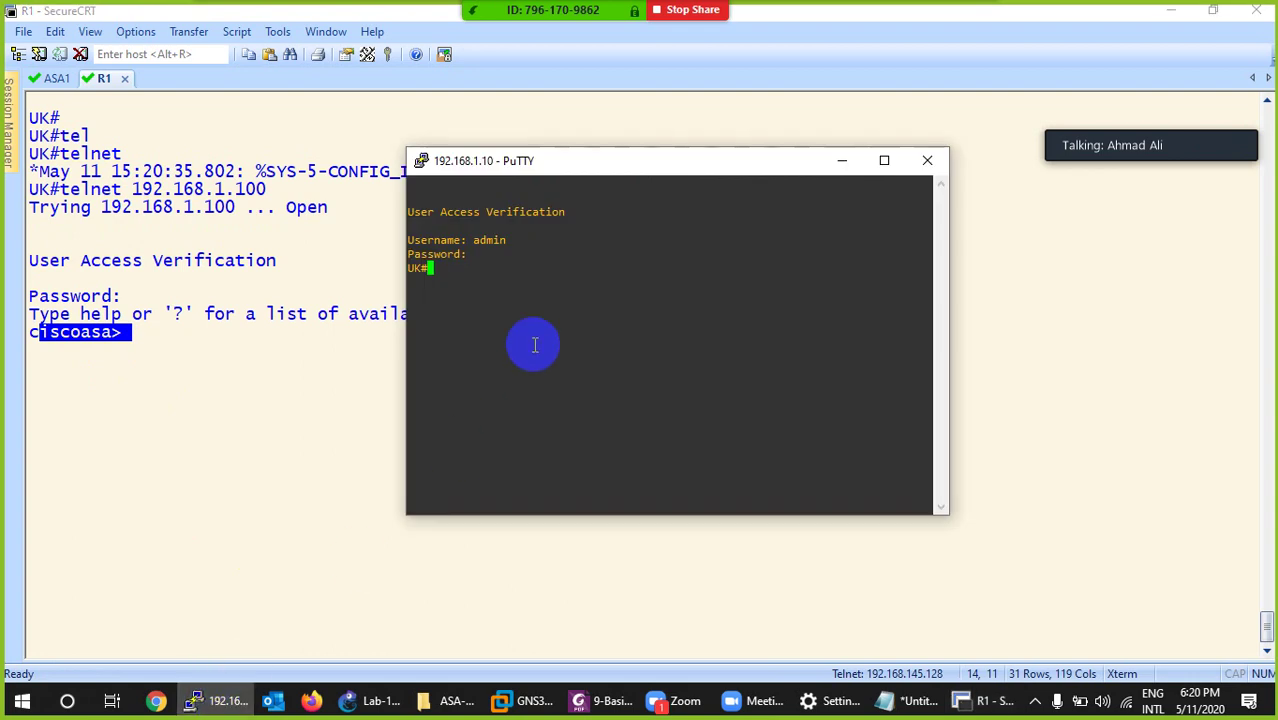
# - Close the R1 PuTTY session and start a new PuTTY Telnet connection to 192.168.1.100
pyautogui.click(925, 161)
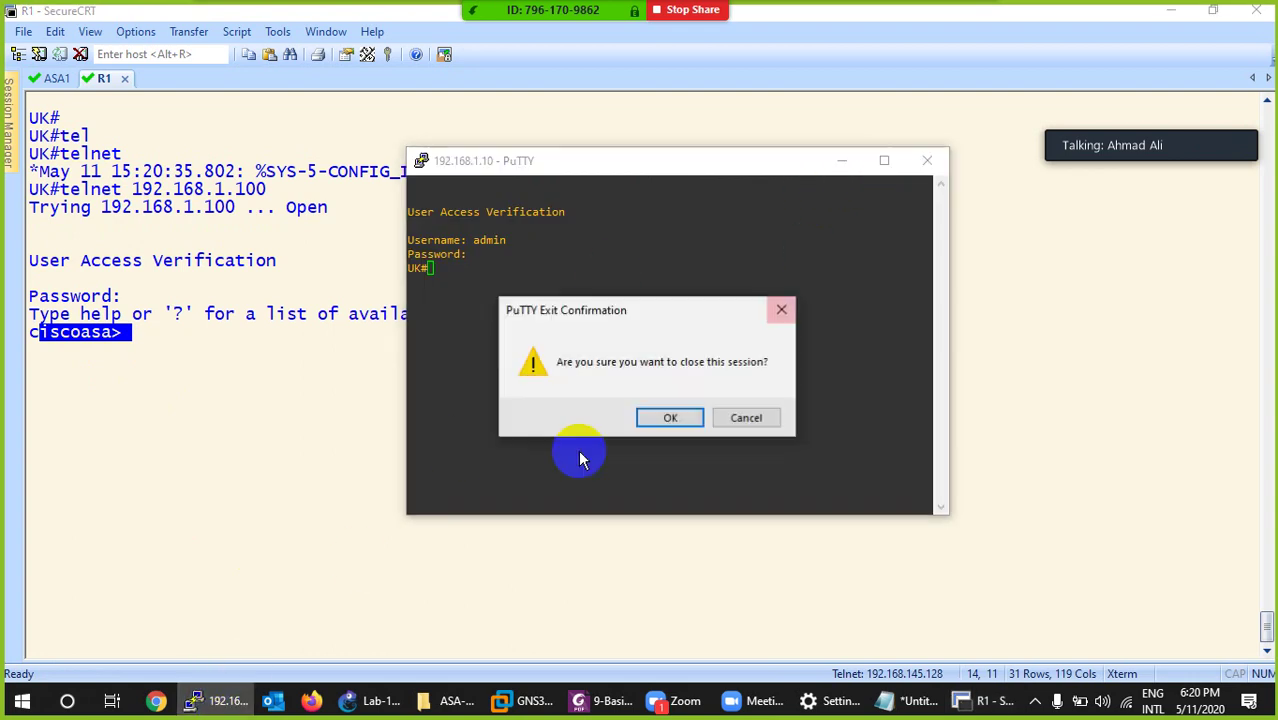
pyautogui.click(668, 416)
pyautogui.click(194, 697)
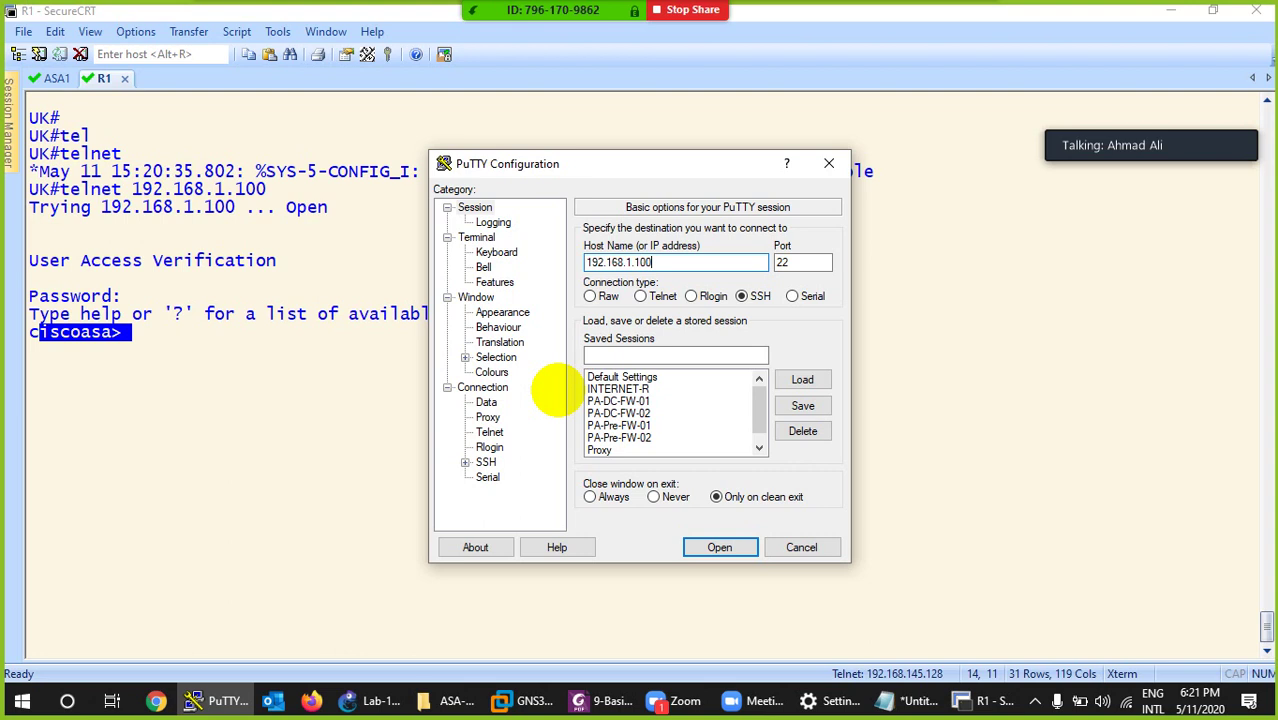
pyautogui.click(371, 697)
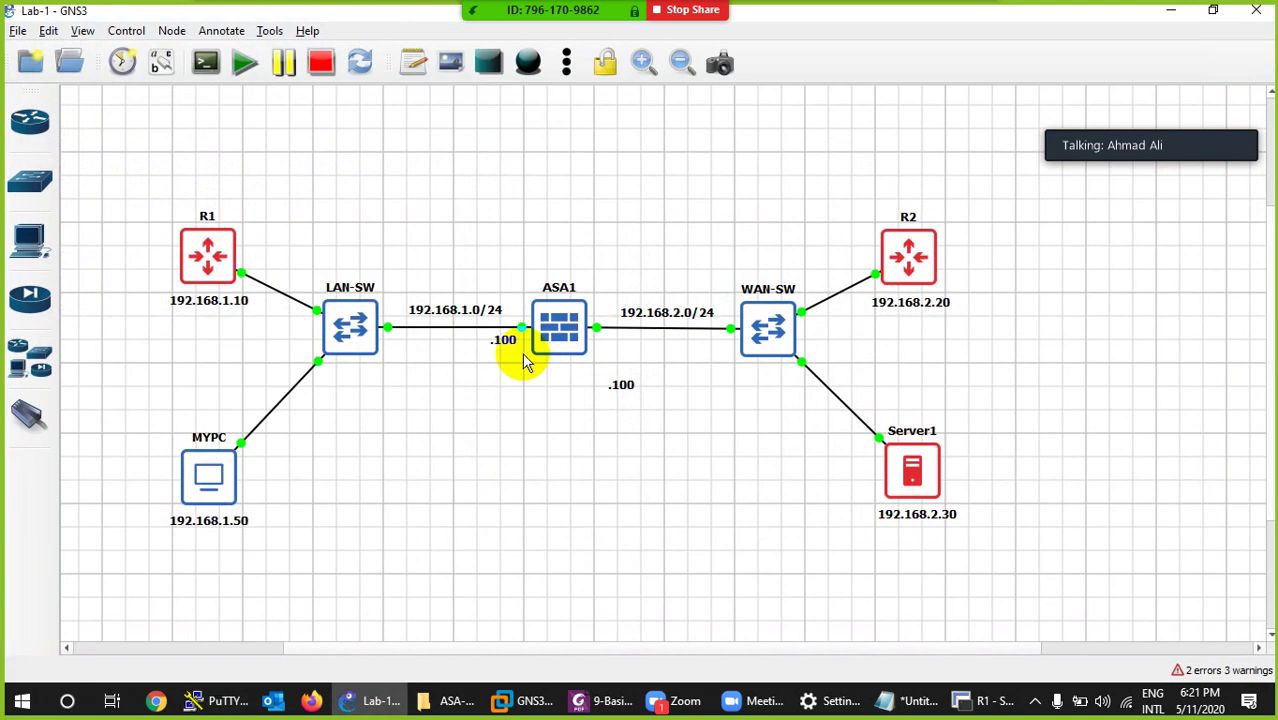
pyautogui.click(366, 698)
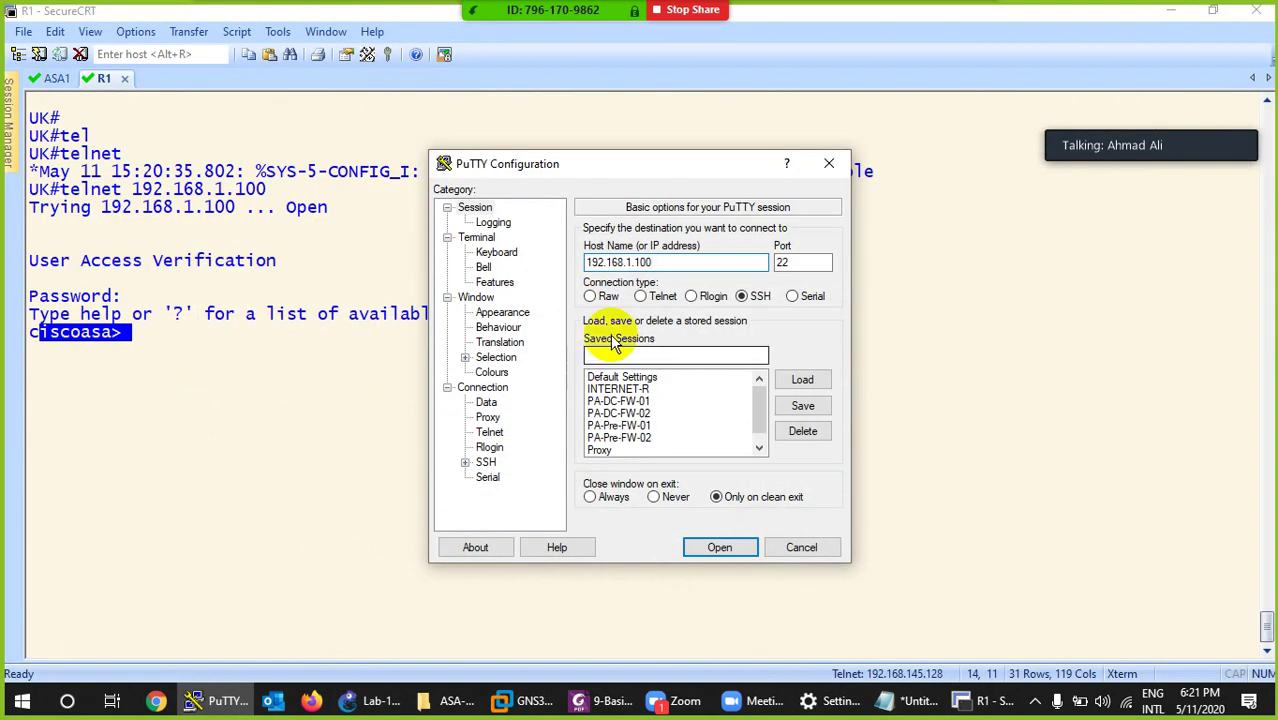
pyautogui.click(650, 296)
pyautogui.click(697, 546)
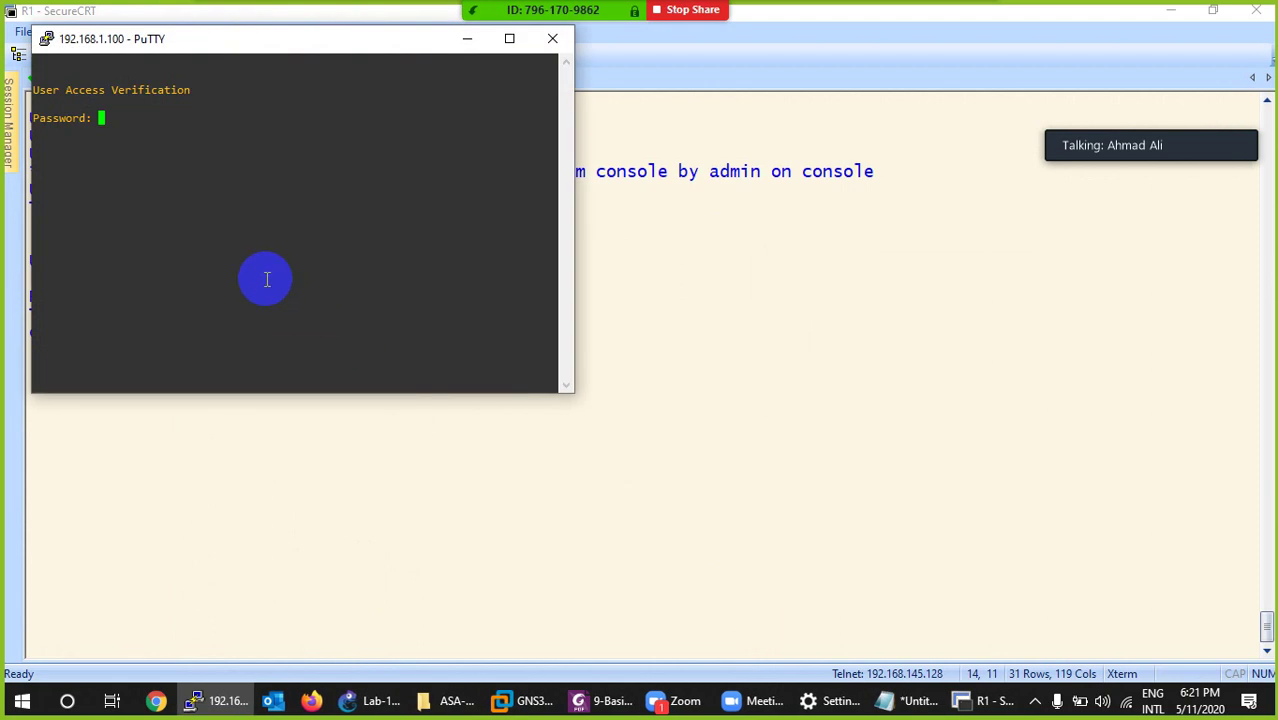
# - Log in to the ASA at ciscoasa>, then refresh the prompt in SecureCRT's R1 session
pyautogui.press('Return')
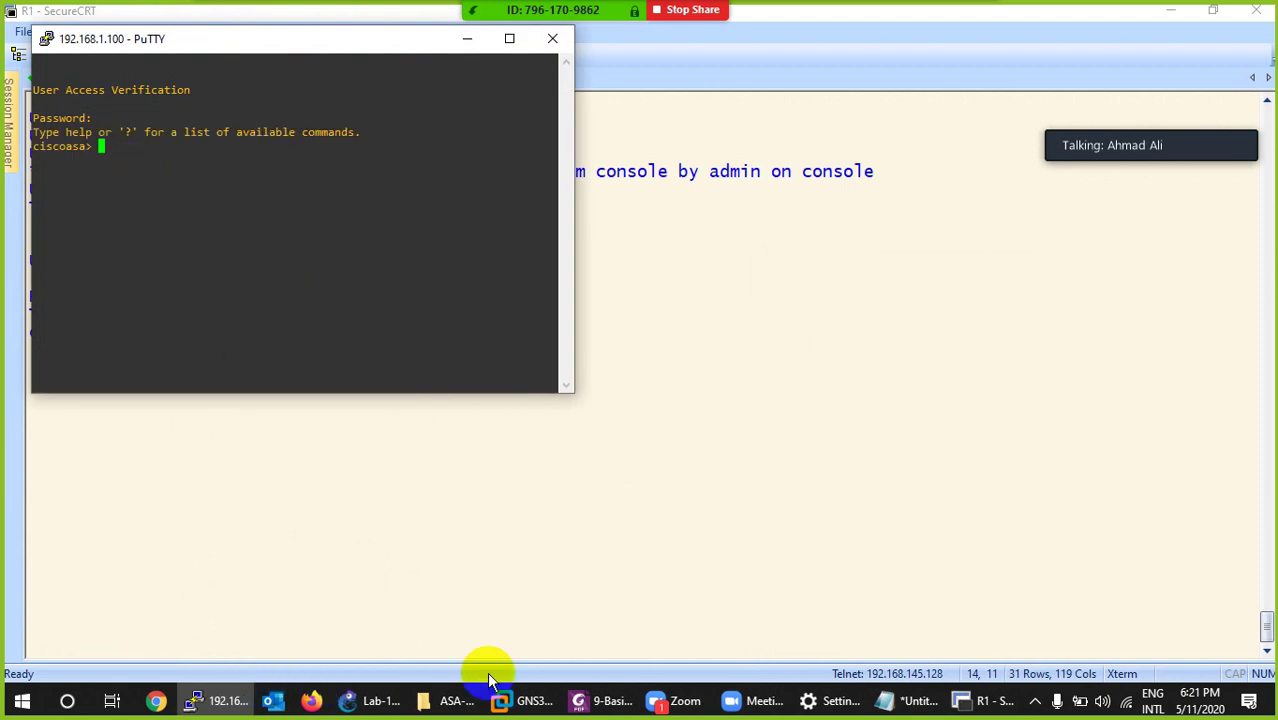
pyautogui.click(965, 703)
pyautogui.press('Return')
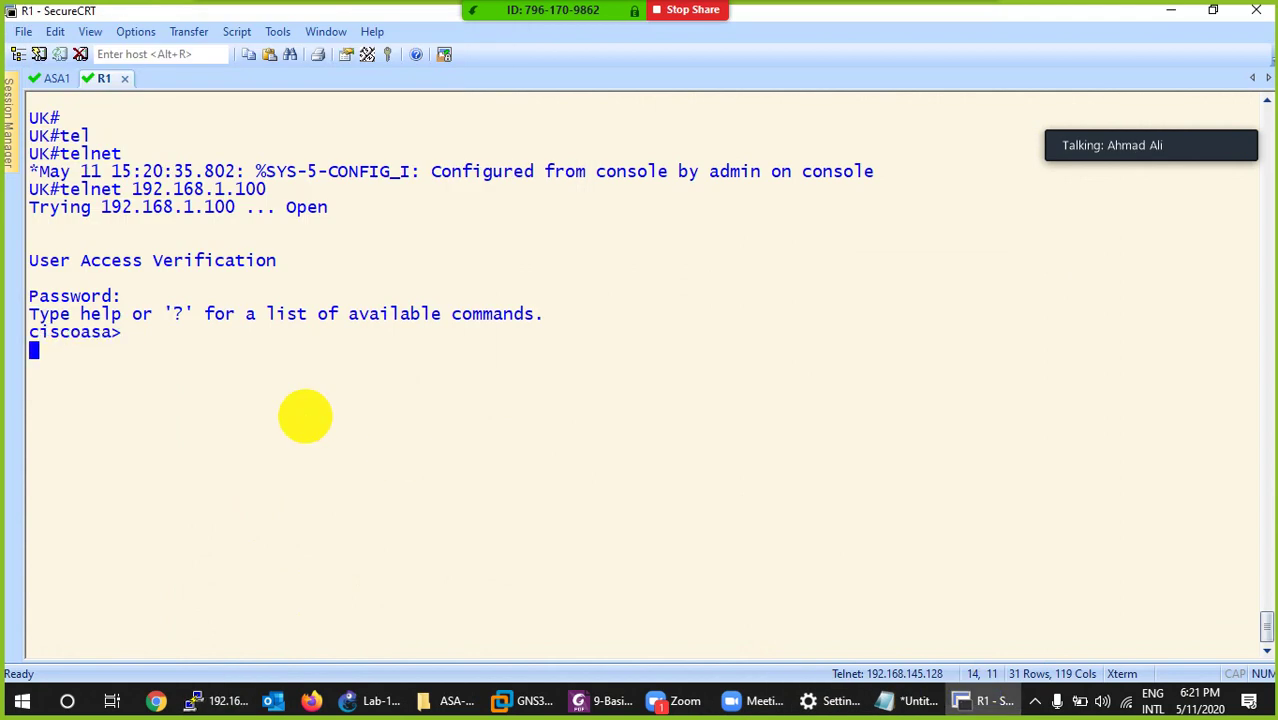
# - Replace 'show' with 'en', get through the enable password prompt to ciscoasa#, and run who
pyautogui.write('show')
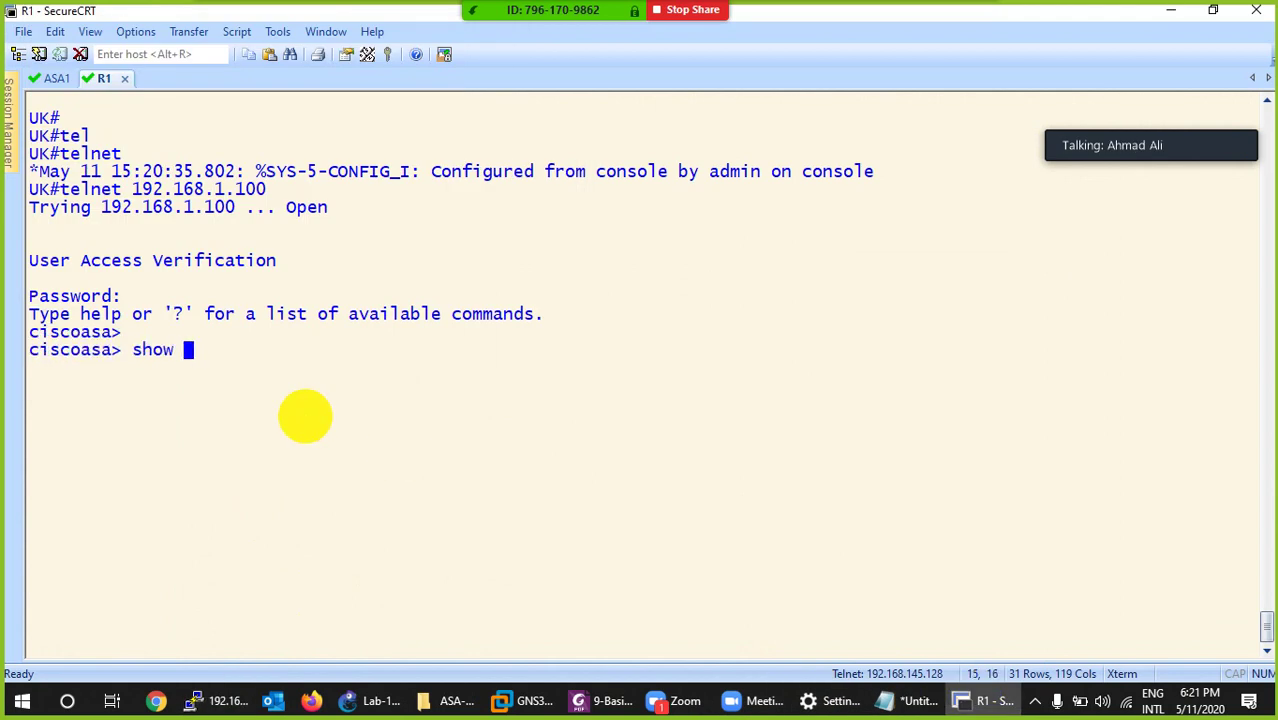
pyautogui.press('BackSpace')
pyautogui.press('BackSpace')
pyautogui.press('BackSpace')
pyautogui.press('BackSpace')
pyautogui.write('en')
pyautogui.press('Return')
pyautogui.press('Return')
pyautogui.press('Return')
pyautogui.press('Return')
pyautogui.write('e')
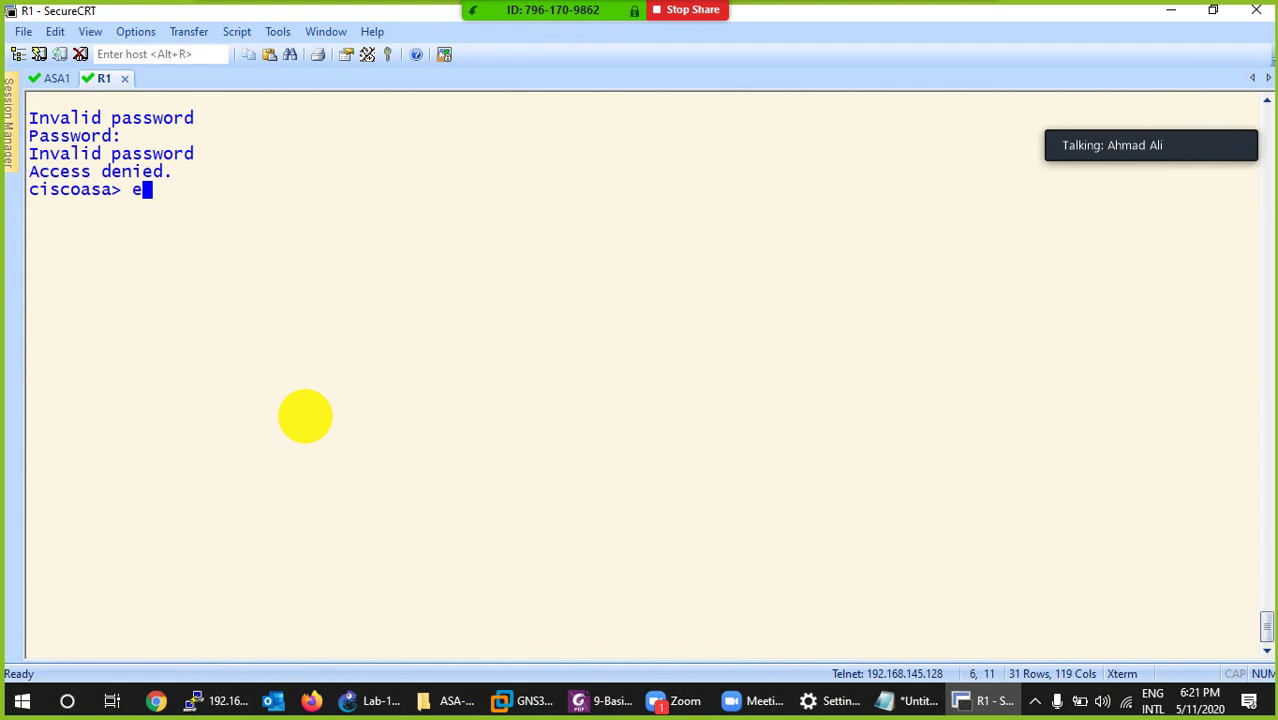
pyautogui.write('n')
pyautogui.press('Return')
pyautogui.write('**')
pyautogui.press('Return')
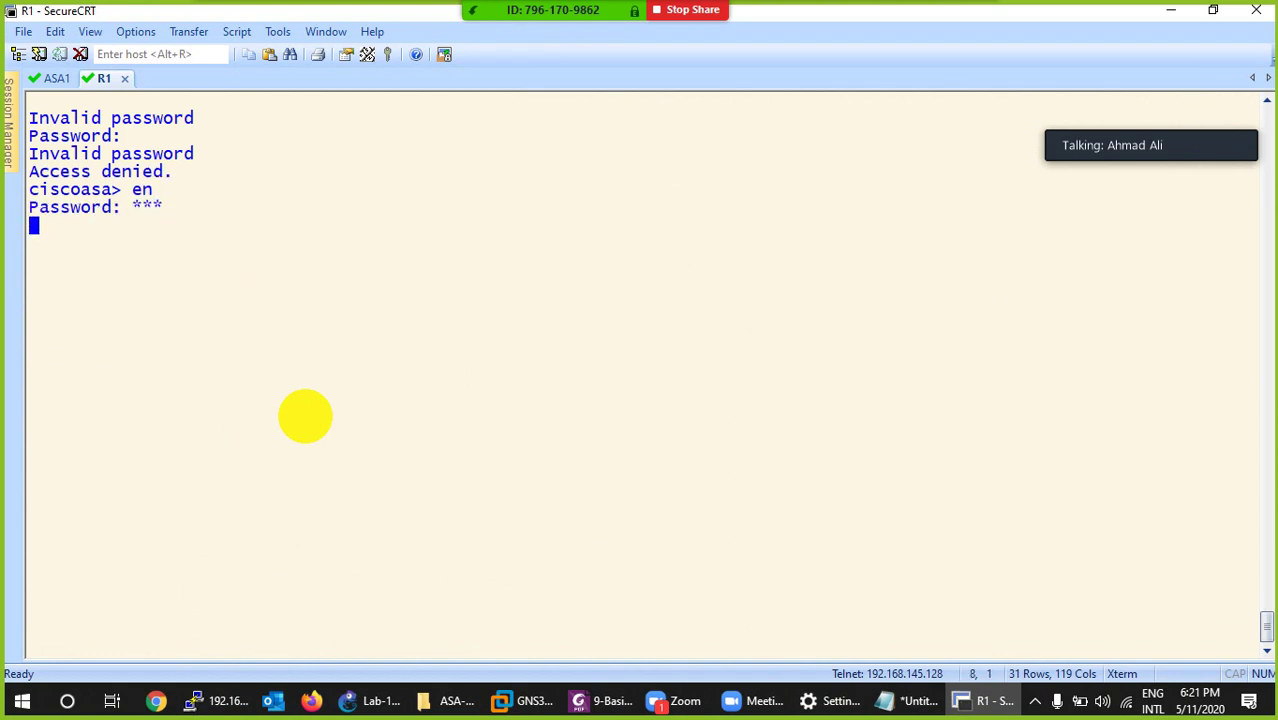
pyautogui.write('who')
pyautogui.press('Return')
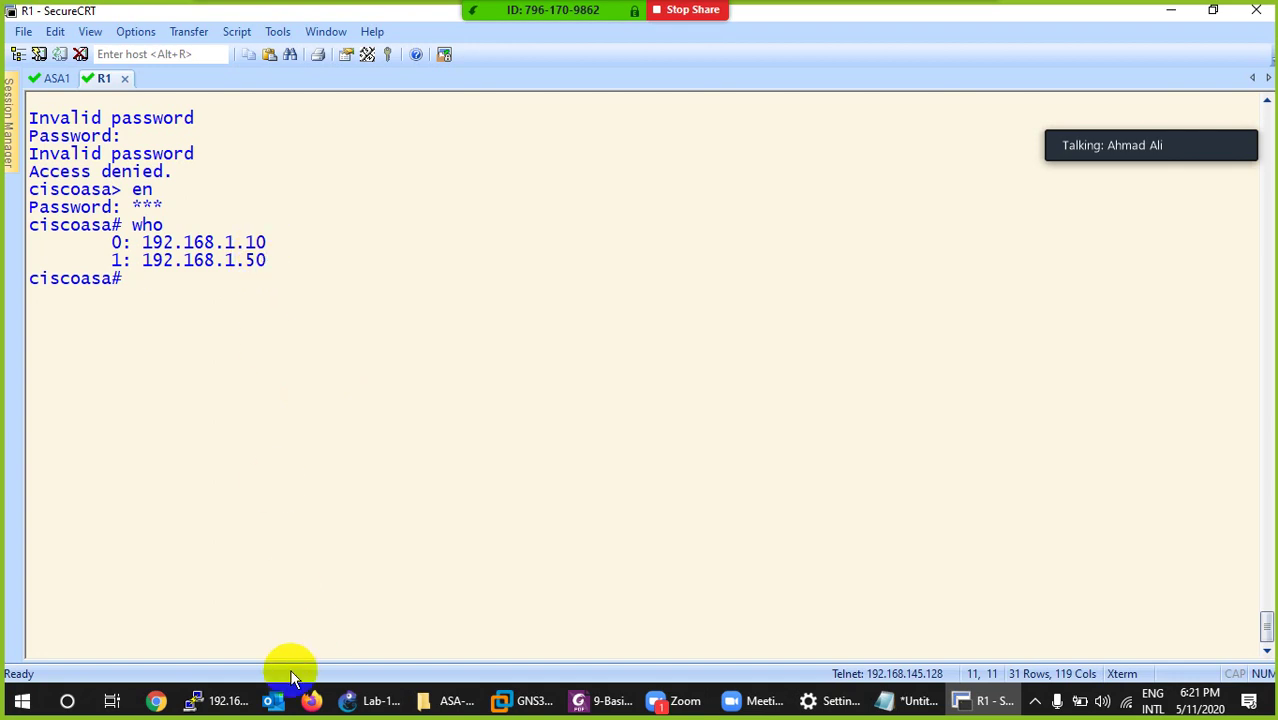
pyautogui.click(345, 692)
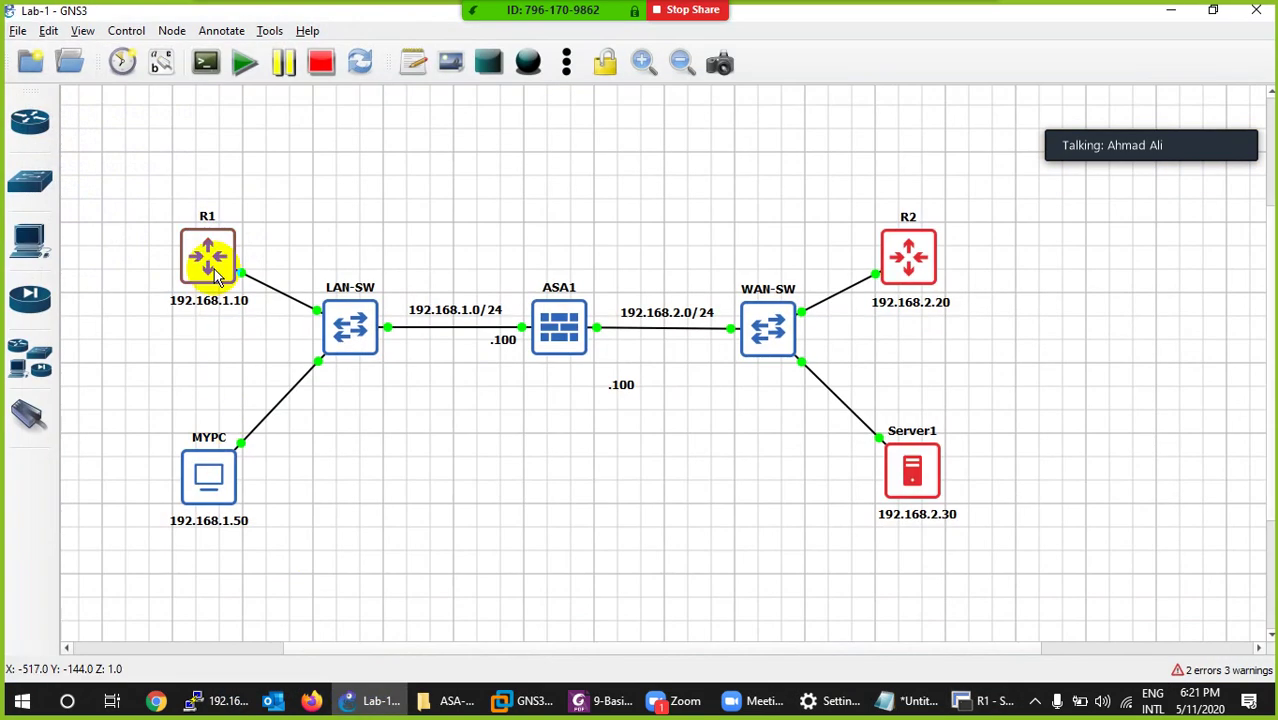
pyautogui.click(365, 703)
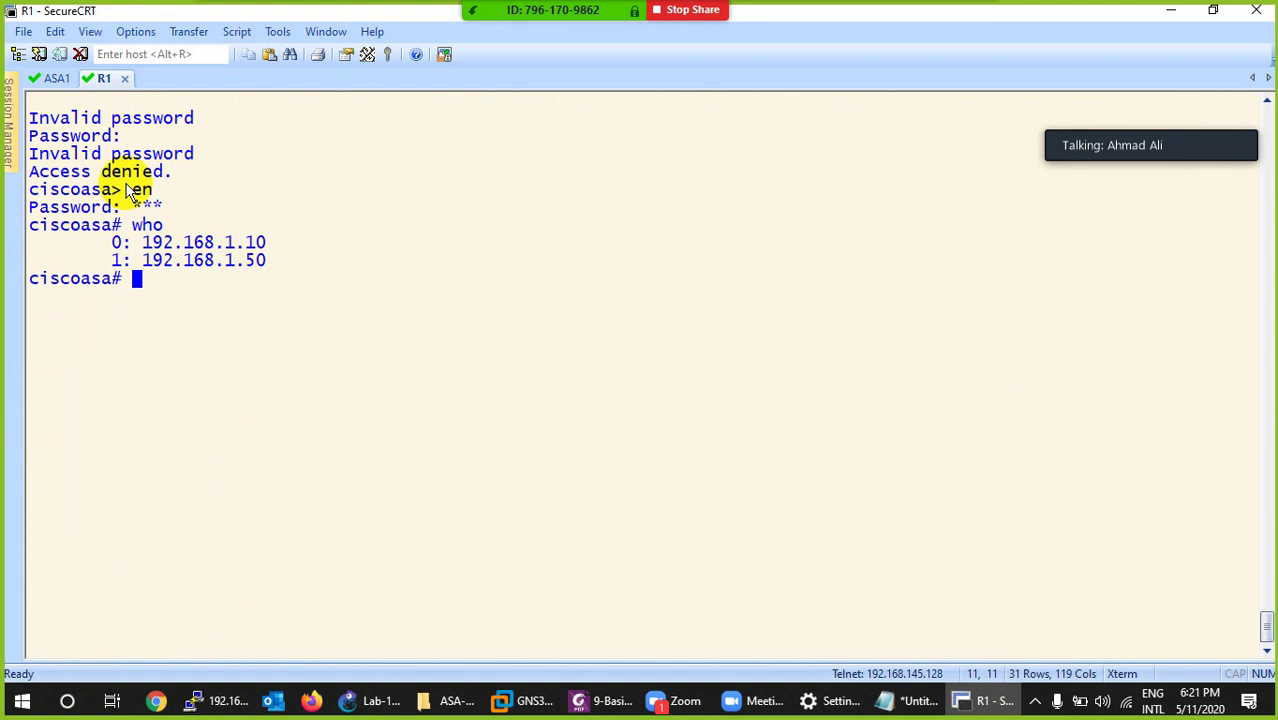
# - On ASA1, highlight the telnet entries for 192.168.1.50, any inside address, and timeout 1
pyautogui.click(56, 84)
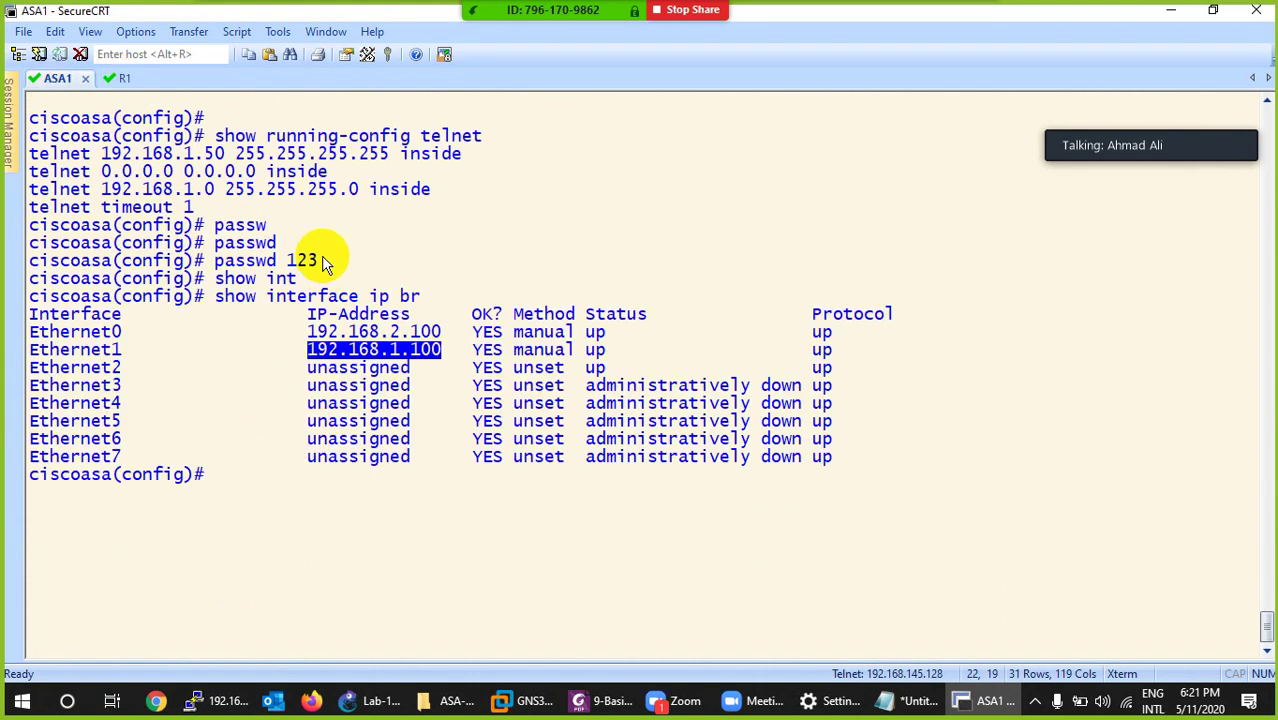
pyautogui.moveTo(460, 153); pyautogui.dragTo(208, 162)
pyautogui.moveTo(328, 171); pyautogui.dragTo(112, 172)
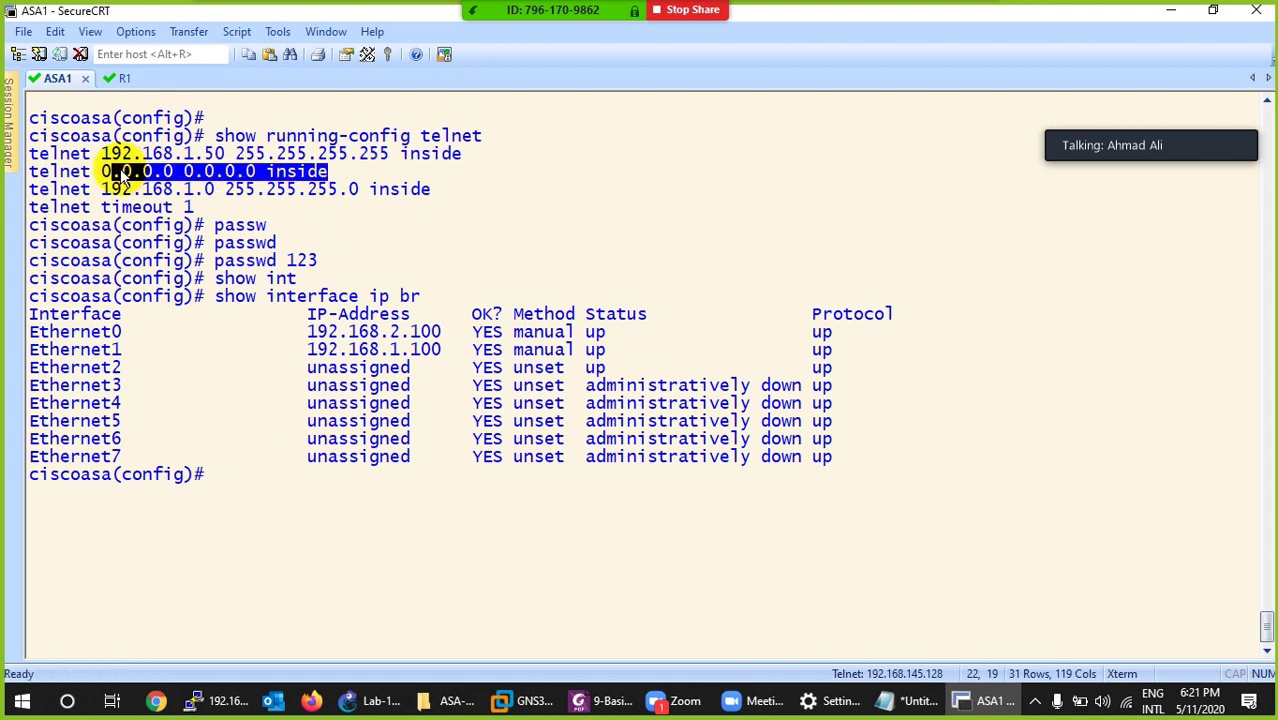
pyautogui.moveTo(194, 208); pyautogui.dragTo(38, 207)
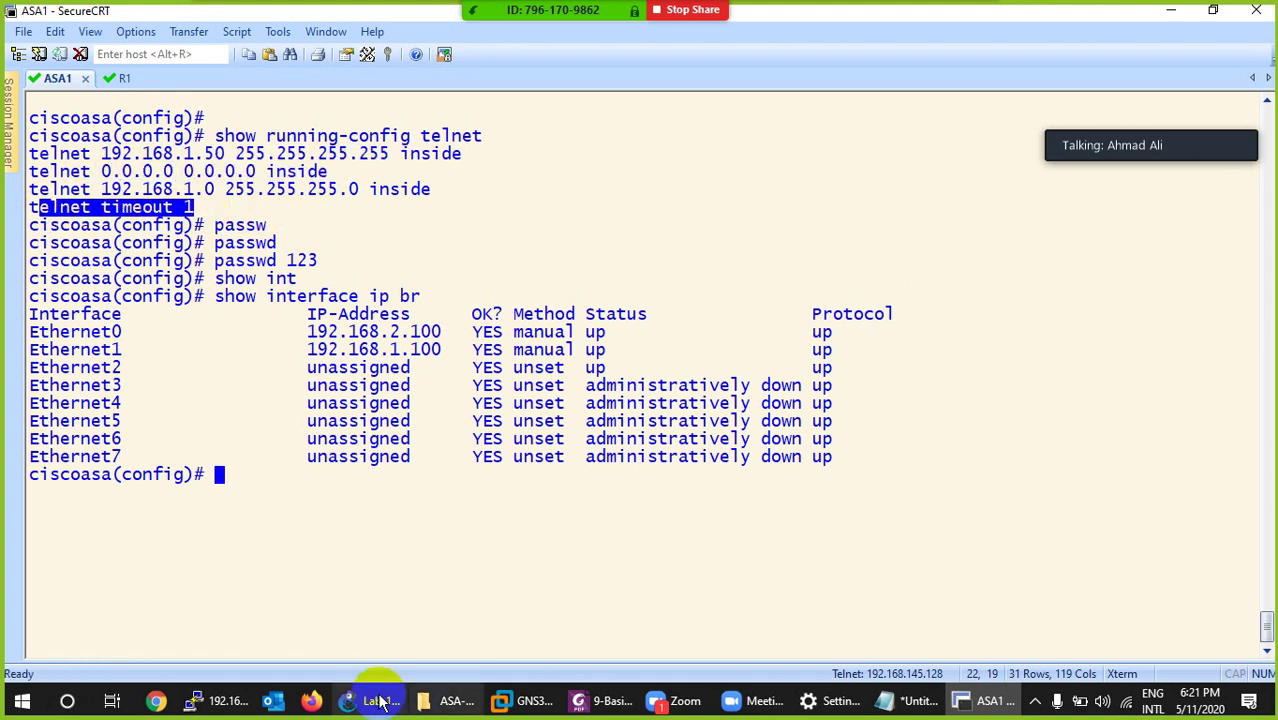
pyautogui.click(216, 700)
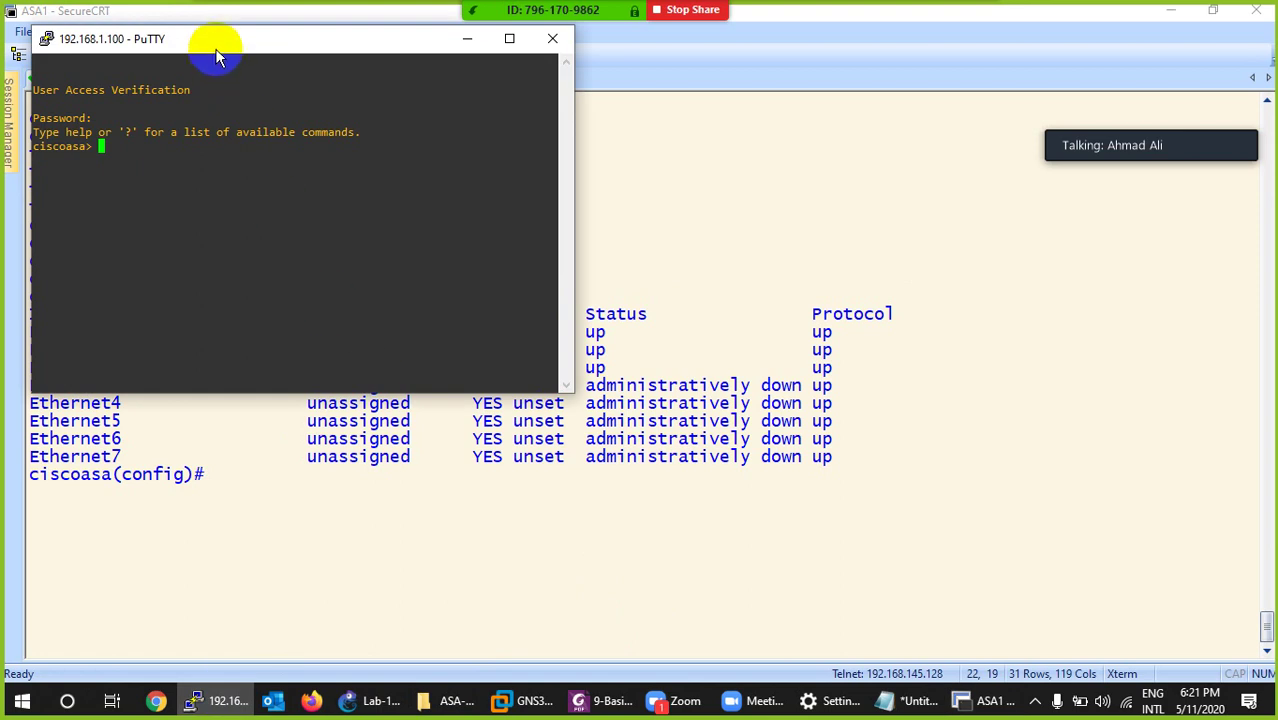
pyautogui.moveTo(214, 43); pyautogui.dragTo(765, 111)
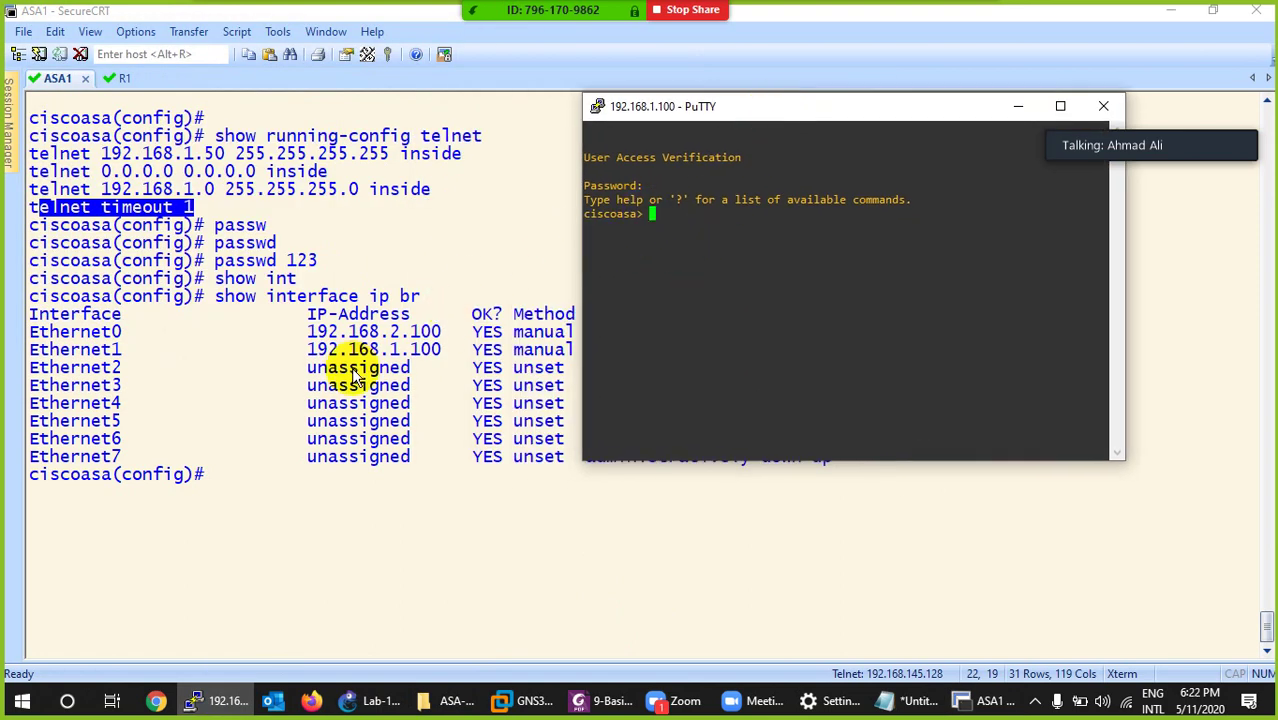
pyautogui.click(258, 476)
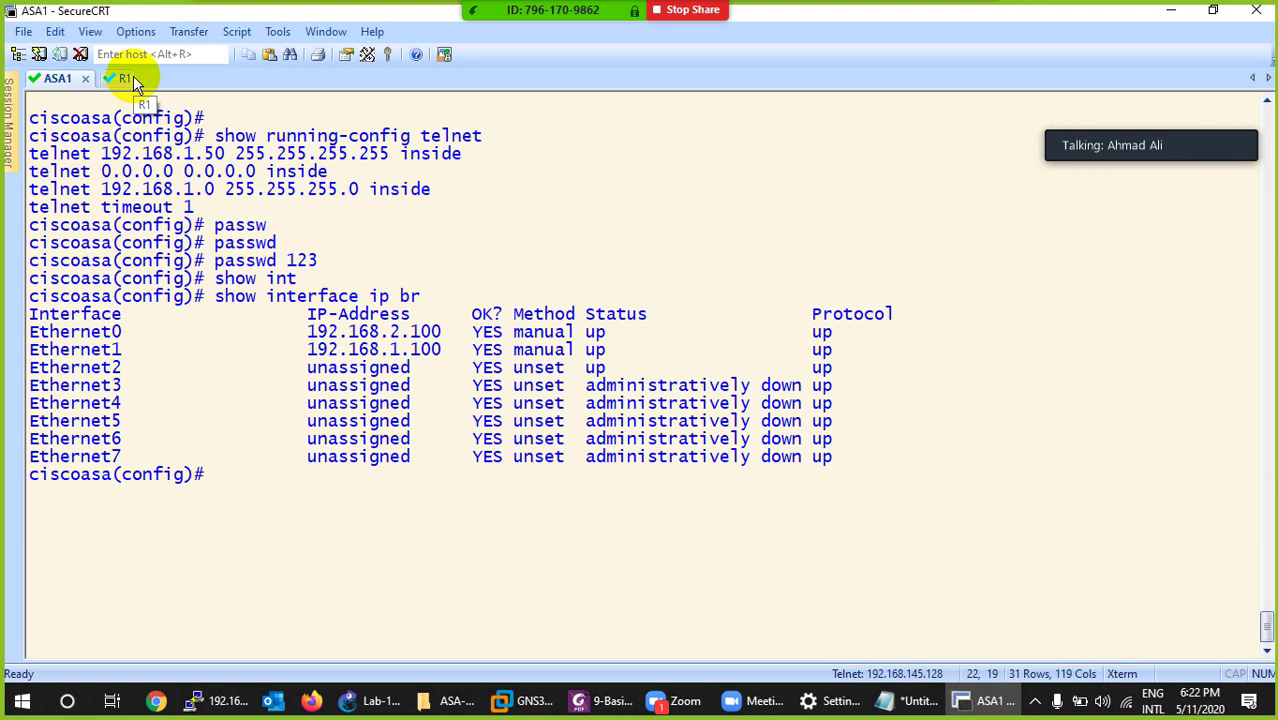
# - Clear the ASA1 screen and create local user 'admin' with its password
pyautogui.hotkey('ctrl', 'l')
pyautogui.press('Return')
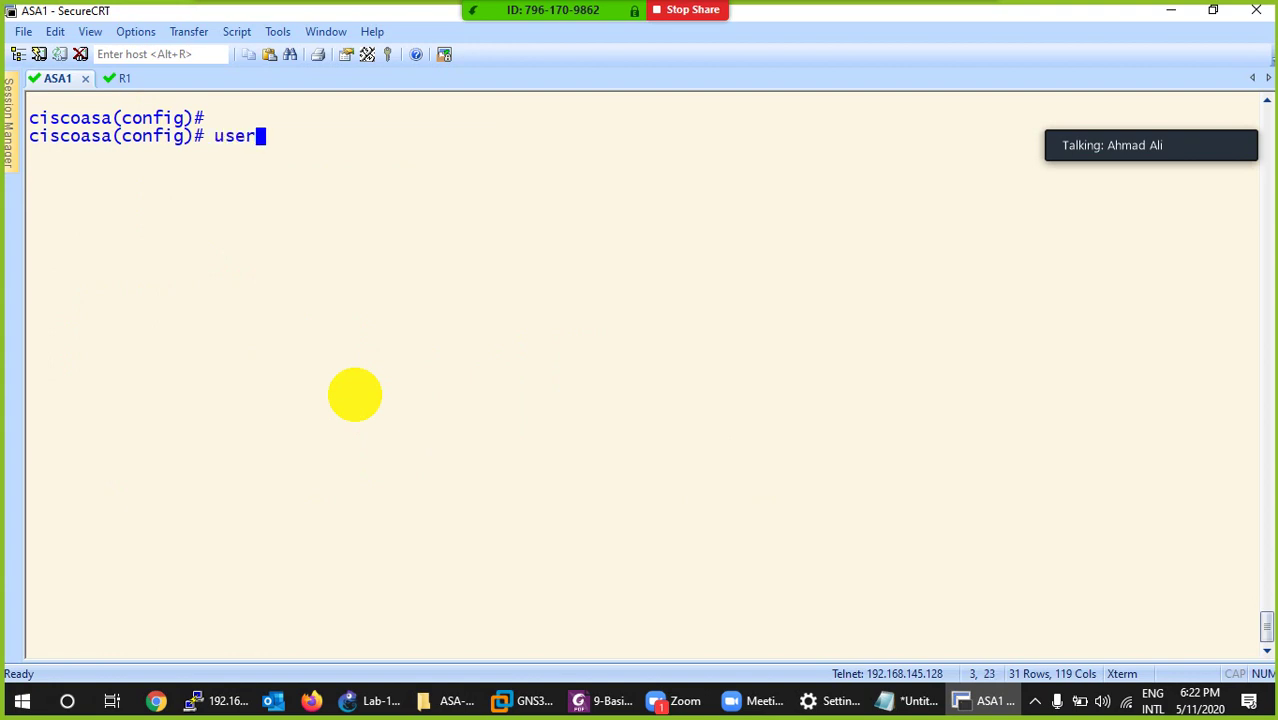
pyautogui.write('user')
pyautogui.press('Tab')
pyautogui.write('na')
pyautogui.press('Tab')
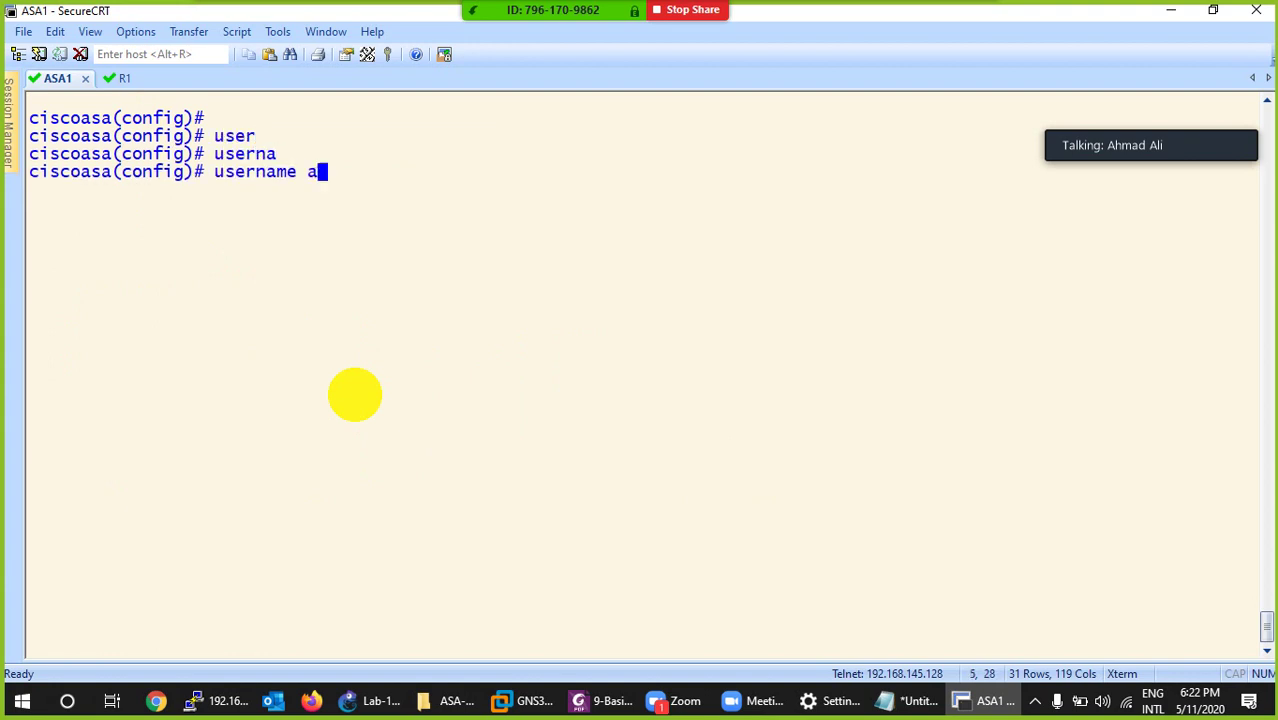
pyautogui.write('admin pass')
pyautogui.press('Tab')
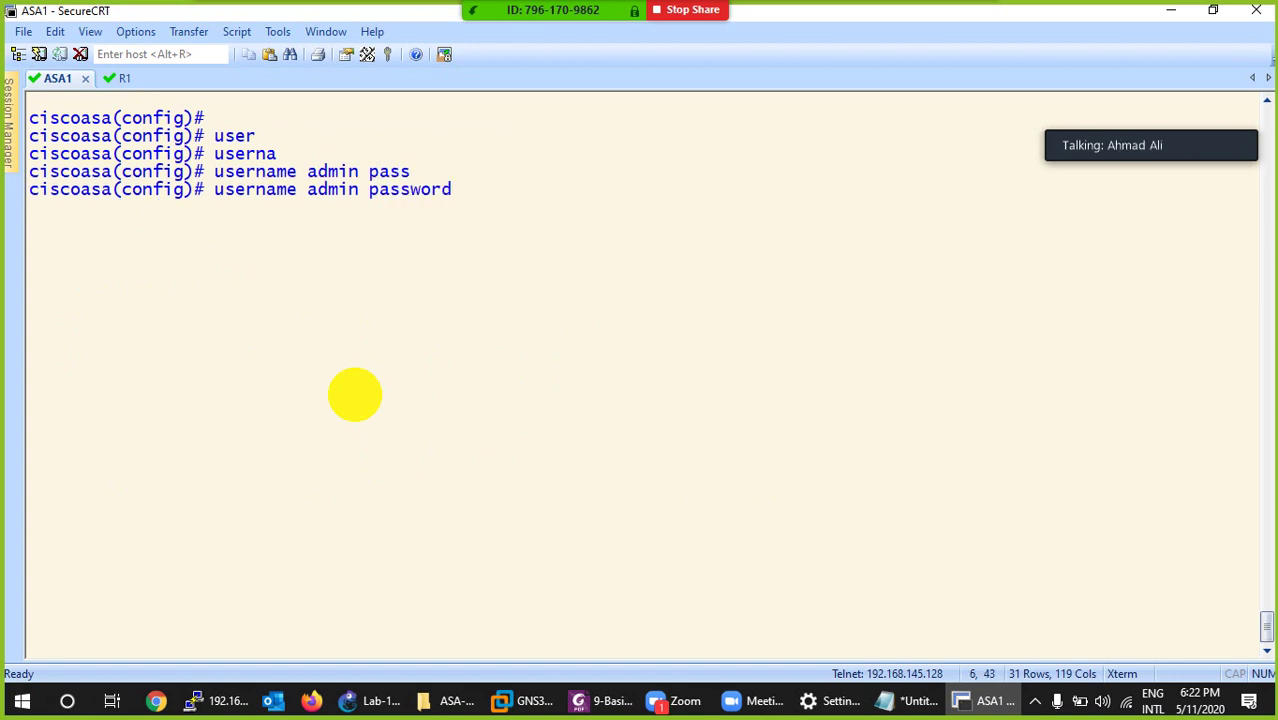
pyautogui.press('Return')
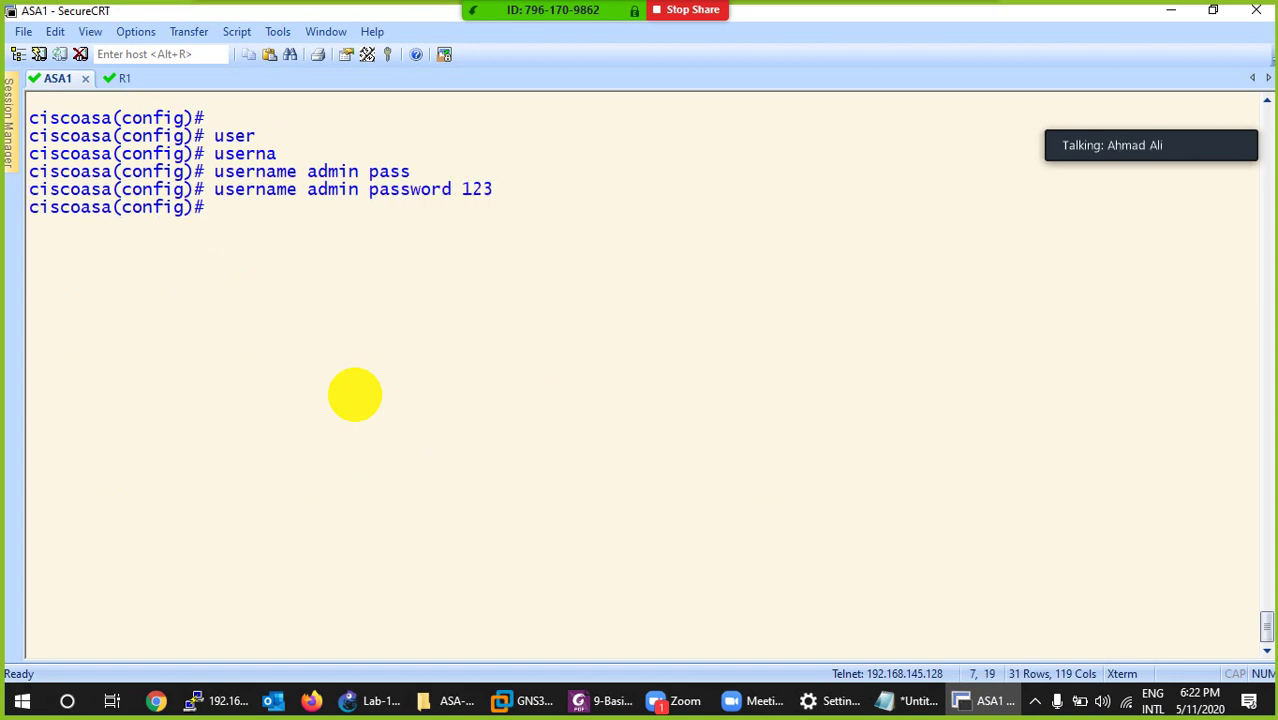
# - Add 'aaa authentication telnet console LOCAL', using ? help to find the telnet option
pyautogui.write('aaa authen')
pyautogui.press('Tab')
pyautogui.write('?')
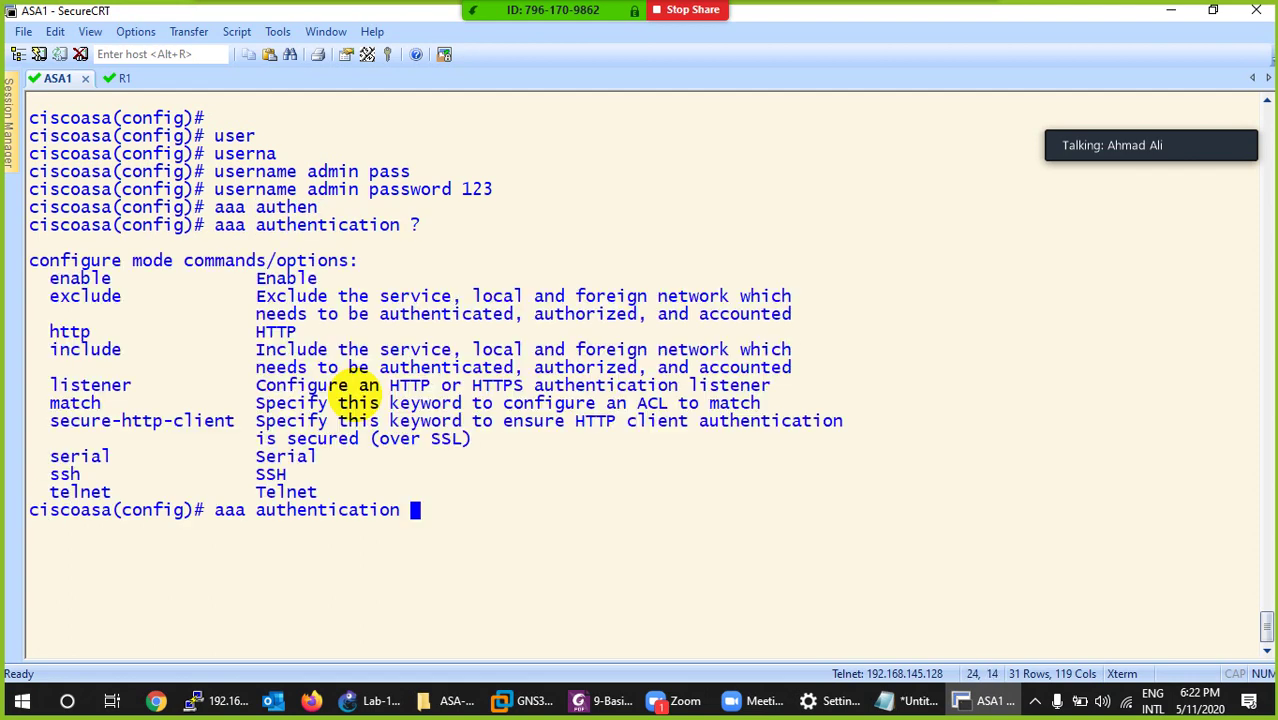
pyautogui.moveTo(117, 455); pyautogui.dragTo(55, 457)
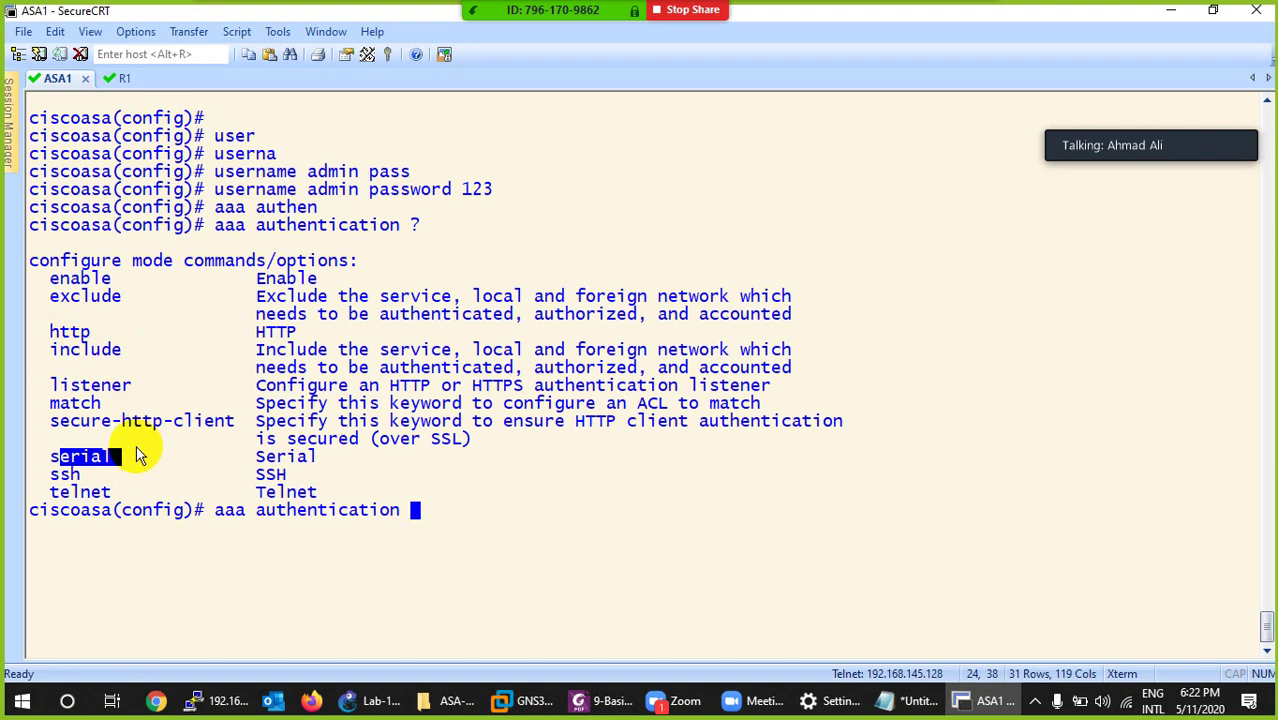
pyautogui.moveTo(112, 492); pyautogui.dragTo(65, 500)
pyautogui.rightClick(350, 488)
pyautogui.write('co')
pyautogui.press('Tab')
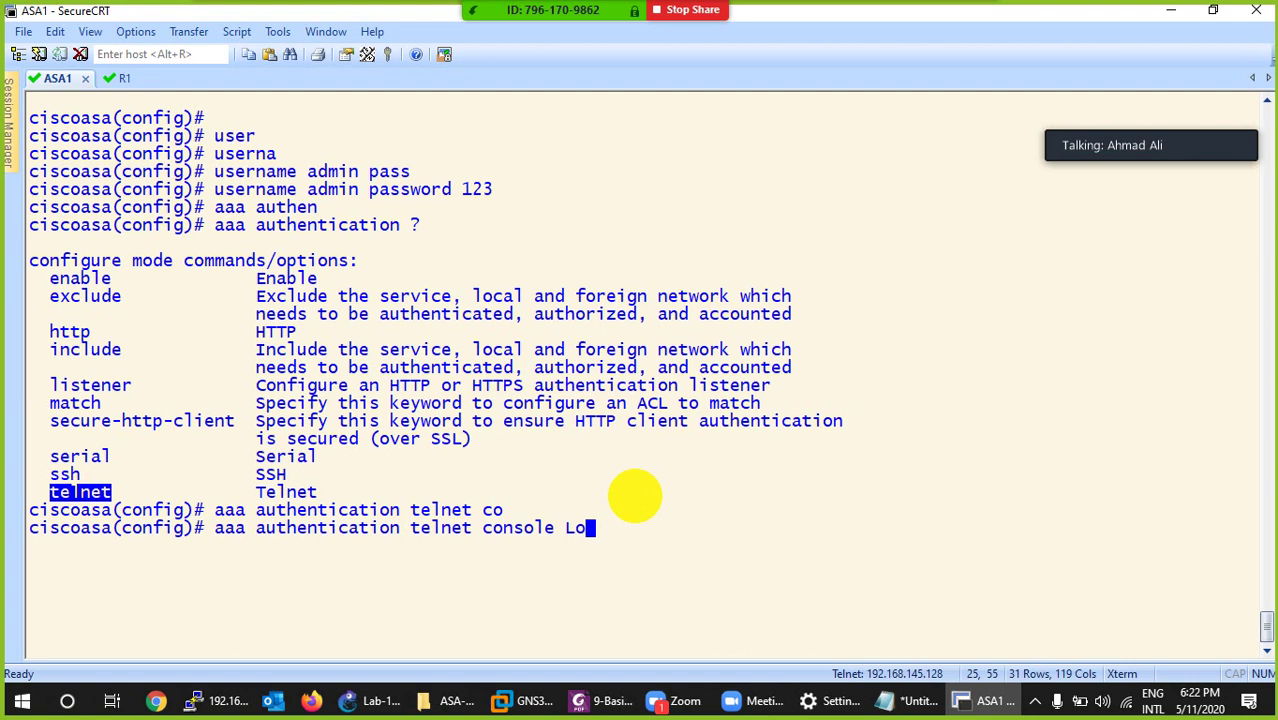
pyautogui.press('Tab')
pyautogui.press('Return')
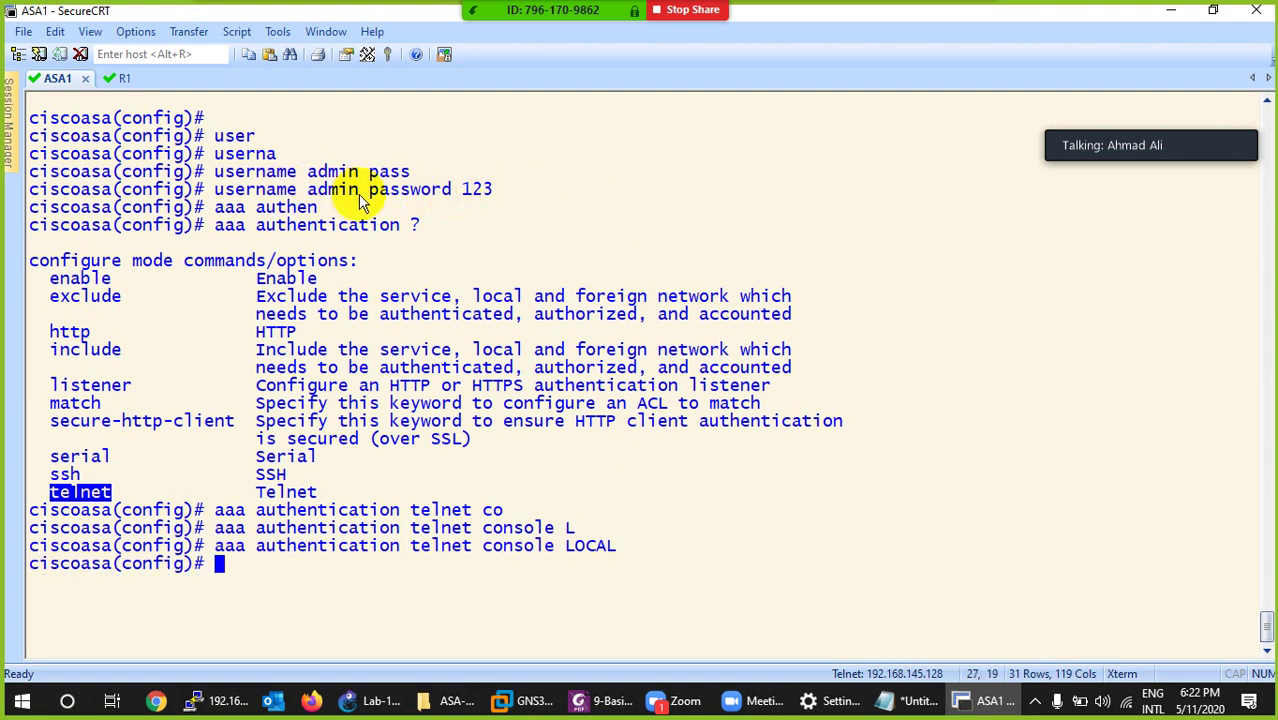
pyautogui.click(466, 547)
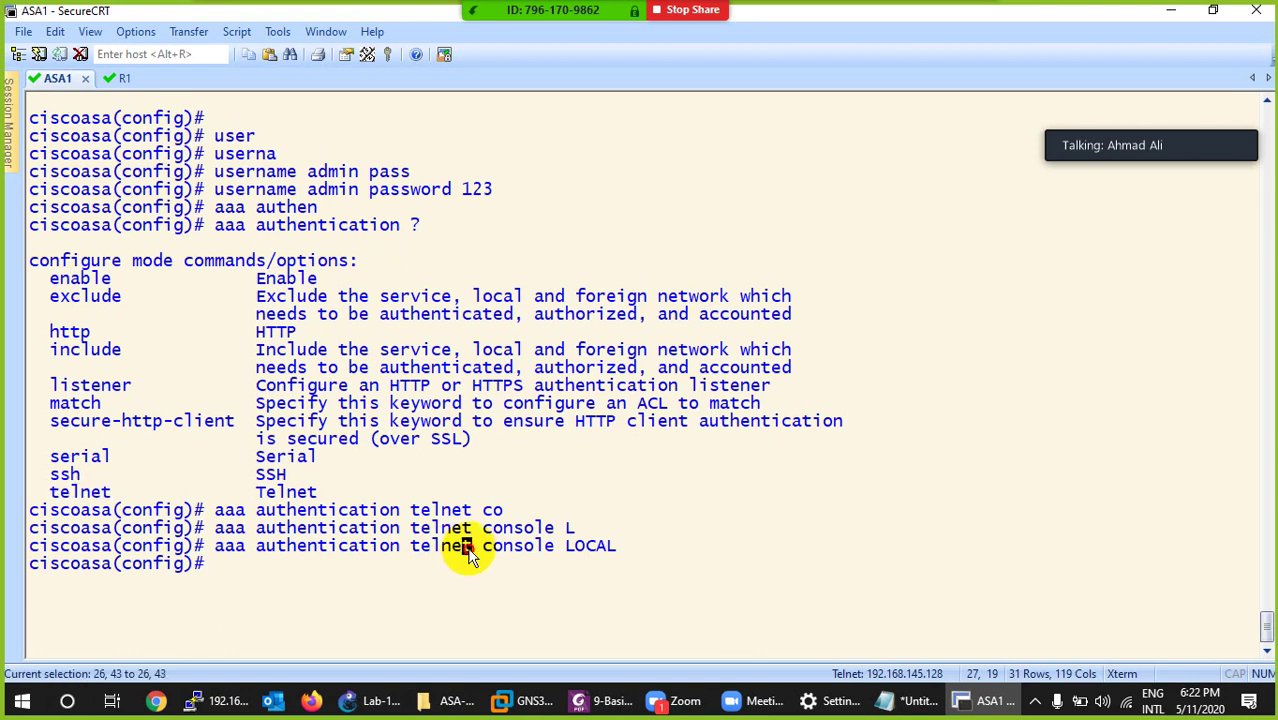
pyautogui.moveTo(470, 556); pyautogui.dragTo(428, 552)
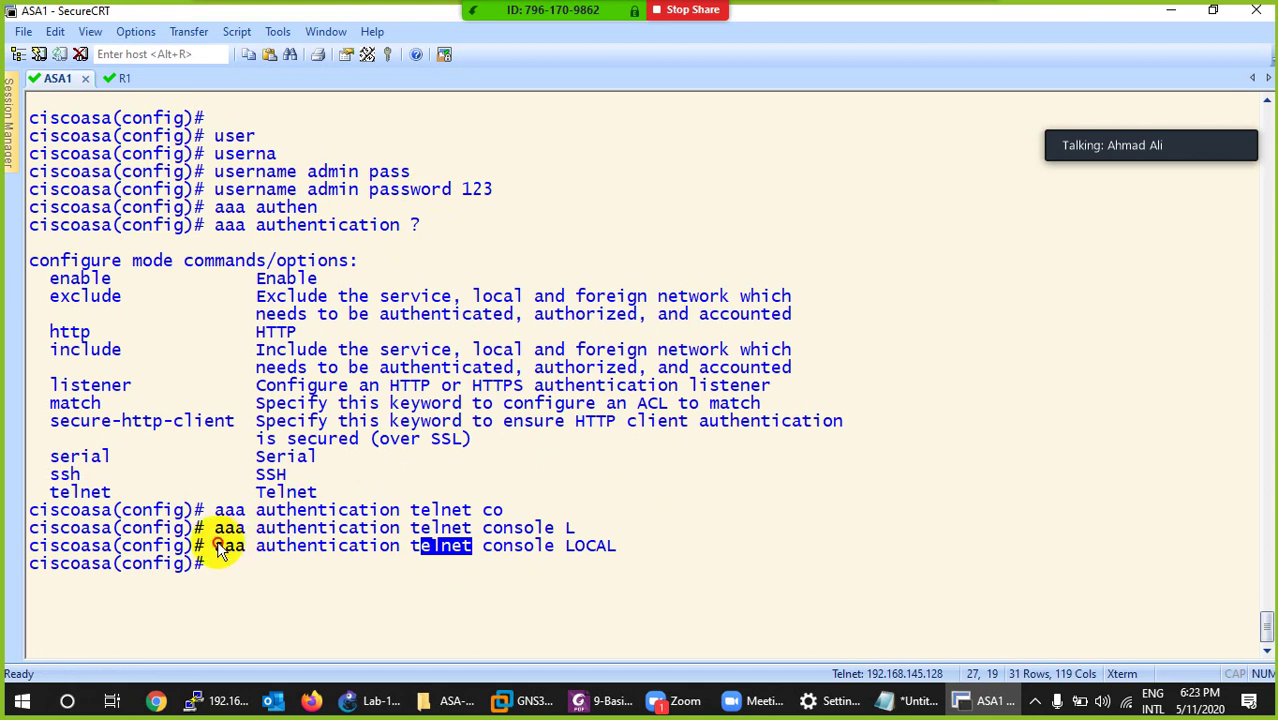
pyautogui.moveTo(215, 546); pyautogui.dragTo(588, 567)
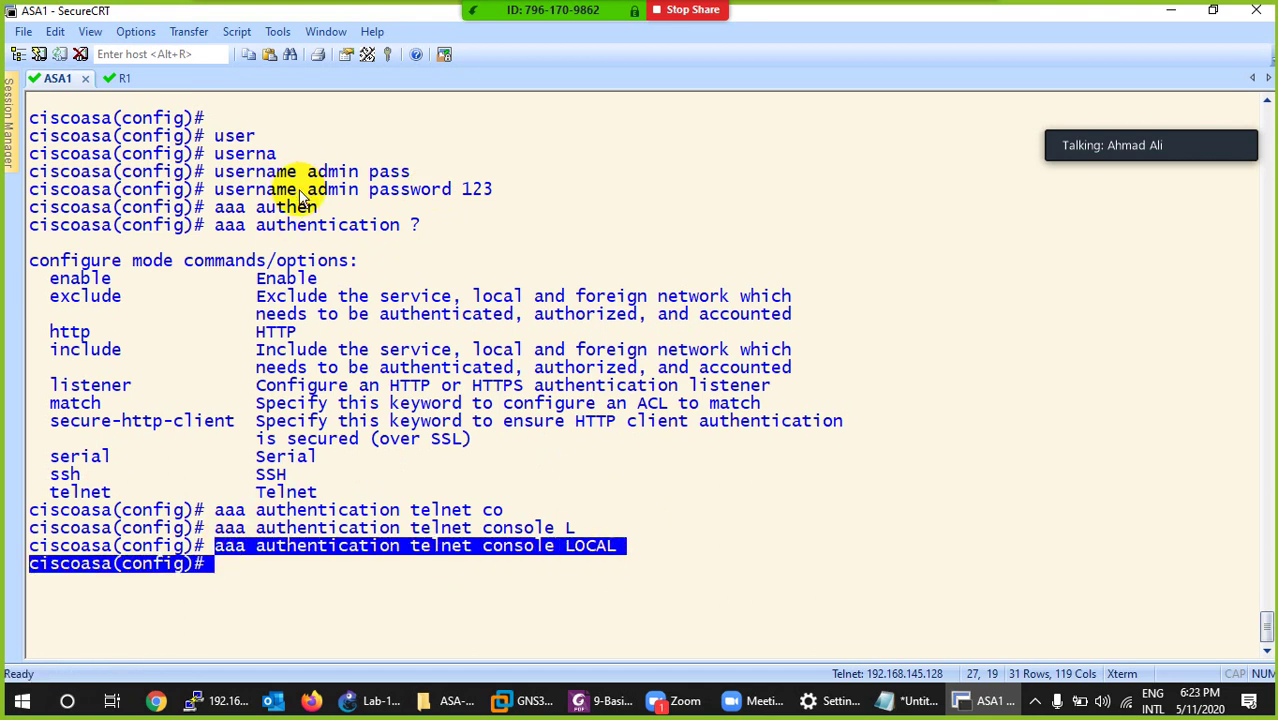
# - Scroll back and highlight the earlier telnet password command on ASA1
pyautogui.scroll(4, 298, 203)
pyautogui.scroll(5, 298, 203)
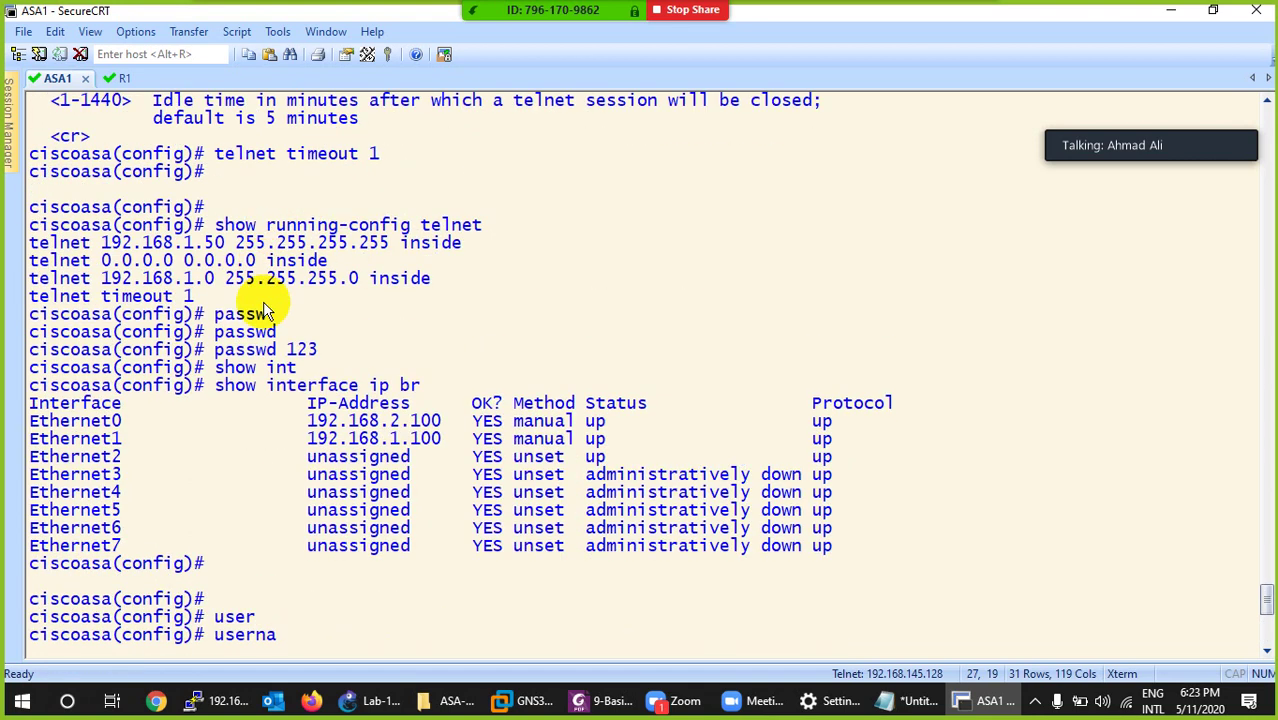
pyautogui.moveTo(208, 350); pyautogui.dragTo(350, 354)
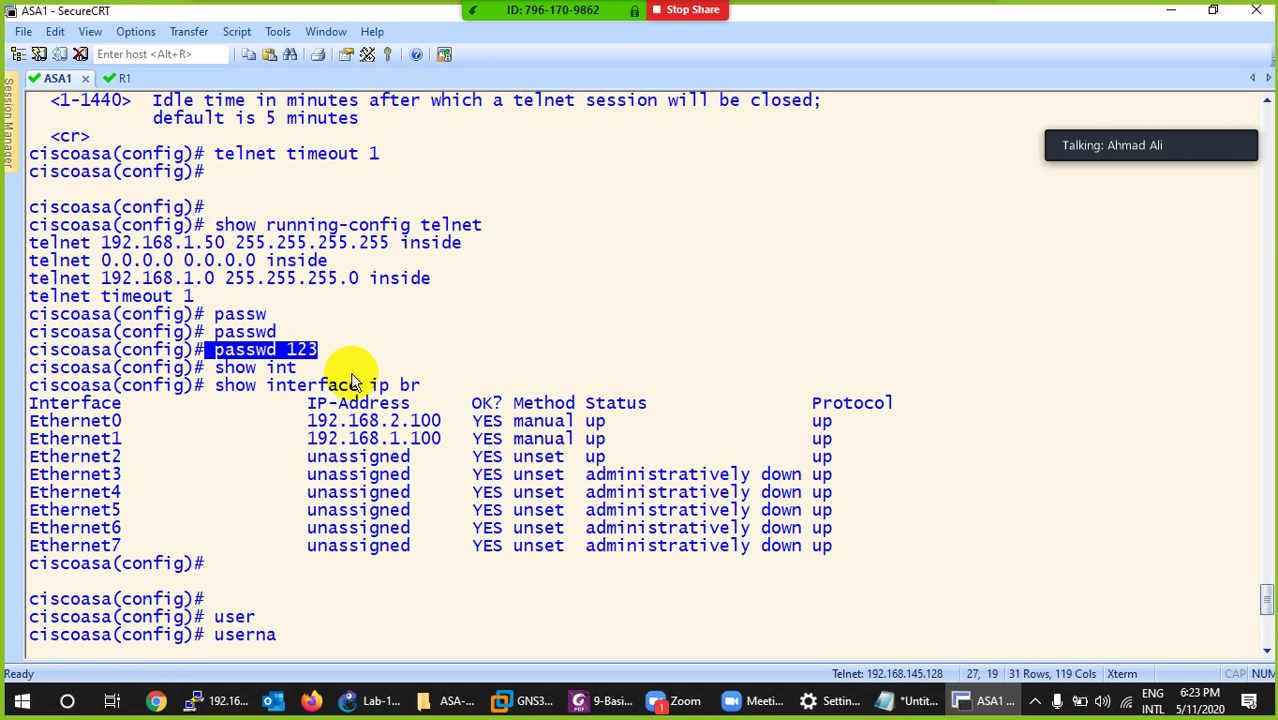
# - Duplicate the PuTTY telnet session to the ASA in a new window
pyautogui.click(225, 700)
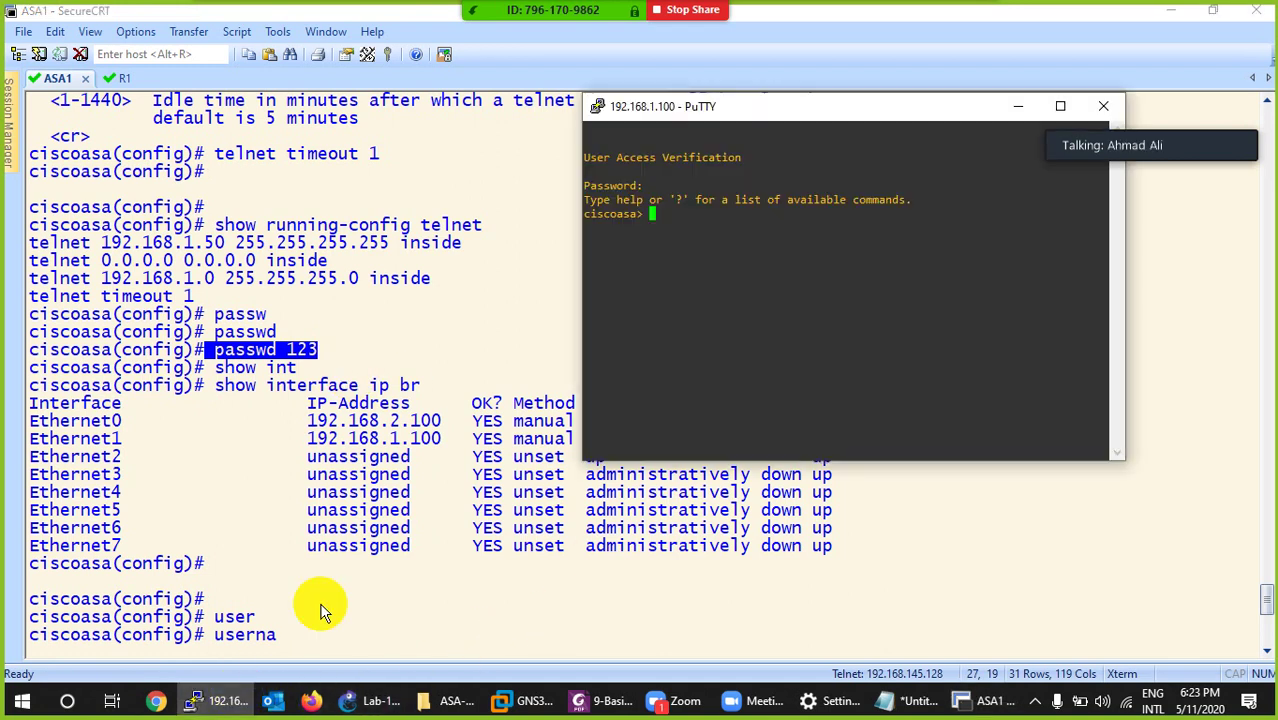
pyautogui.rightClick(700, 106)
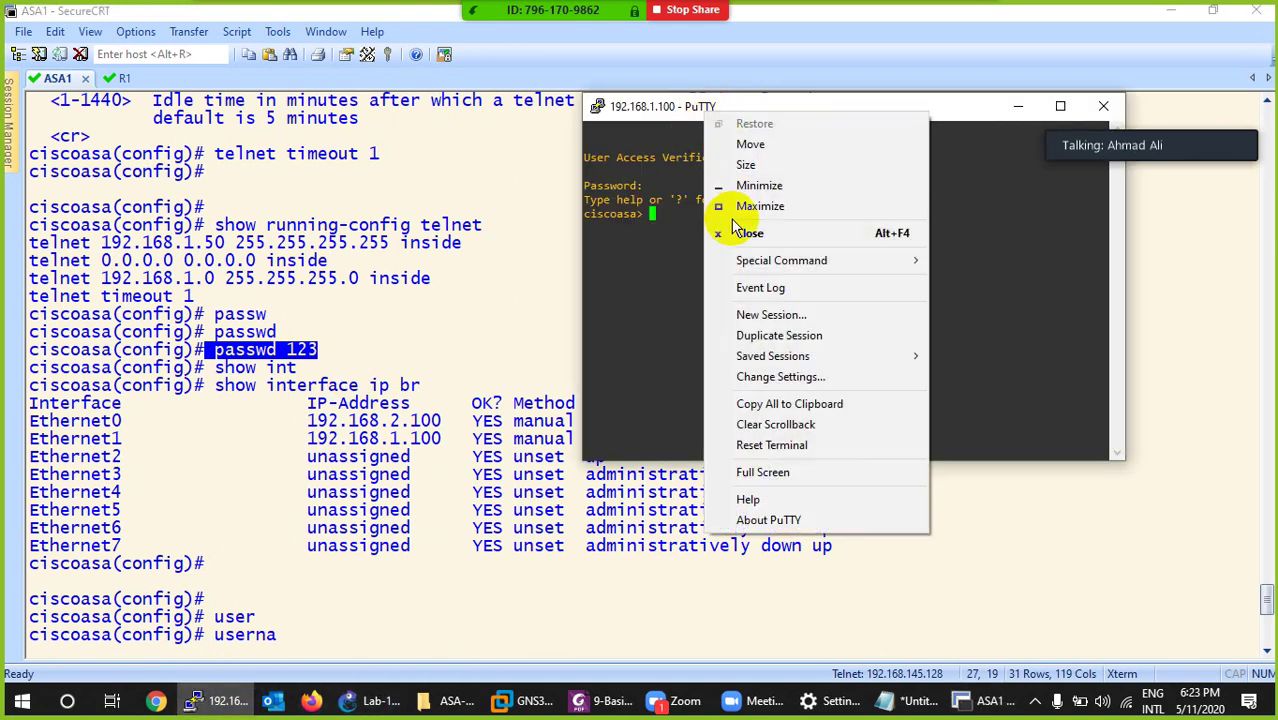
pyautogui.click(770, 314)
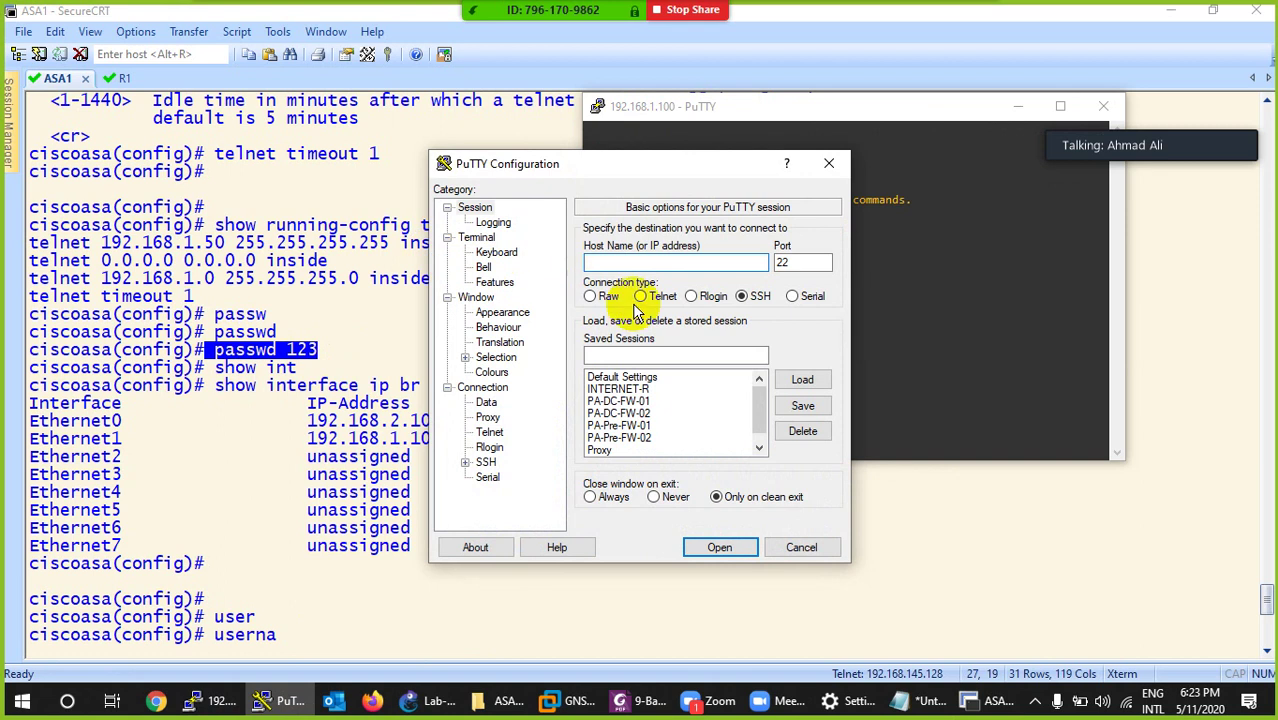
pyautogui.click(790, 547)
pyautogui.rightClick(733, 120)
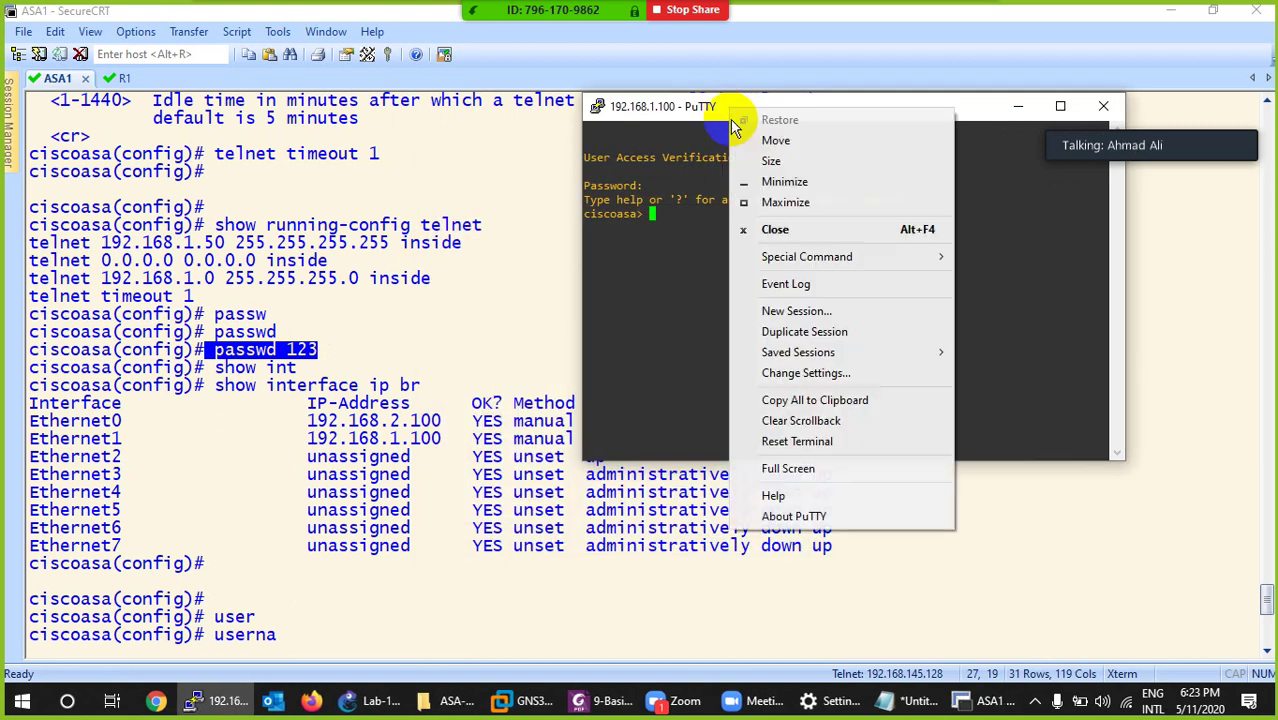
pyautogui.click(770, 331)
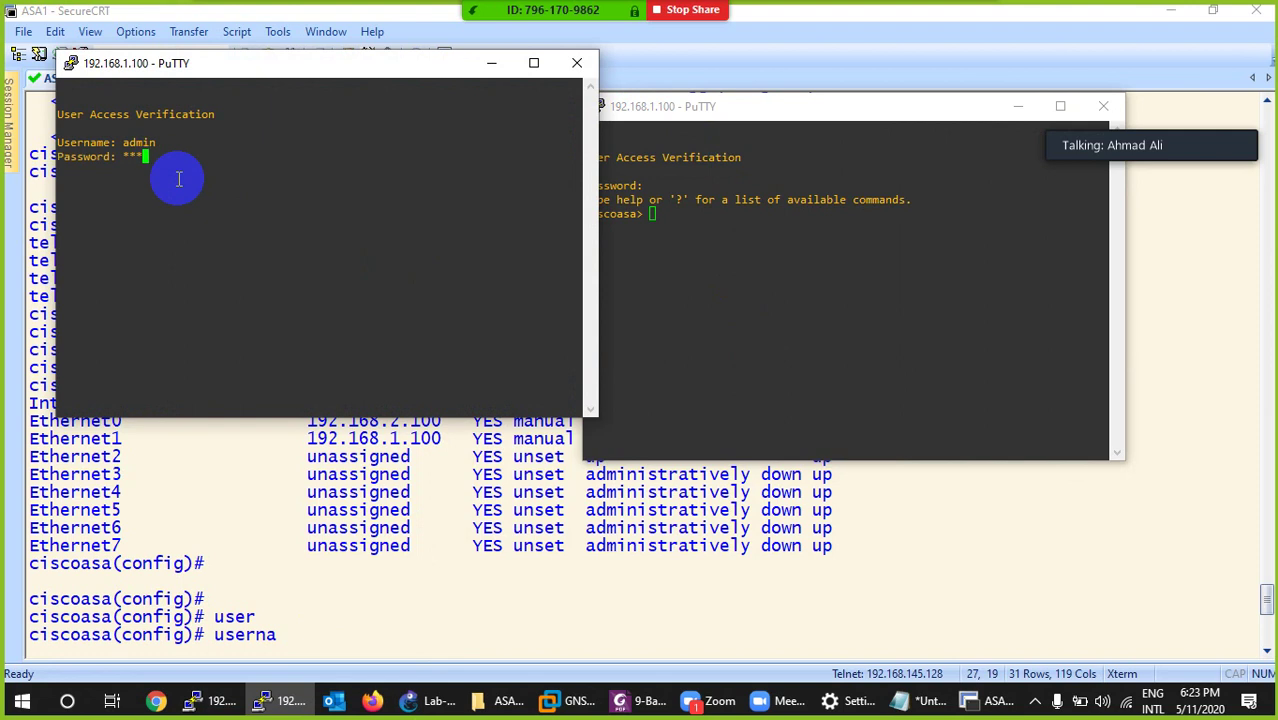
# - Log in to the ASA with the admin account at ciscoasa>, then return to SecureCRT
pyautogui.press('Return')
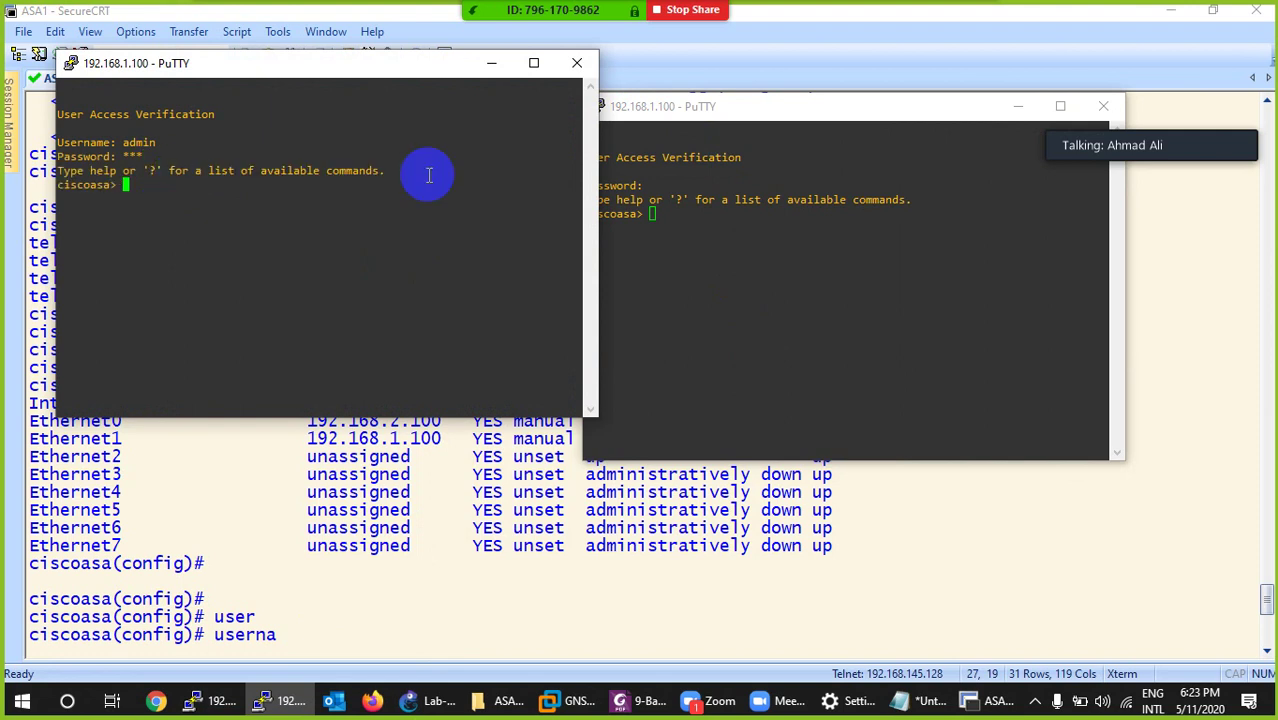
pyautogui.moveTo(766, 118); pyautogui.dragTo(788, 114)
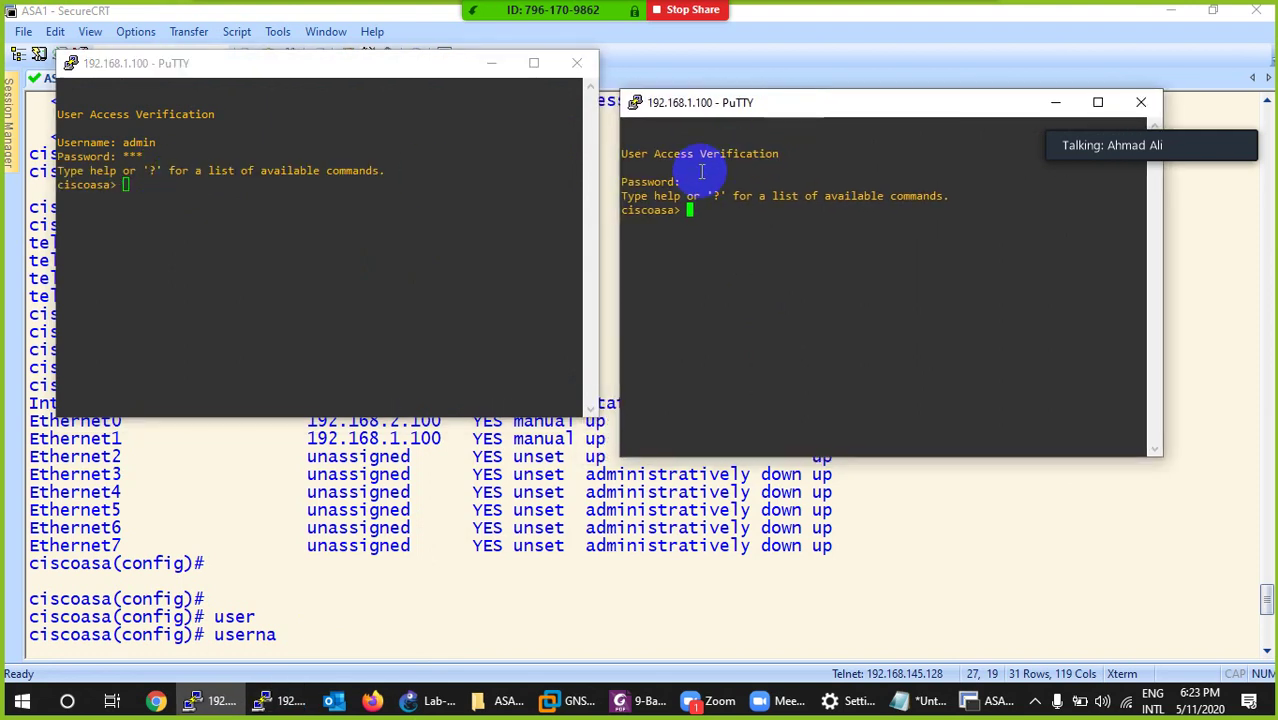
pyautogui.moveTo(735, 182); pyautogui.dragTo(630, 182)
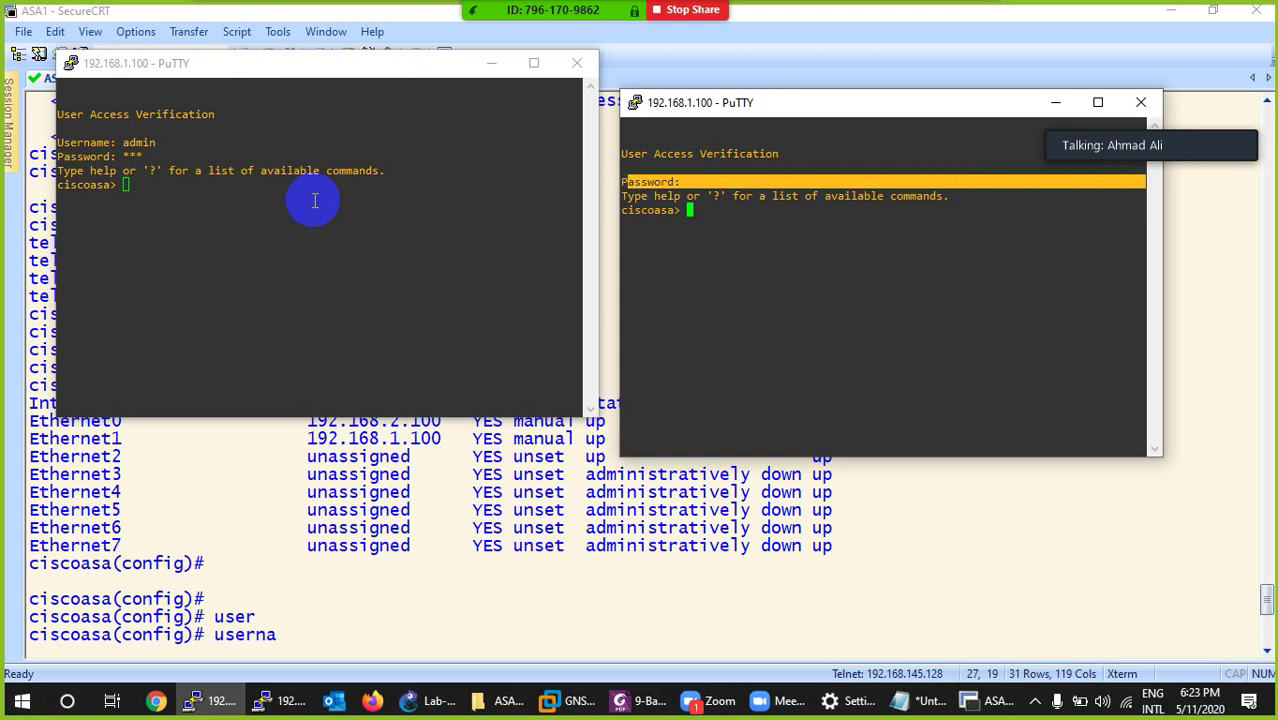
pyautogui.click(365, 562)
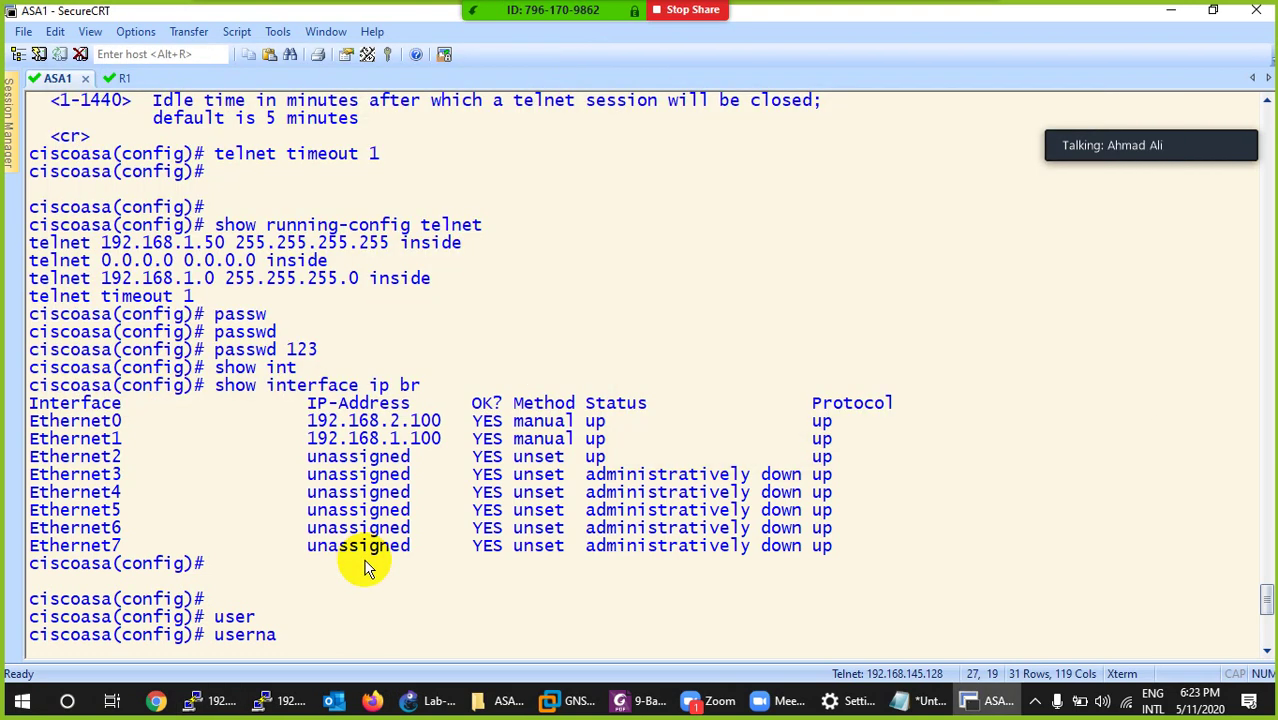
# - Clear the ASA1 screen and run show running-config telnet
pyautogui.hotkey('ctrl', 'l')
pyautogui.press('Return')
pyautogui.write('show r')
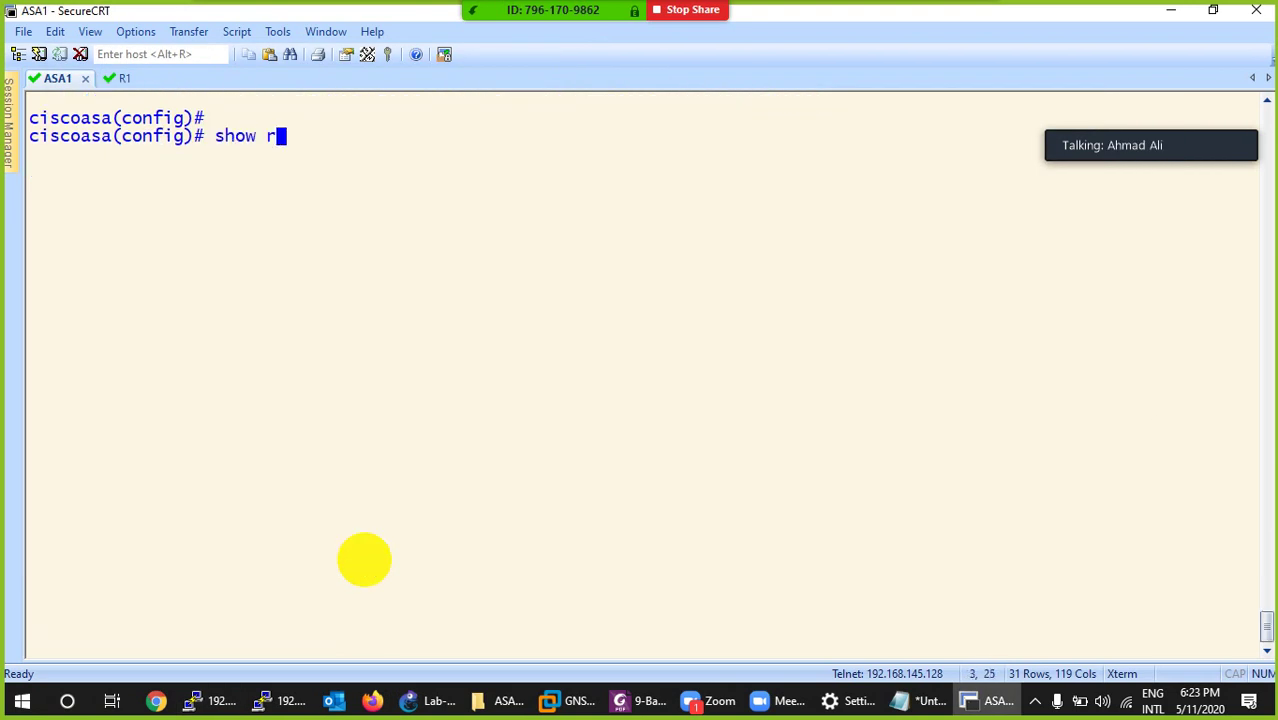
pyautogui.write('un')
pyautogui.press('Tab')
pyautogui.write('tel')
pyautogui.press('Tab')
pyautogui.press('Return')
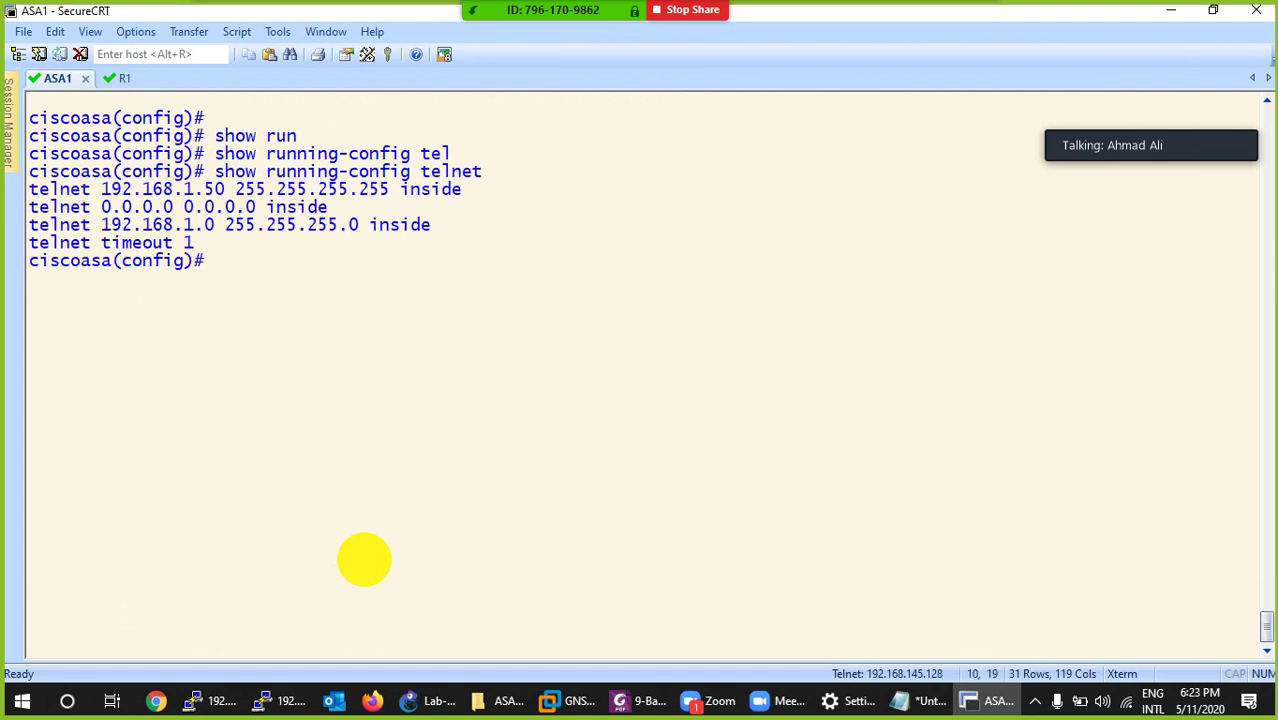
pyautogui.moveTo(492, 172); pyautogui.dragTo(214, 171)
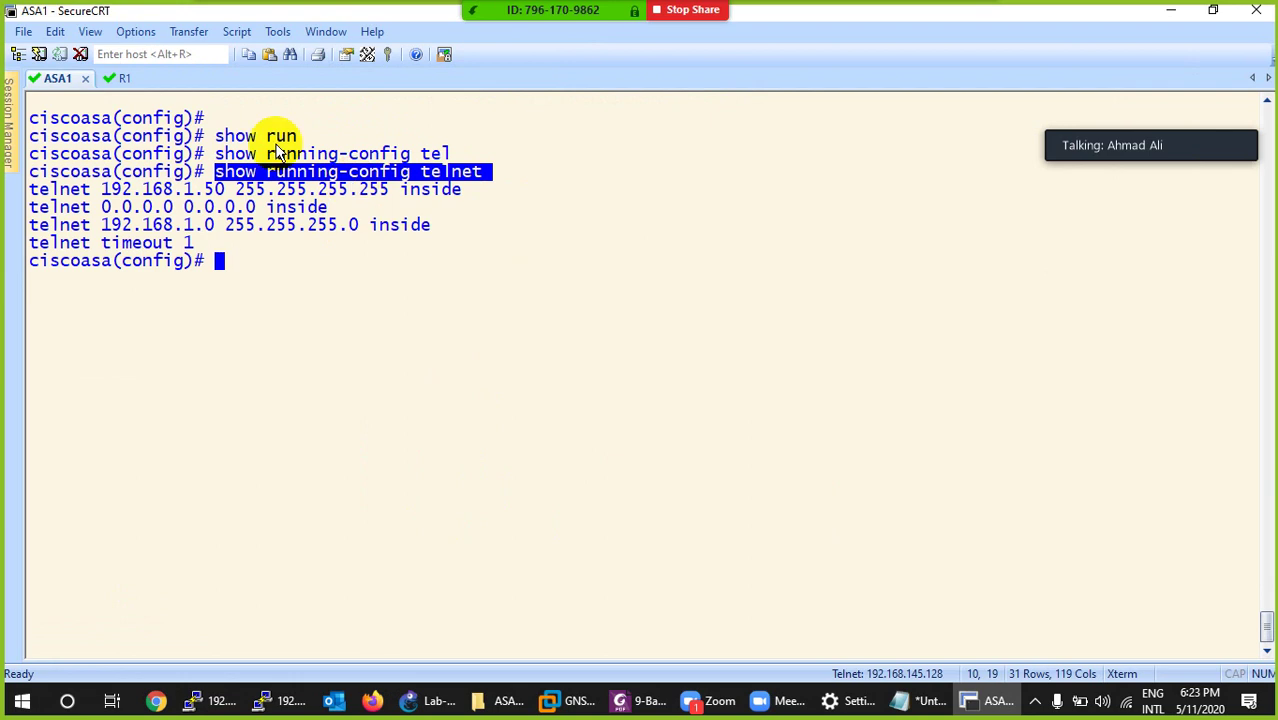
# - On R1, exit the telnet session to the ASA and run show running-config | sec vty
pyautogui.click(110, 78)
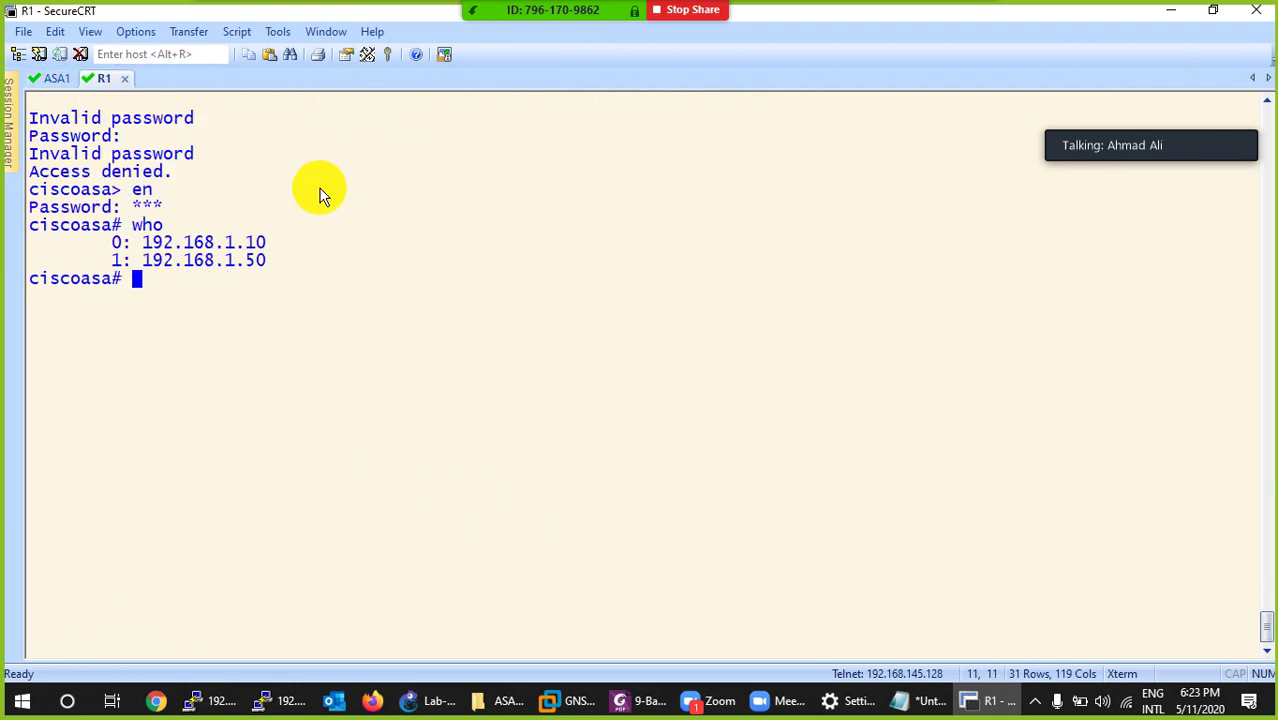
pyautogui.write('exit')
pyautogui.press('Return')
pyautogui.hotkey('ctrl', 'l')
pyautogui.press('Return')
pyautogui.write('s')
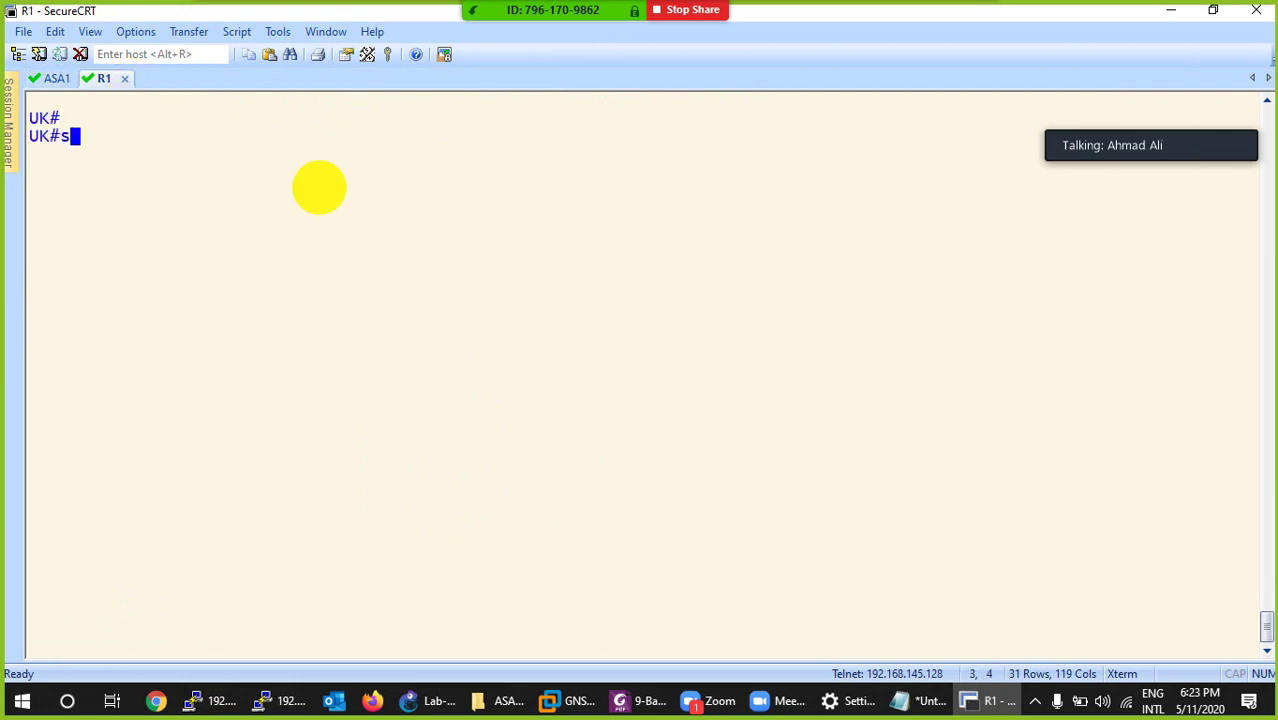
pyautogui.write('how run')
pyautogui.press('Tab')
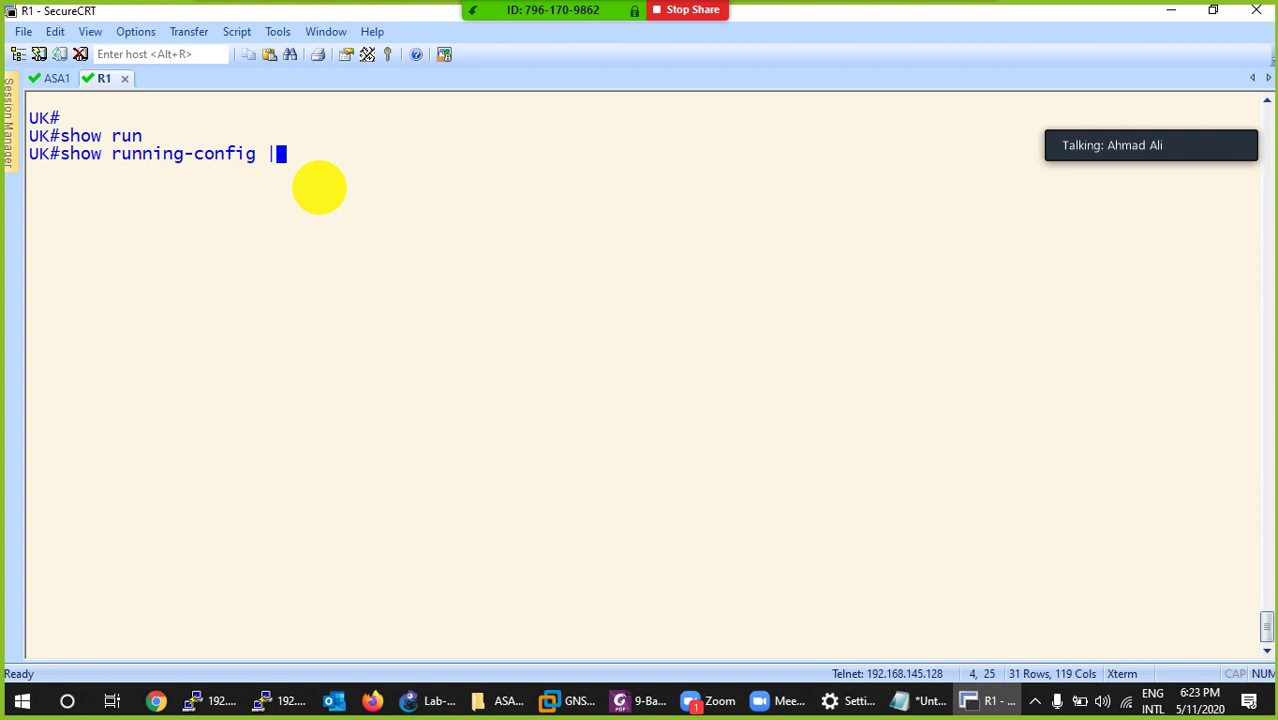
pyautogui.write('| sec telnet')
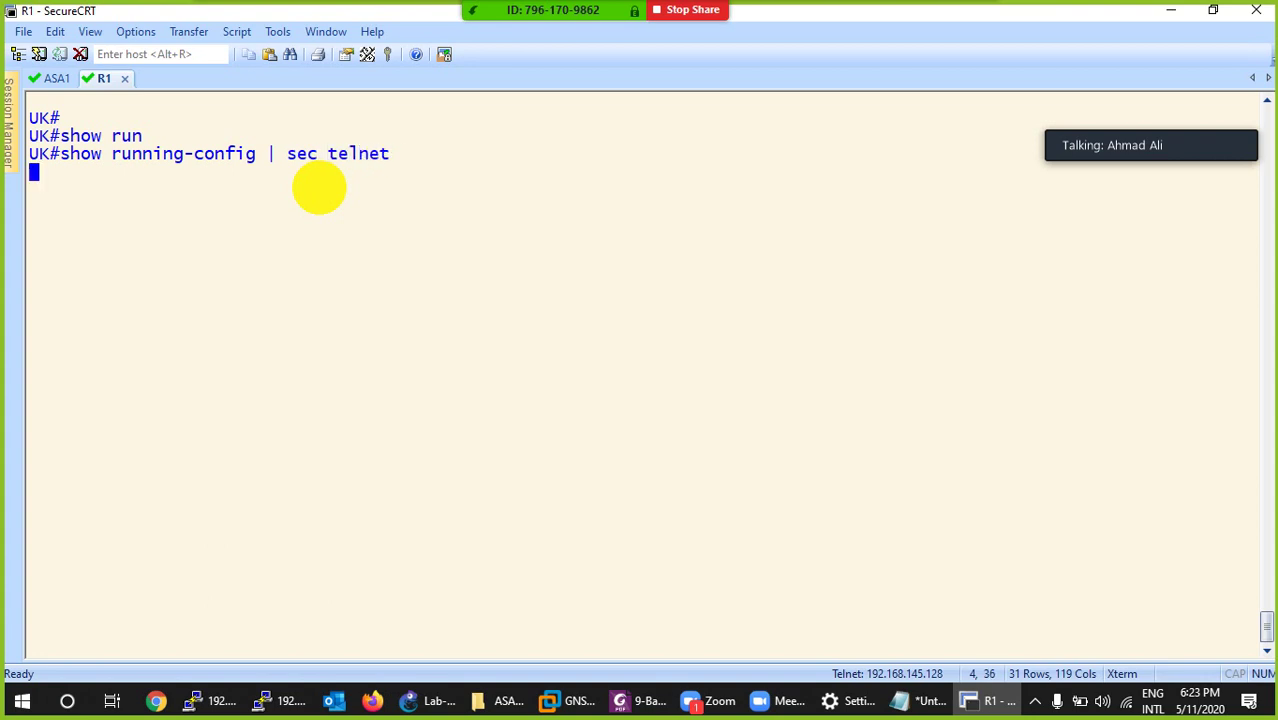
pyautogui.press('Up')
pyautogui.press('BackSpace')
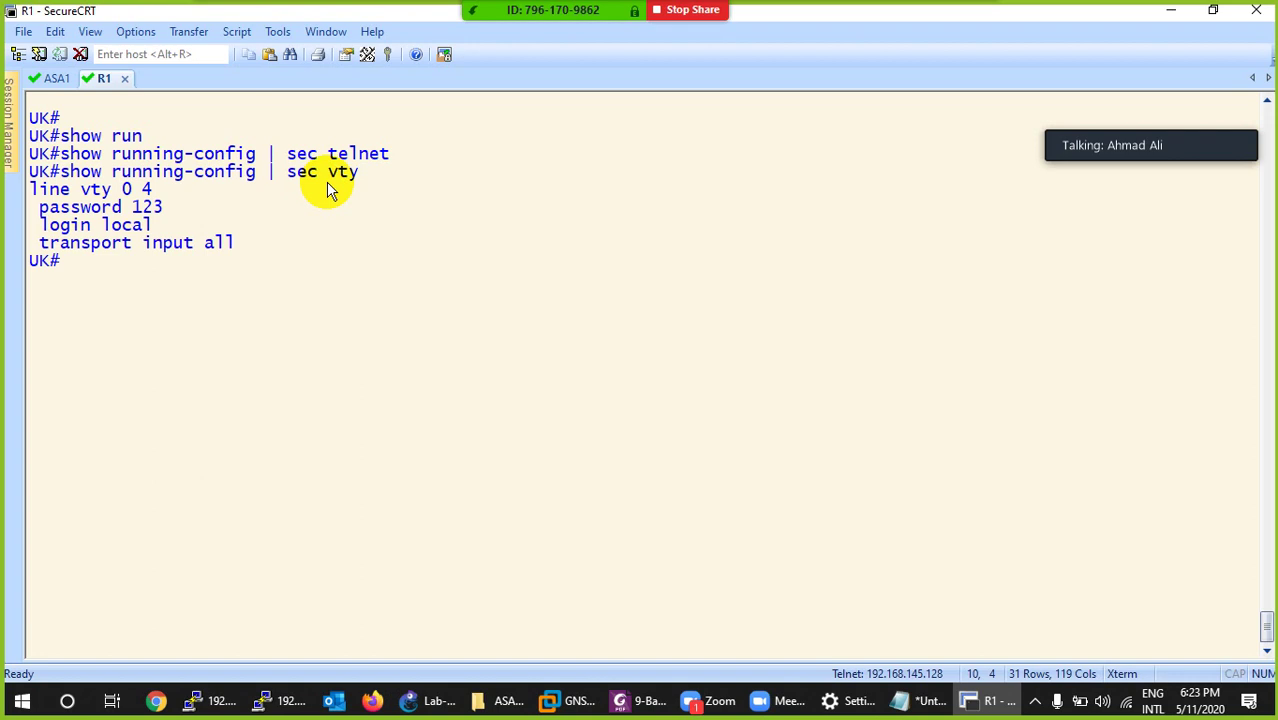
pyautogui.moveTo(380, 172); pyautogui.dragTo(177, 172)
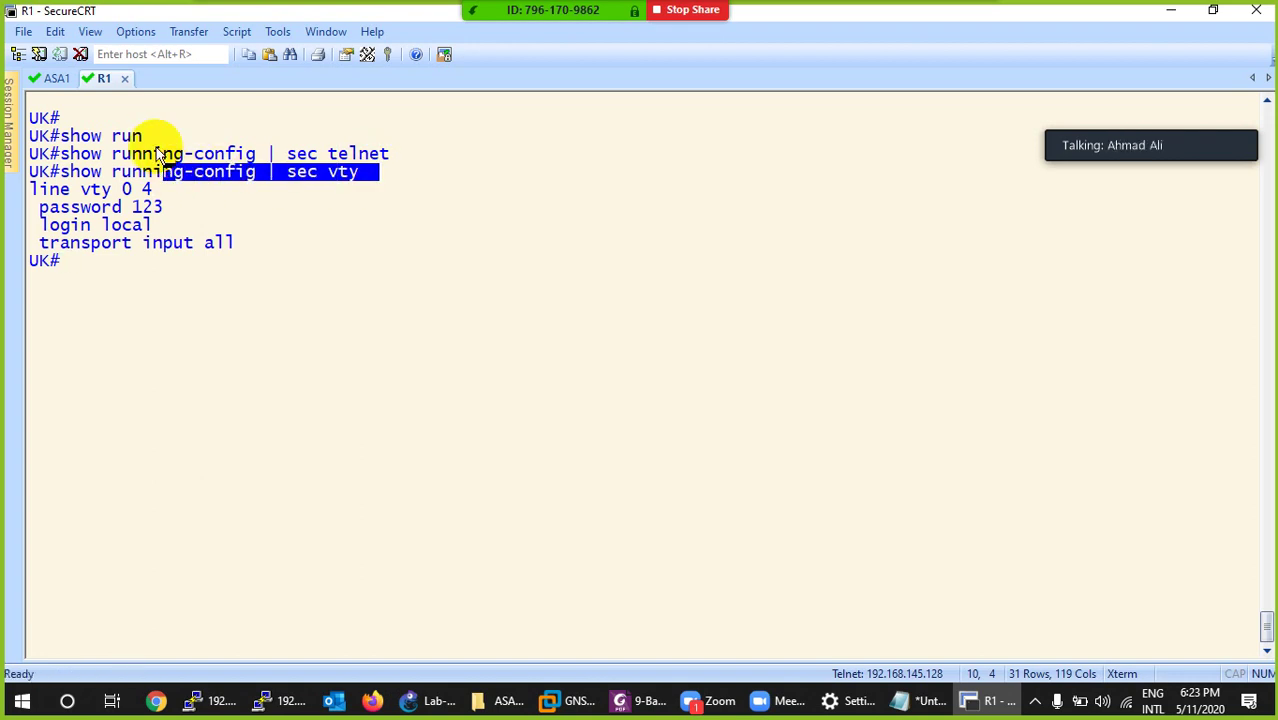
# - Back on ASA1, highlight the show run telnet command and its three telnet access lines
pyautogui.click(52, 78)
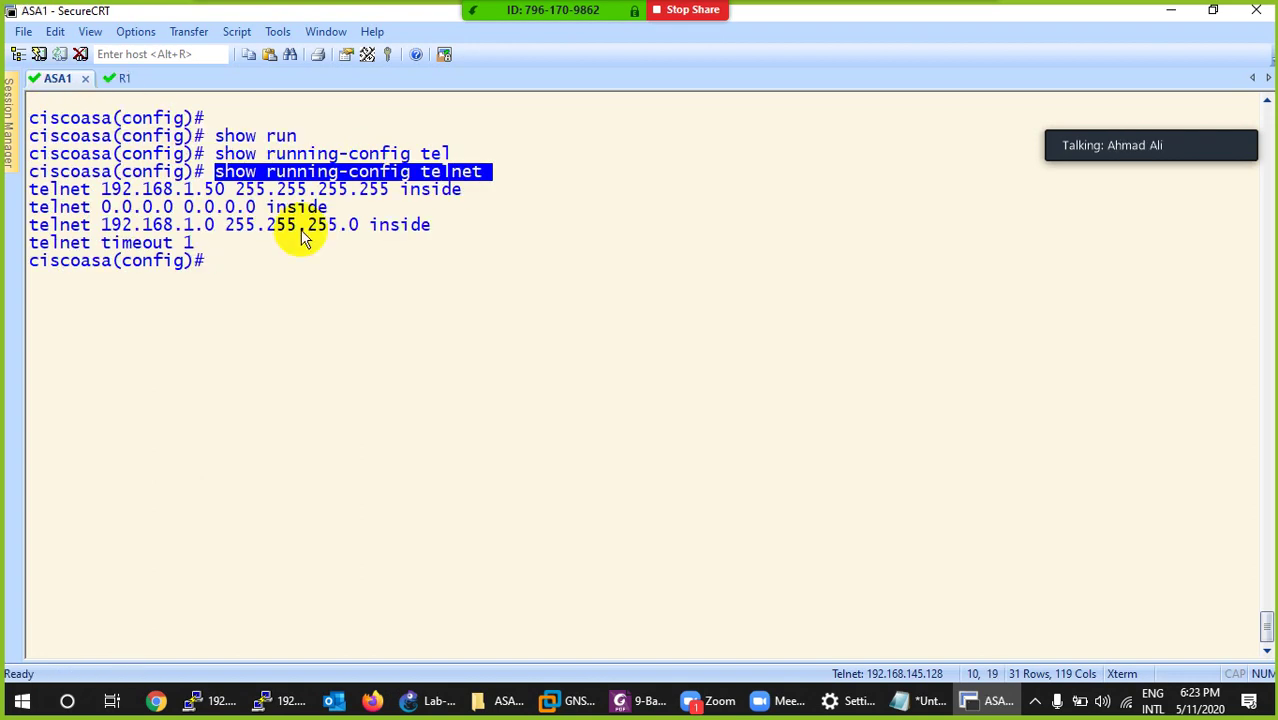
pyautogui.click(433, 191)
pyautogui.moveTo(485, 172); pyautogui.dragTo(214, 172)
pyautogui.click(262, 255)
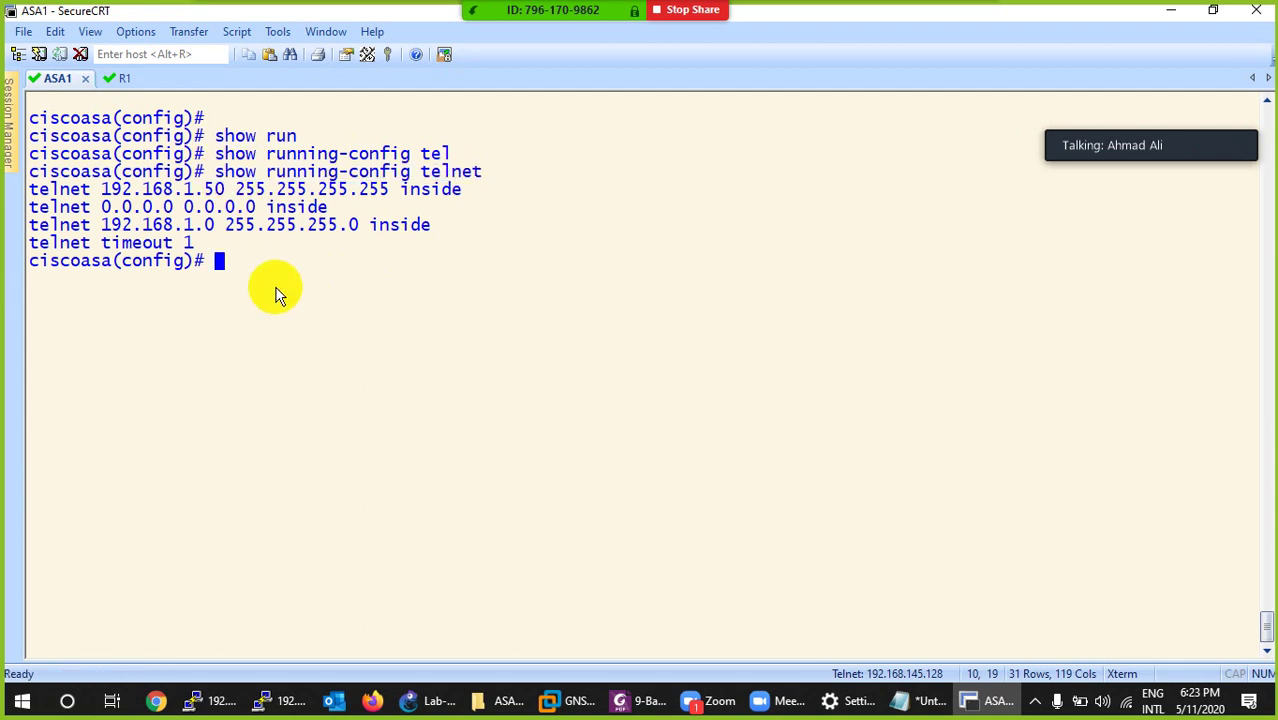
pyautogui.moveTo(449, 226); pyautogui.dragTo(50, 185)
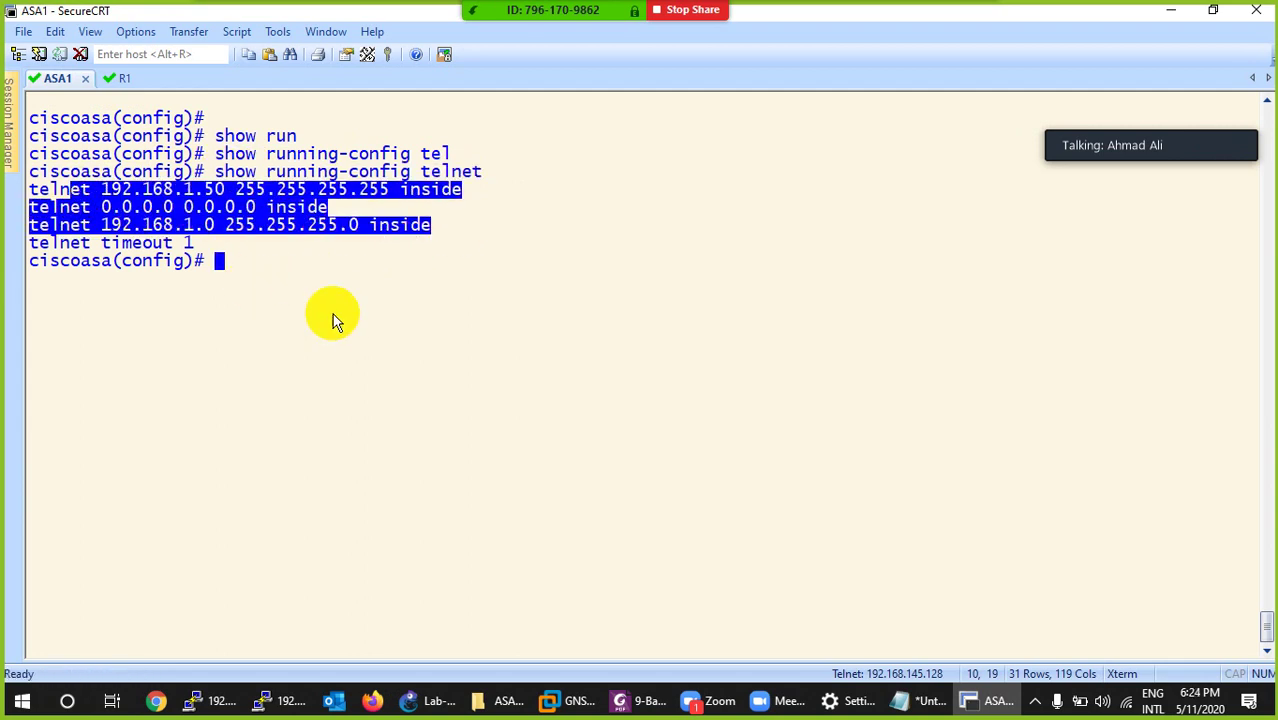
pyautogui.click(482, 322)
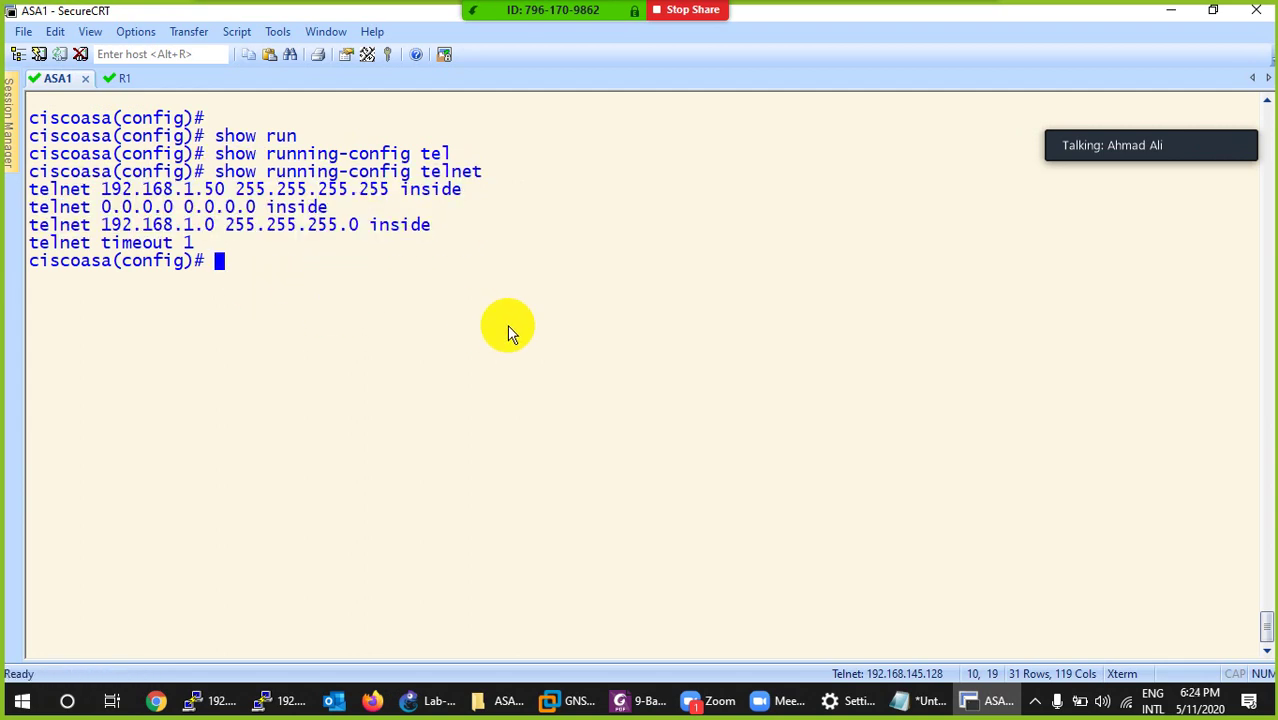
# - Run clear configure telnet on ASA1 and verify only telnet timeout 5 remains, replacing timeout 1
pyautogui.write('clear')
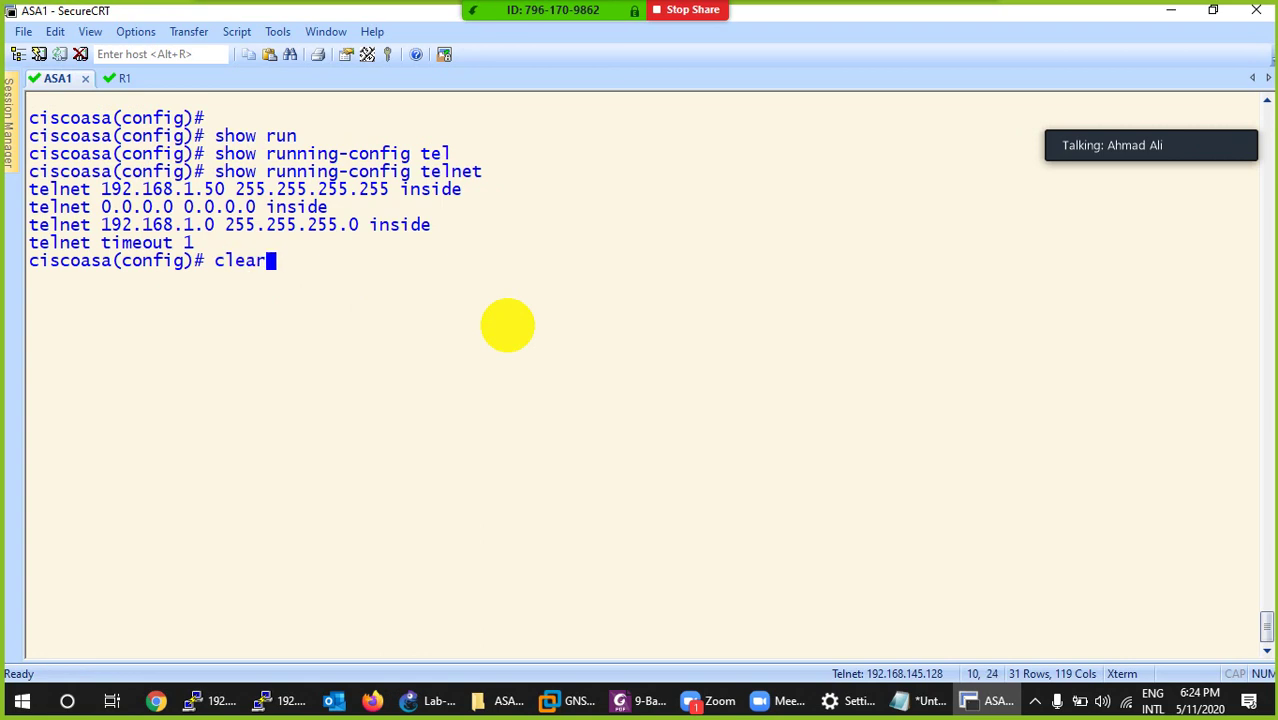
pyautogui.press('Tab')
pyautogui.write('confi')
pyautogui.press('Tab')
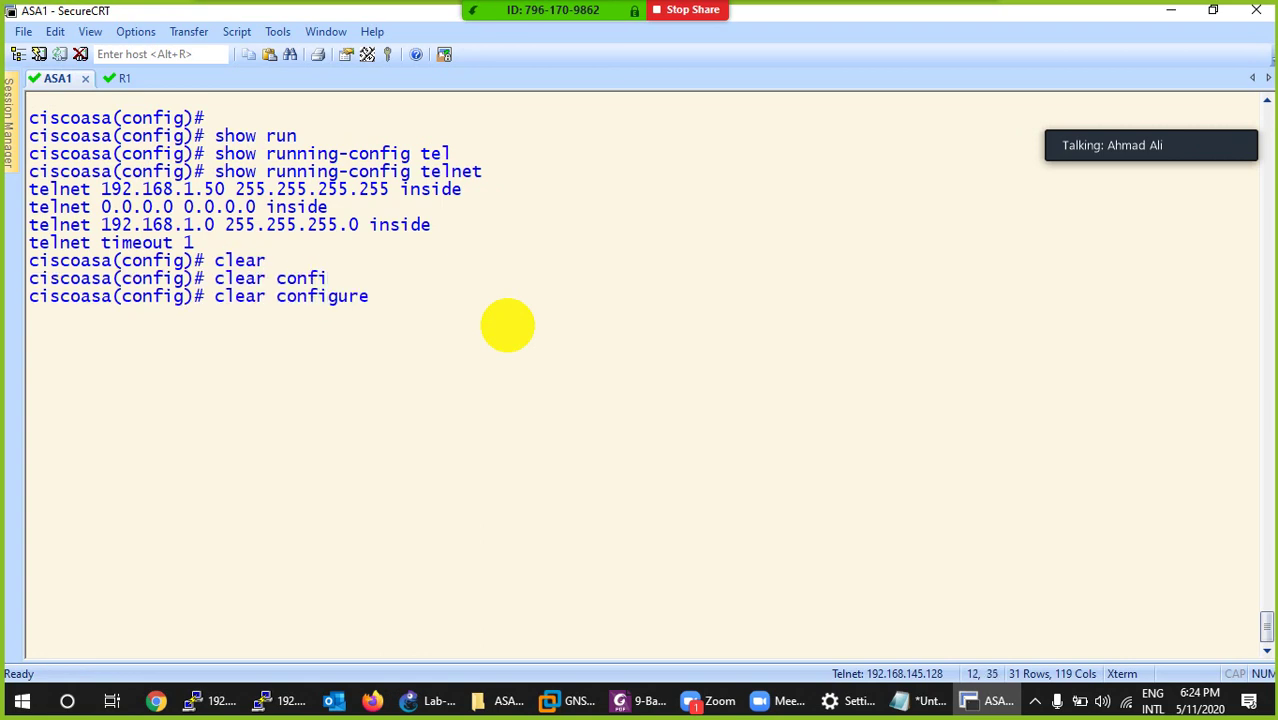
pyautogui.write('tel')
pyautogui.press('Tab')
pyautogui.press('Return')
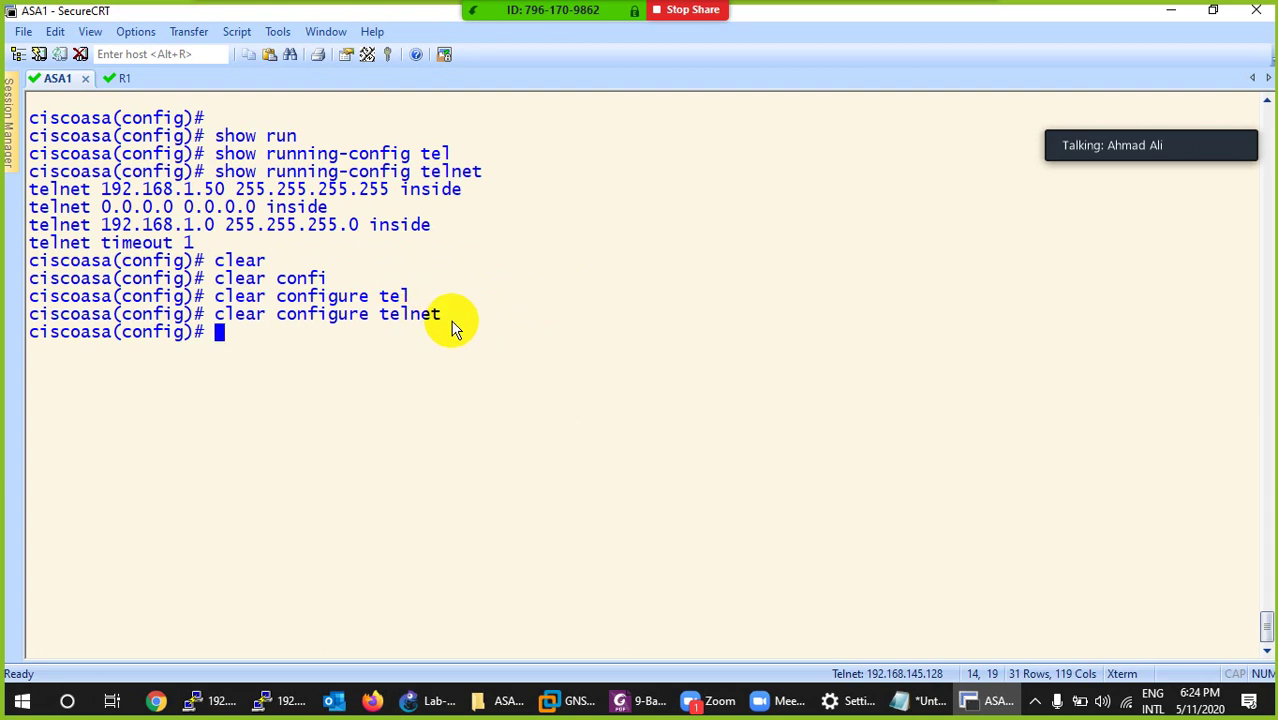
pyautogui.press('Up')
pyautogui.press('Up')
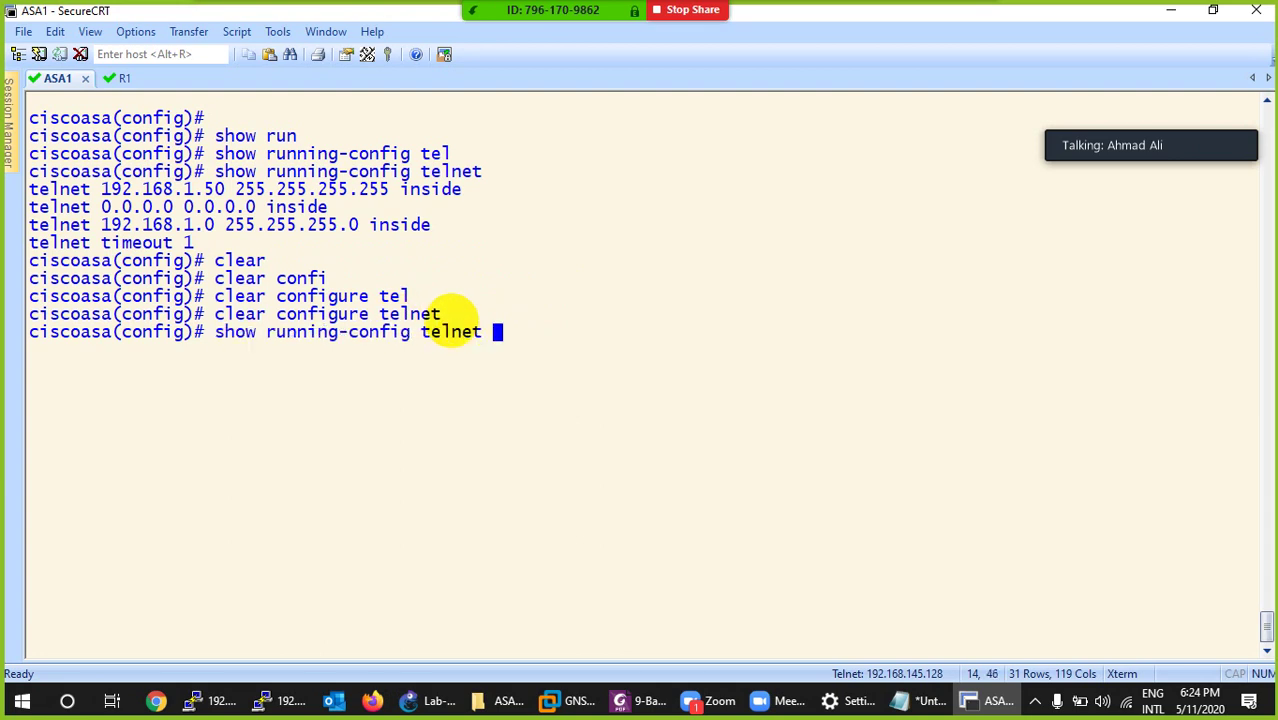
pyautogui.press('Return')
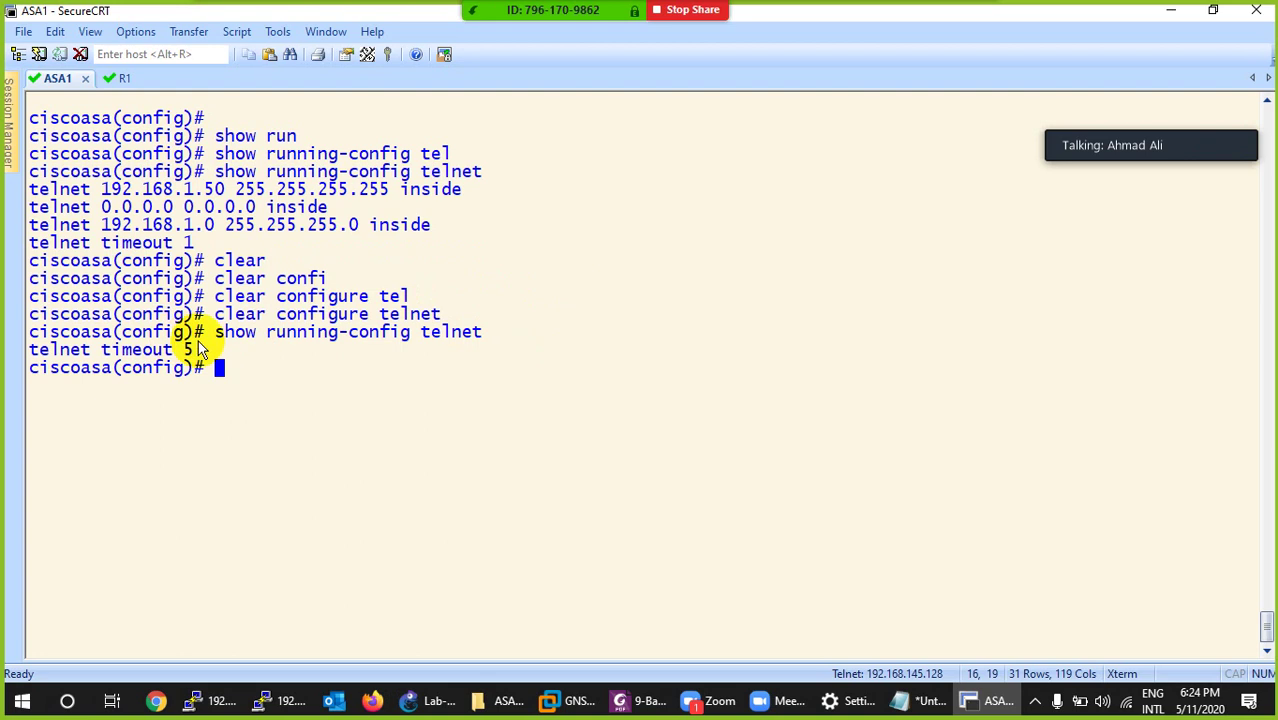
pyautogui.moveTo(198, 349); pyautogui.dragTo(30, 358)
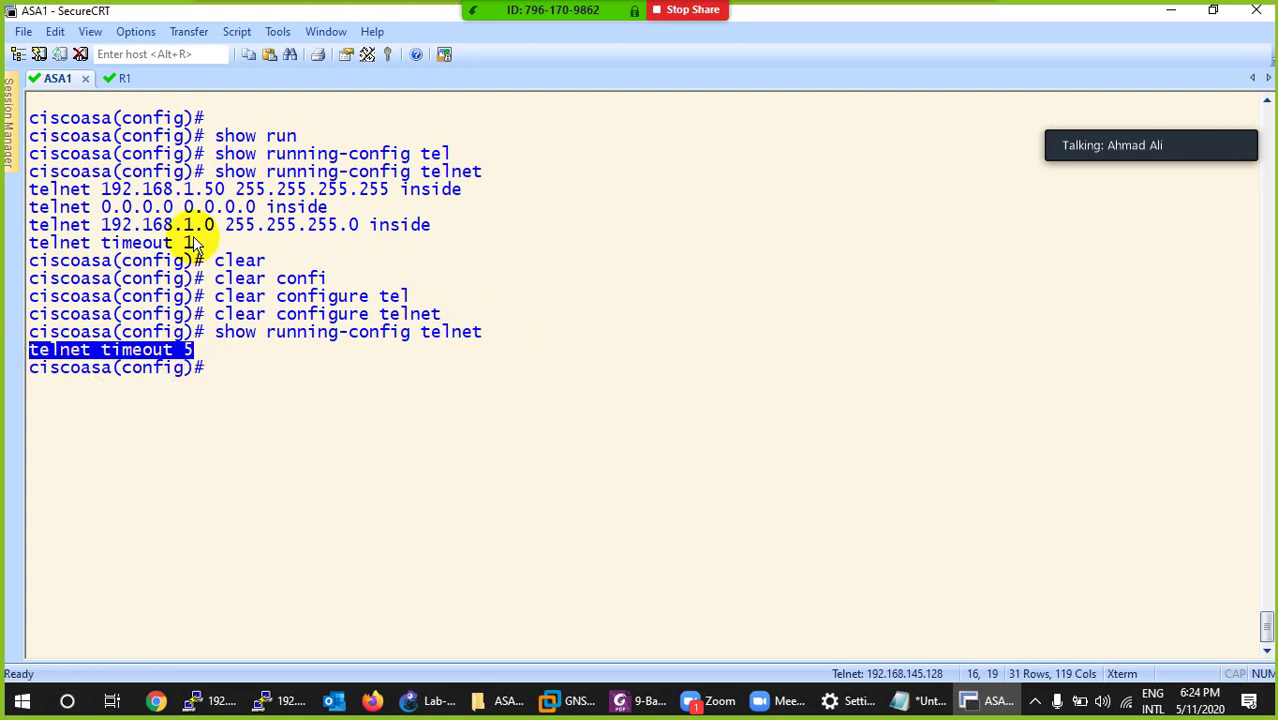
pyautogui.moveTo(197, 243); pyautogui.dragTo(29, 244)
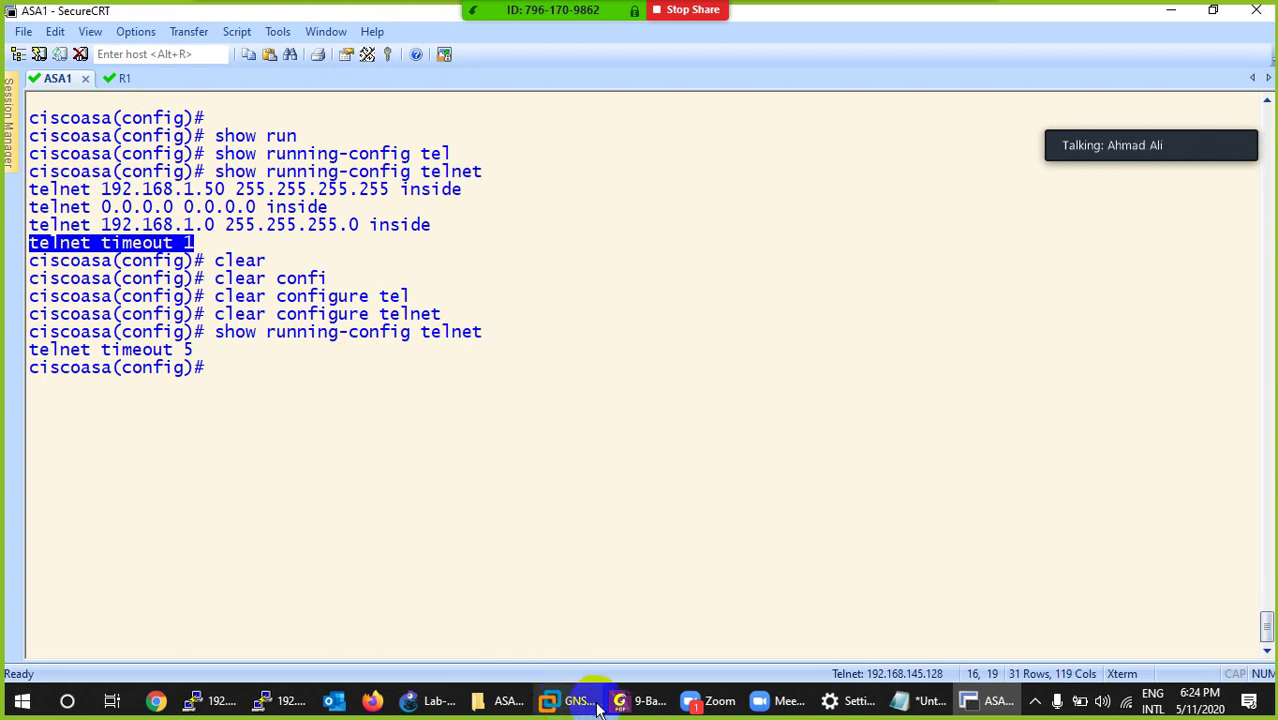
# - In the lab notes, highlight the telnet permit, timeout 10, passwd and local username commands
pyautogui.click(628, 700)
pyautogui.scroll(-10, 600, 450)
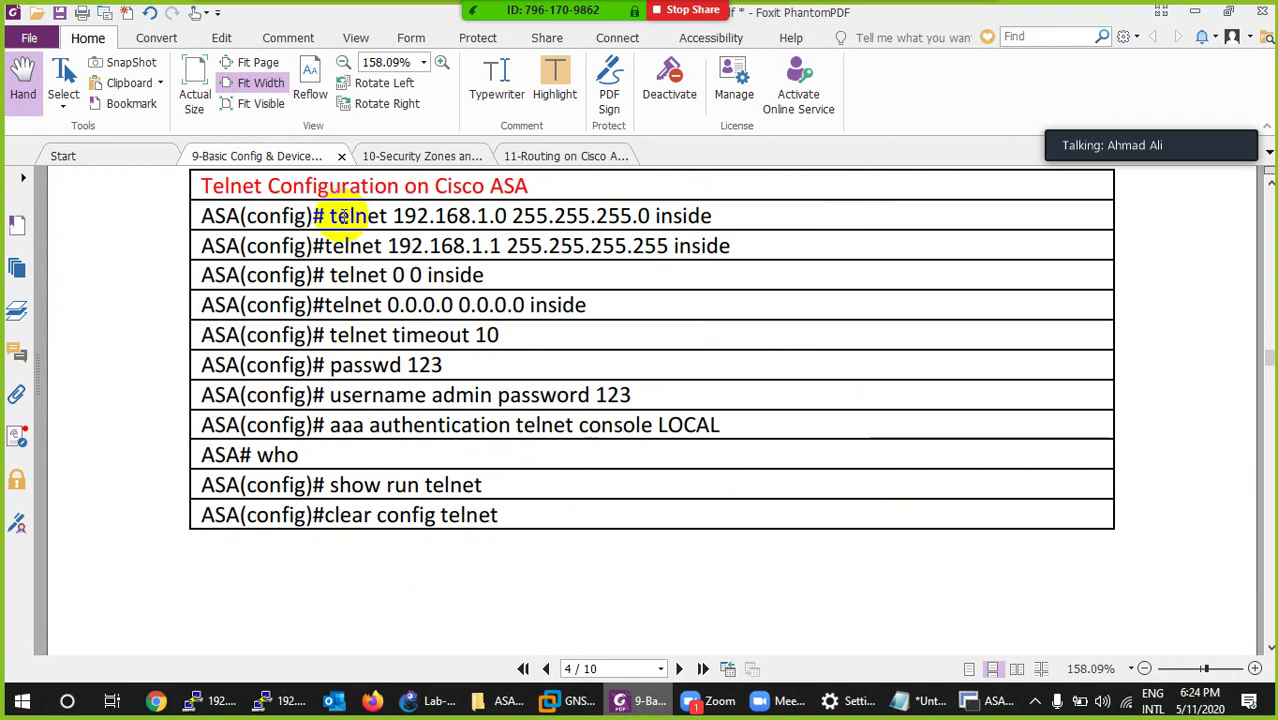
pyautogui.moveTo(333, 216); pyautogui.dragTo(682, 216)
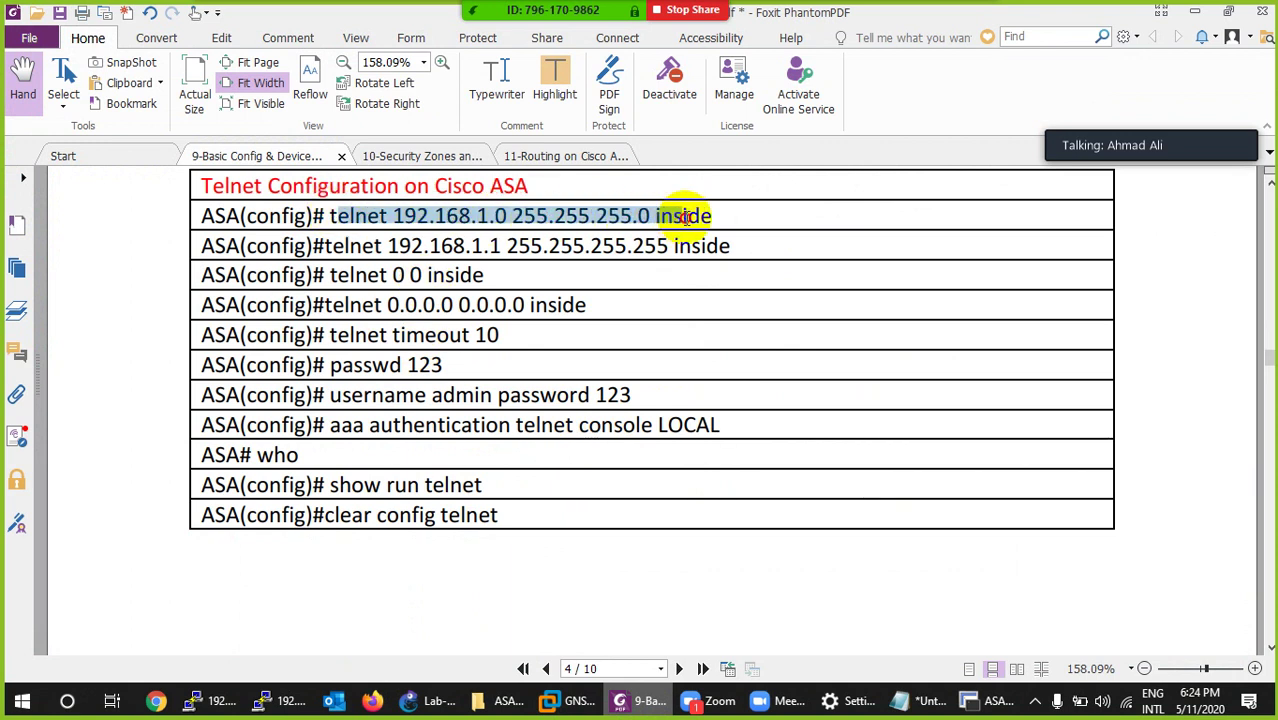
pyautogui.moveTo(327, 246); pyautogui.dragTo(730, 246)
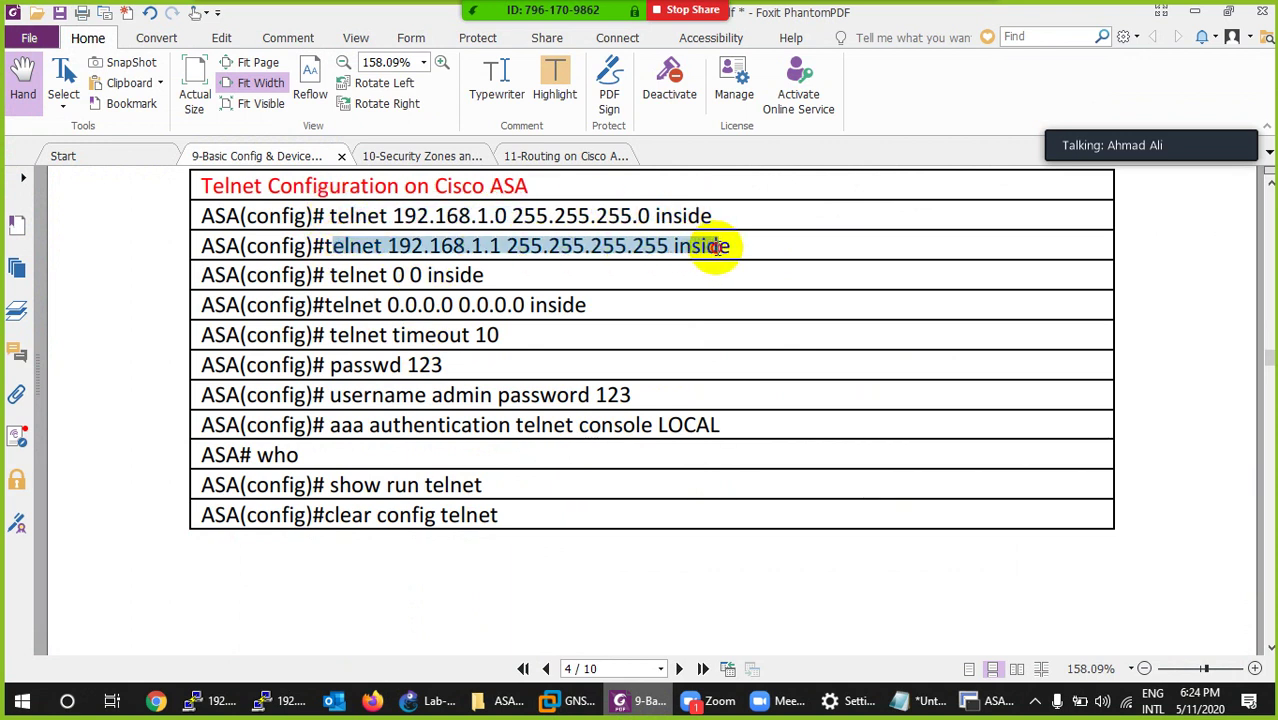
pyautogui.moveTo(329, 272); pyautogui.dragTo(502, 276)
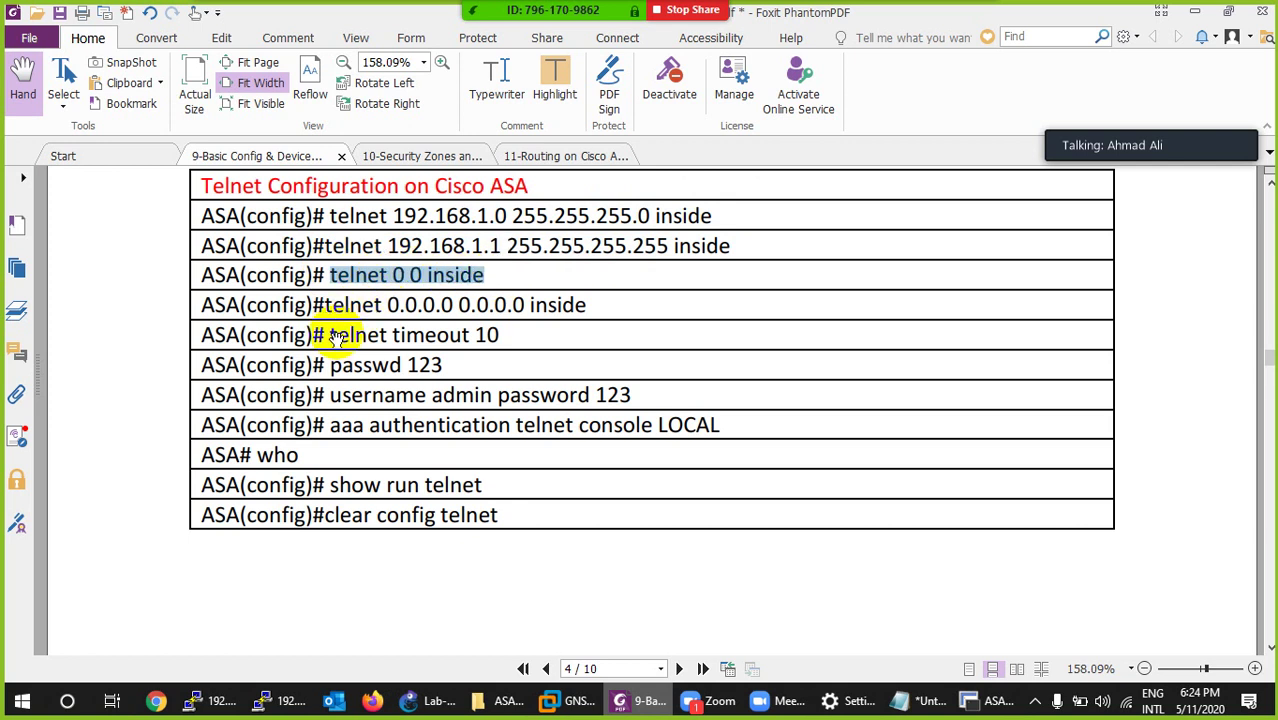
pyautogui.moveTo(331, 335); pyautogui.dragTo(494, 335)
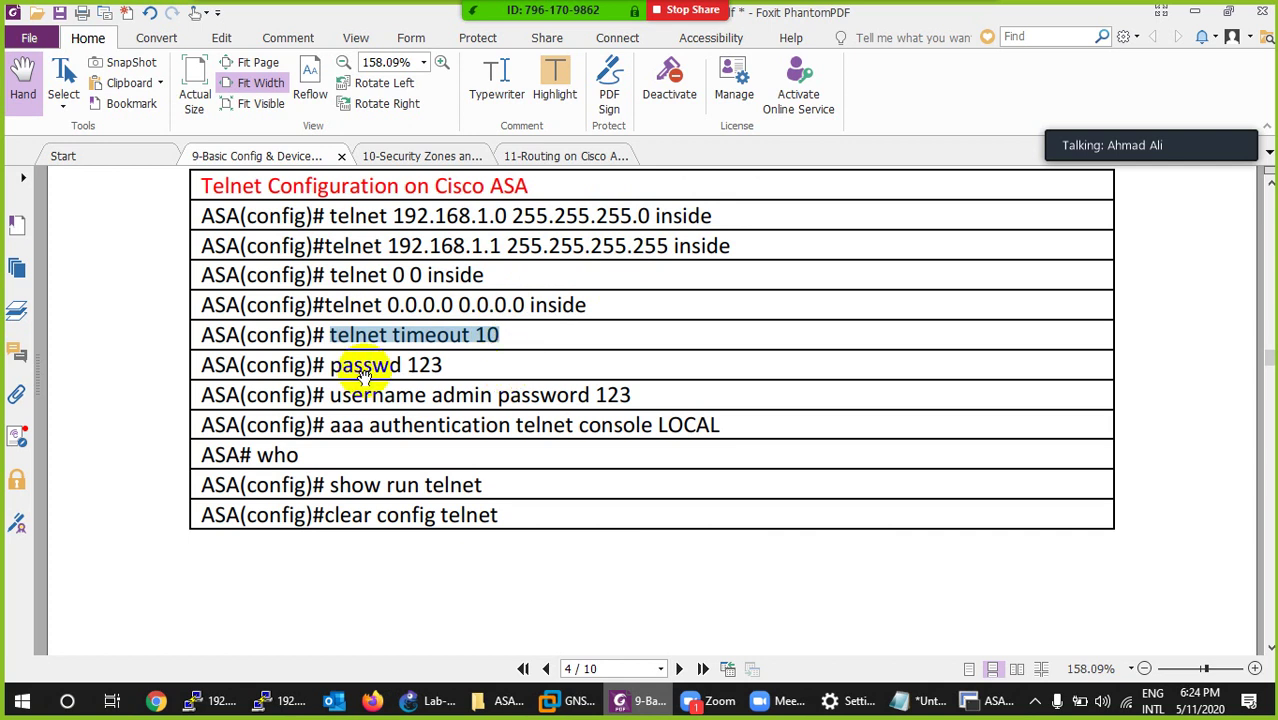
pyautogui.moveTo(333, 366); pyautogui.dragTo(442, 366)
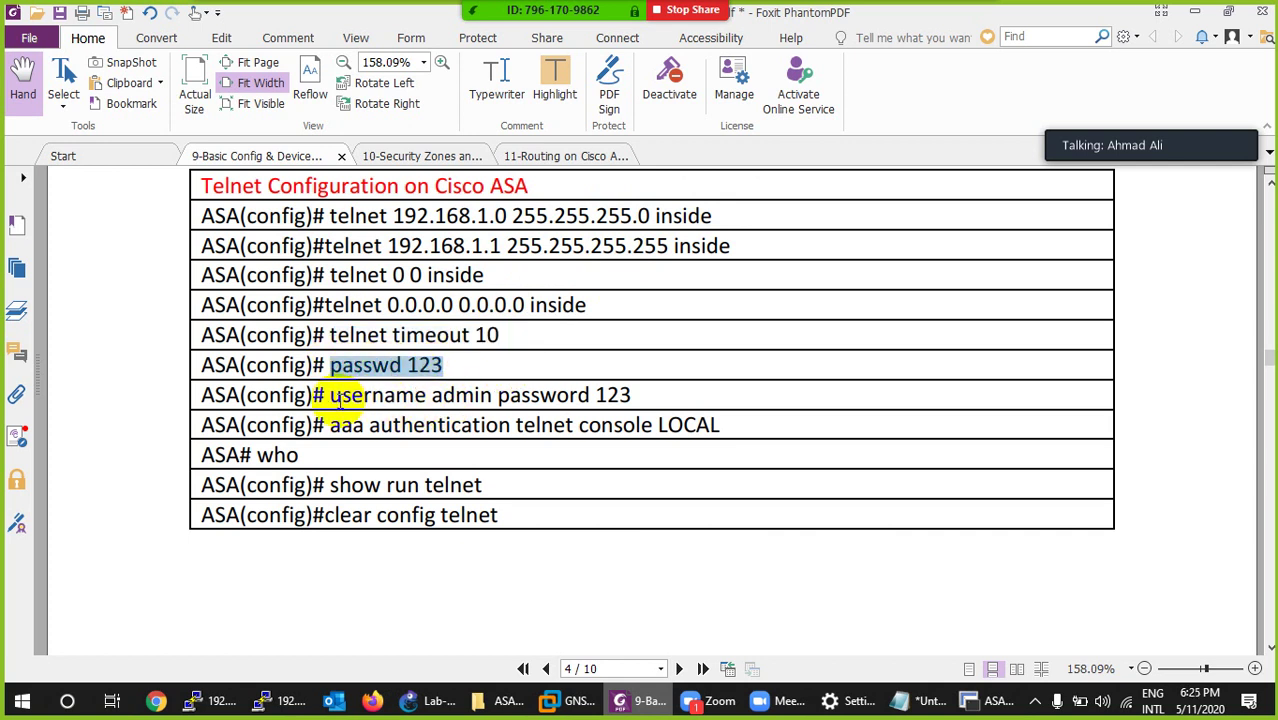
pyautogui.moveTo(333, 396); pyautogui.dragTo(631, 394)
# - Highlight the aaa authentication telnet console LOCAL, show run telnet and clear config telnet rows
pyautogui.click(381, 415)
pyautogui.moveTo(328, 423); pyautogui.dragTo(721, 424)
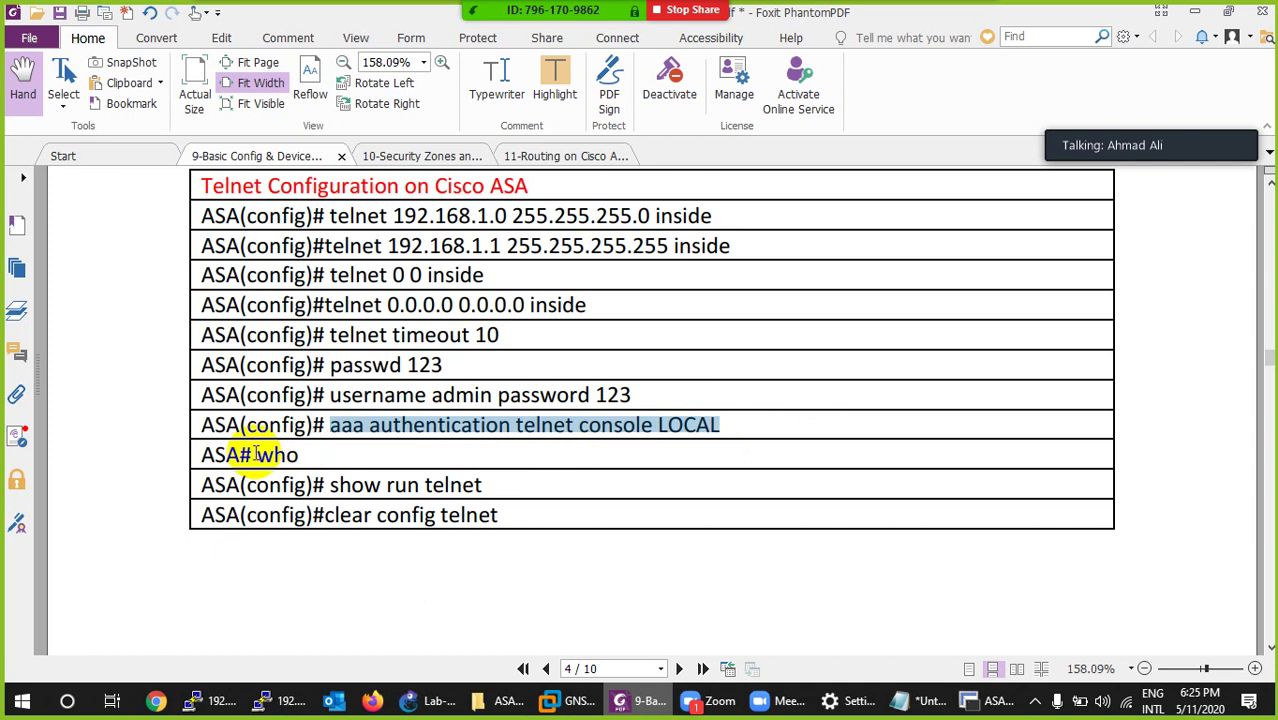
pyautogui.moveTo(330, 486); pyautogui.dragTo(495, 487)
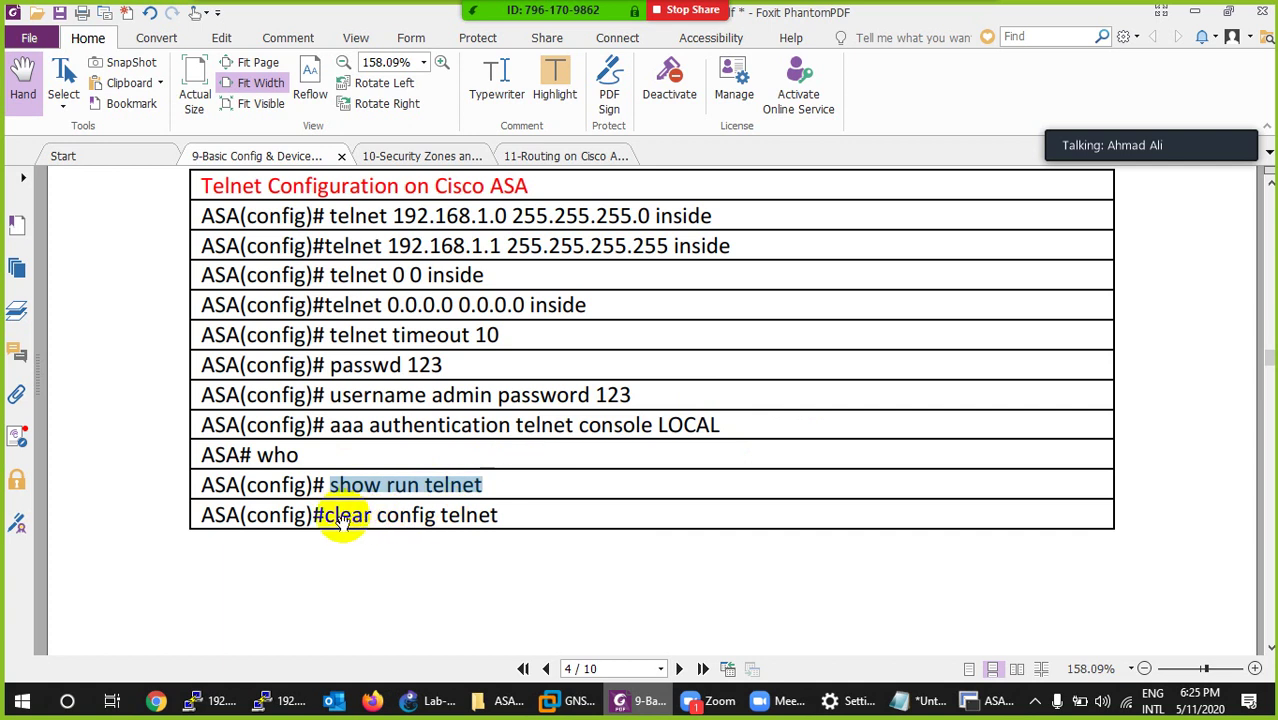
pyautogui.moveTo(334, 516); pyautogui.dragTo(509, 522)
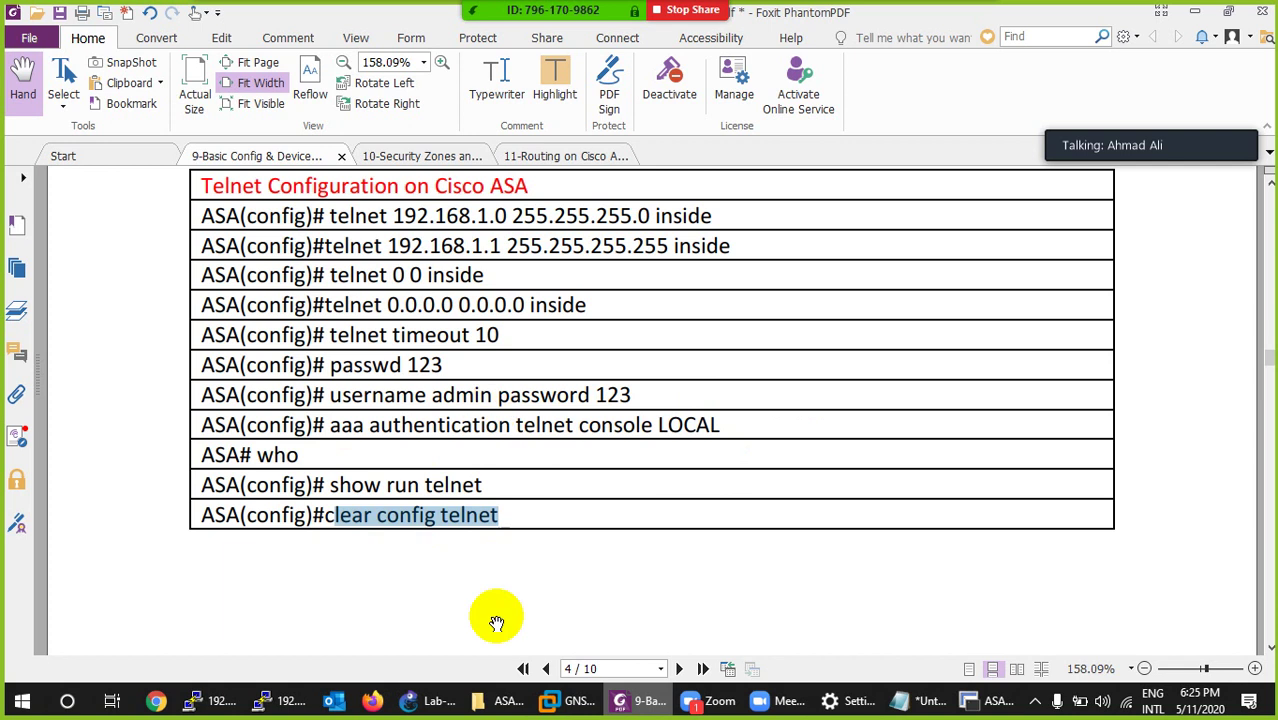
# - View the GNS3 Lab-1 topology and R1's info, then return to SecureCRT's ASA1 session
pyautogui.click(424, 702)
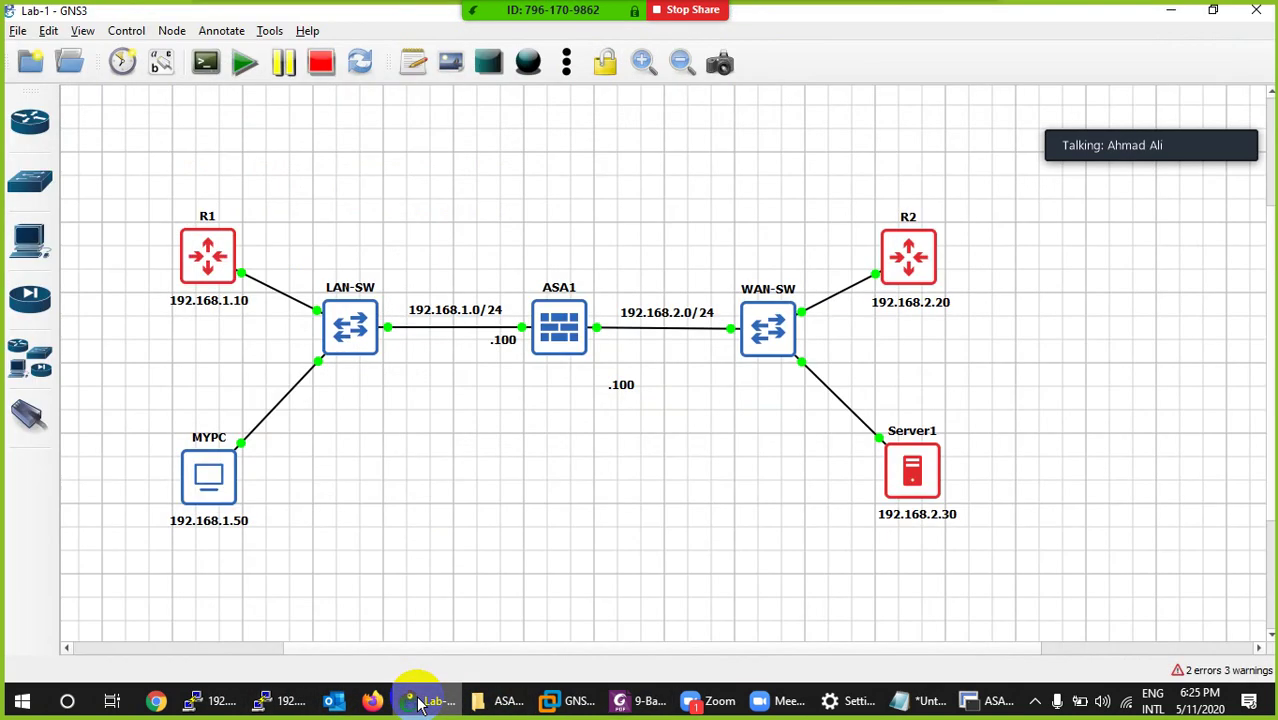
pyautogui.moveTo(206, 270)
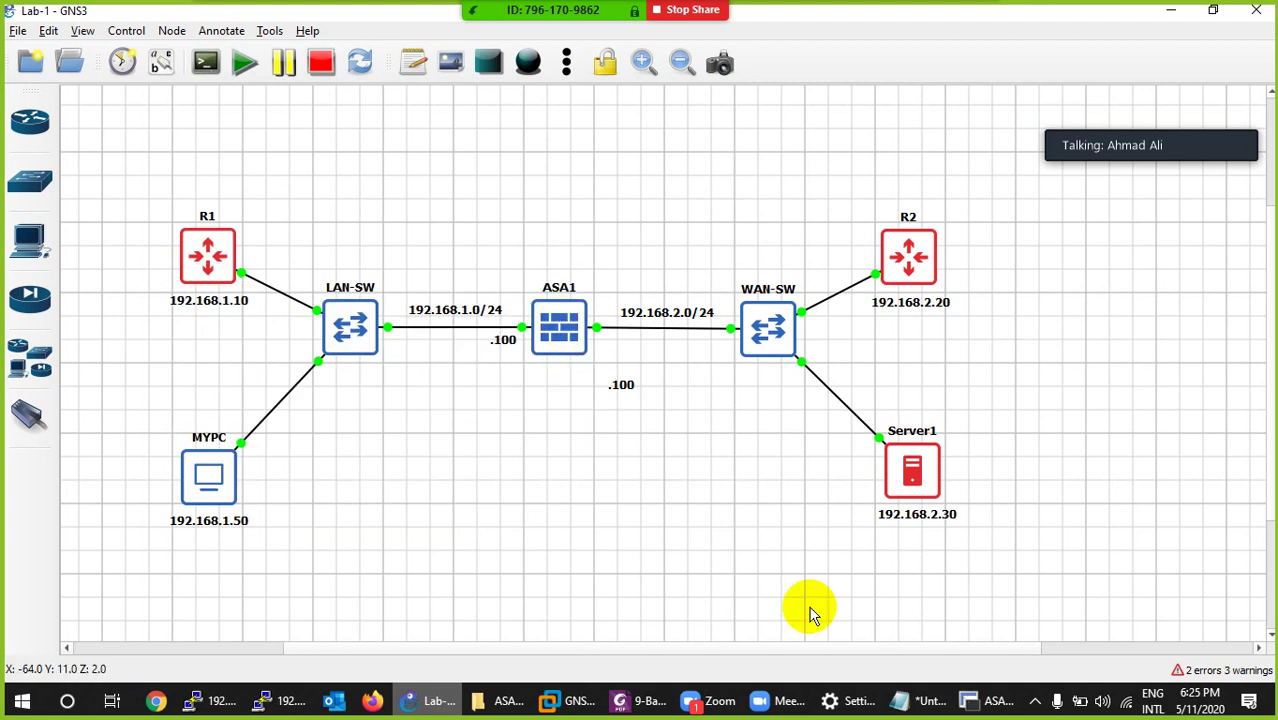
pyautogui.click(975, 698)
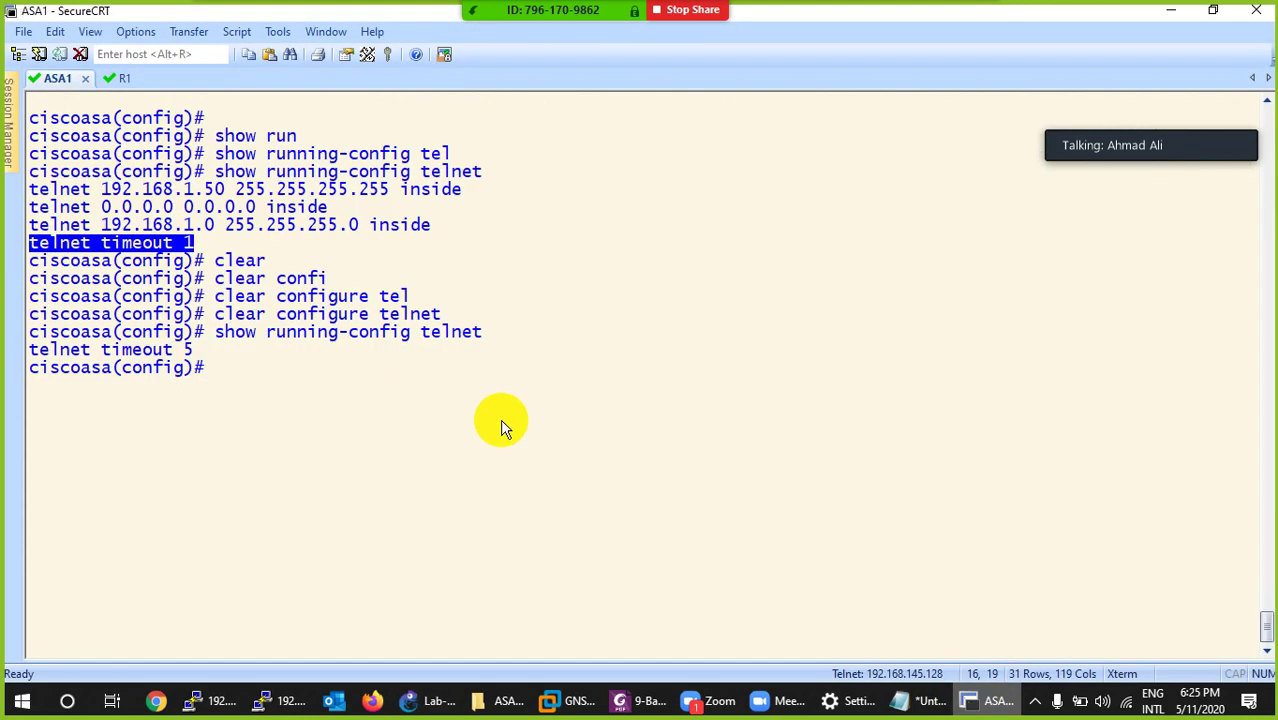
# - Enter 'telnet 0 0 outside' on ASA1, fixing a typo, then bring up the GNS3 topology
pyautogui.write('tle')
pyautogui.press('Tab')
pyautogui.press('BackSpace')
pyautogui.press('BackSpace')
pyautogui.write('el')
pyautogui.press('Tab')
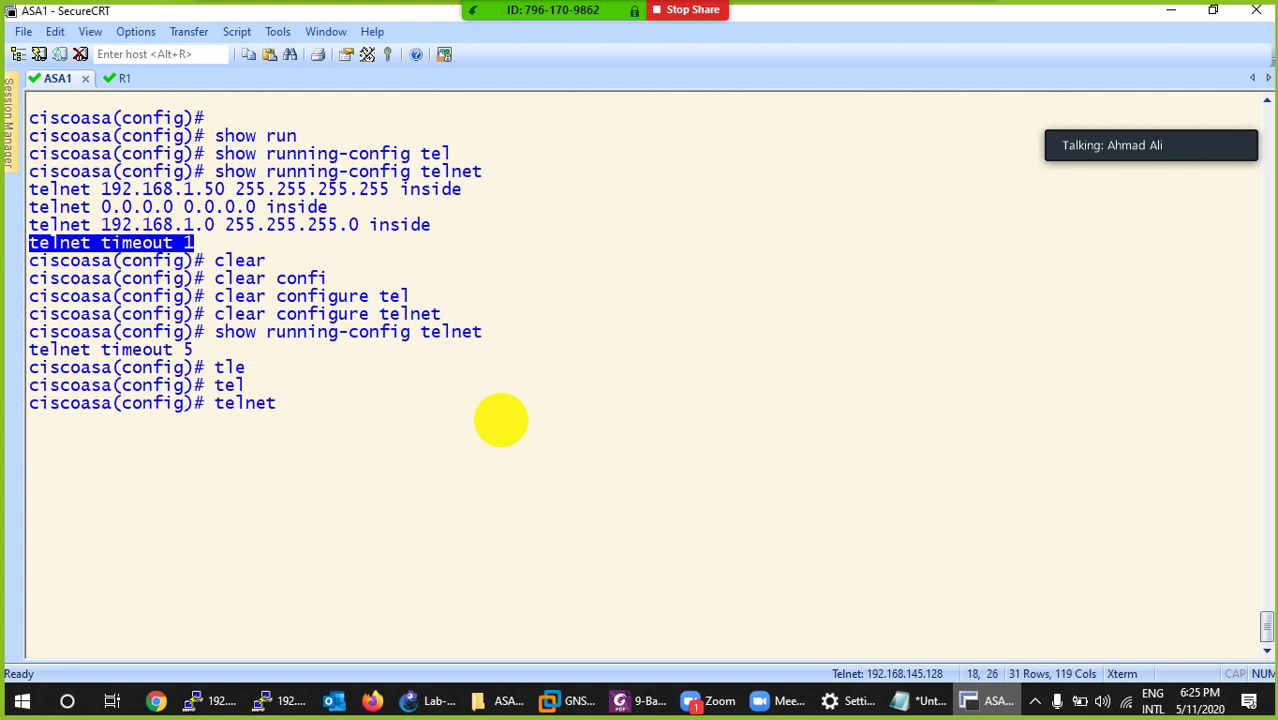
pyautogui.write('0 0 ou')
pyautogui.press('Tab')
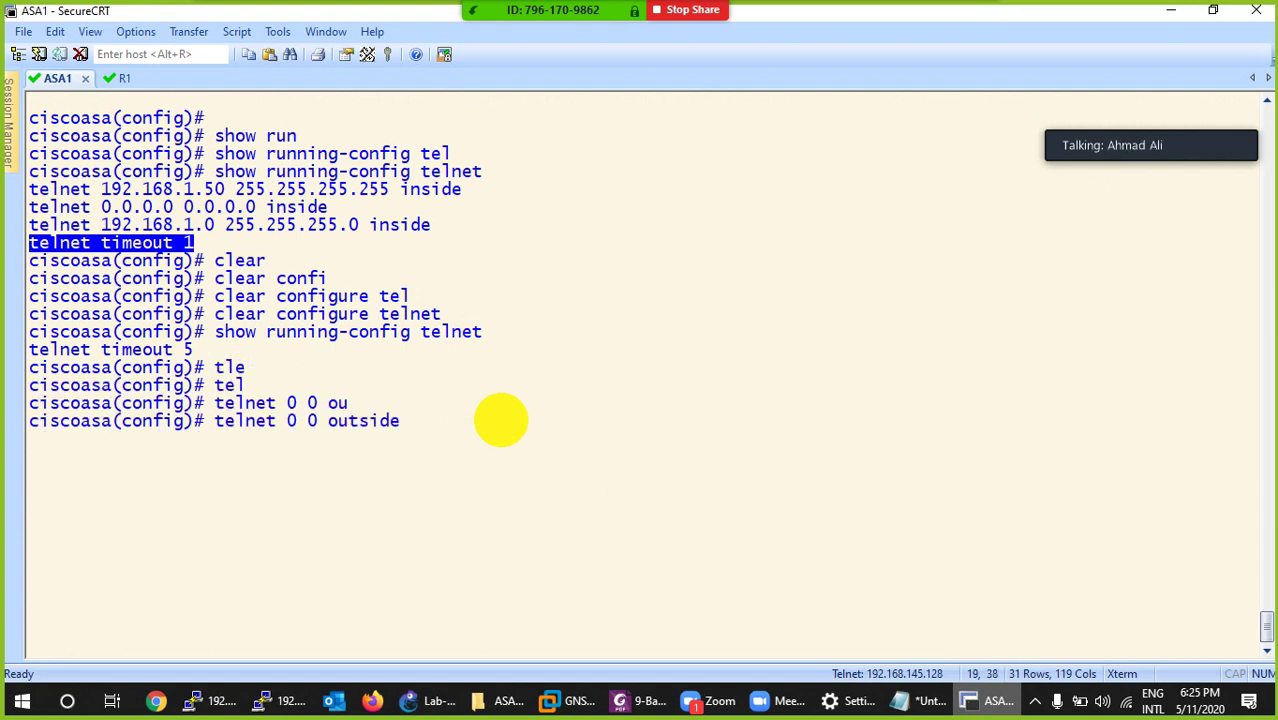
pyautogui.press('Return')
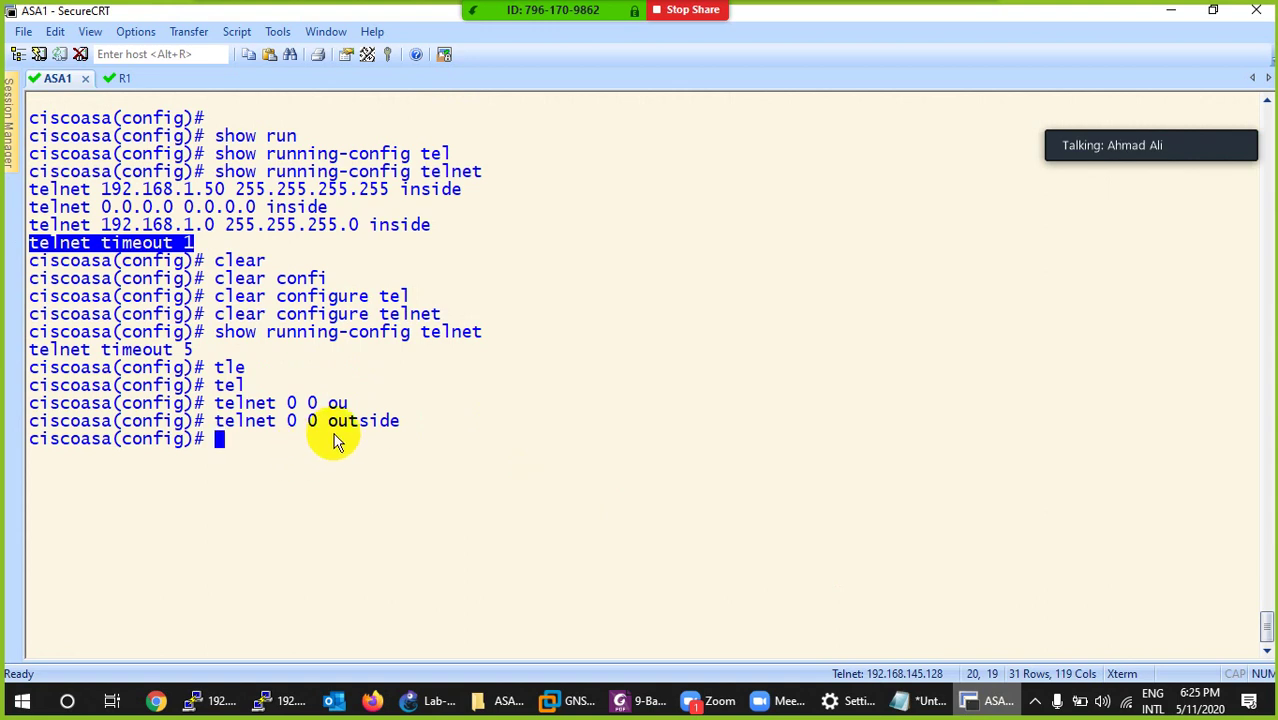
pyautogui.click(432, 701)
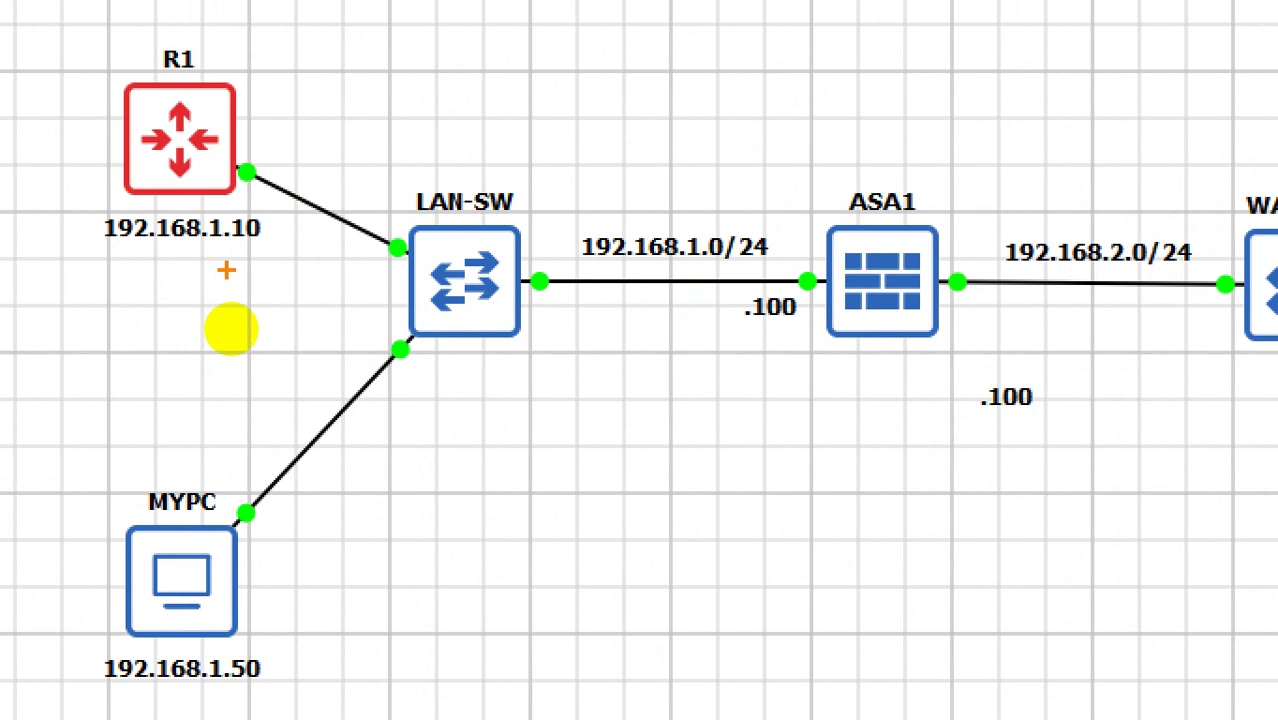
pyautogui.moveTo(108, 42)
pyautogui.mouseDown()
pyautogui.moveTo(628, 108)
pyautogui.moveTo(784, 286)
pyautogui.moveTo(730, 543)
pyautogui.moveTo(172, 605)
pyautogui.moveTo(125, 110)
pyautogui.moveTo(190, 2)
pyautogui.mouseUp()
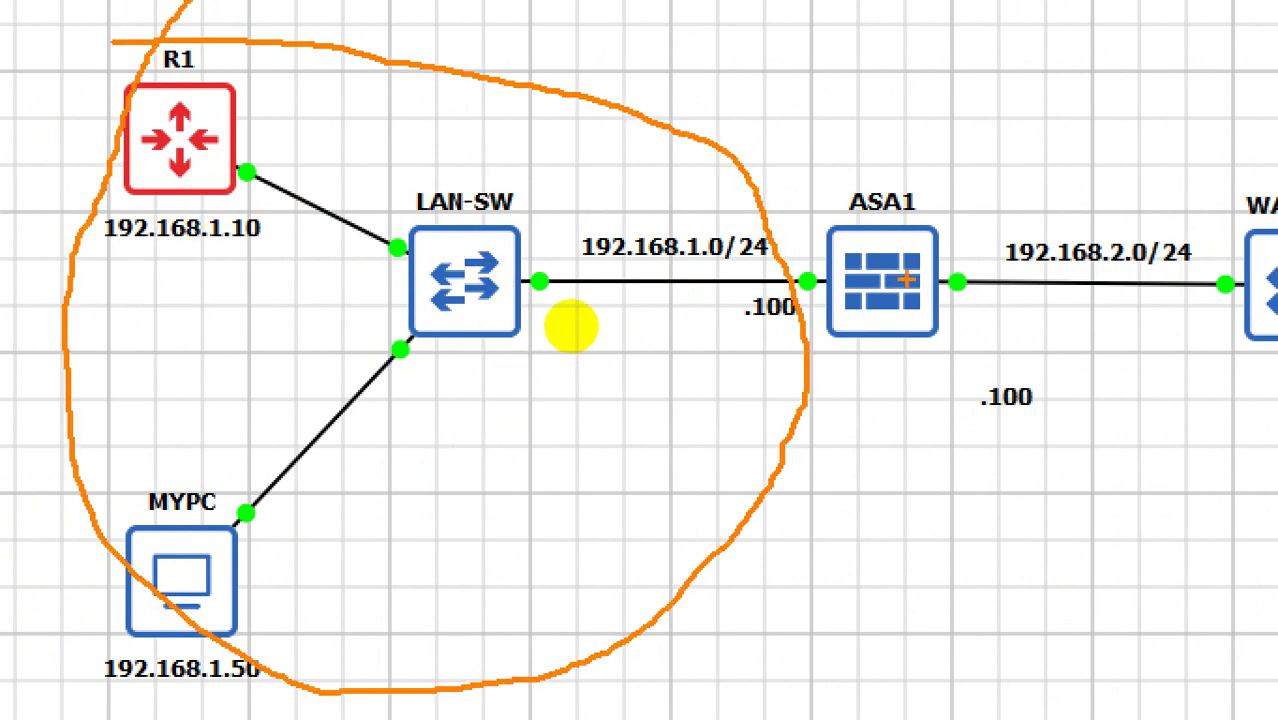
pyautogui.moveTo(945, 258)
pyautogui.mouseDown()
pyautogui.moveTo(968, 262)
pyautogui.moveTo(952, 300)
pyautogui.mouseUp()
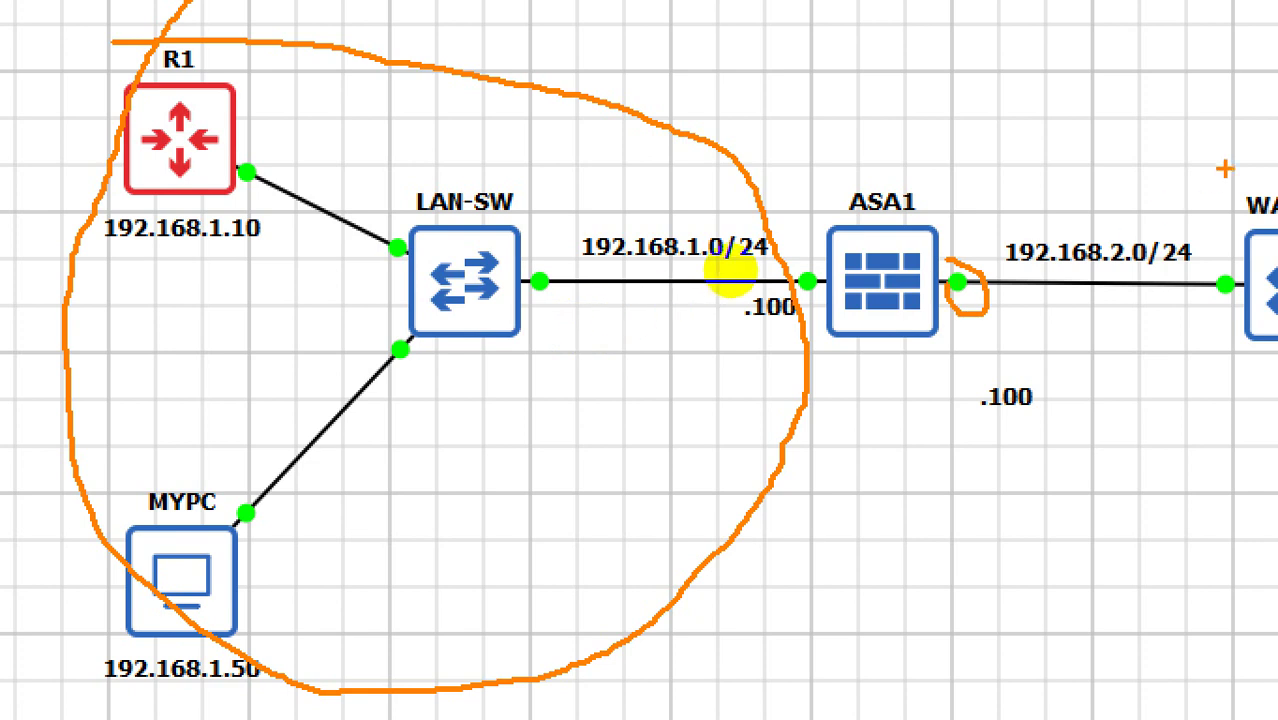
pyautogui.moveTo(1221, 165); pyautogui.dragTo(962, 270)
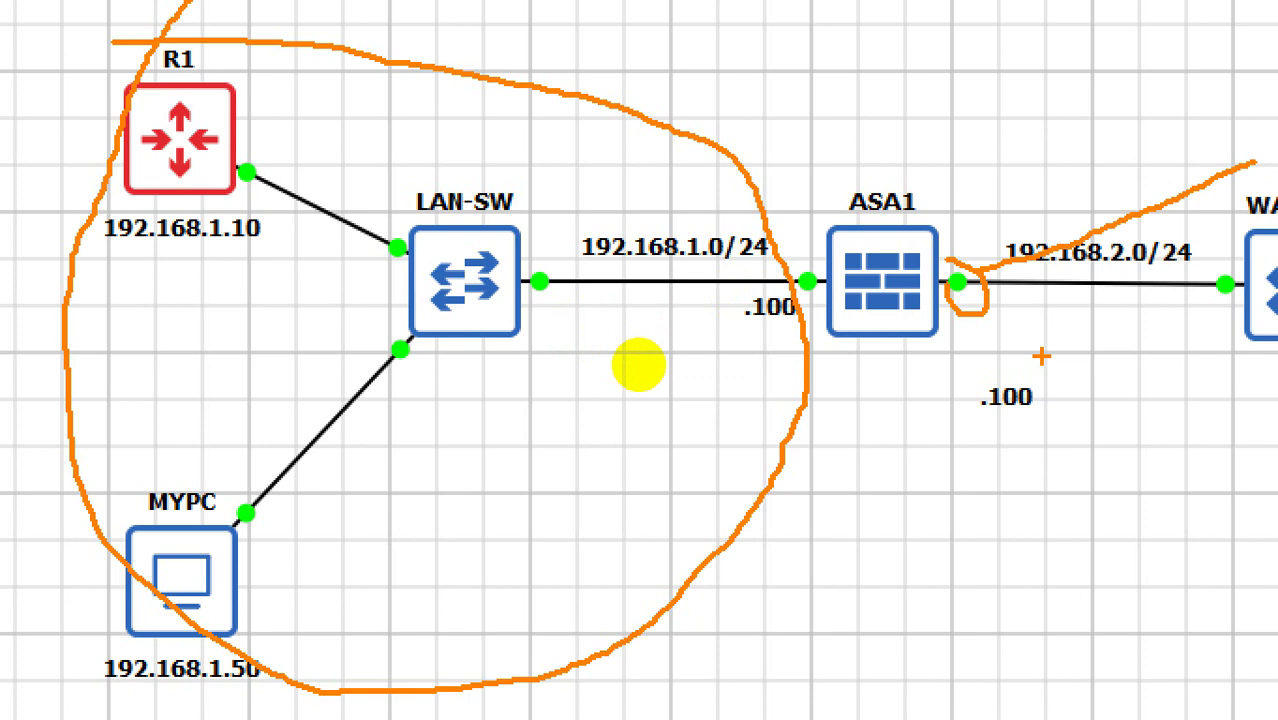
pyautogui.press('Escape')
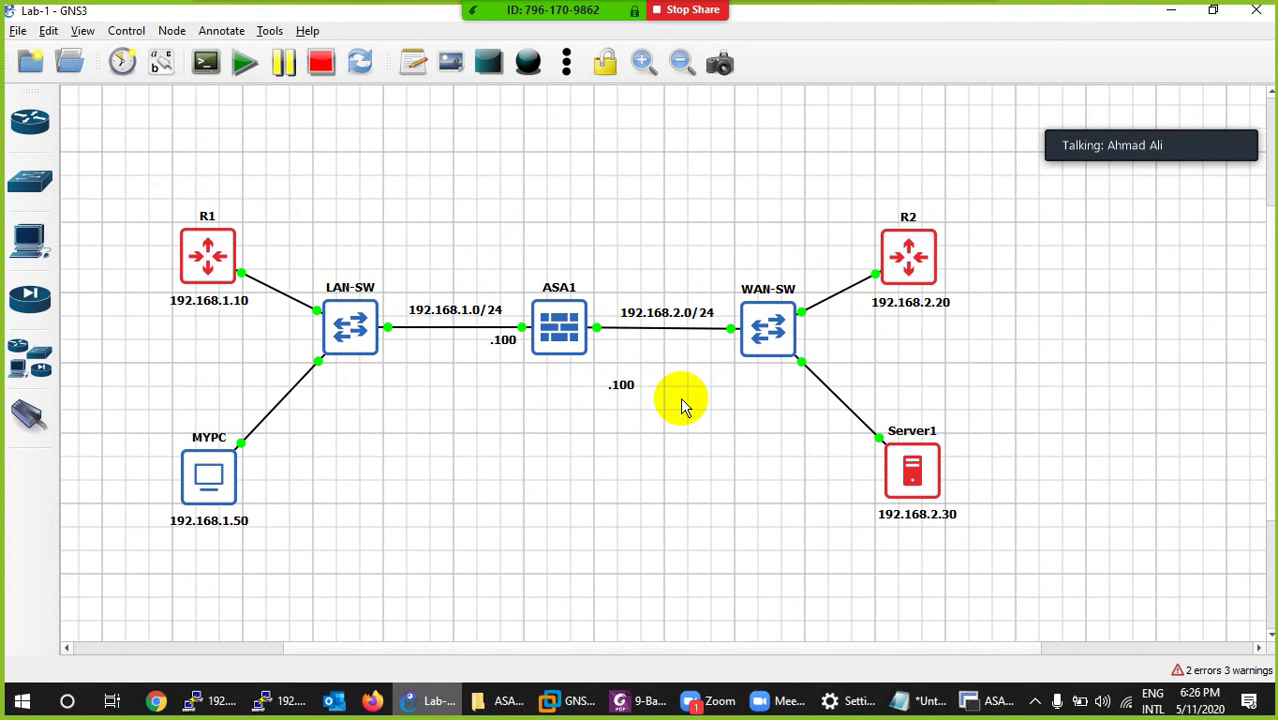
# - Highlight the 'telnet 0 0 outside' rule in the ASA1 terminal, then minimize SecureCRT
pyautogui.click(988, 700)
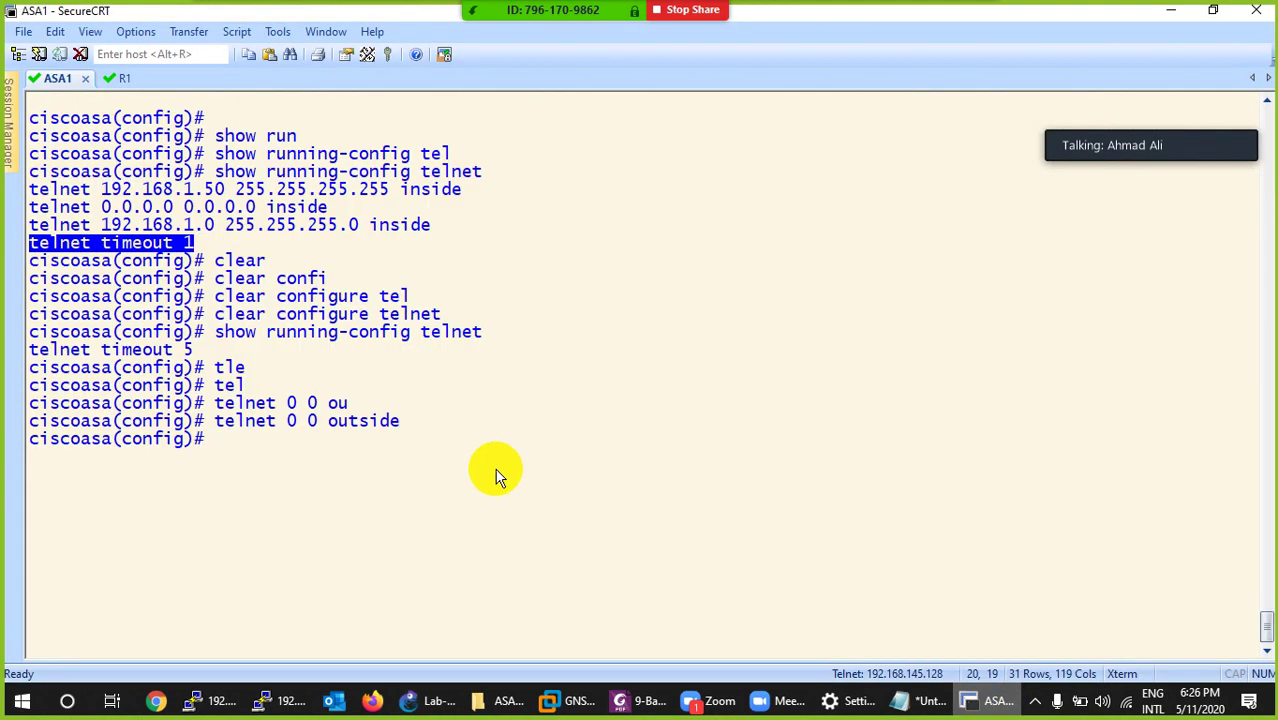
pyautogui.moveTo(426, 423); pyautogui.dragTo(218, 426)
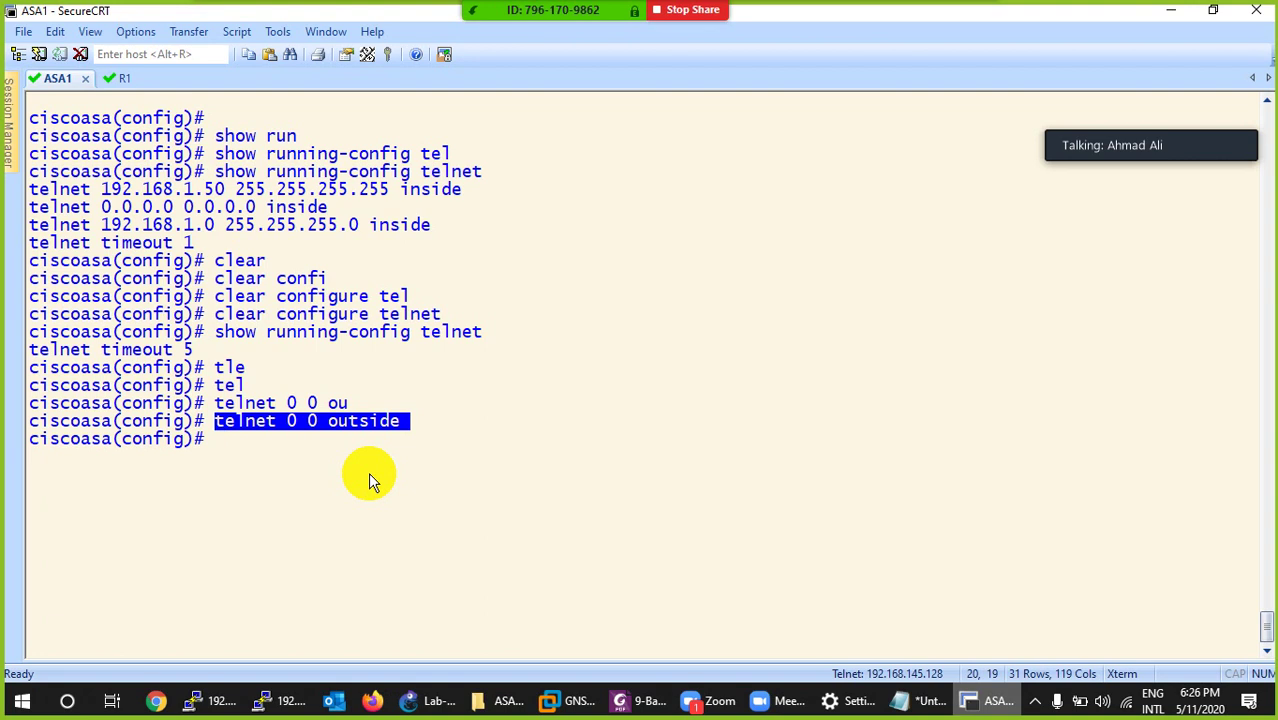
pyautogui.click(985, 700)
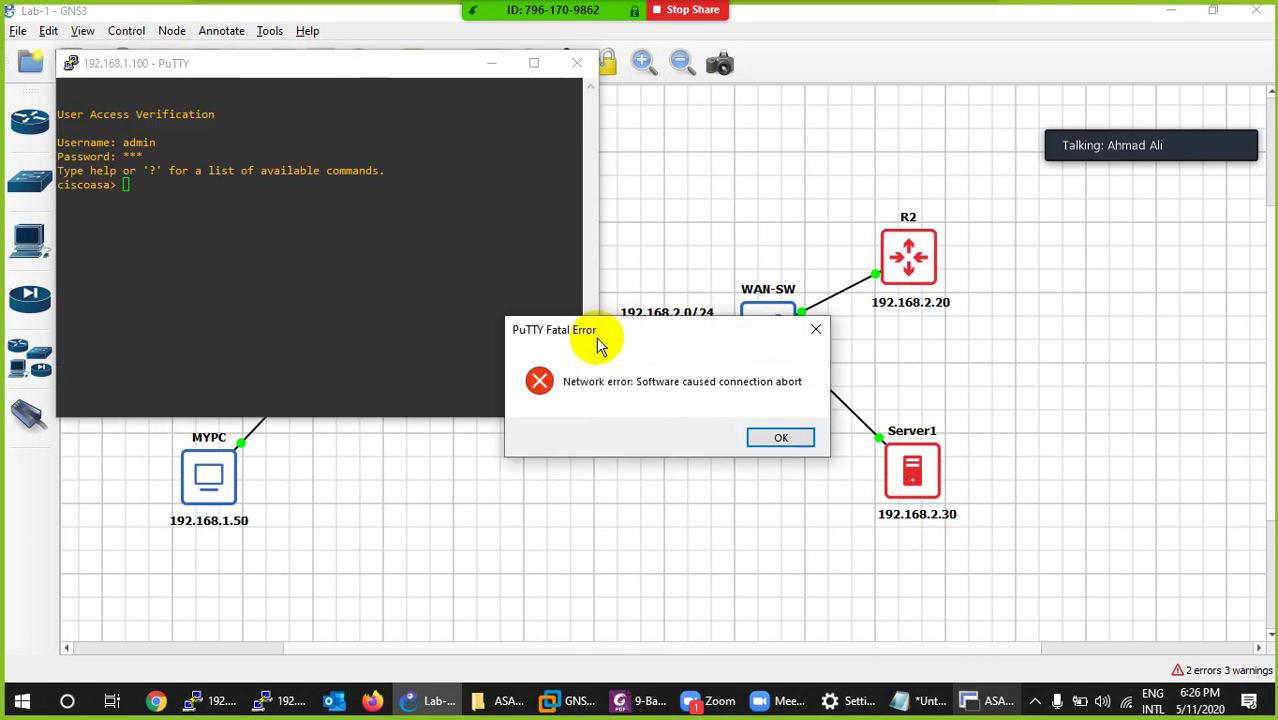
# - Dismiss the PuTTY 'Software caused connection abort' error and close the dropped ASA session
pyautogui.click(775, 437)
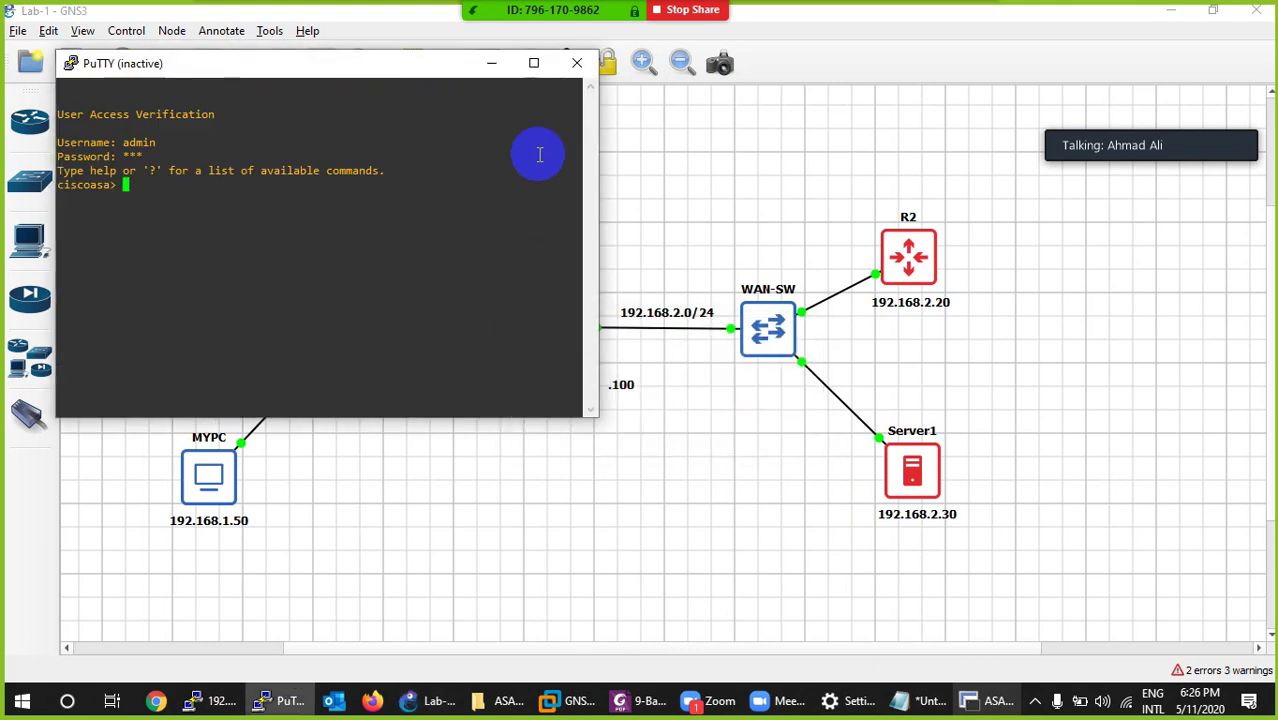
pyautogui.click(575, 61)
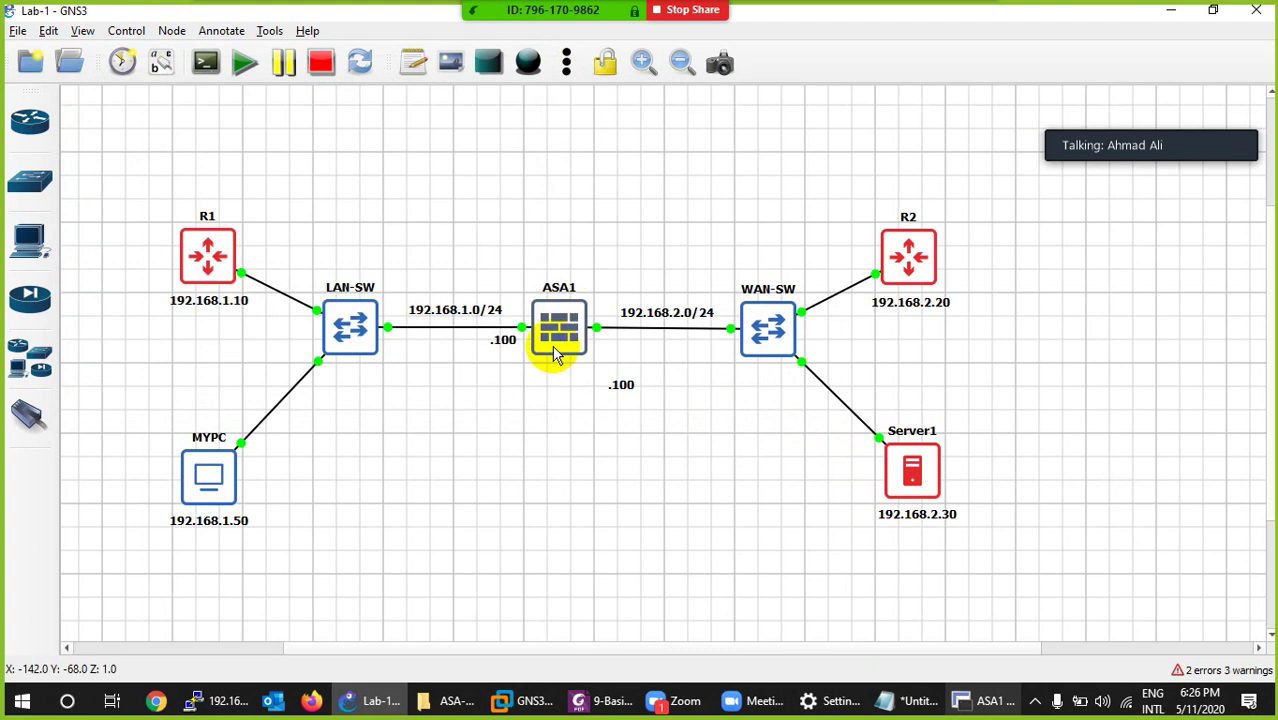
pyautogui.moveTo(555, 352)
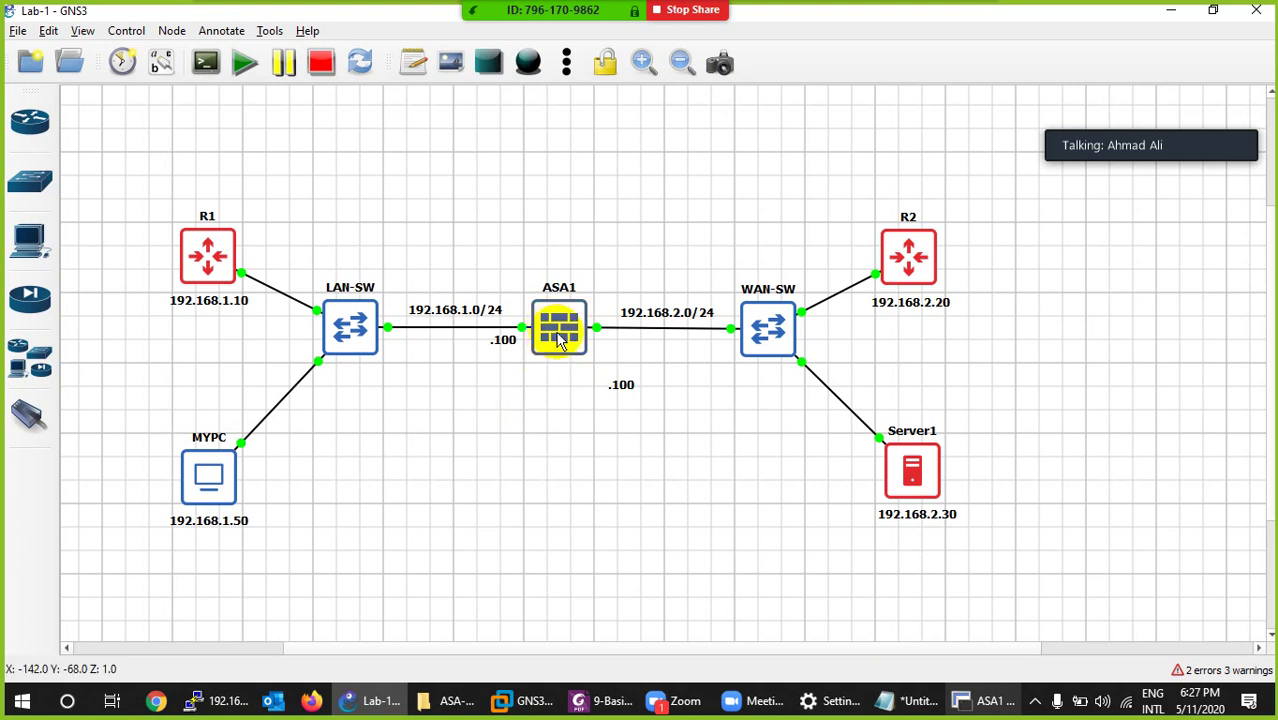
# - Bring back the PDF course notes and review the VTY and Telnet material
pyautogui.click(597, 705)
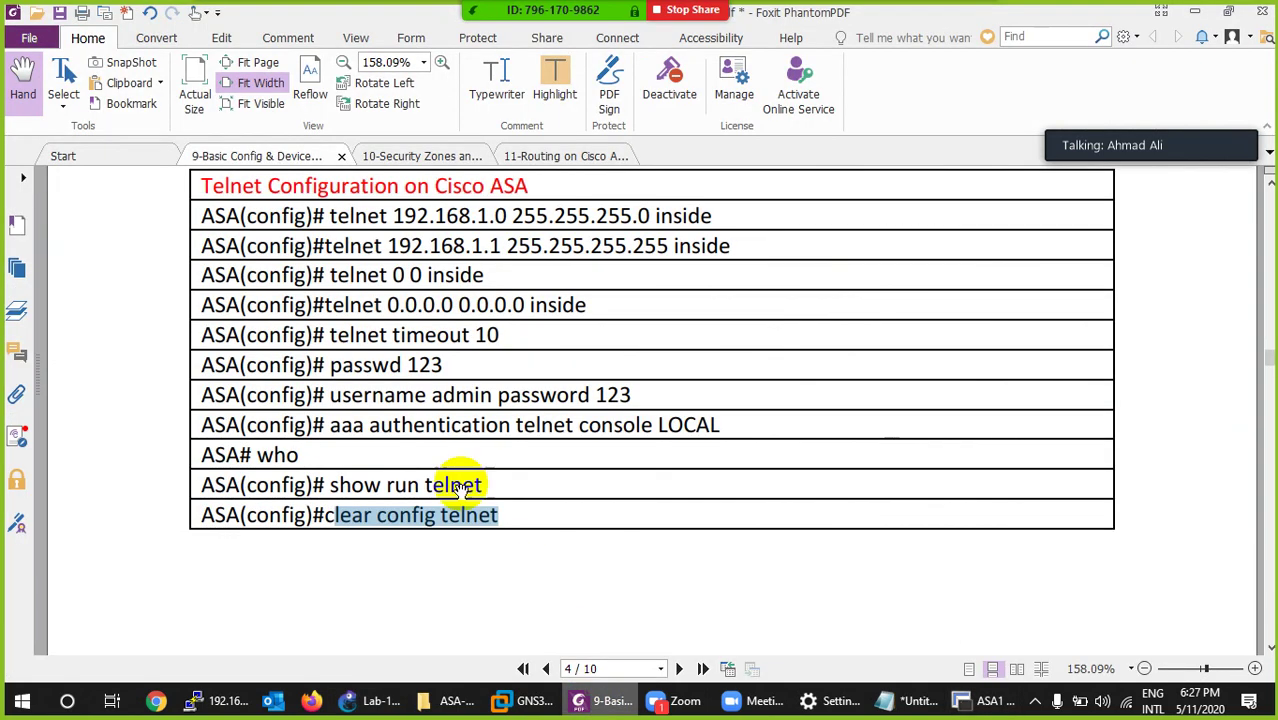
pyautogui.scroll(10, 424, 449)
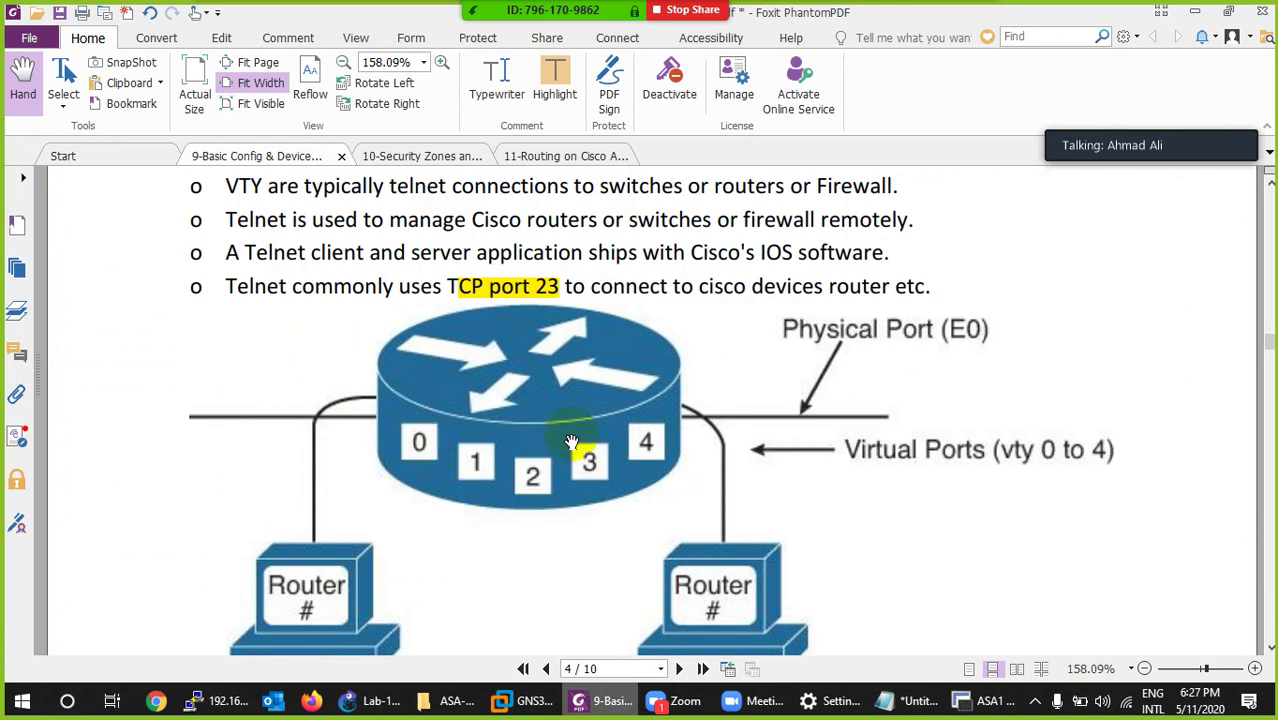
pyautogui.scroll(3, 571, 443)
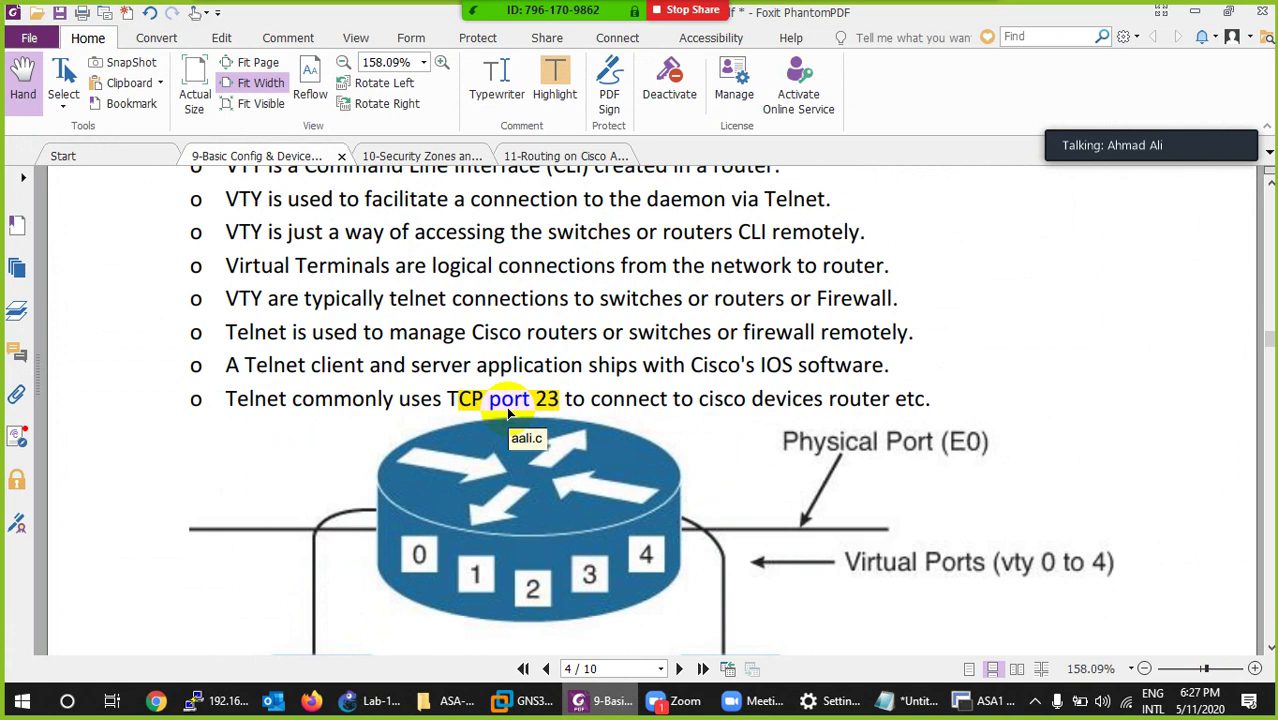
# - Check the options for the LAN-SW to ASA1 link in the GNS3 topology, then minimize GNS3
pyautogui.click(372, 700)
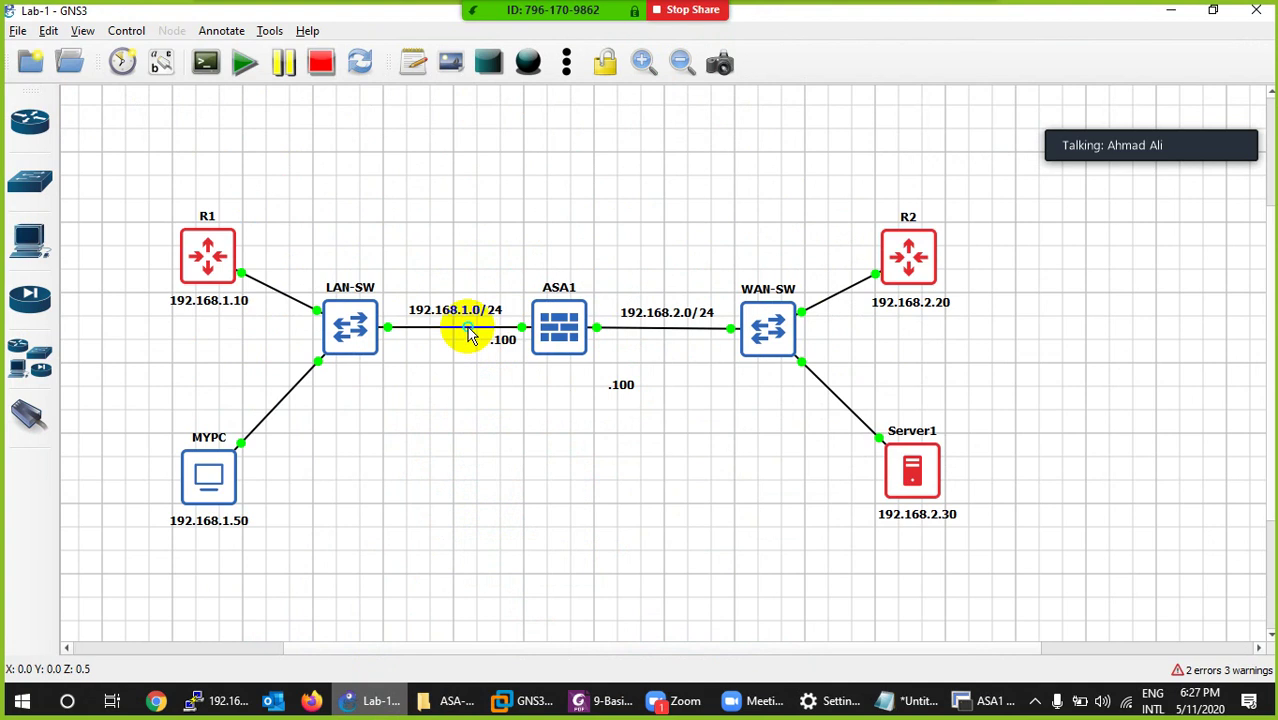
pyautogui.rightClick(470, 333)
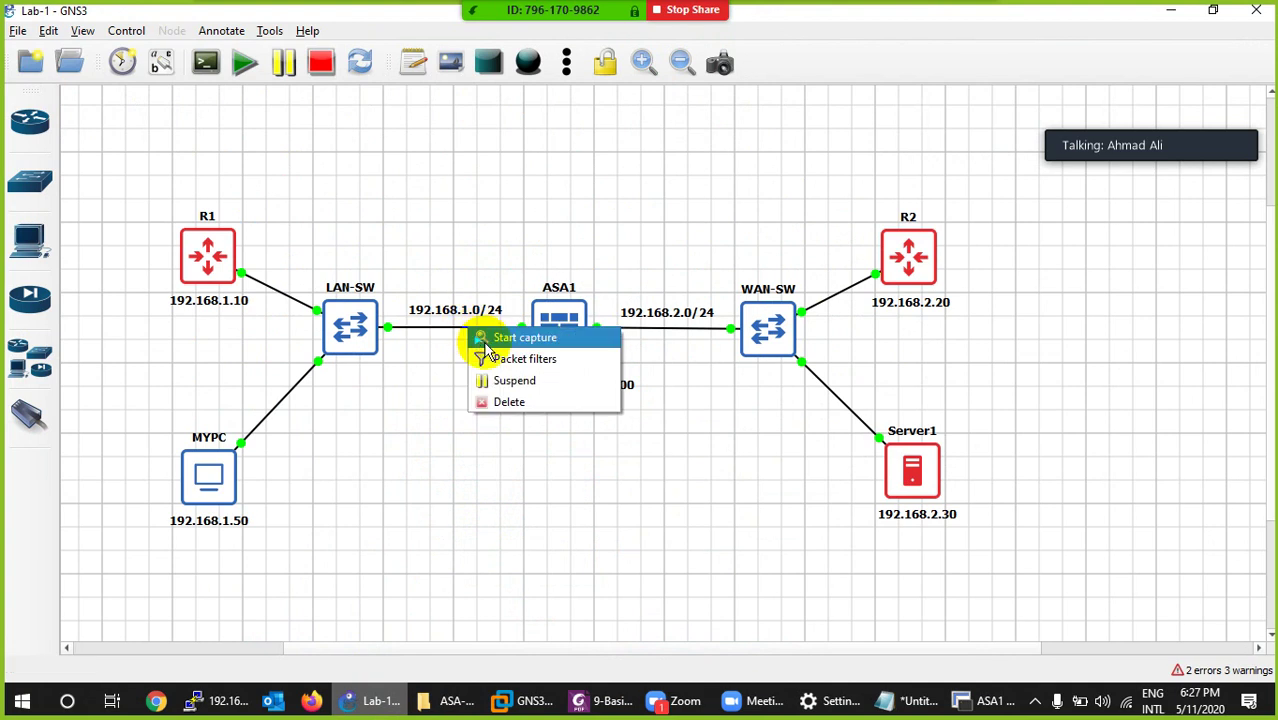
pyautogui.click(372, 698)
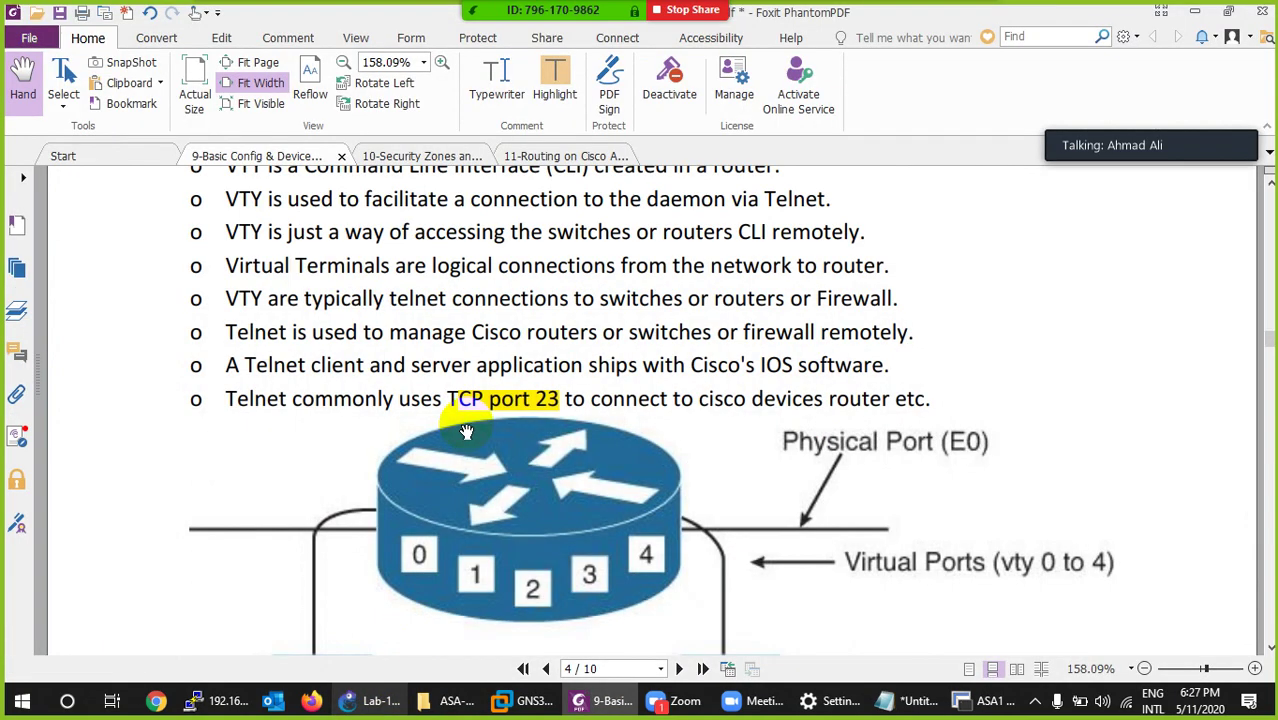
# - Scroll the notes down to the SSH (Secure Shell) section on page 5
pyautogui.scroll(3, 555, 398)
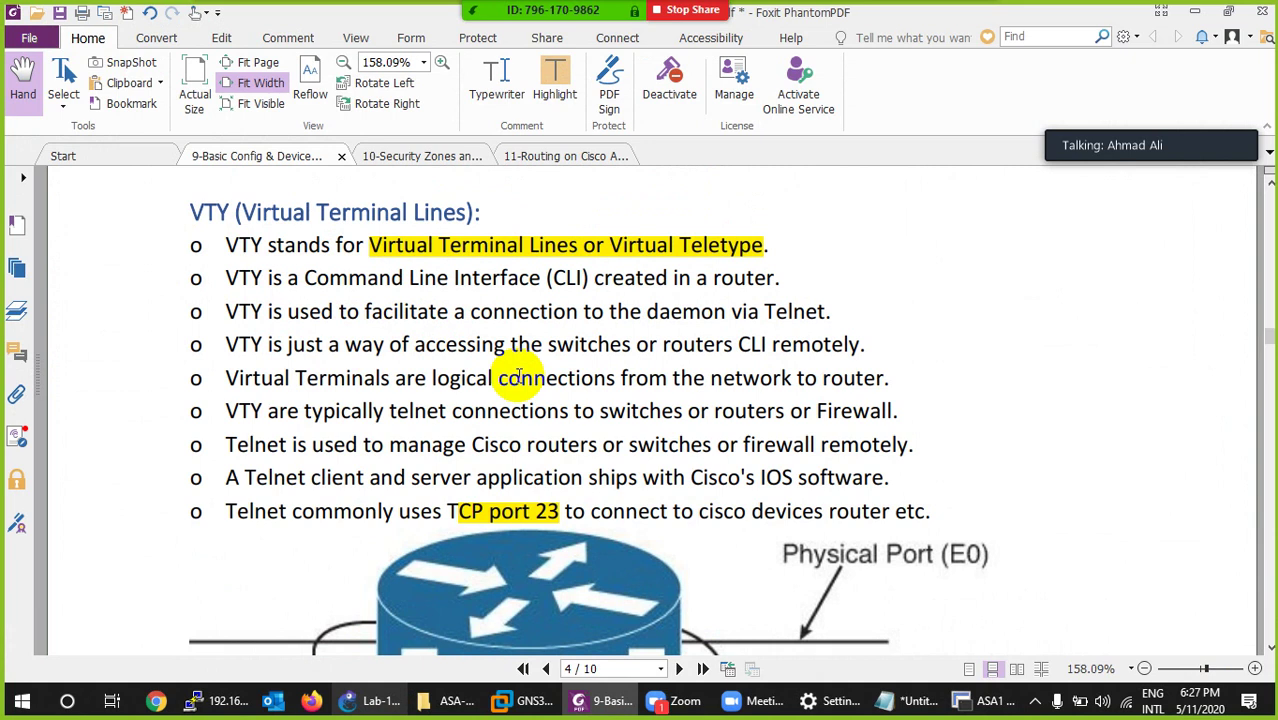
pyautogui.scroll(-1, 518, 377)
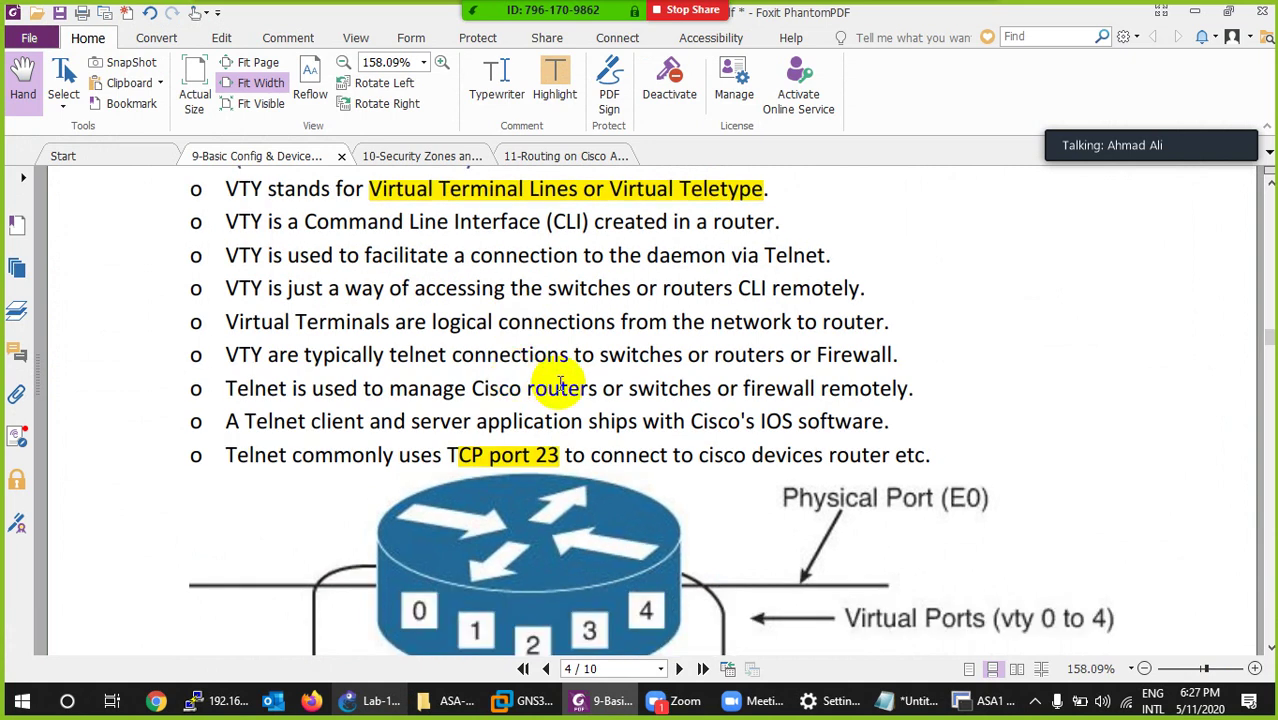
pyautogui.scroll(-20, 560, 388)
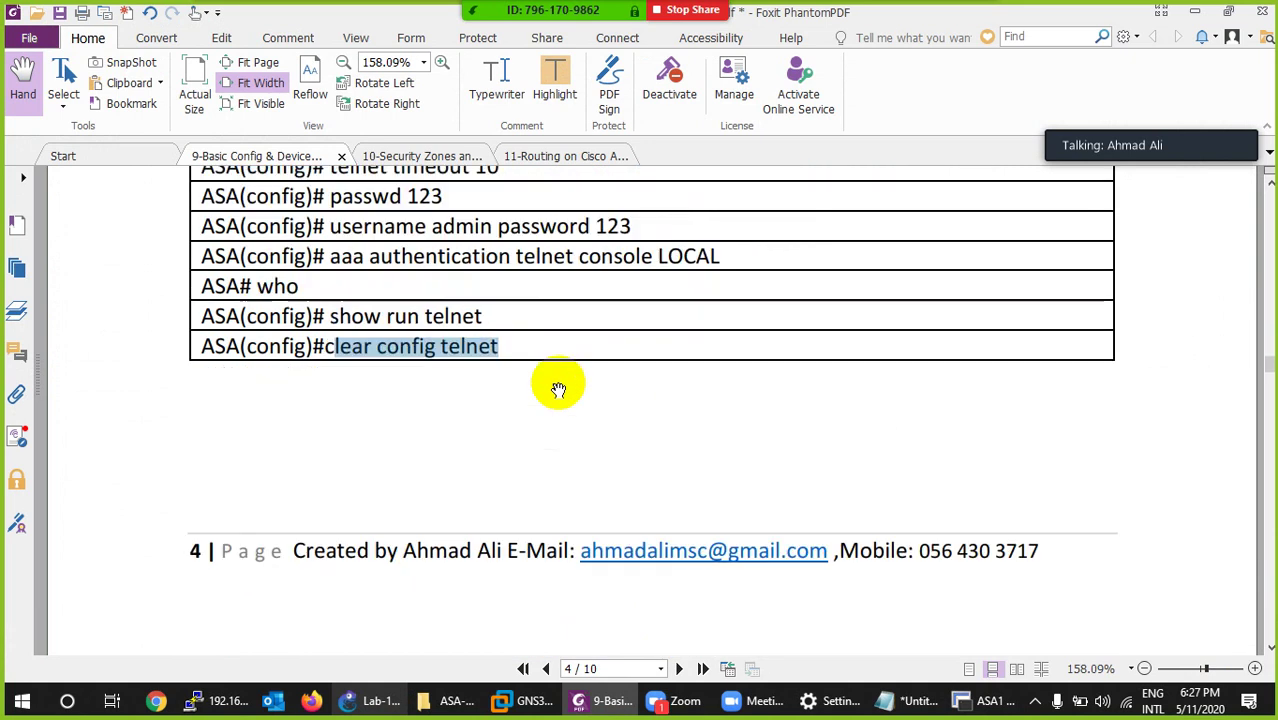
pyautogui.scroll(-3, 558, 388)
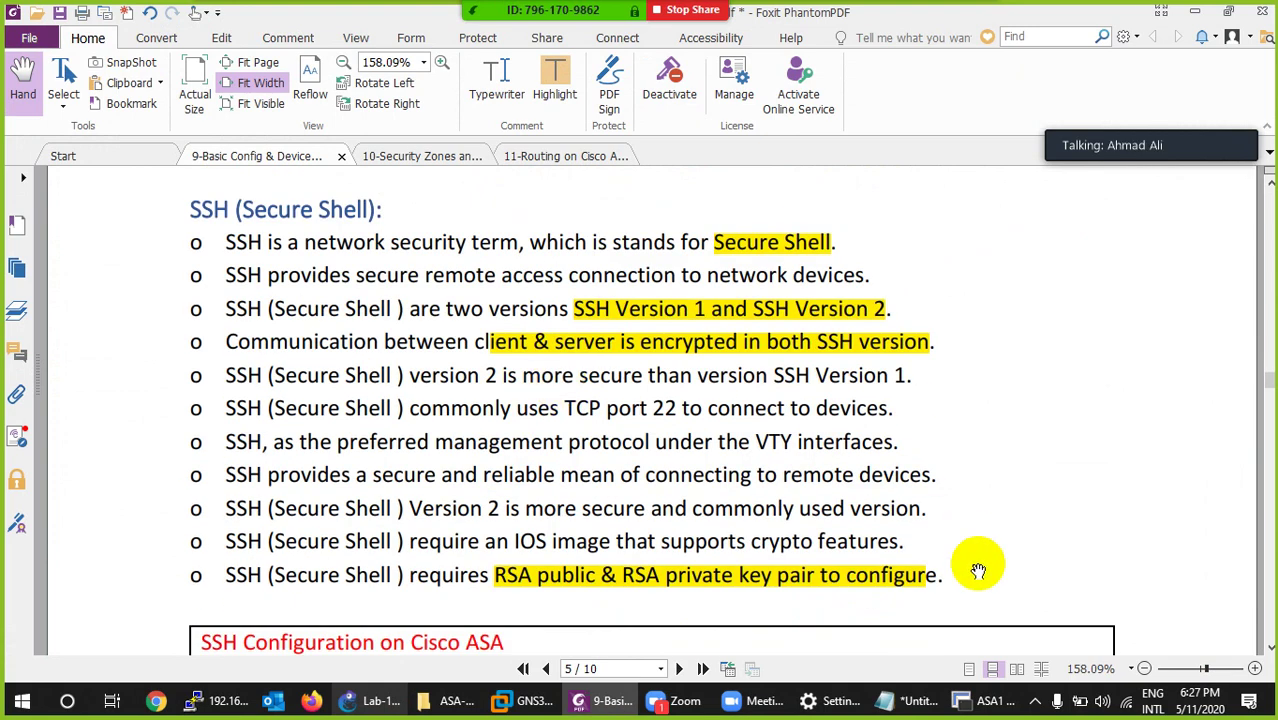